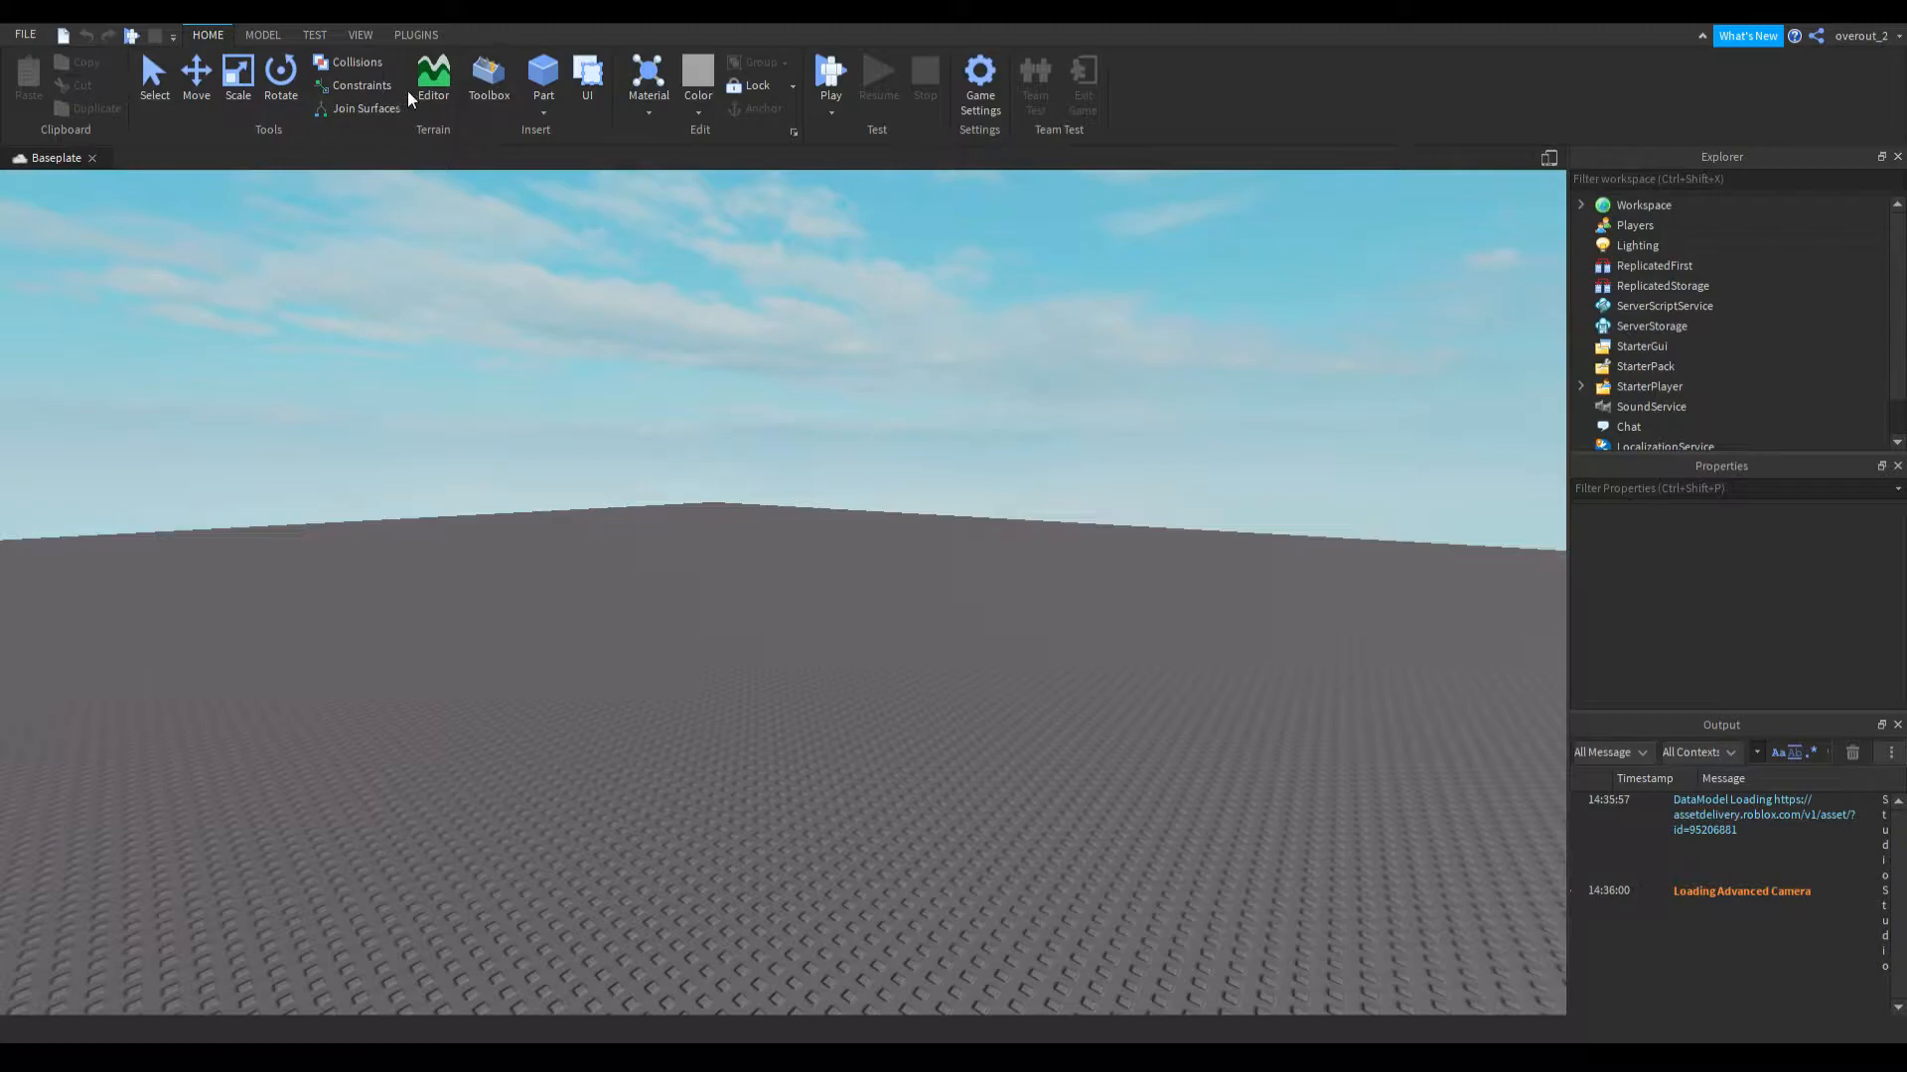
left_click(417, 36)
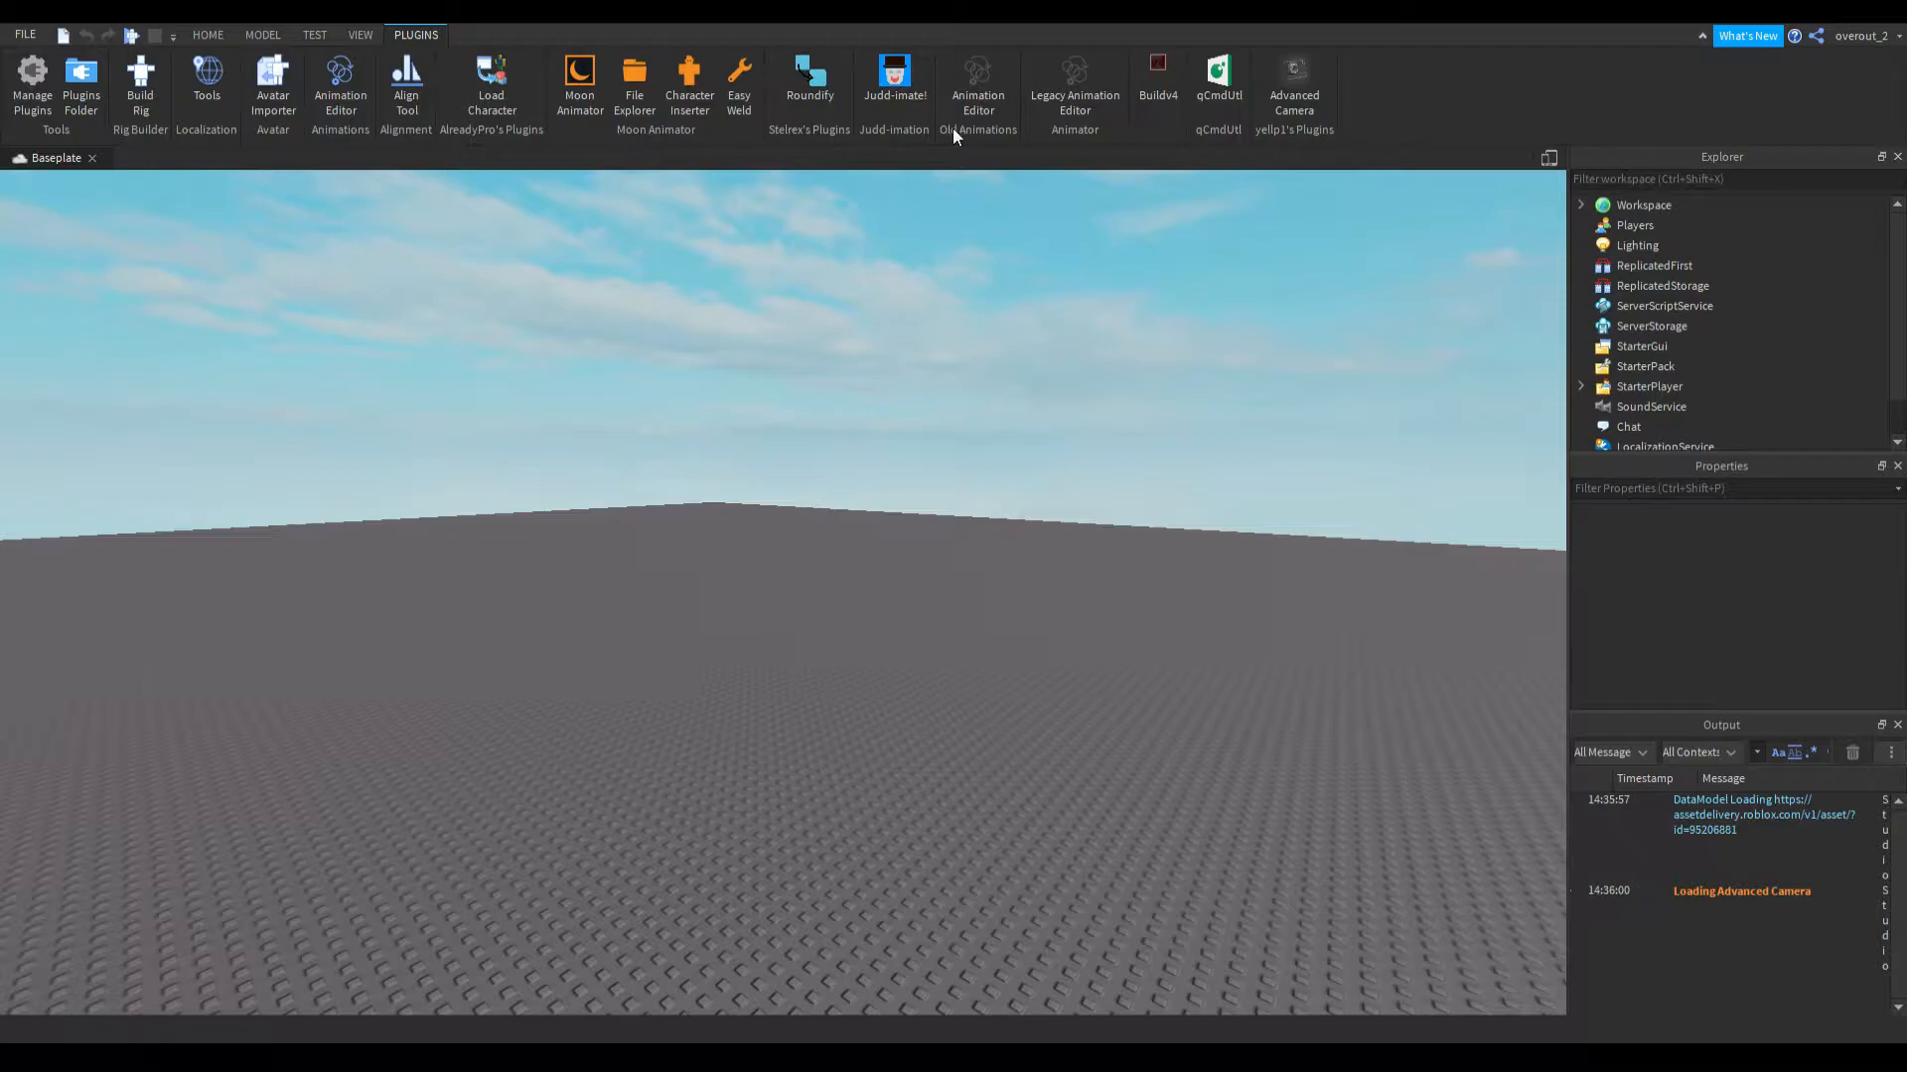
left_click(973, 86)
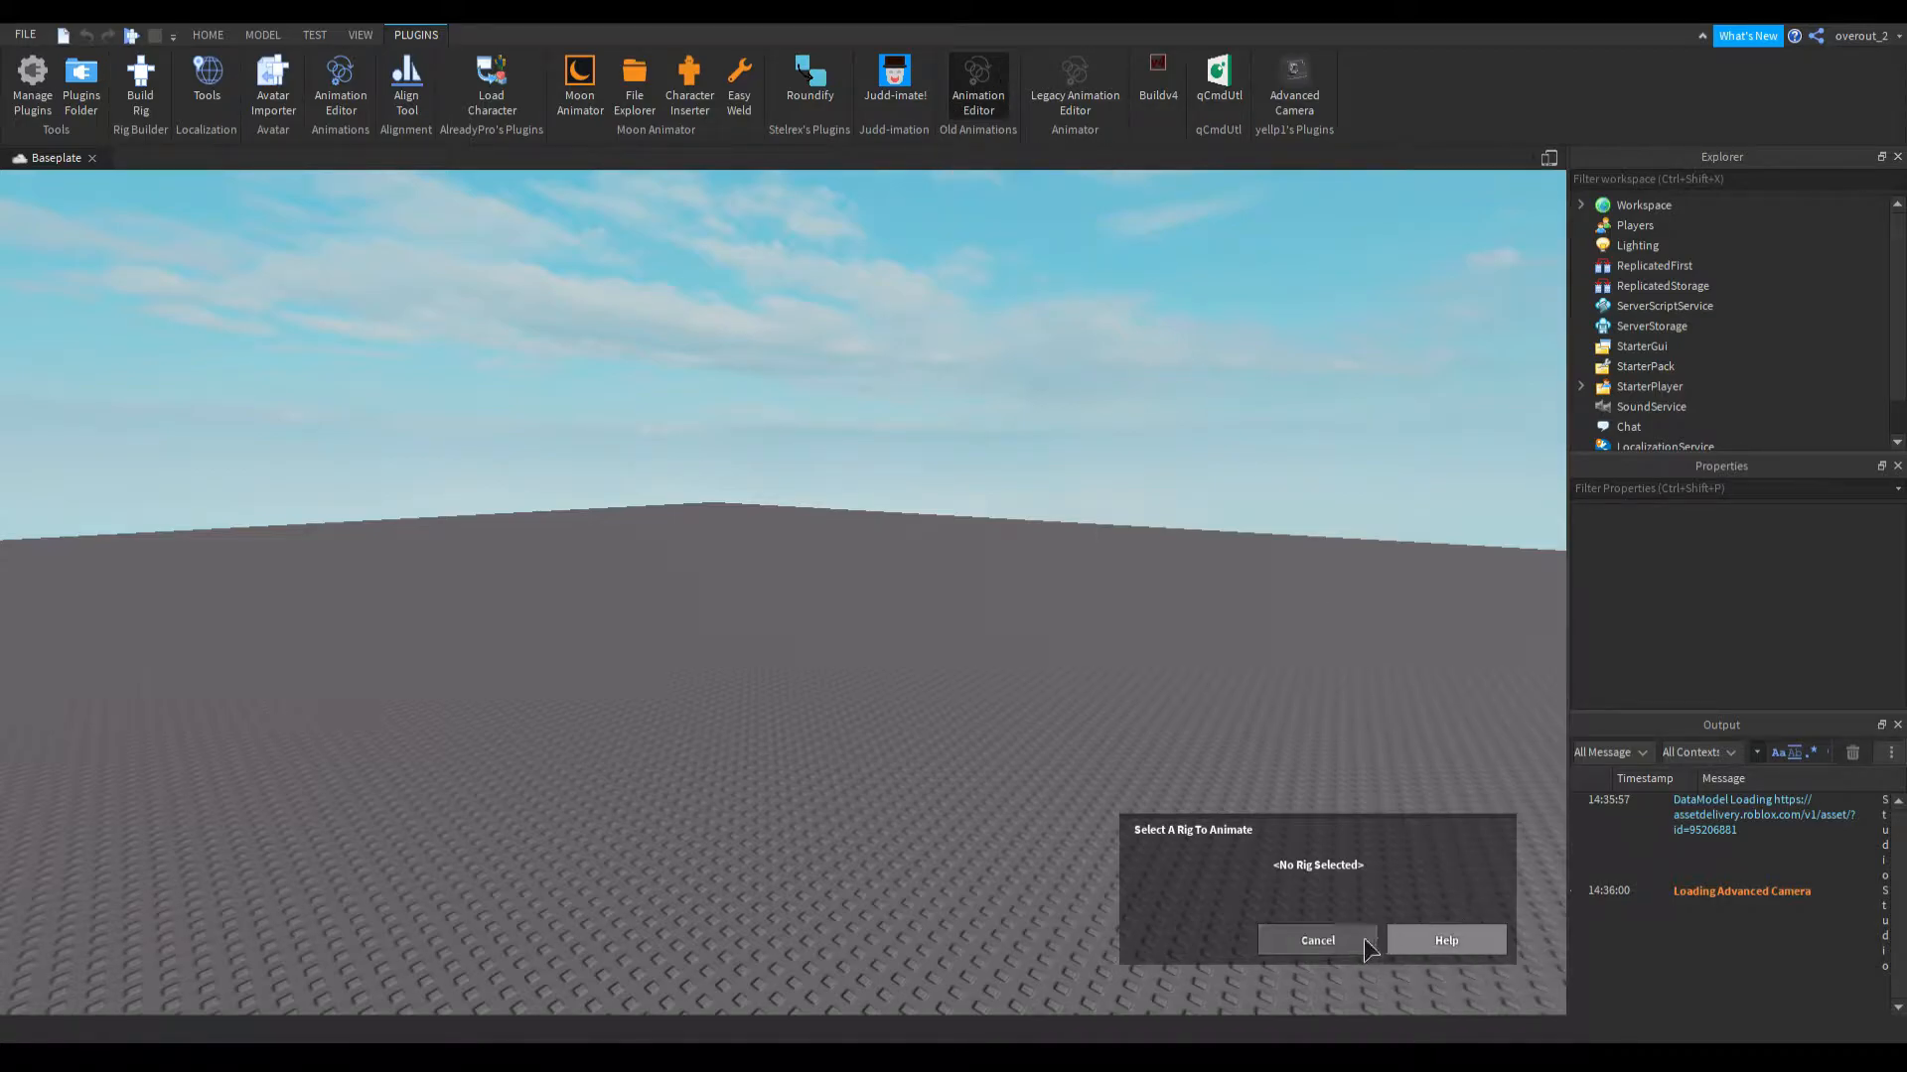
left_click(1312, 939)
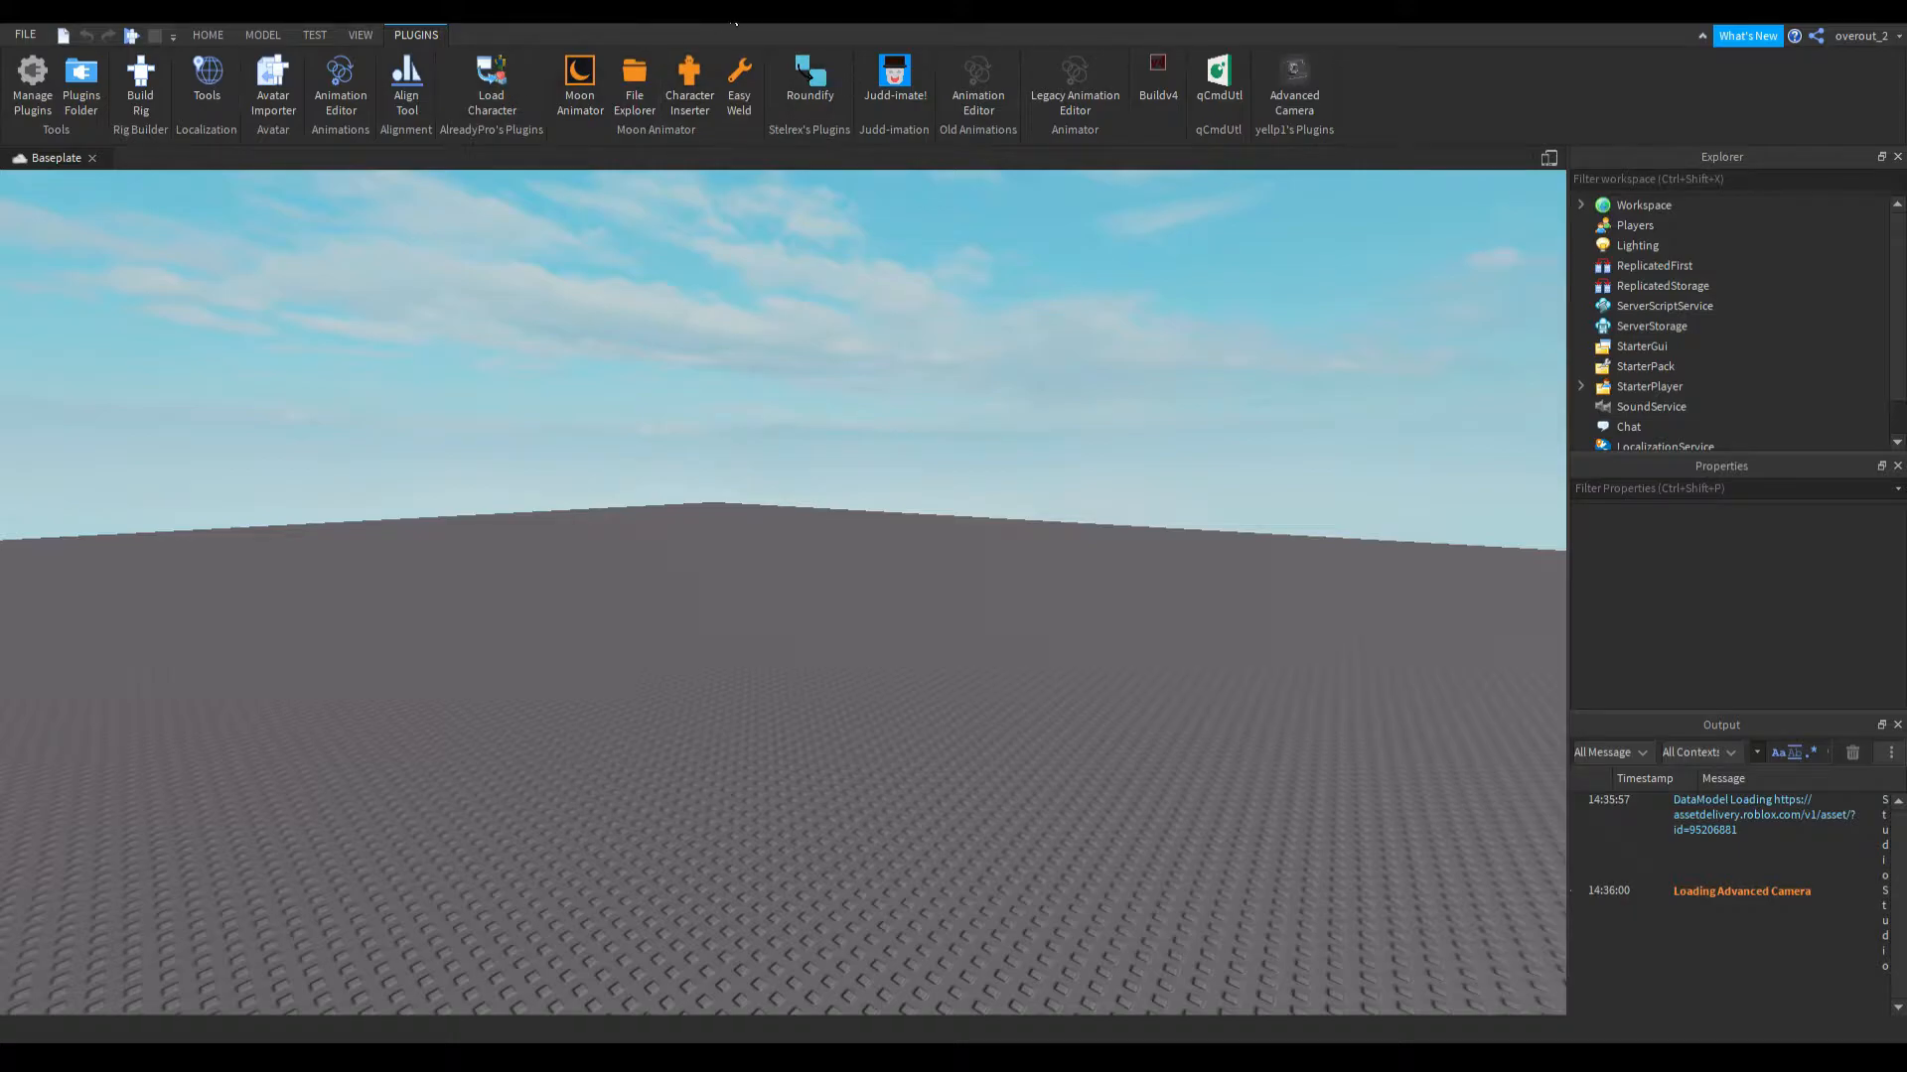
Load the signed-in account's avatar into the place as an R15 character spawned at the origin
left_click(486, 77)
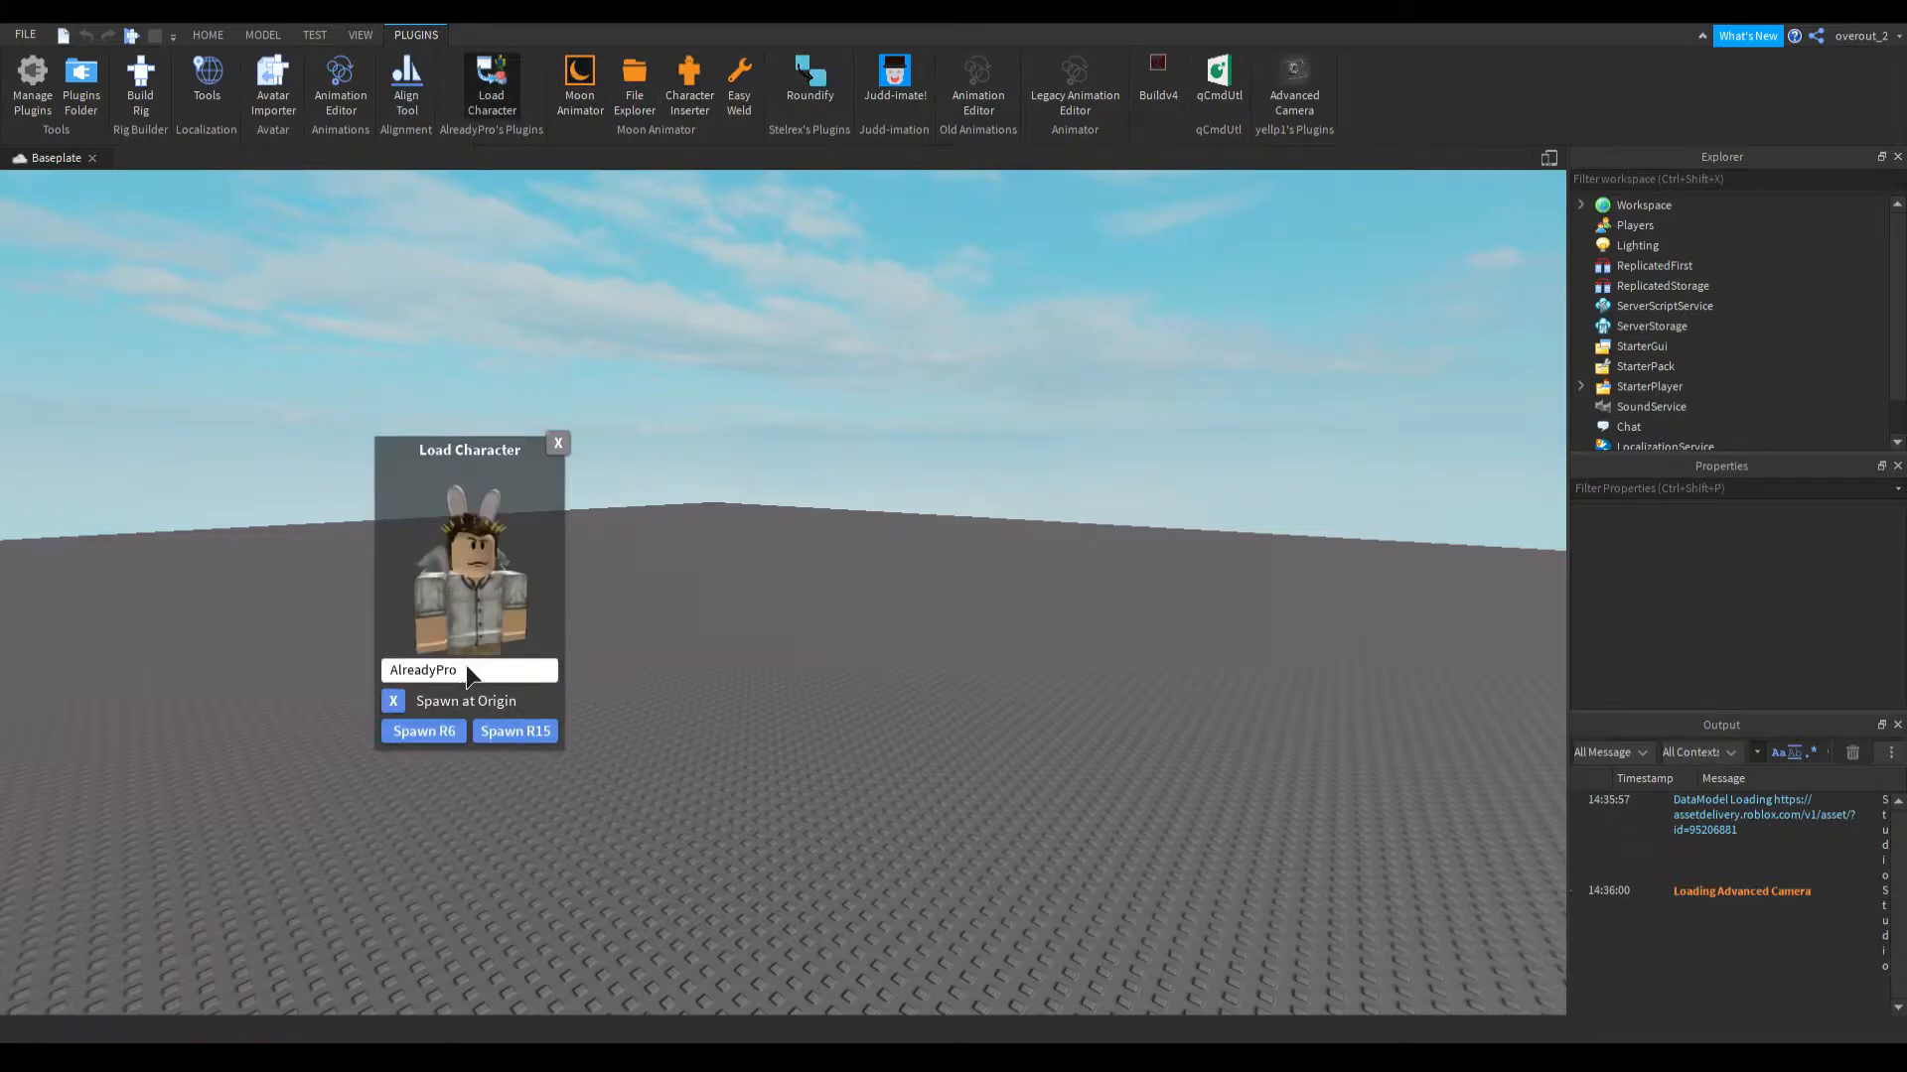
key("BackSpace")
key("BackSpace")
key("BackSpace")
key("BackSpace")
key("BackSpace")
key("BackSpace")
key("BackSpace")
key("BackSpace")
key("BackSpace")
key("BackSpace")
type("Overo")
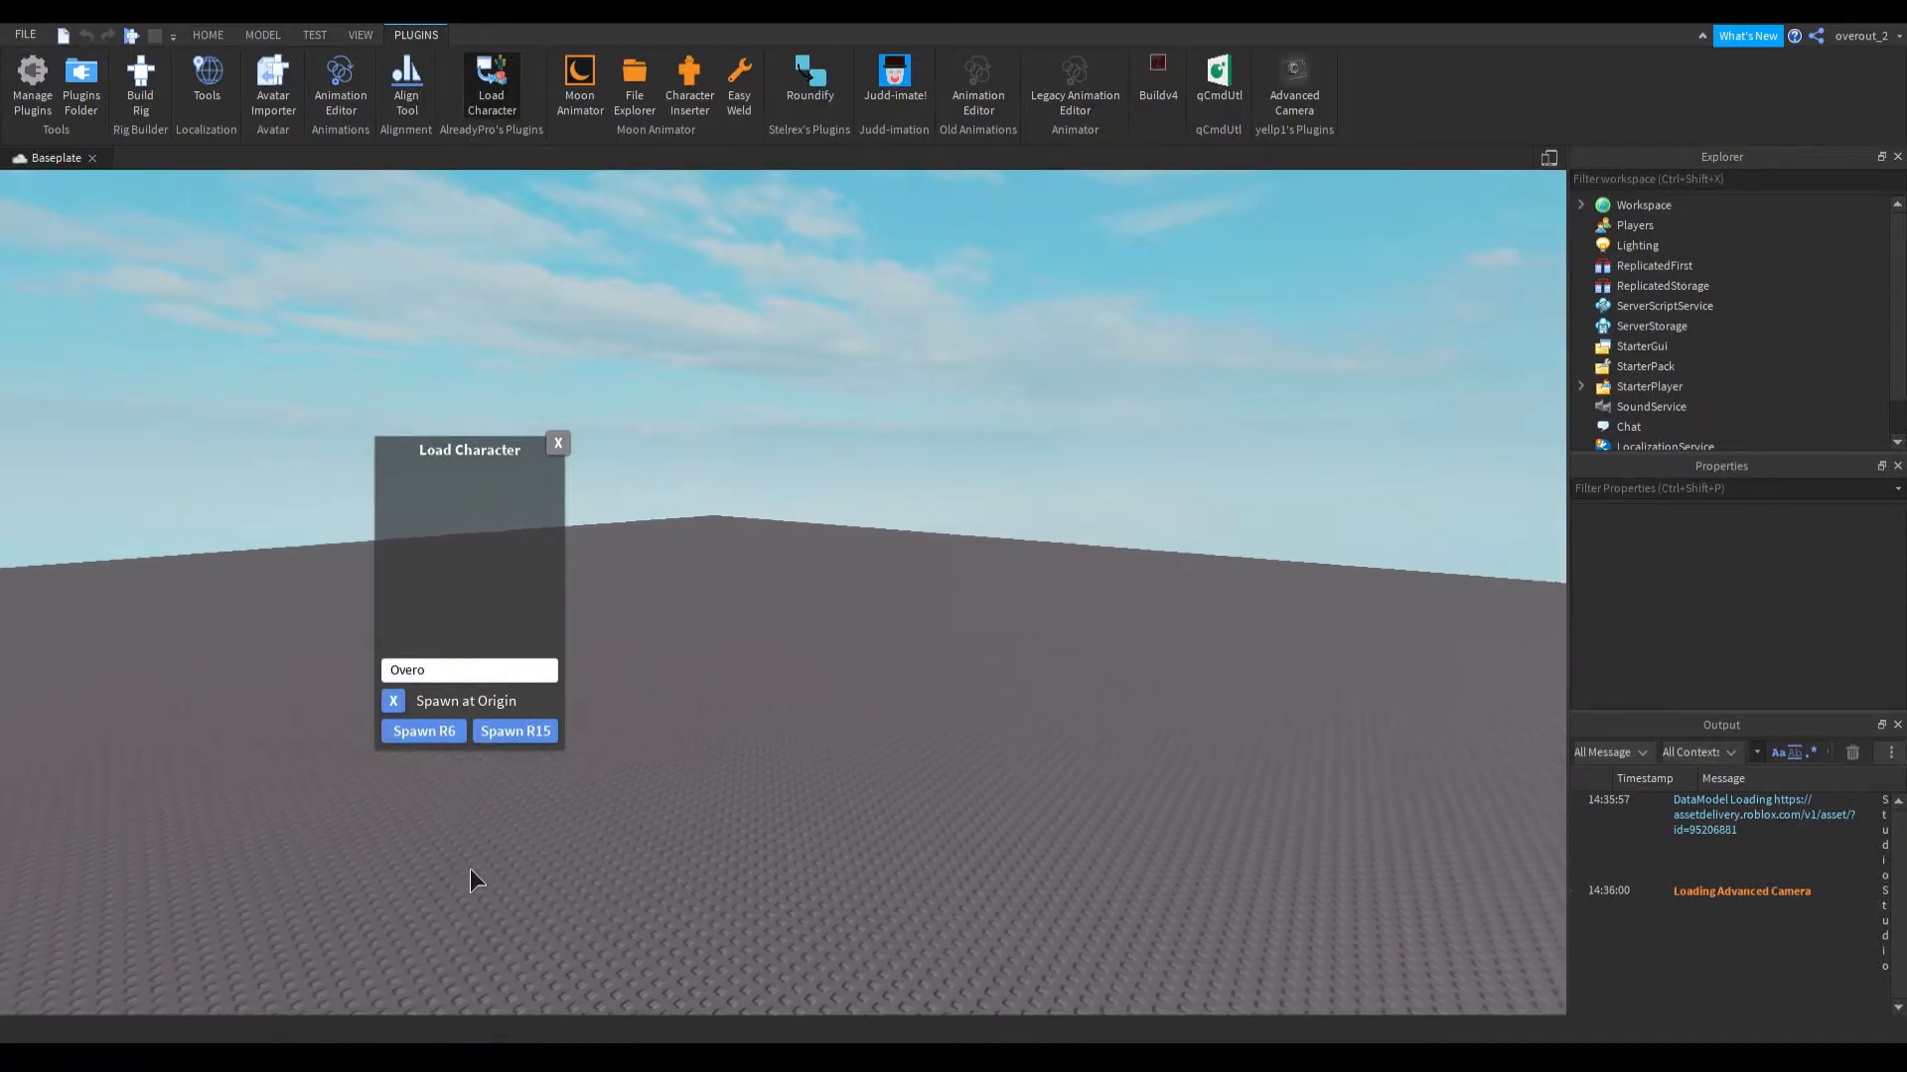
type("ut_2")
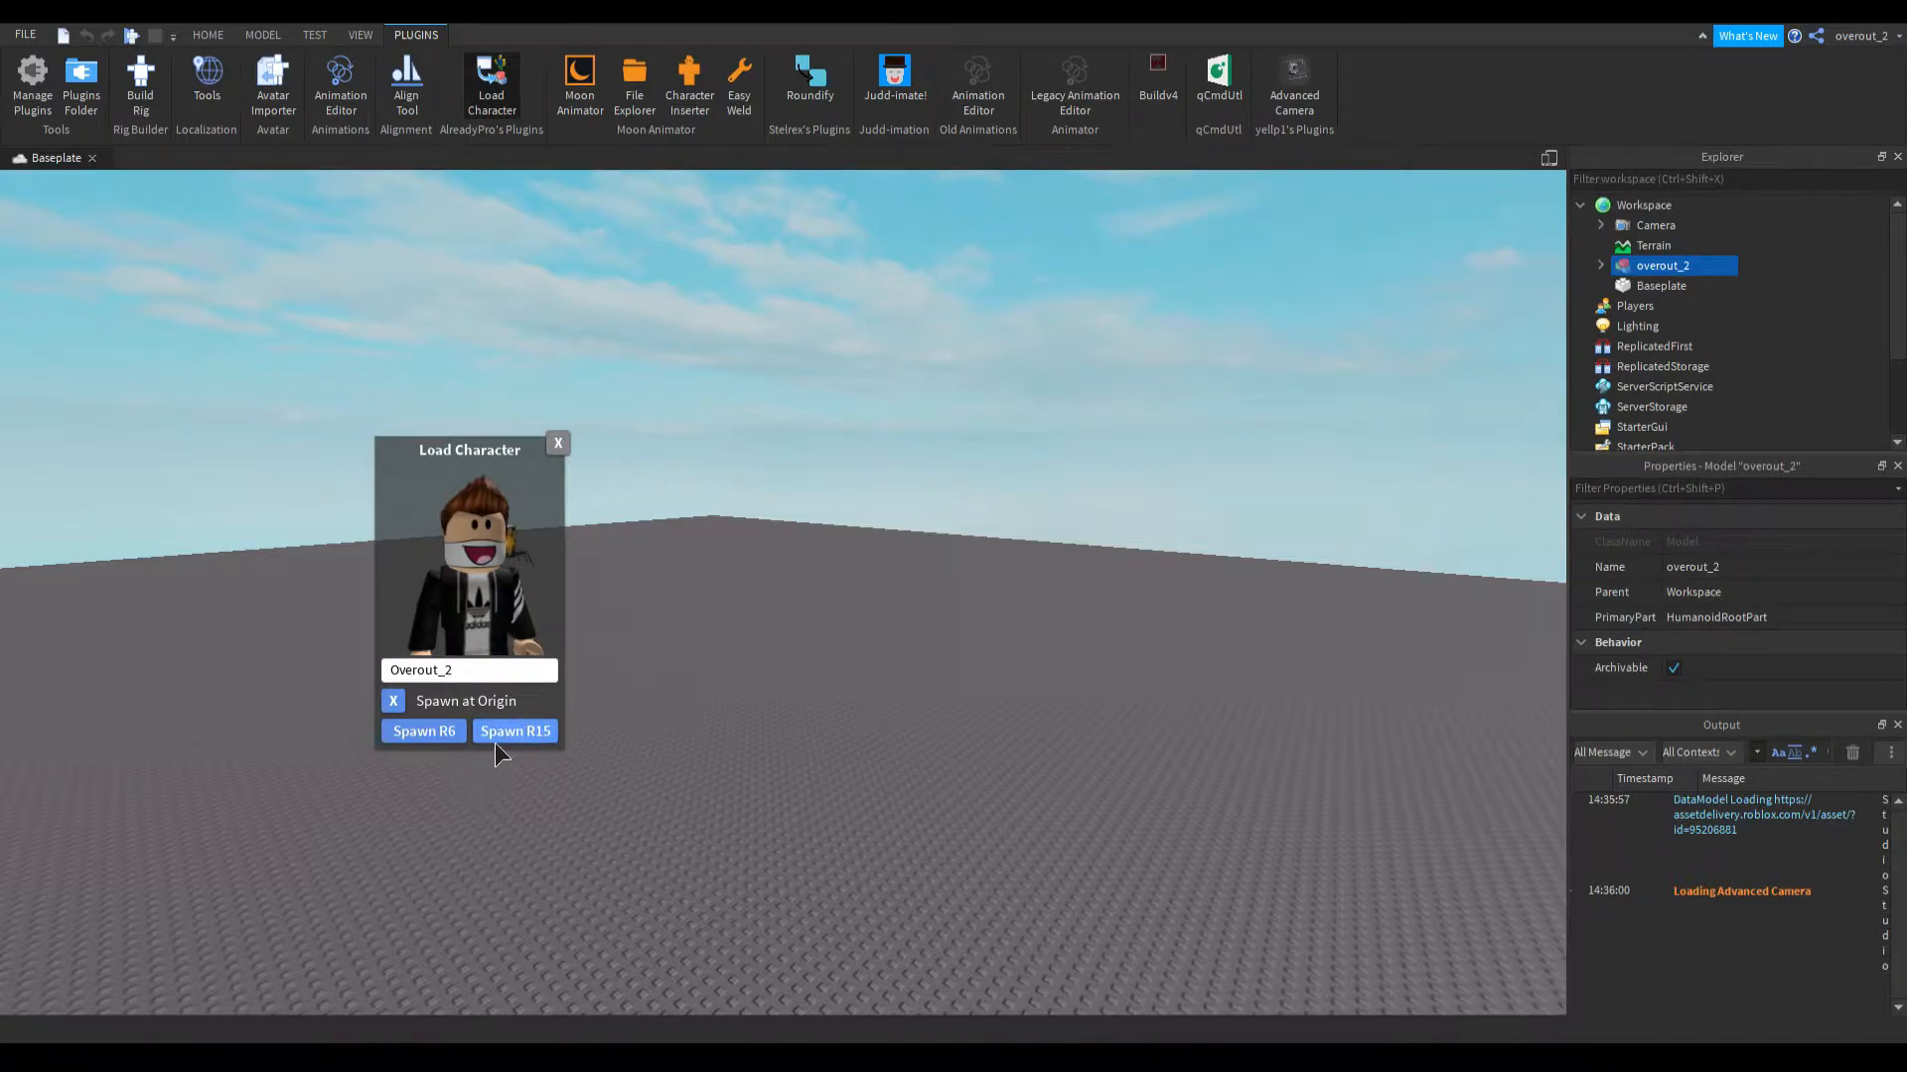
left_click(563, 450)
Start the Old Animations Animation Editor on the loaded character's rig
right_click_drag(789, 545, 873, 492)
key("w")
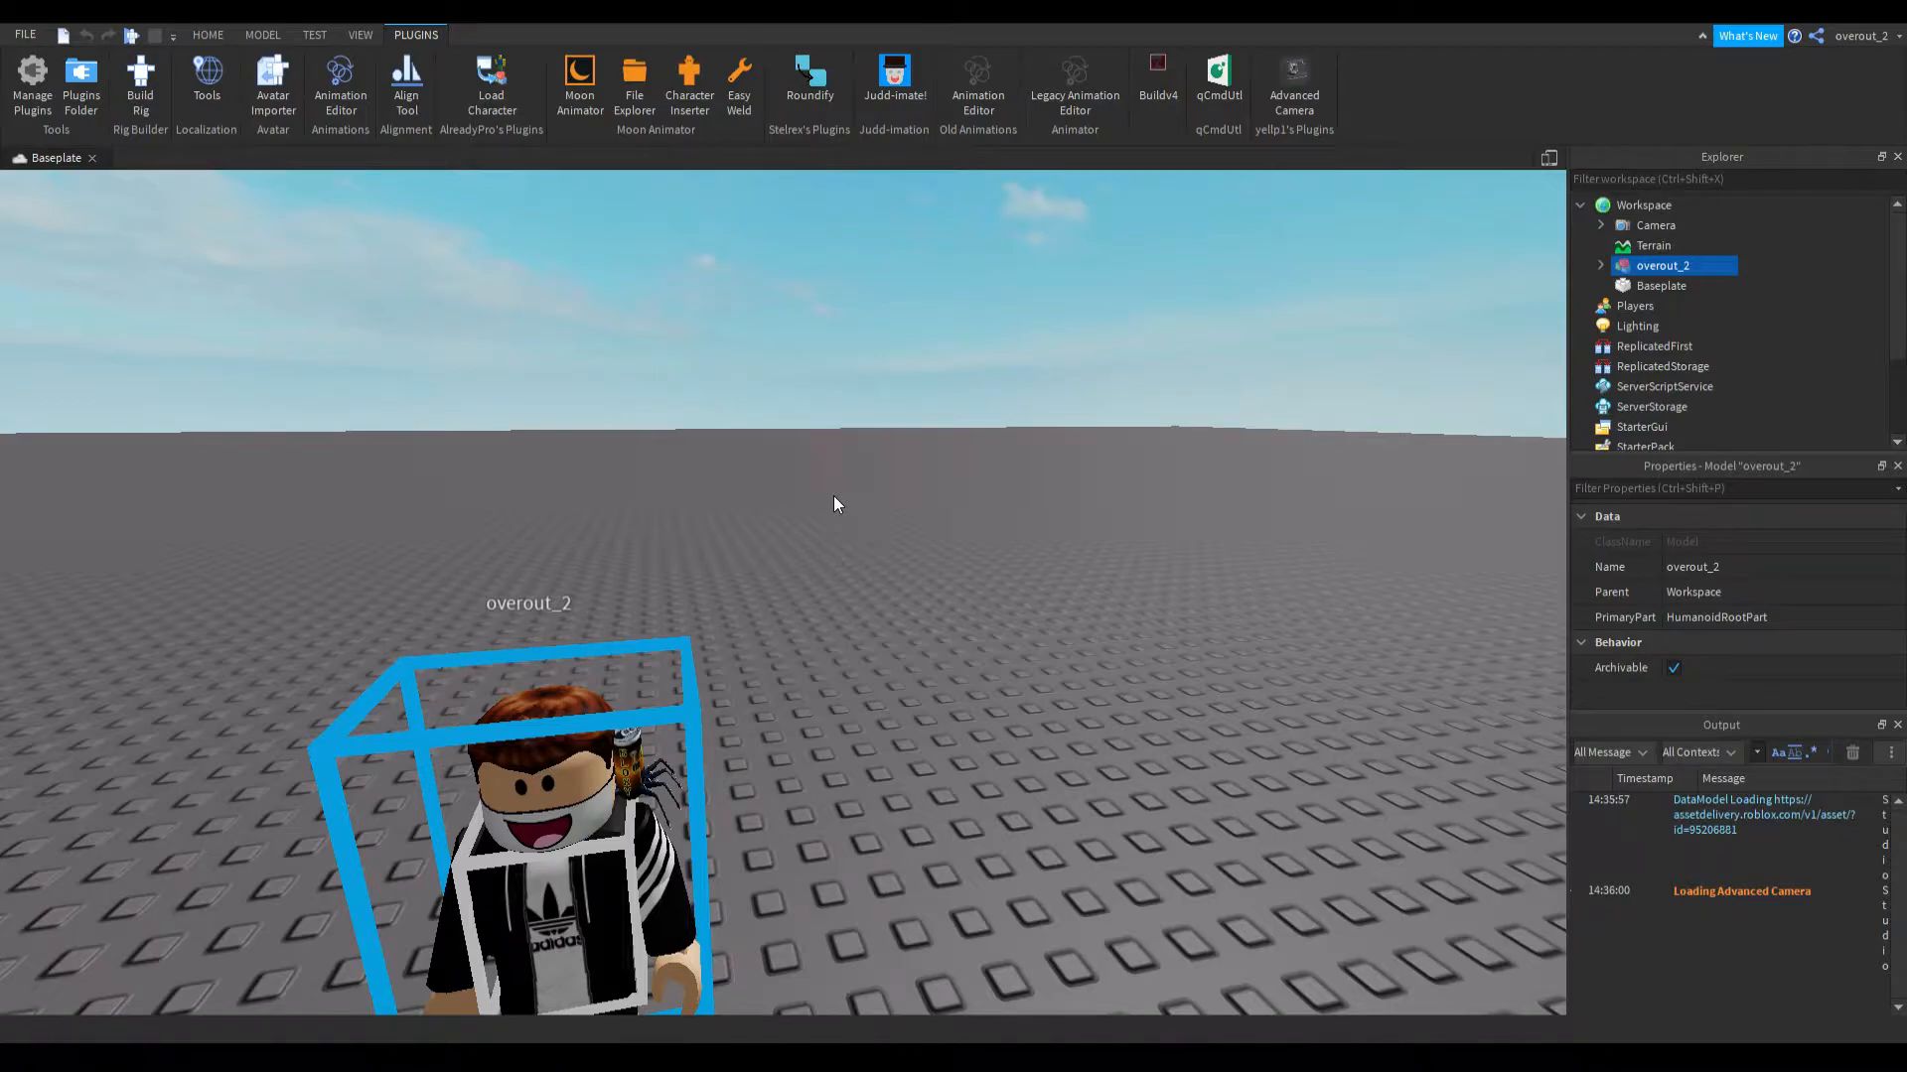
scroll(834, 496, "down", 4)
right_click_drag(834, 497, 834, 498)
scroll(834, 499, "up", 3)
right_click(872, 701)
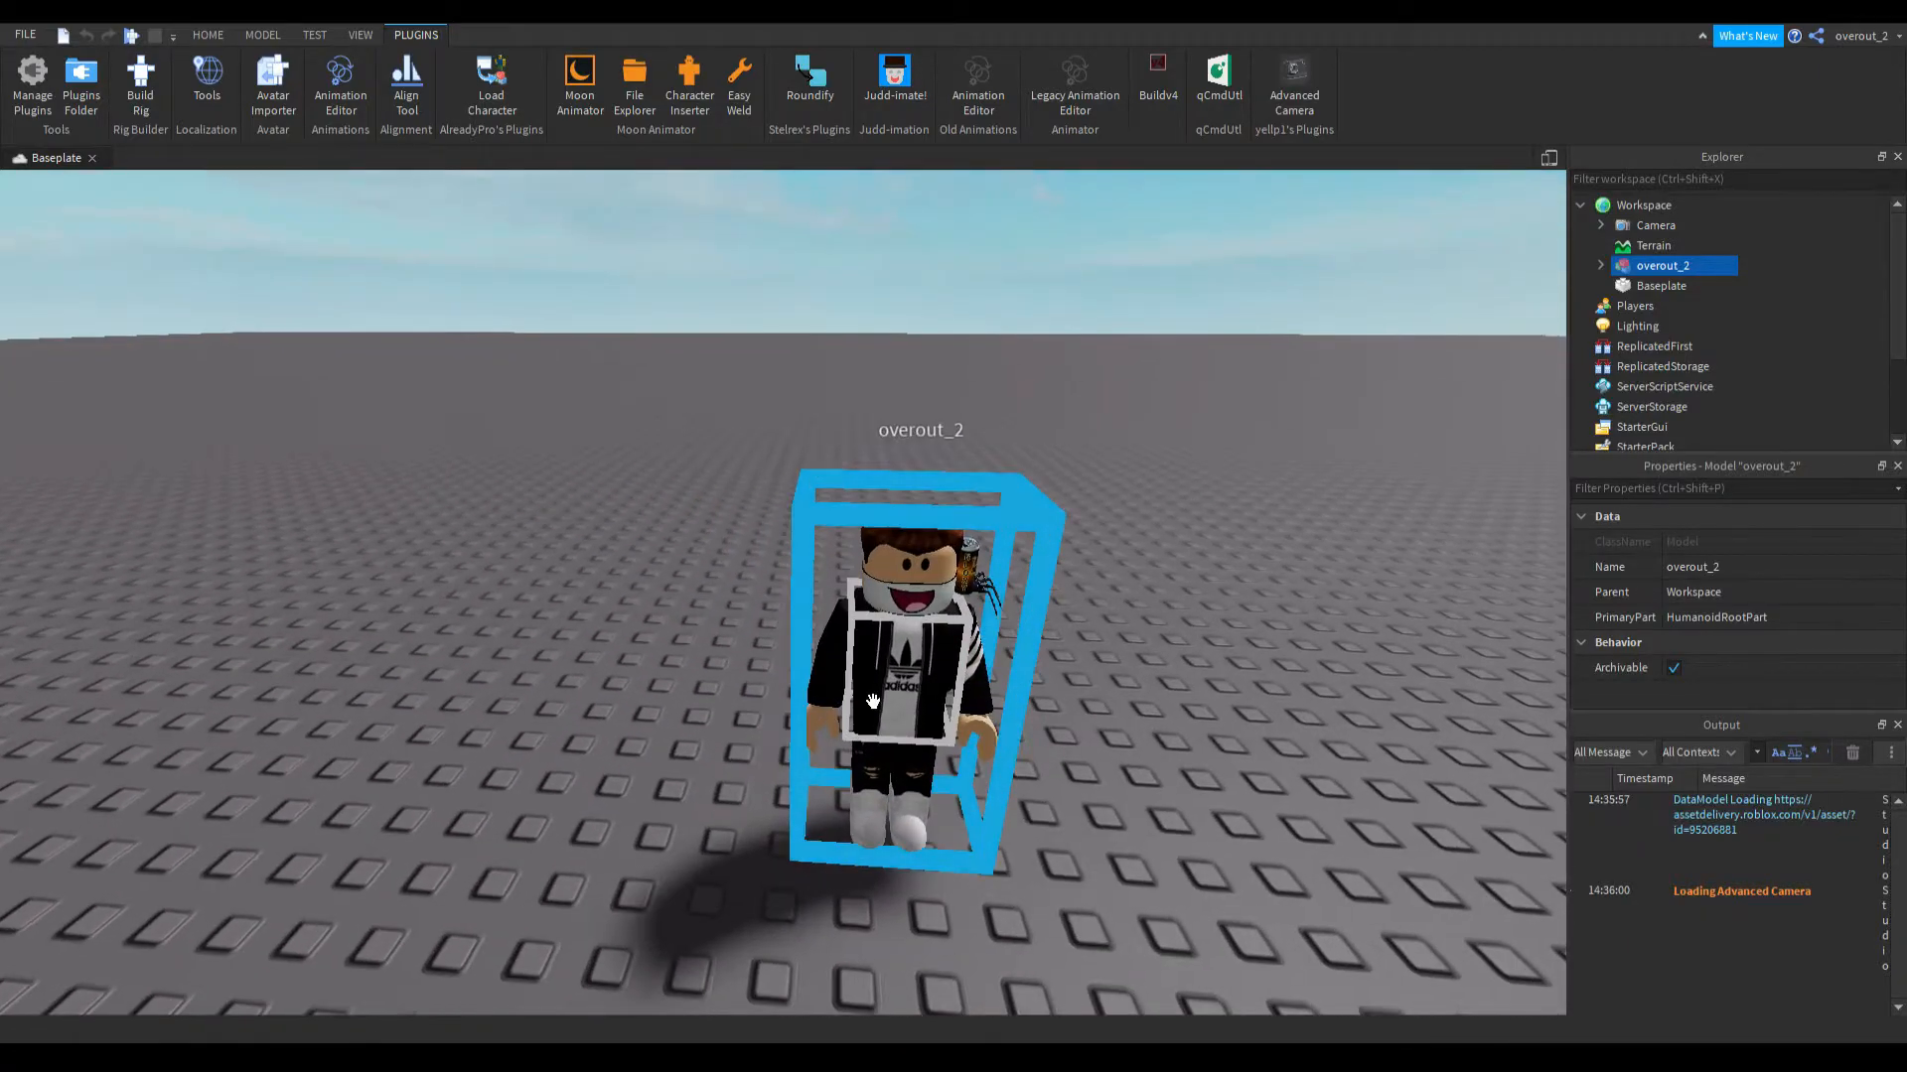
left_click(652, 606)
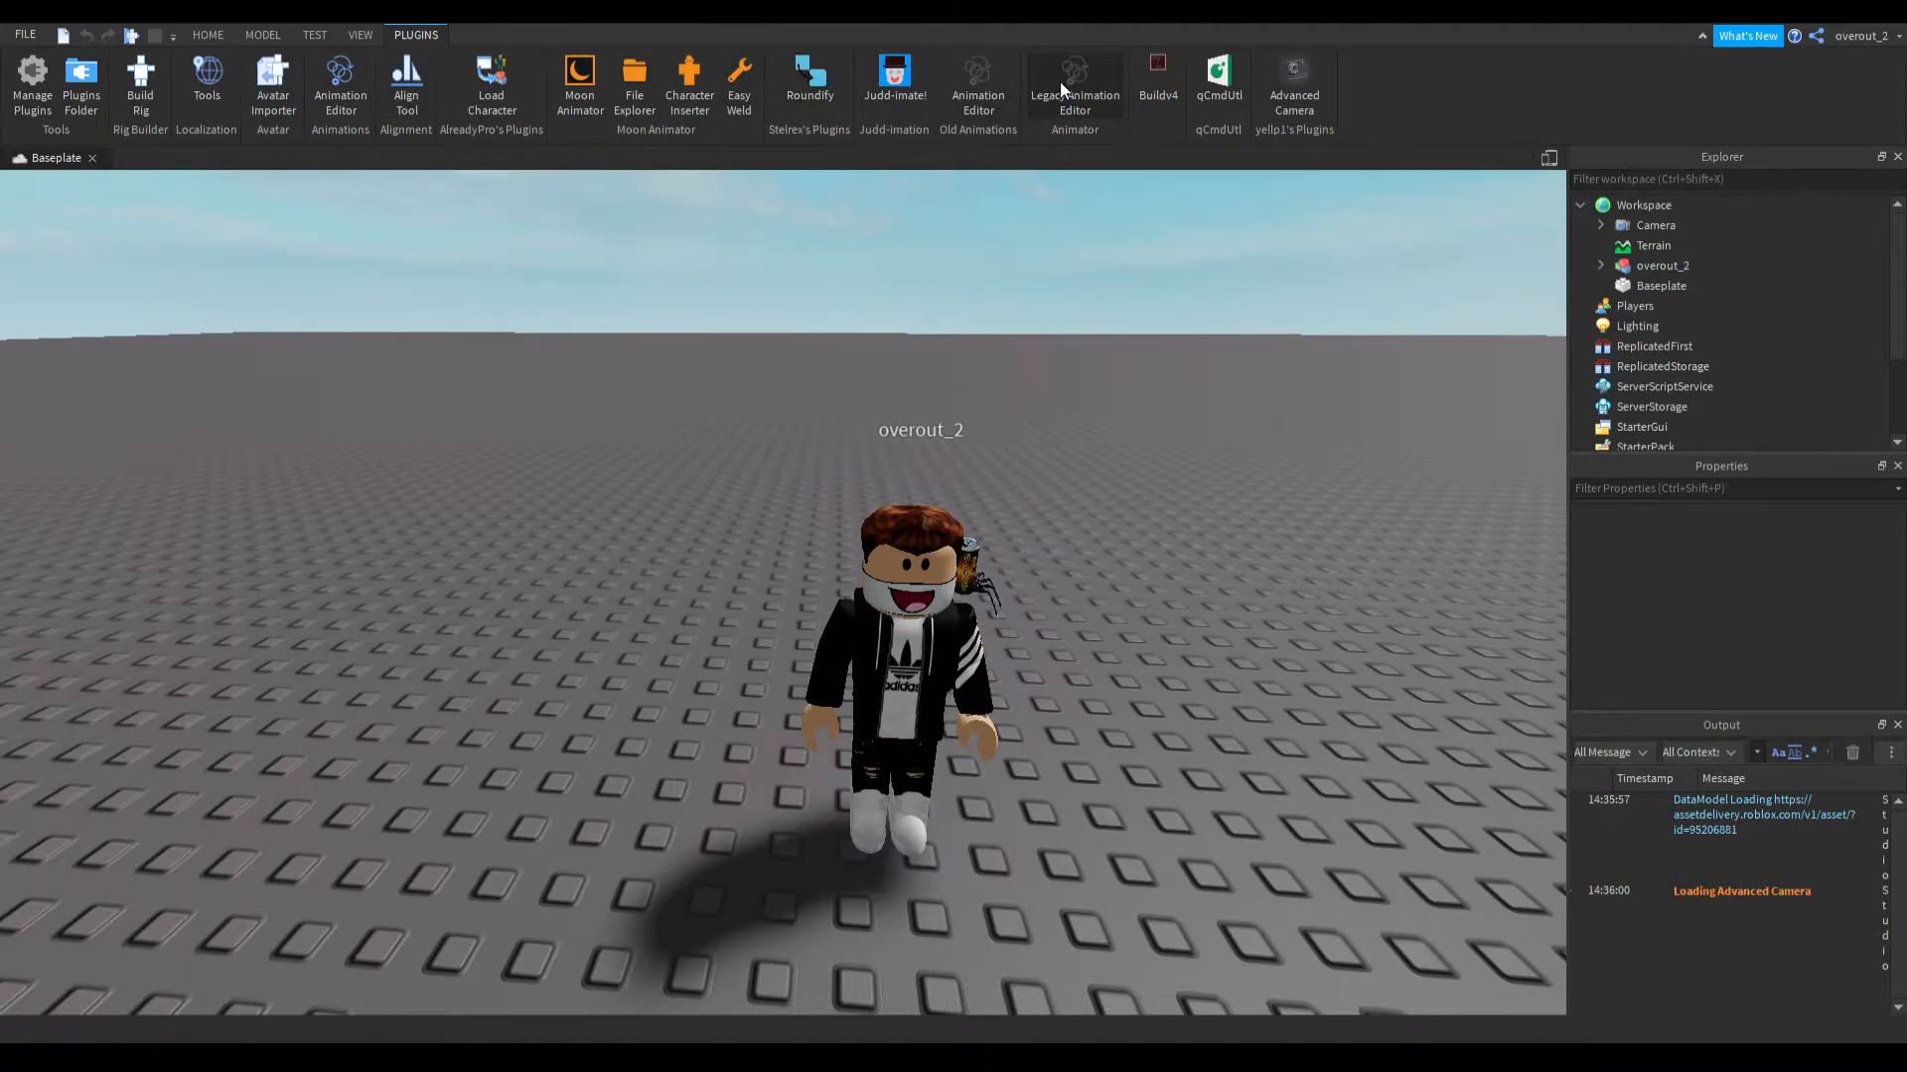
left_click(957, 106)
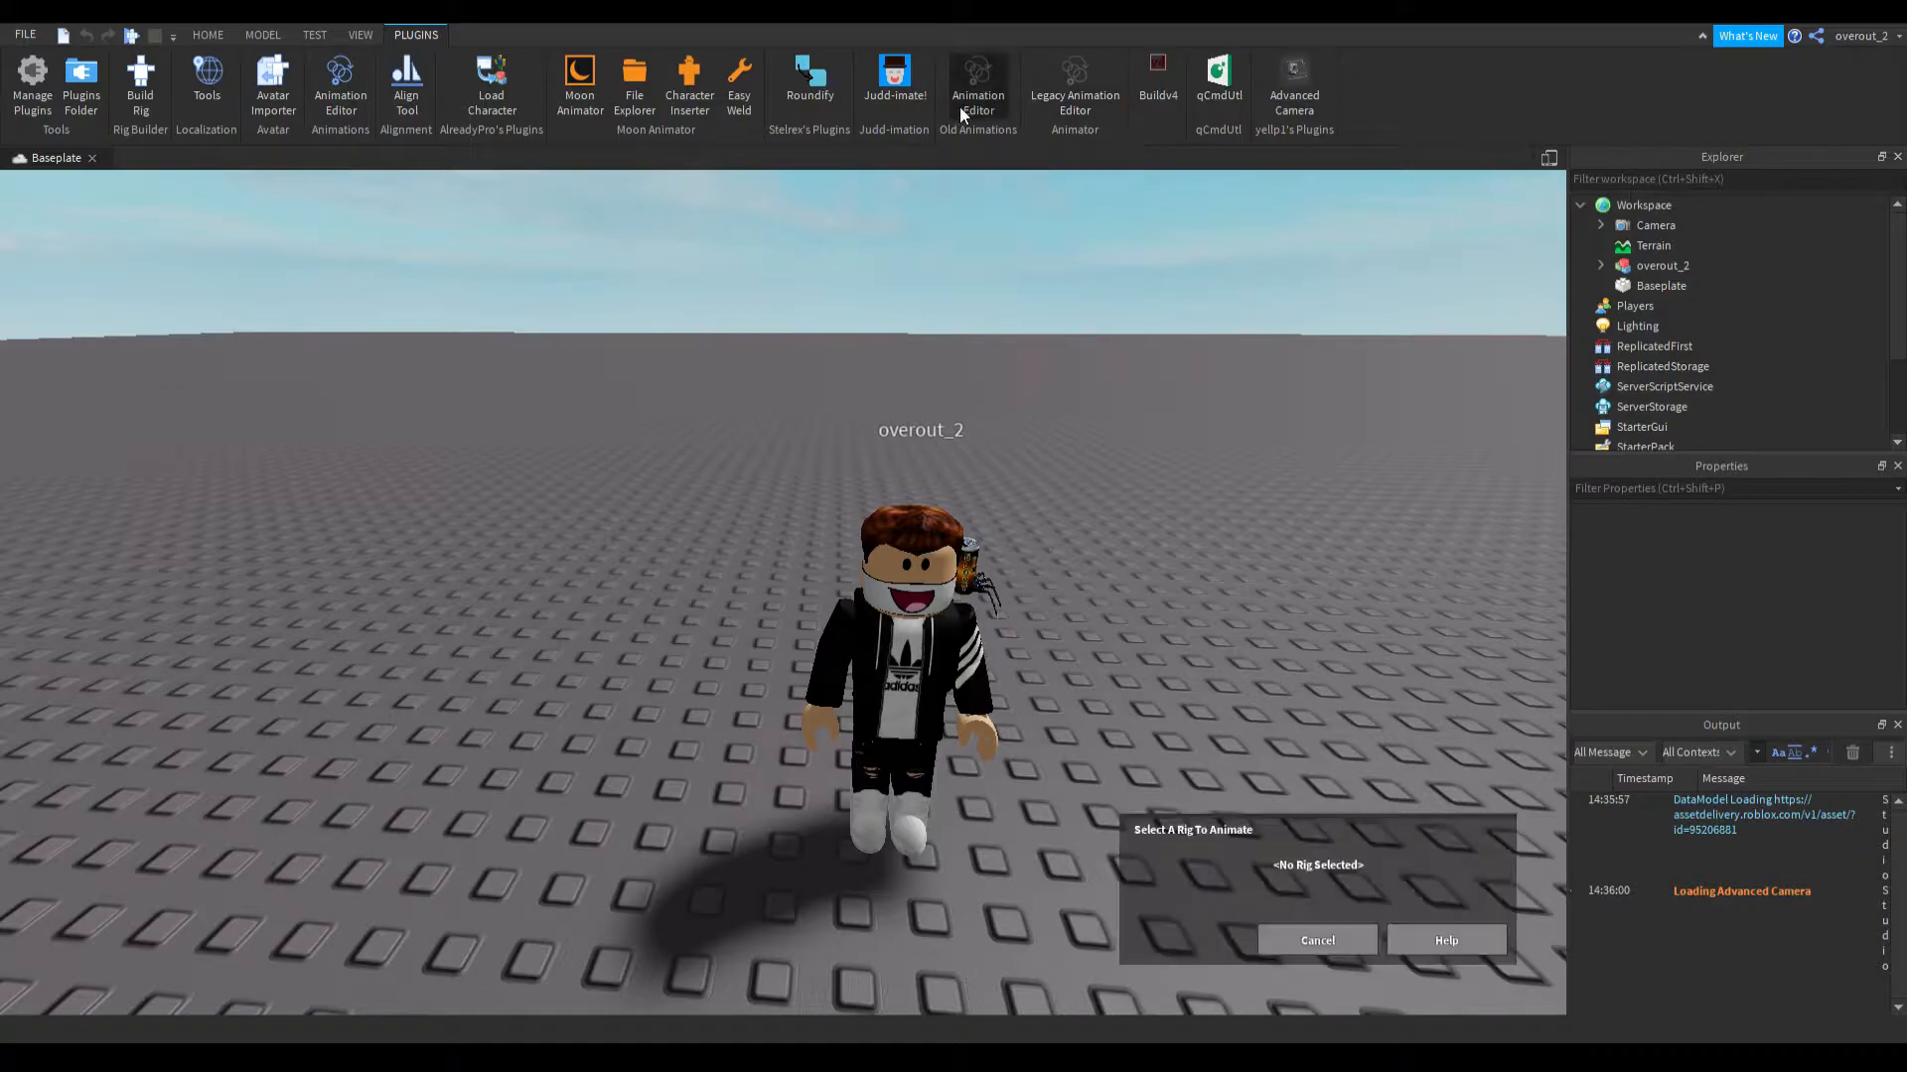
left_click(993, 730)
left_click(1231, 940)
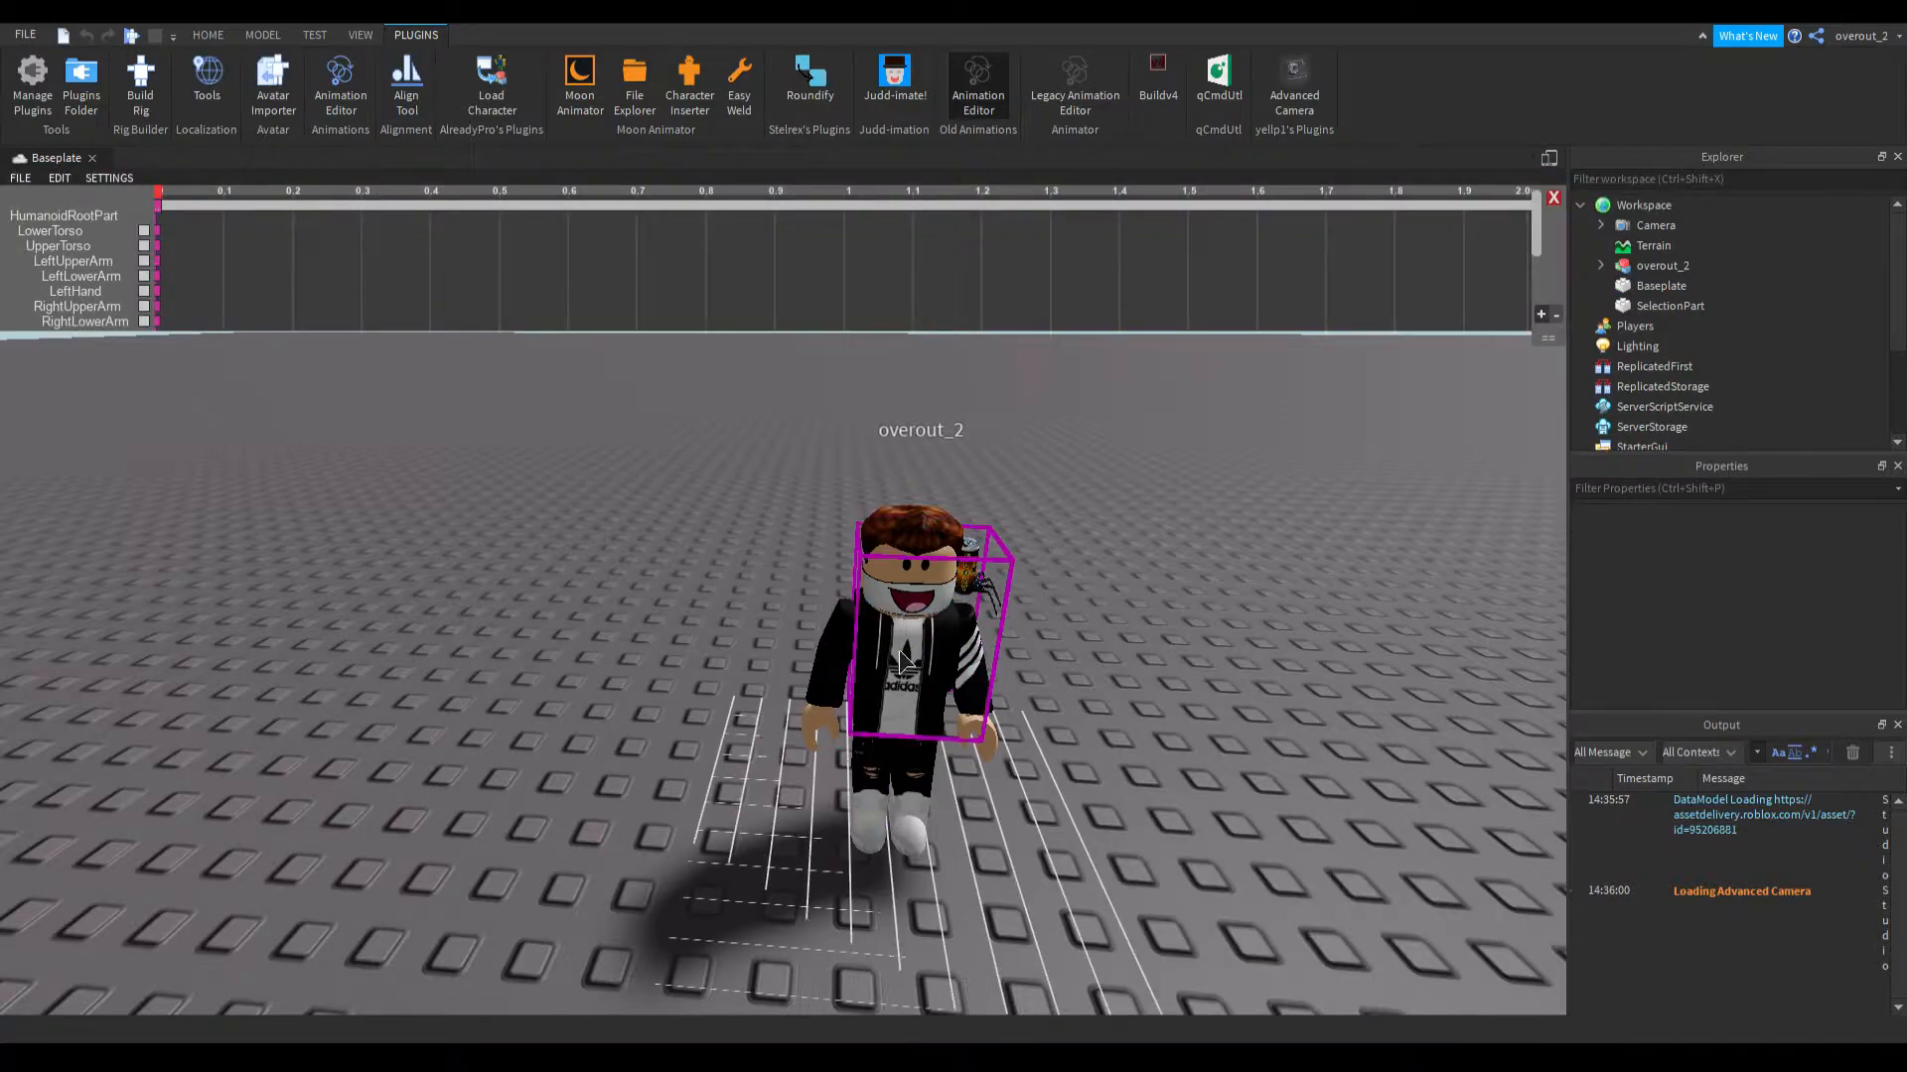
Select the character's upper torso in the animation rig and adjust its rotation
left_click(903, 693)
right_click_drag(1078, 532, 1080, 537)
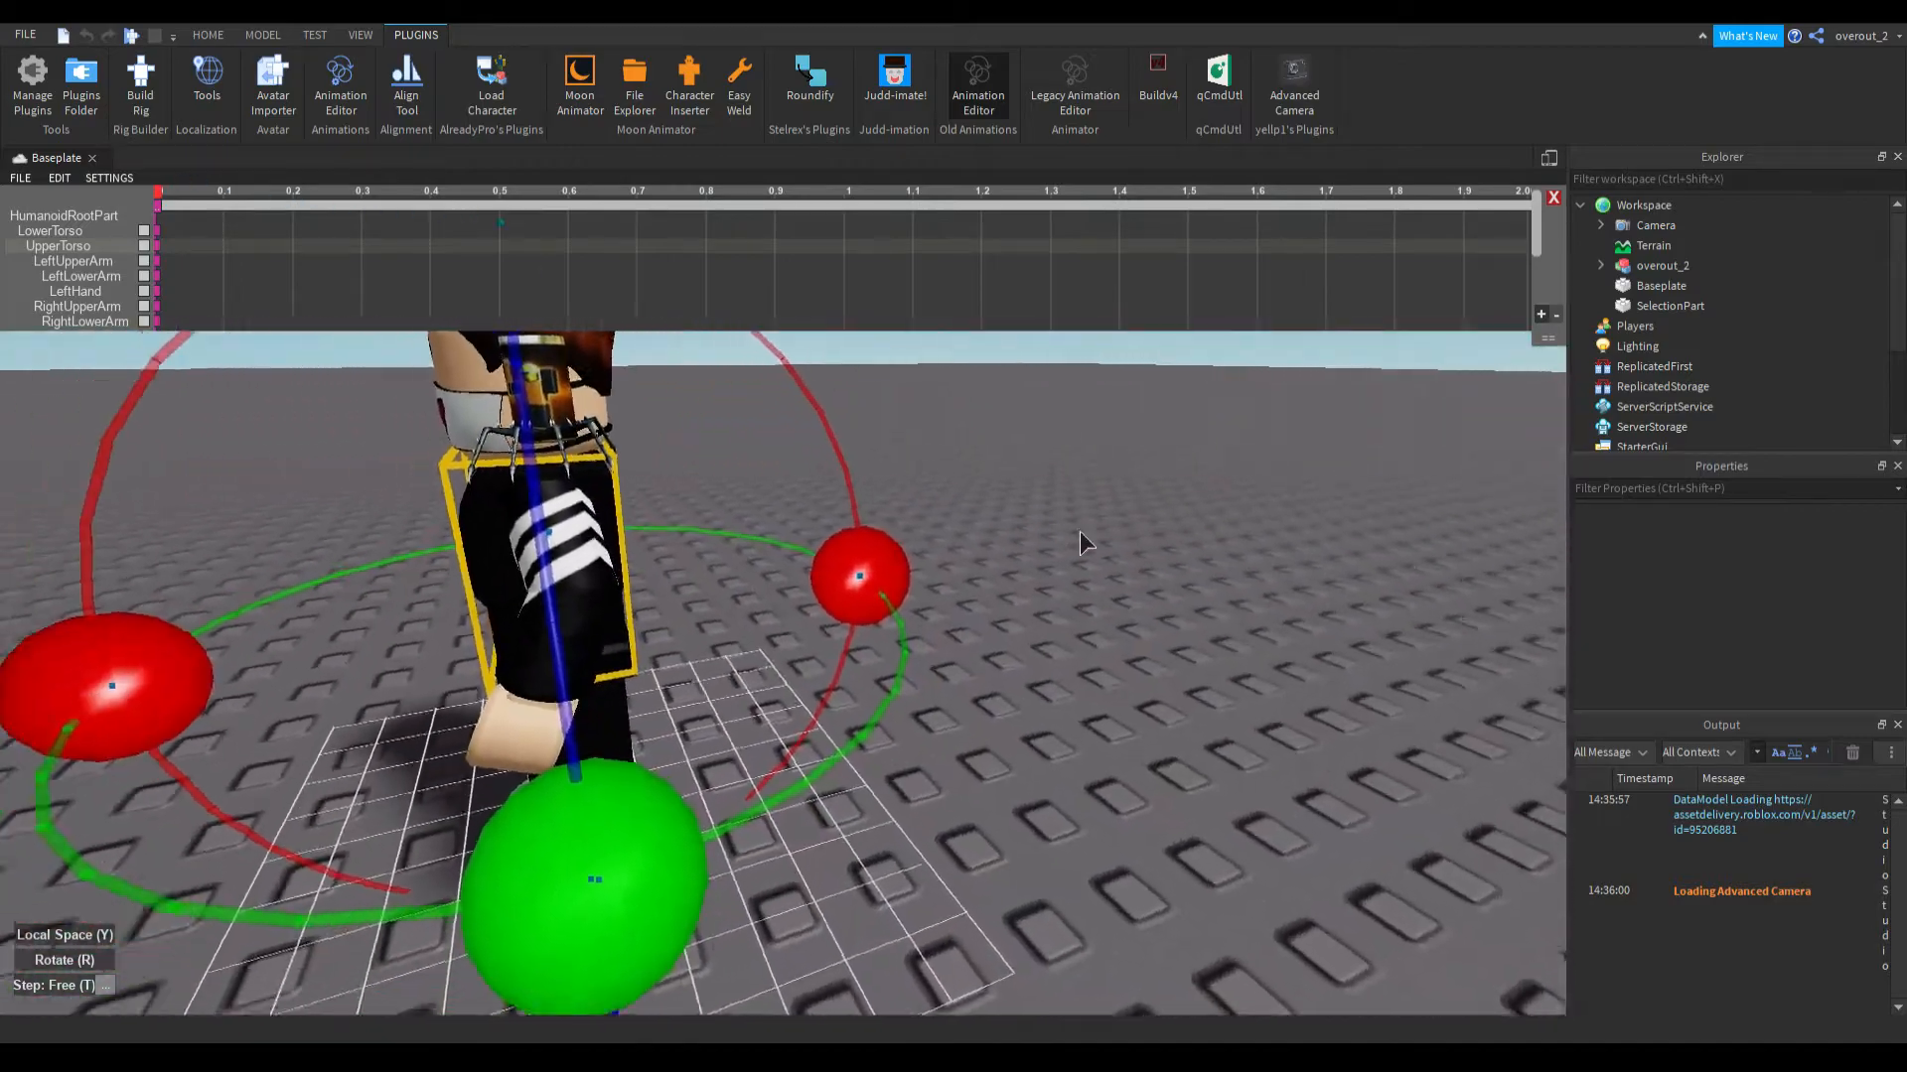
scroll(1080, 536, "down", 4)
left_click_drag(679, 419, 763, 448)
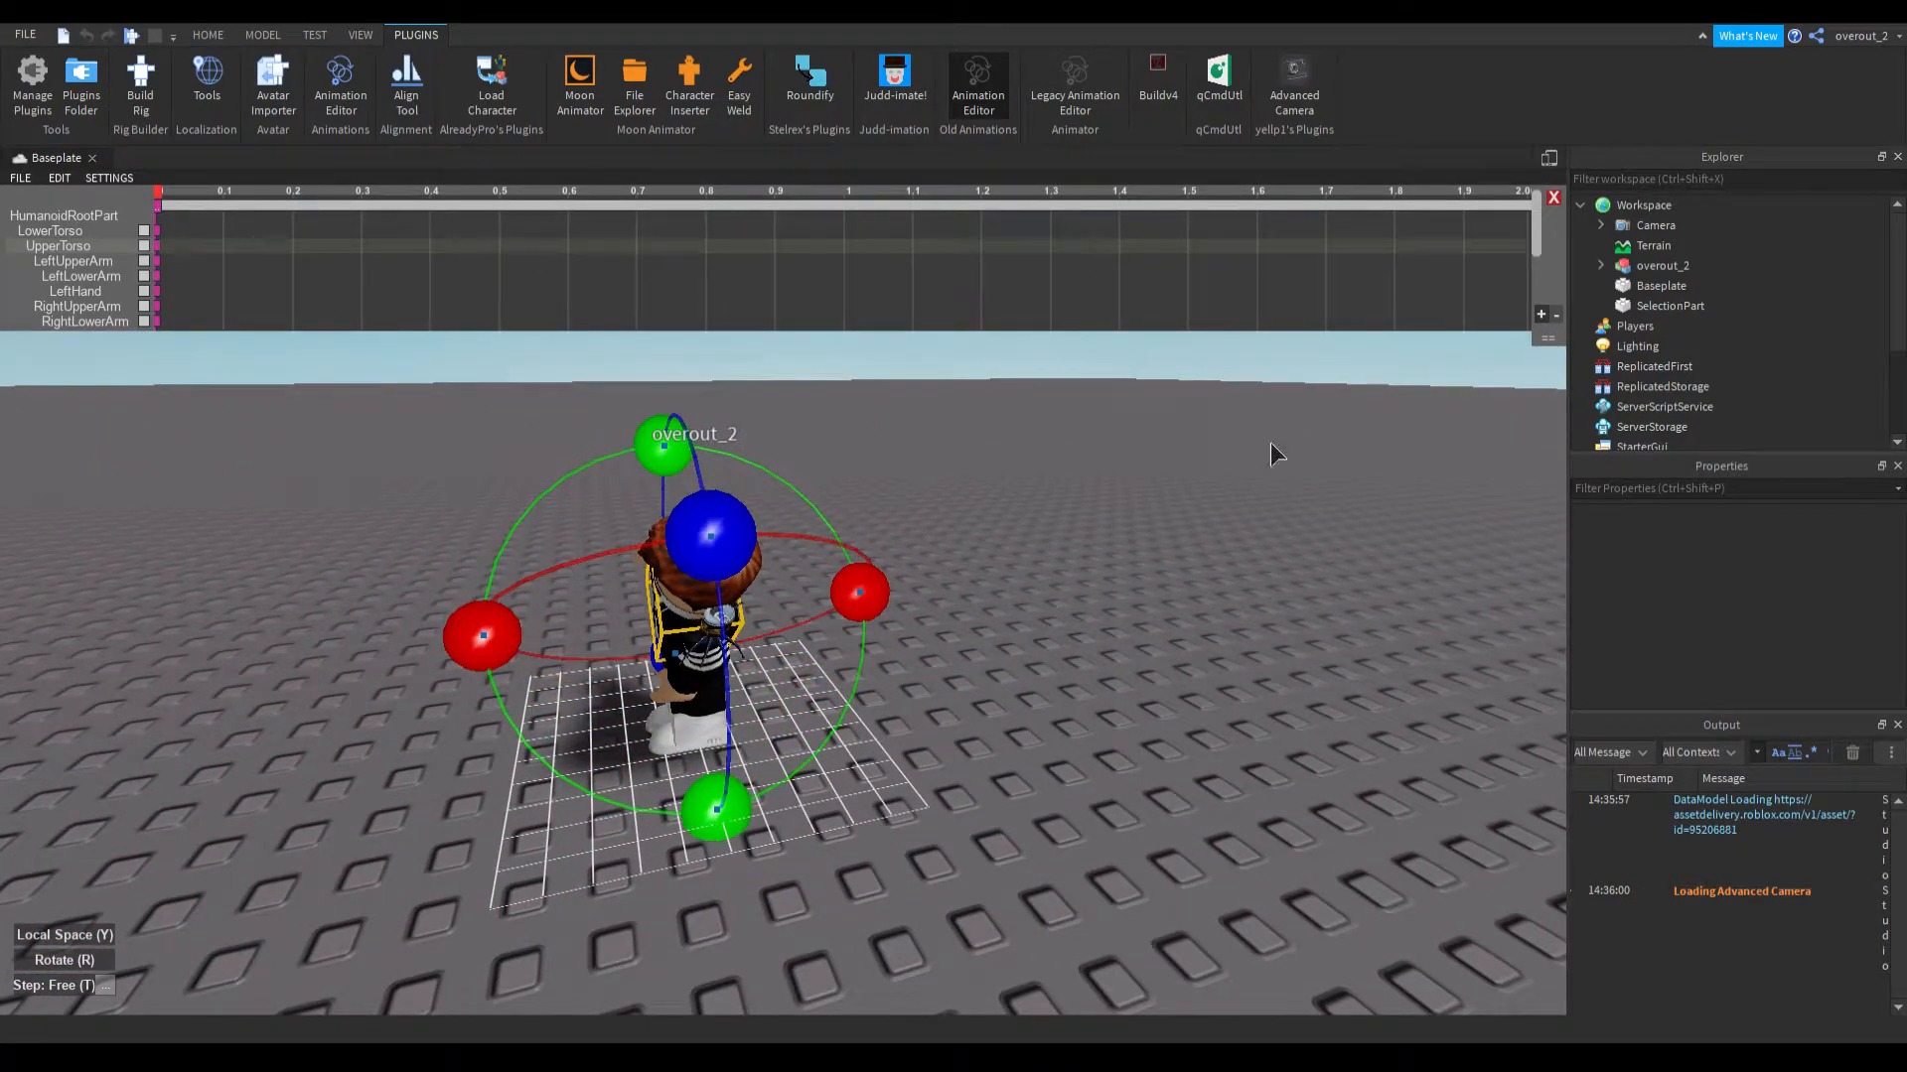
left_click(1648, 264)
right_click_drag(860, 511, 860, 542)
left_click_drag(1204, 526, 1006, 417)
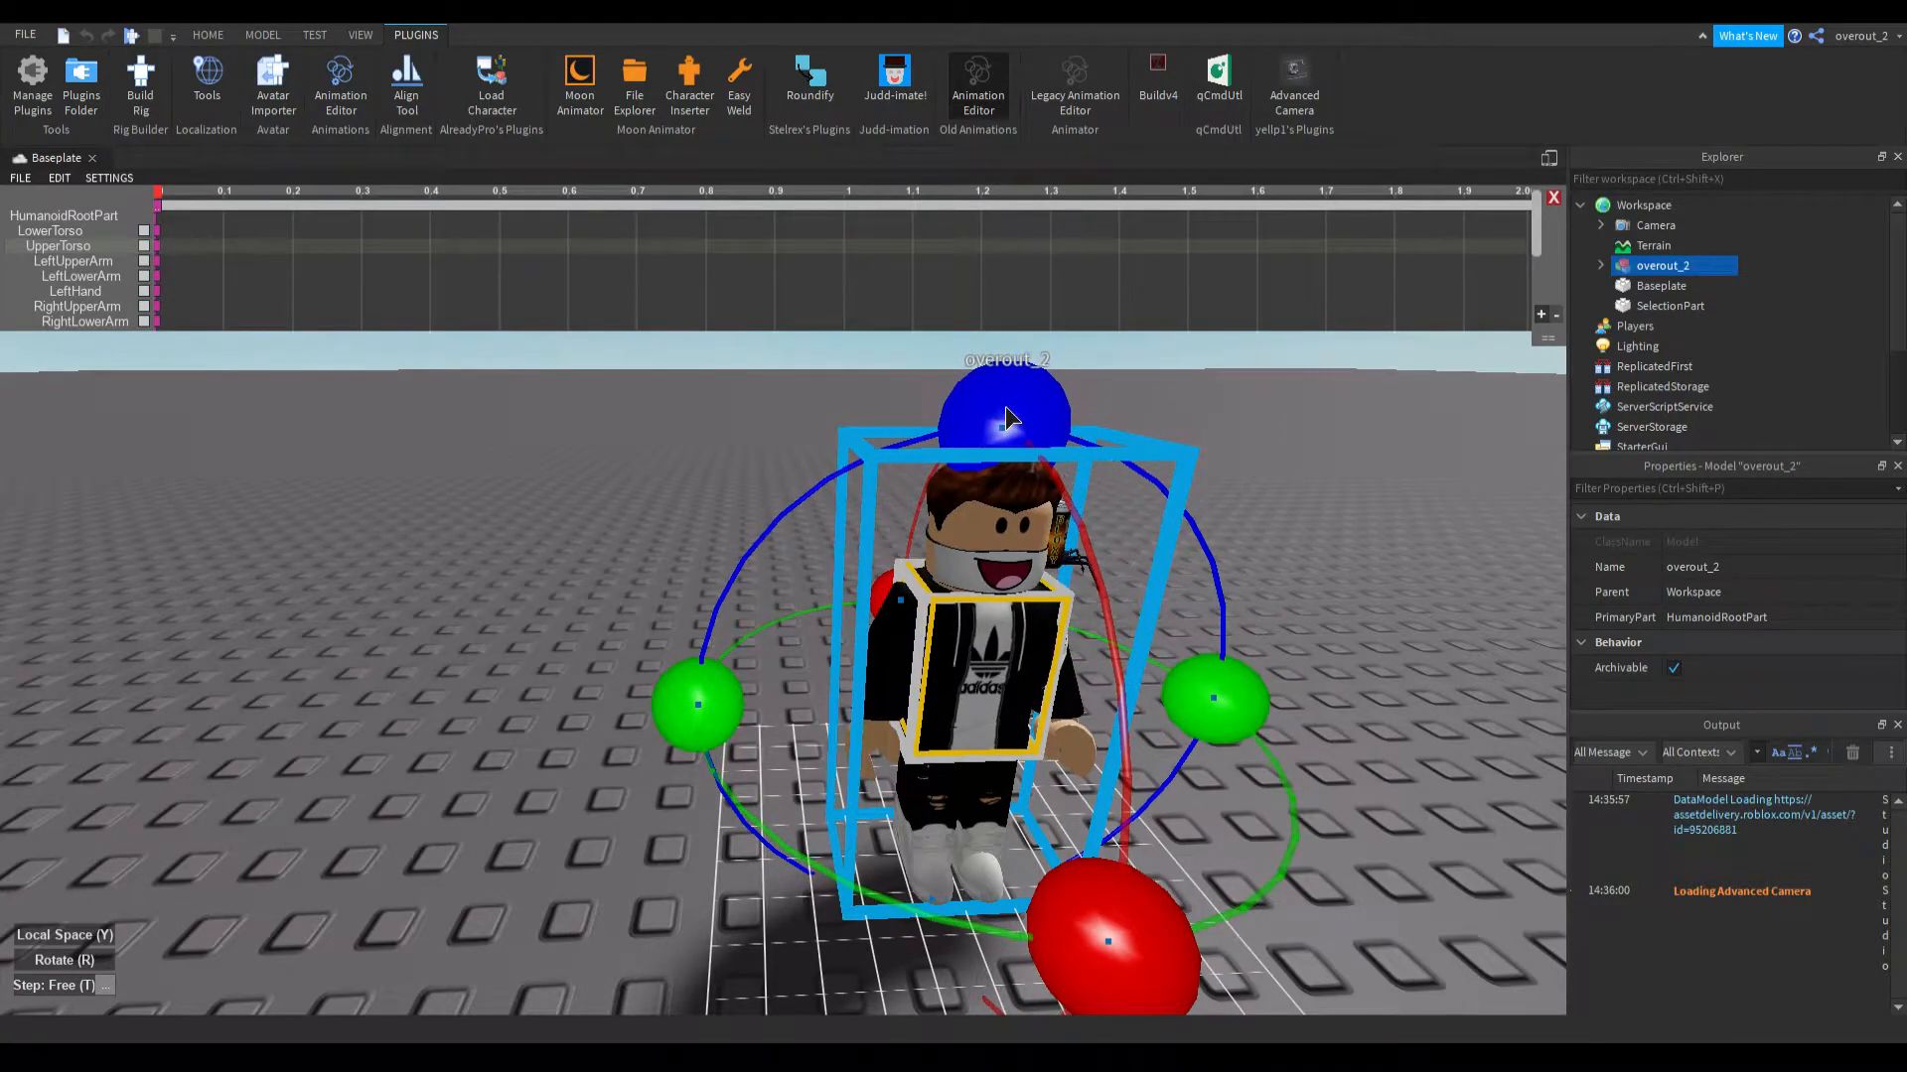
Rotate the character's leg parts into a stepping pose with one foot ahead of the other
right_click_drag(1136, 421, 1123, 463)
left_click_drag(755, 687, 814, 776)
left_click(897, 688)
left_click(865, 688)
left_click_drag(773, 692, 774, 603)
left_click(863, 698)
left_click_drag(743, 681, 736, 723)
left_click(917, 701)
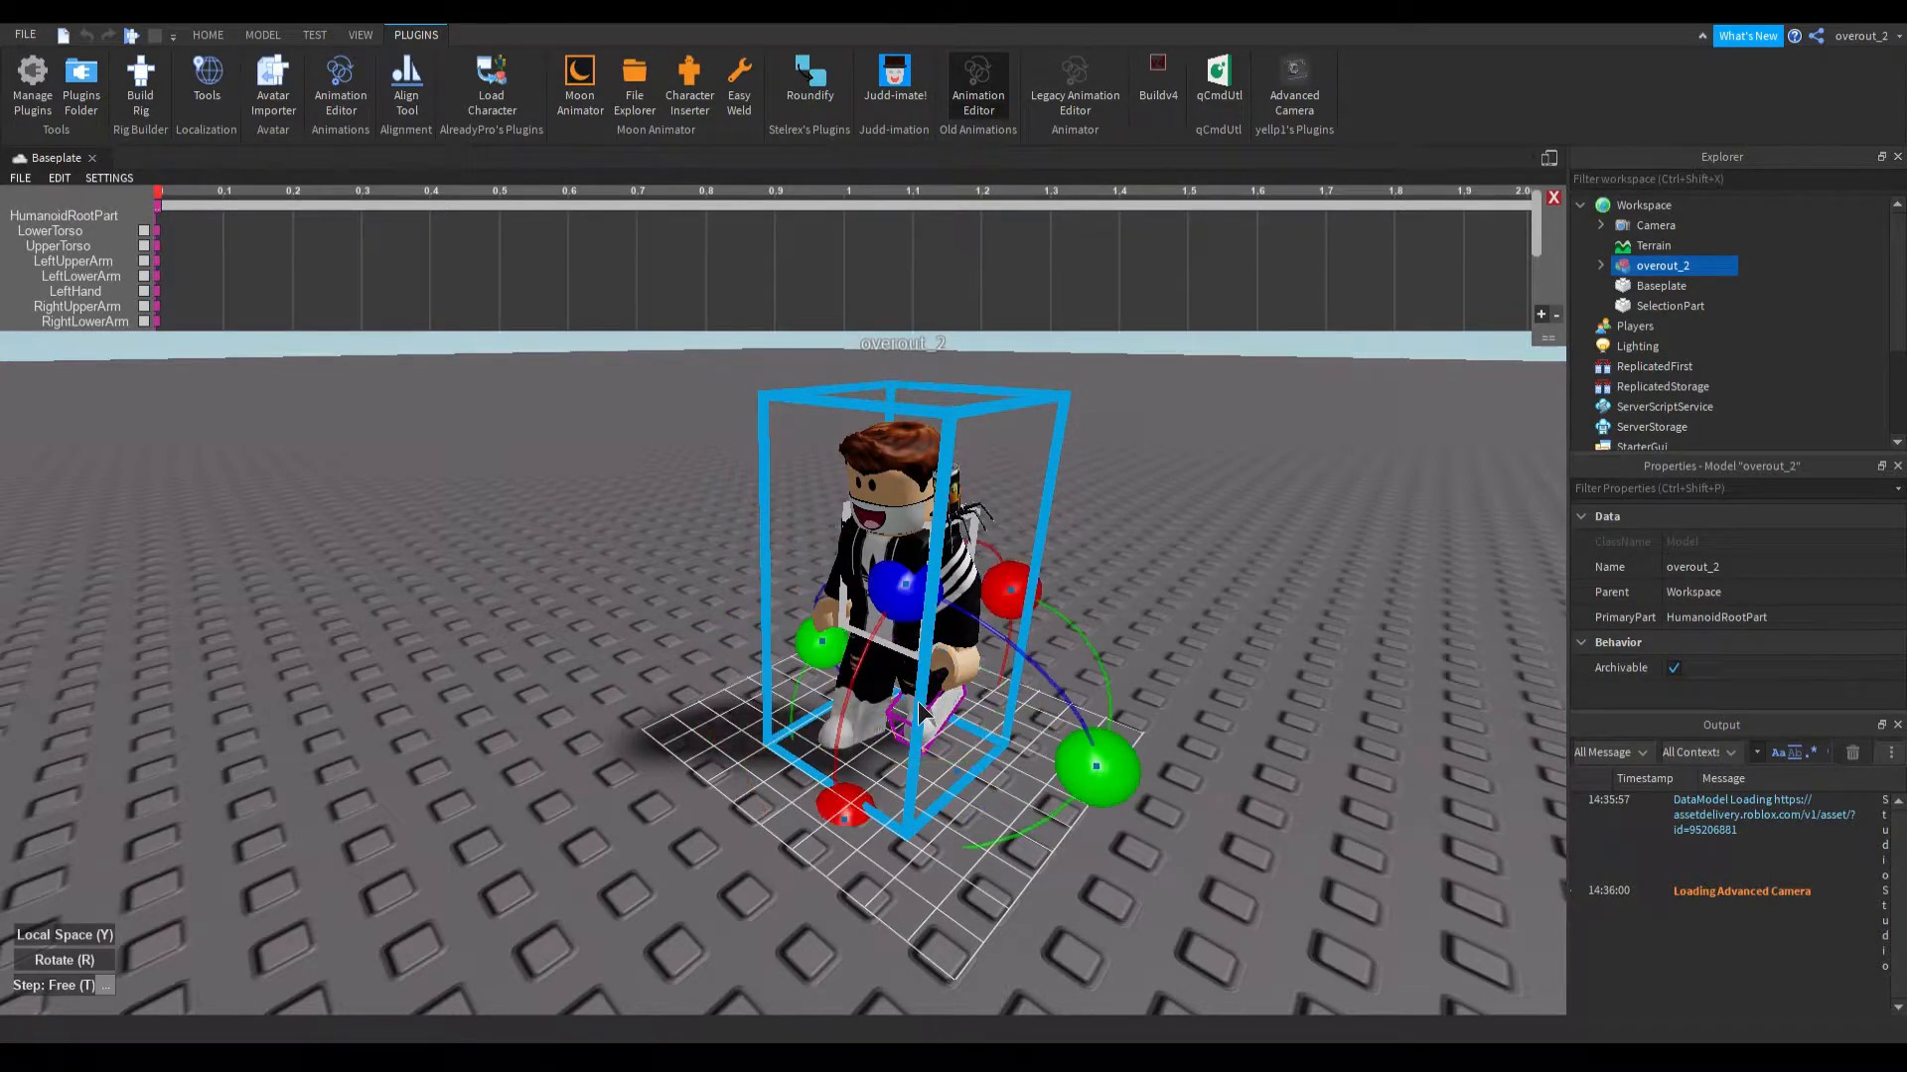
left_click(909, 696)
mouse_move(878, 487)
left_mouse_down()
mouse_move(914, 472)
mouse_move(803, 493)
mouse_move(842, 481)
left_mouse_up()
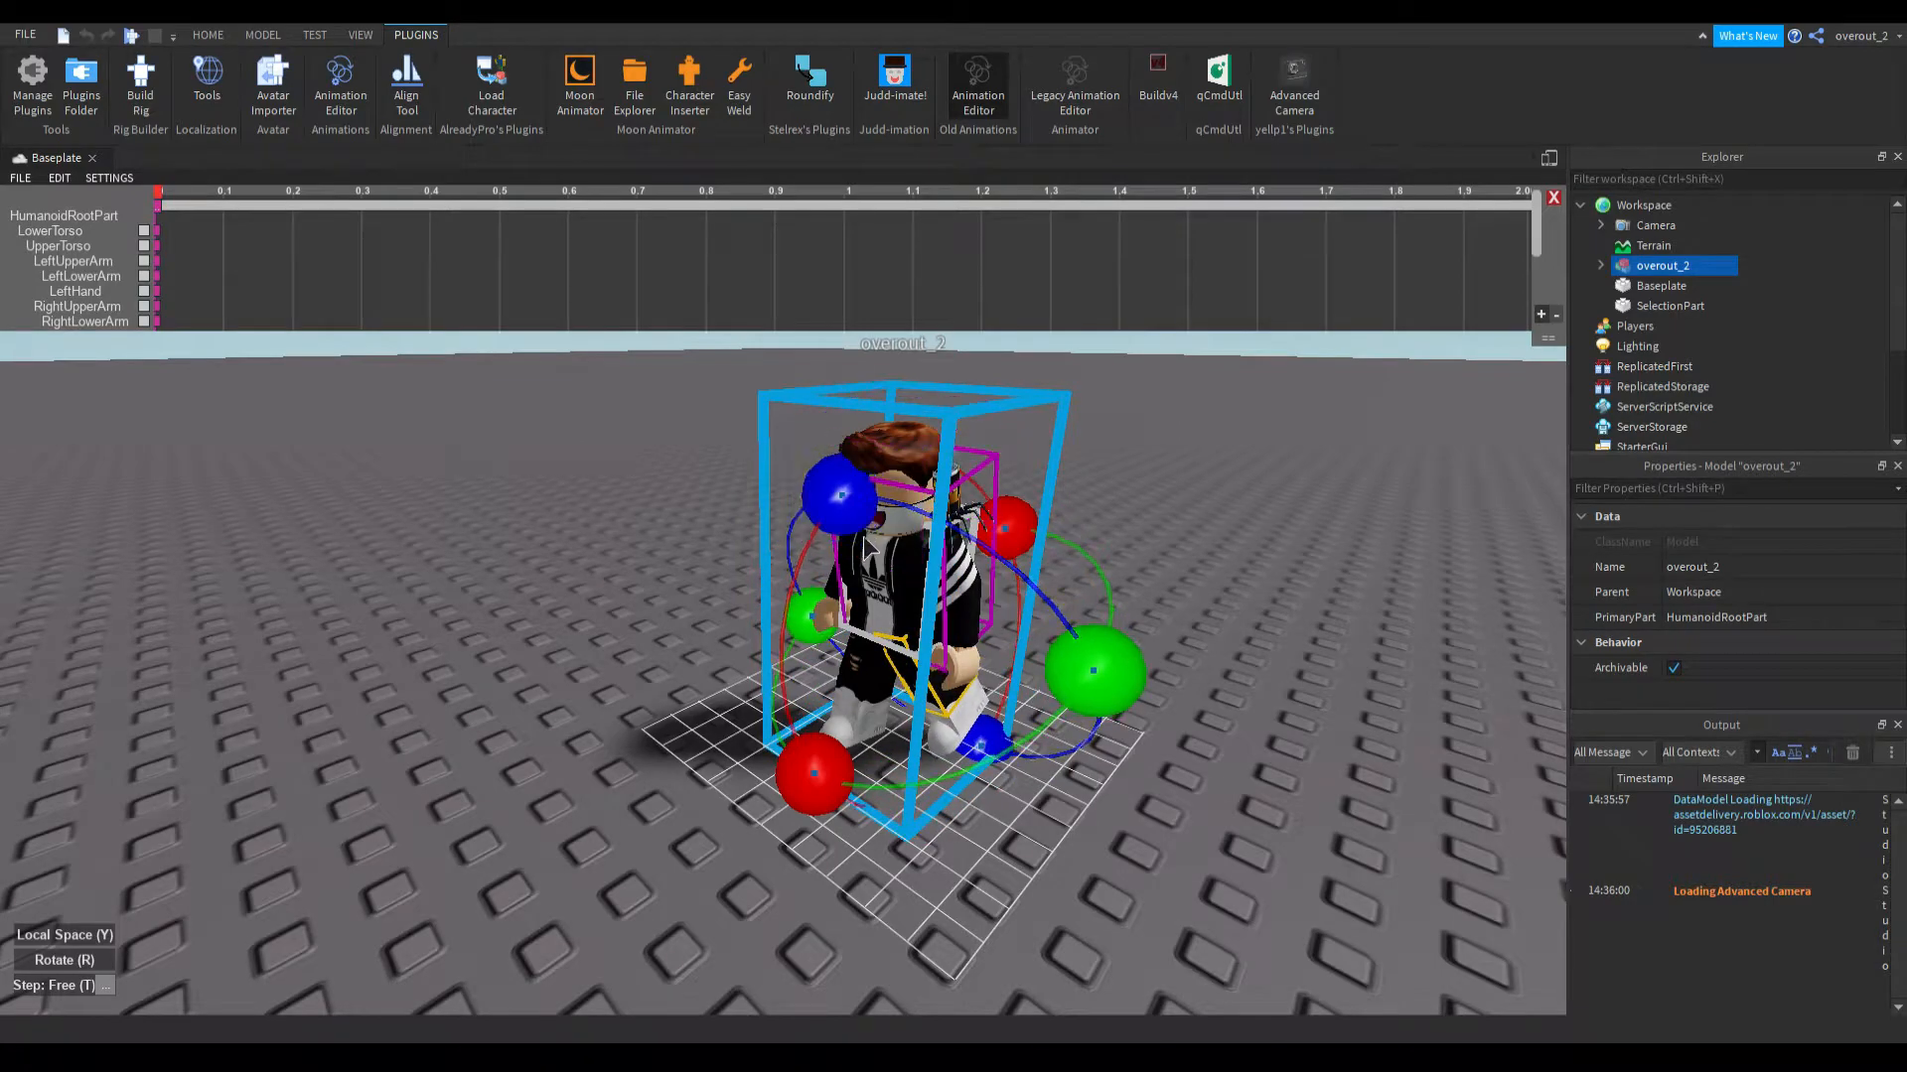
Reselect the upper torso and rotate it so the character's upper body leans forward
left_click(876, 614)
key("d")
key("w")
right_click_drag(869, 642, 867, 640)
key("f")
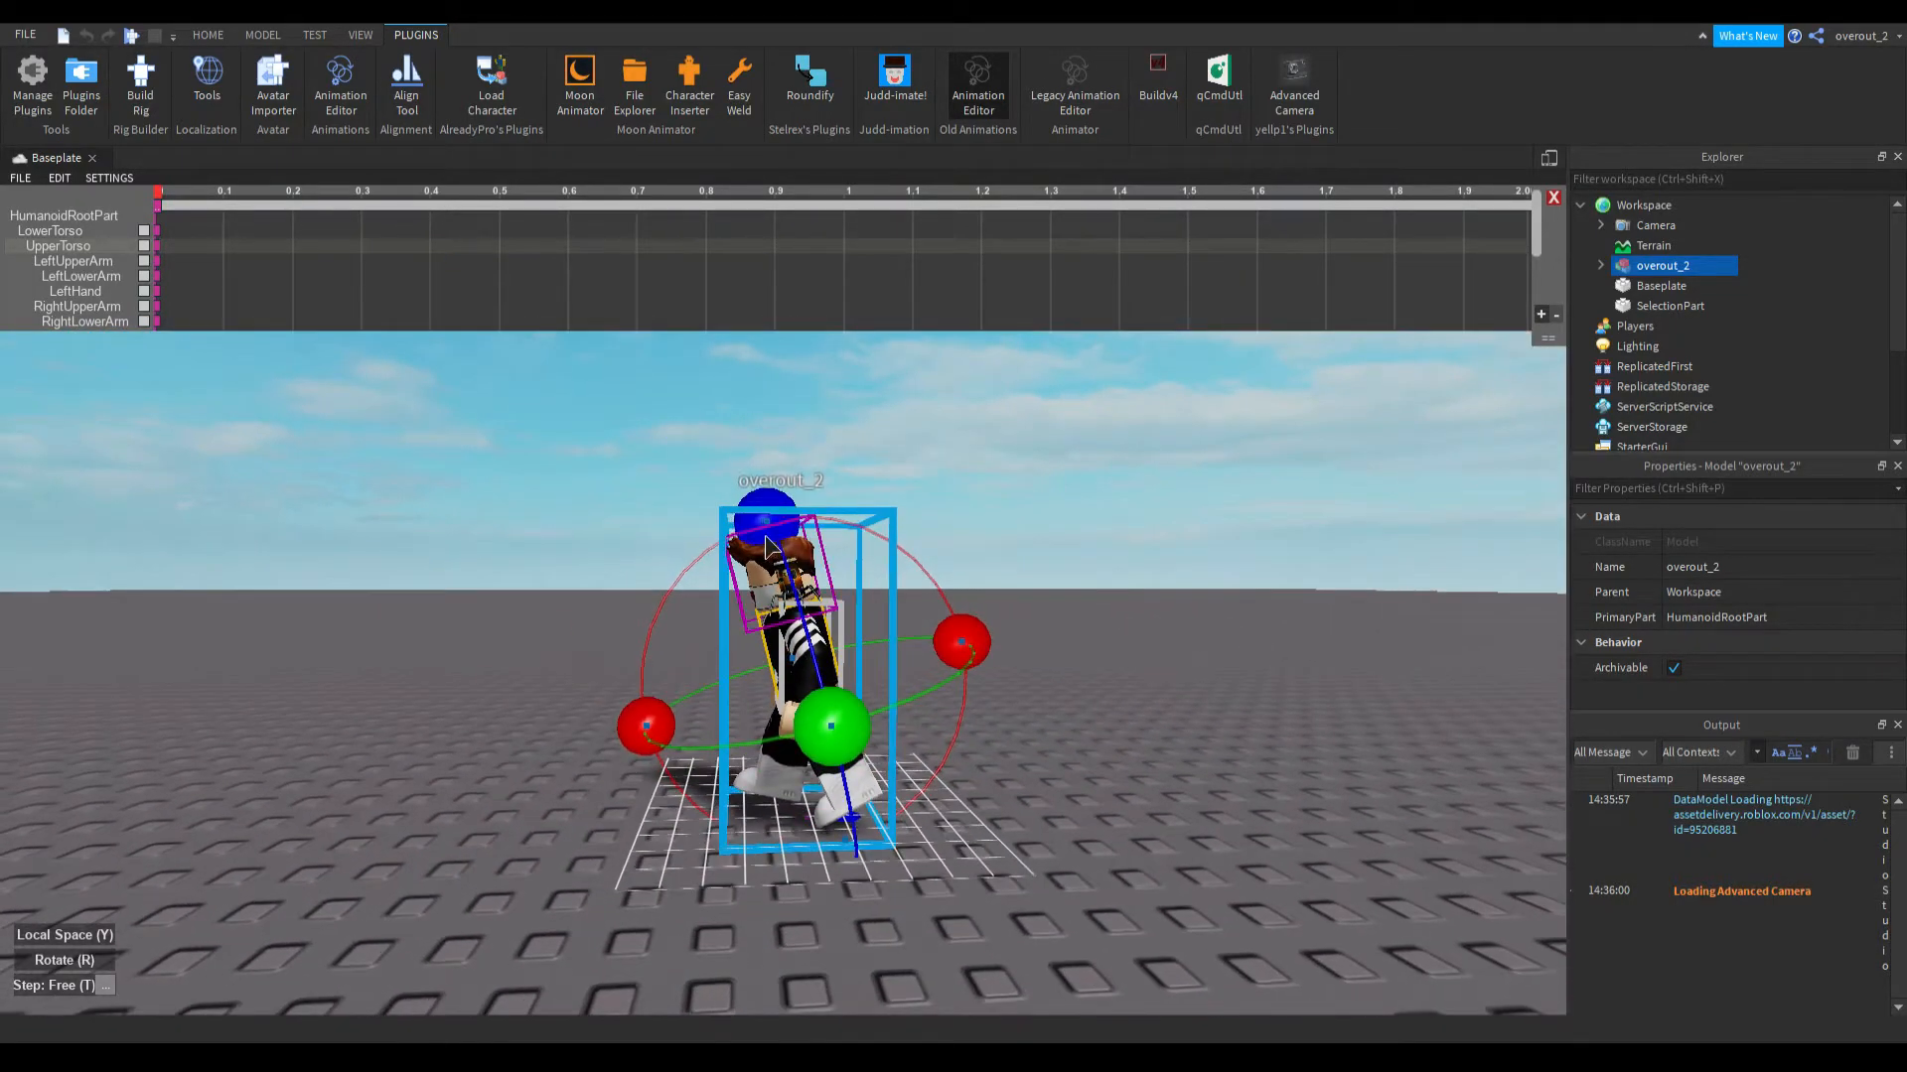
left_click_drag(765, 518, 794, 474)
key("a")
right_click_drag(898, 518, 903, 521)
left_click_drag(1422, 552, 1217, 447)
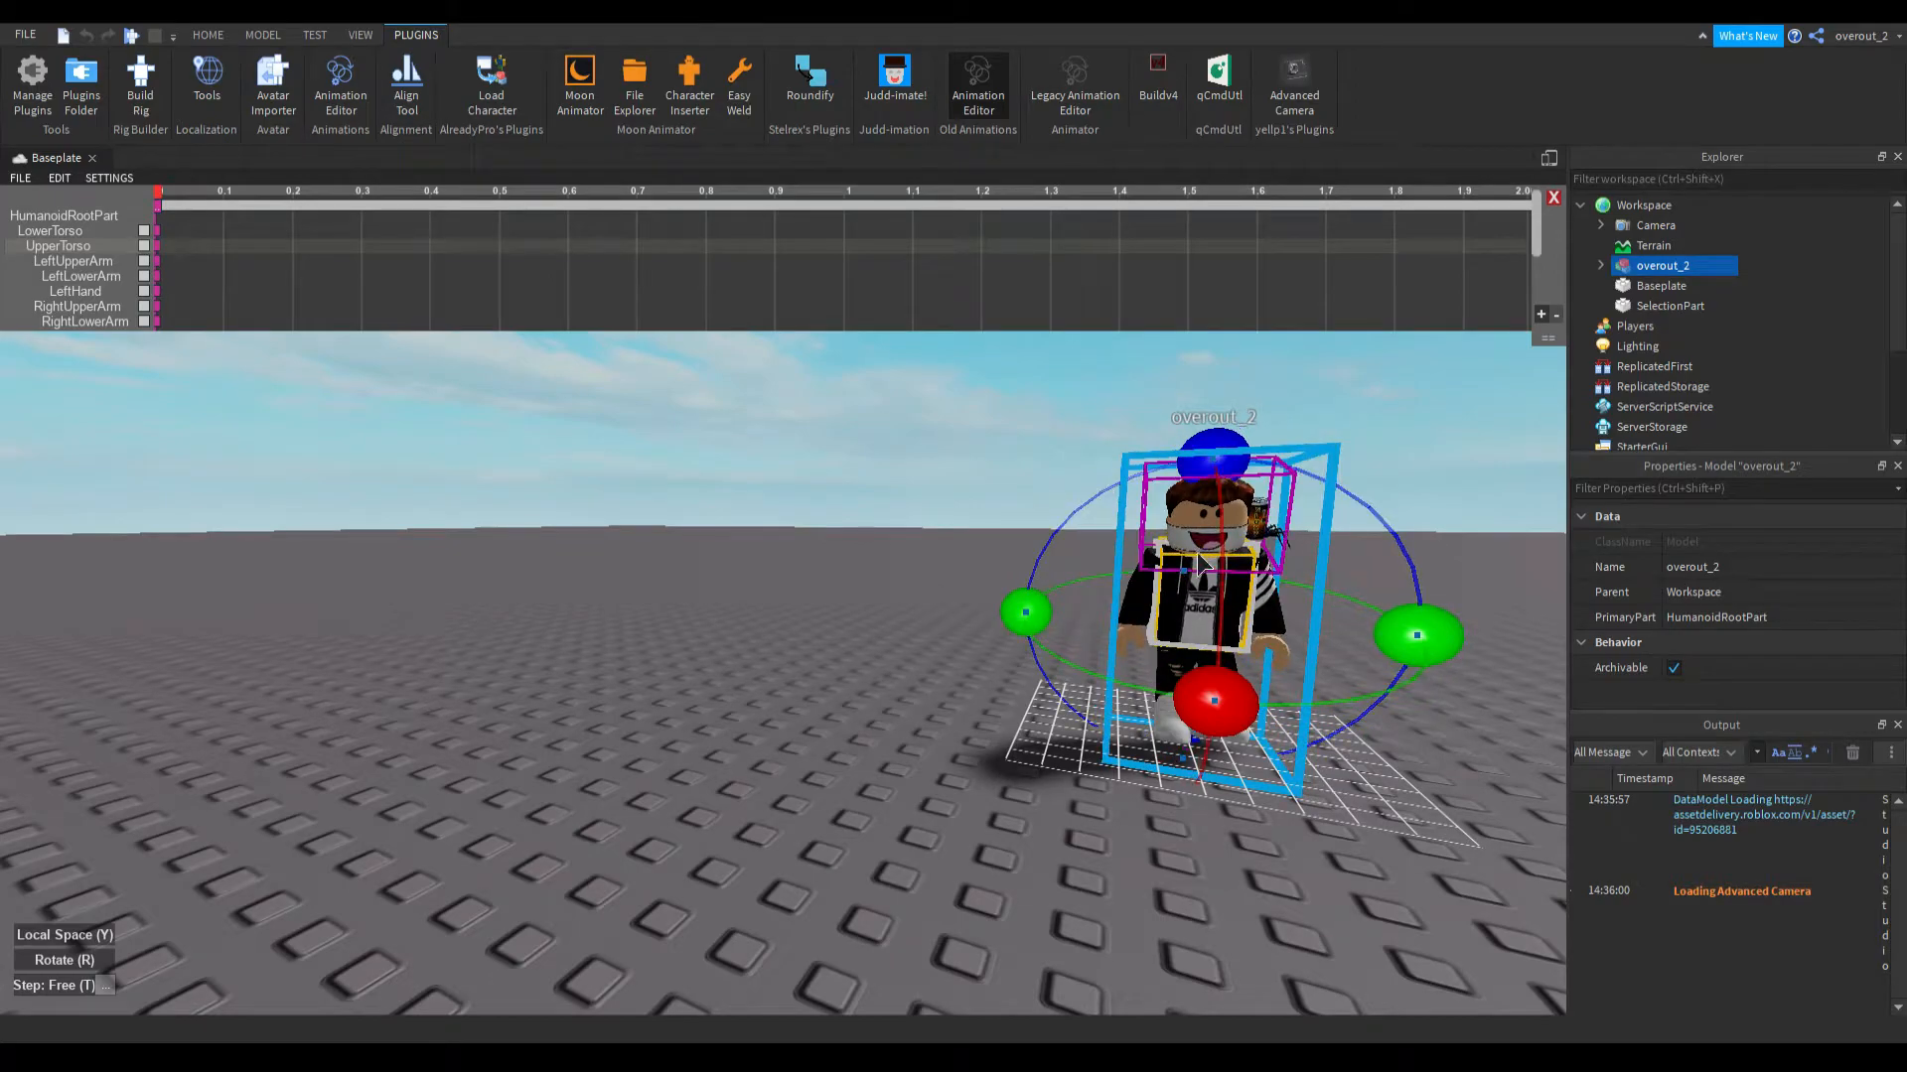
right_click_drag(1276, 584, 1204, 627)
key("w")
key("s")
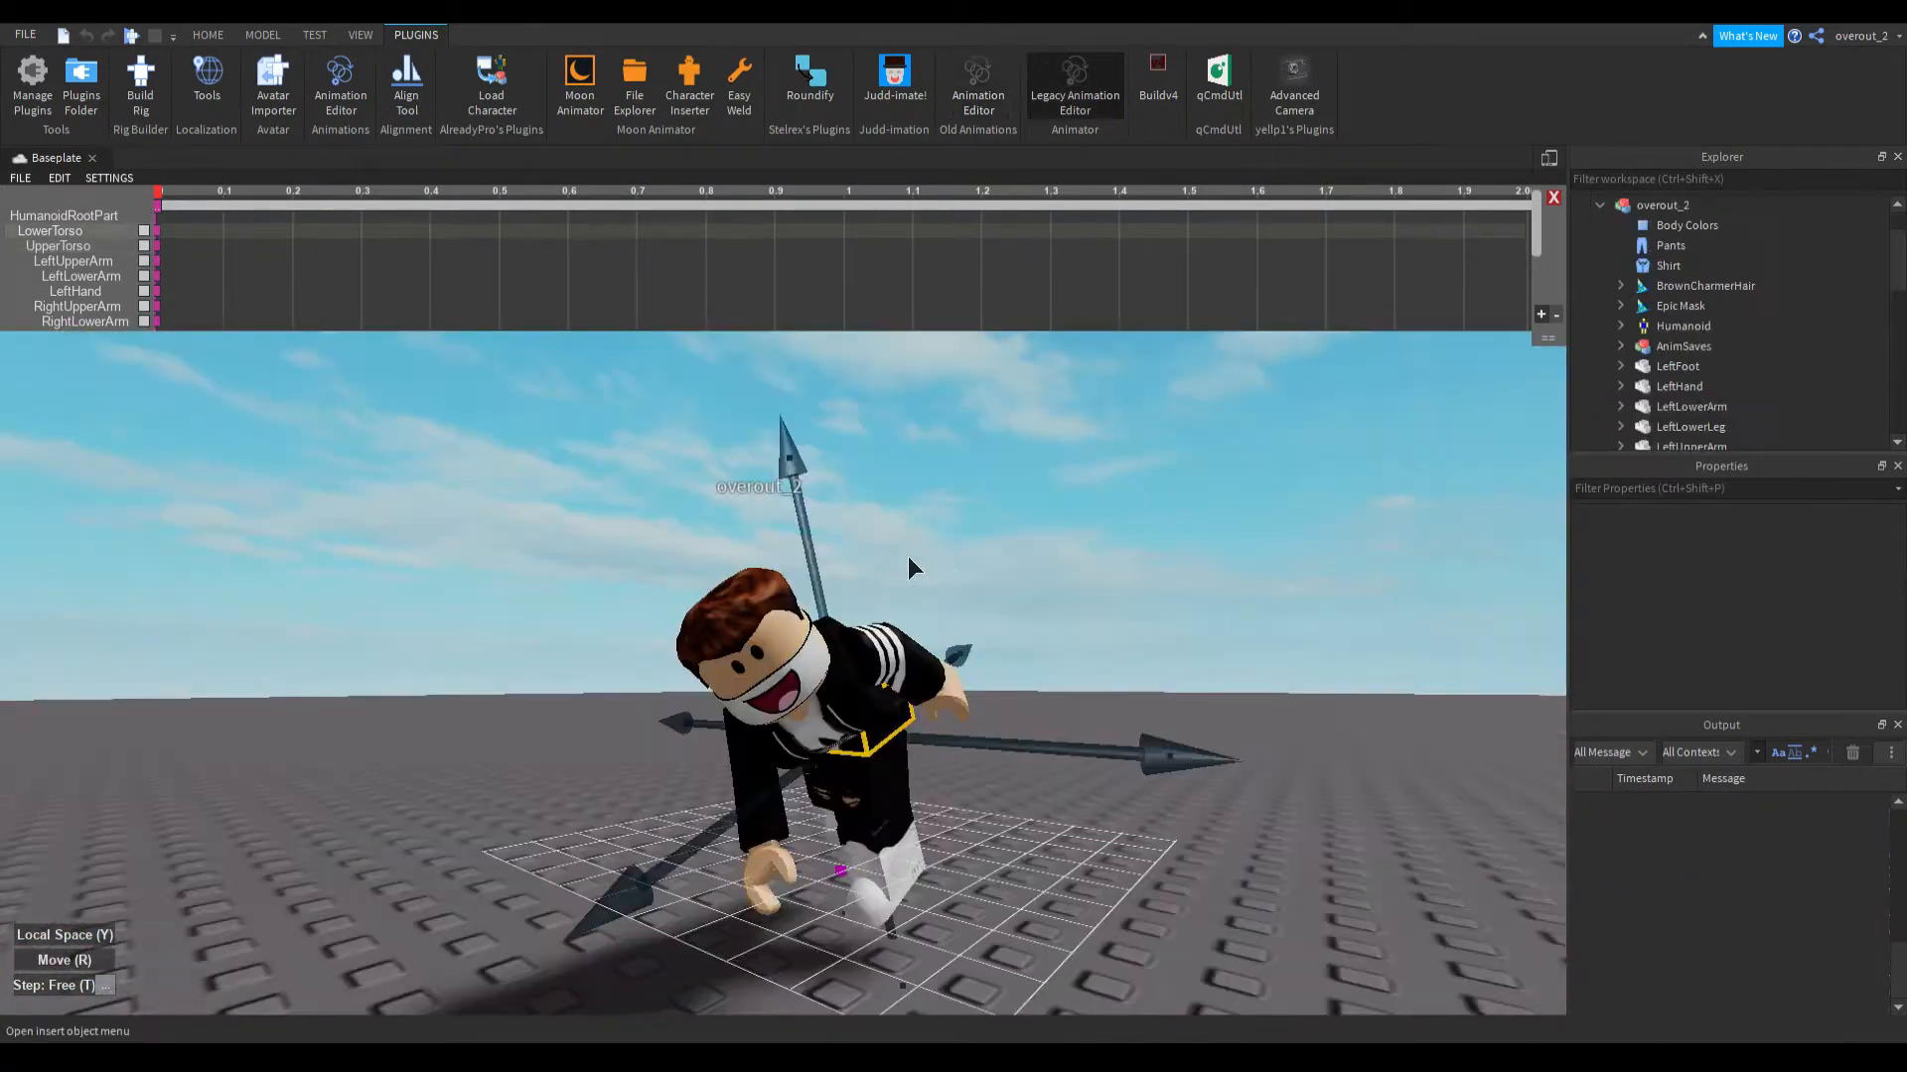
Select the lower torso, switch its handles to Rotate and fine-tune its angle in the bent-over pose
left_click(1032, 550)
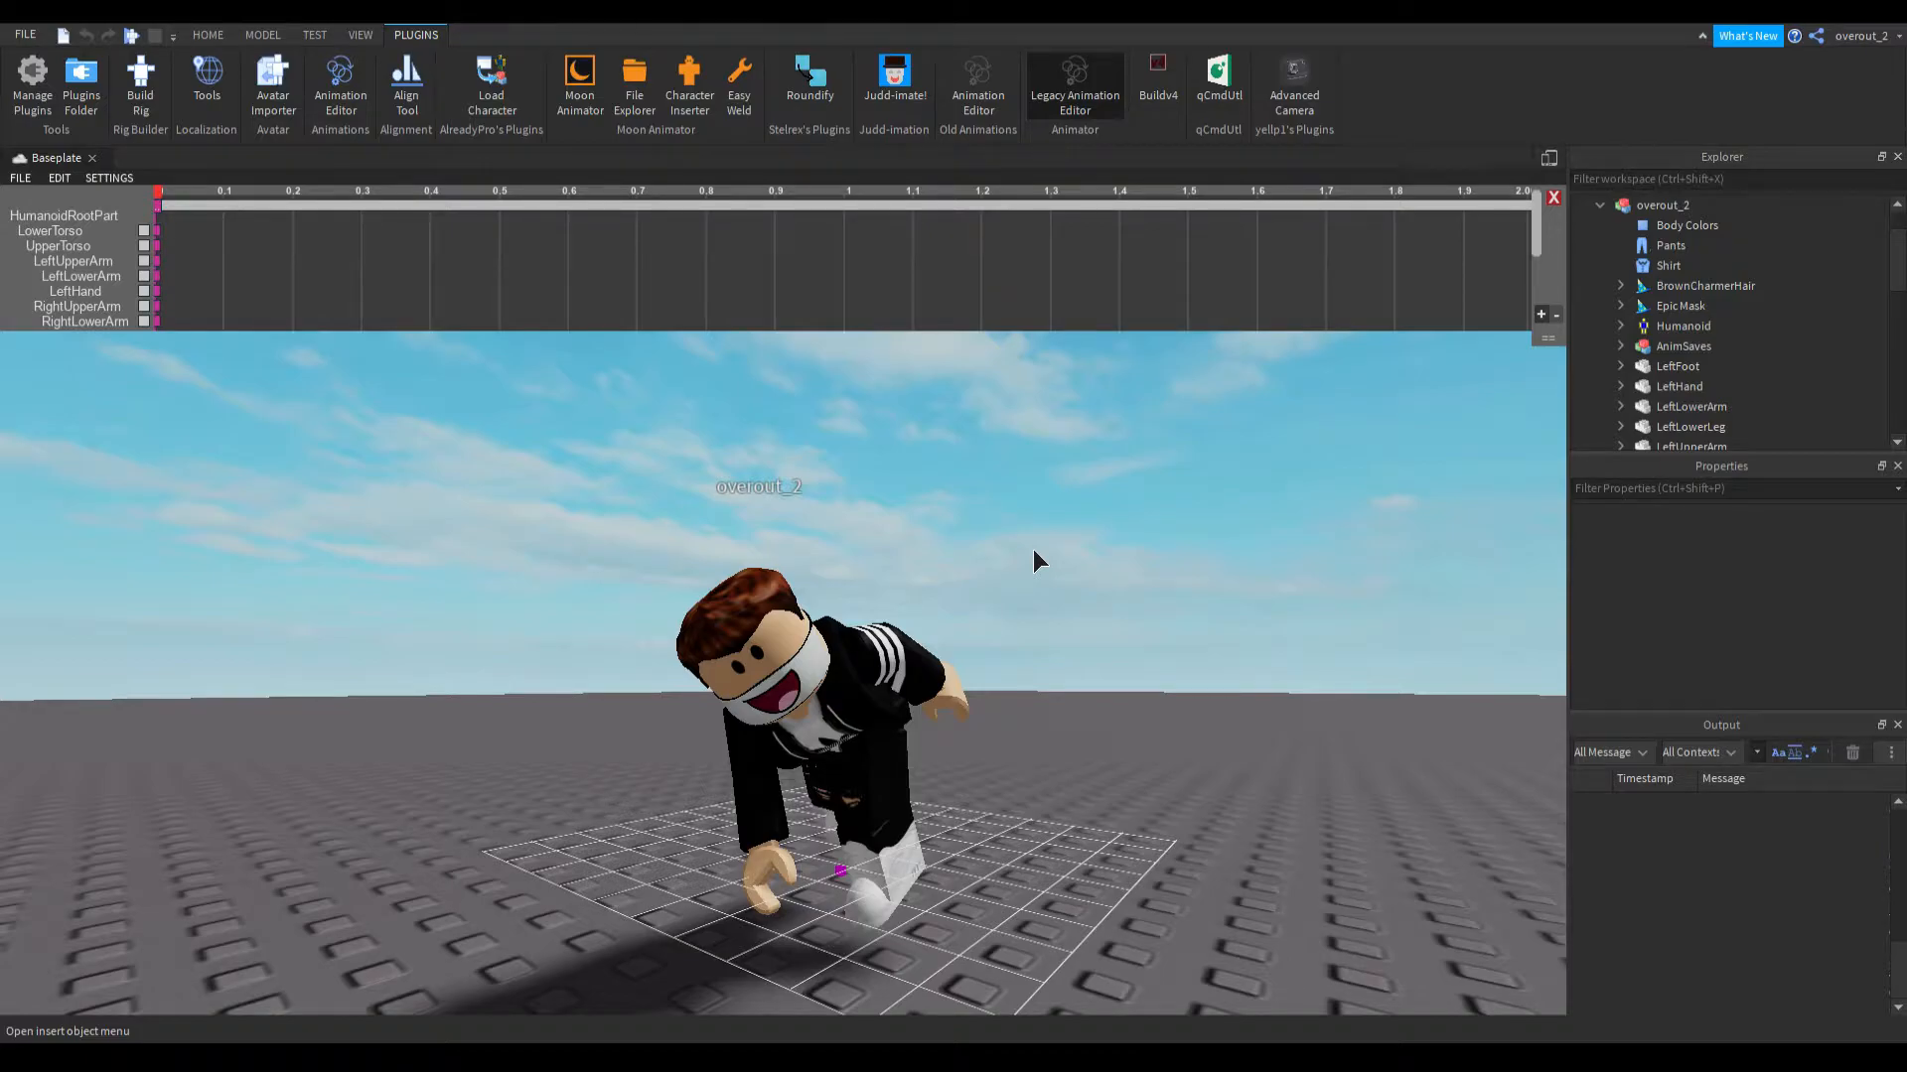
right_click_drag(981, 649, 932, 631)
key("w")
left_click(840, 651)
key("r")
key("s")
key("w")
key("s")
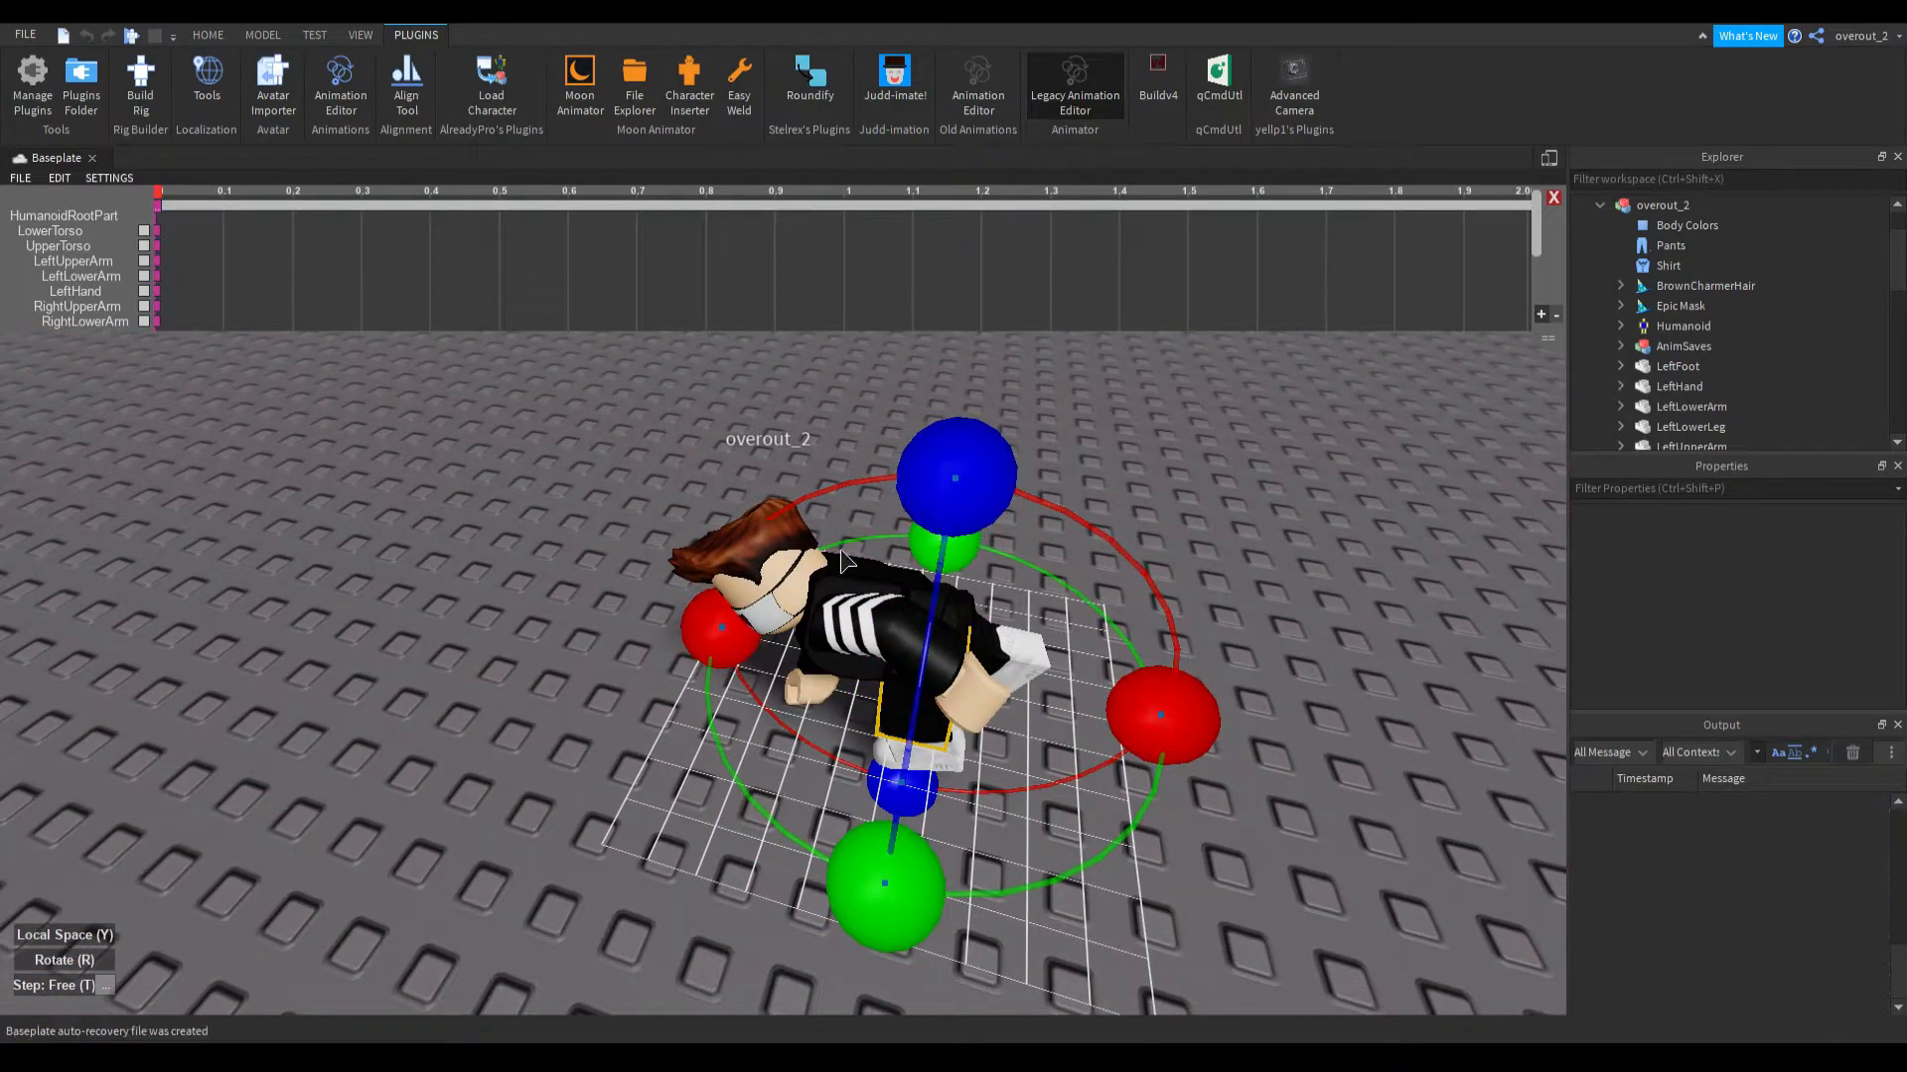
mouse_move(1147, 685)
left_mouse_down()
mouse_move(1088, 609)
mouse_move(1140, 675)
left_mouse_up()
Rotate the lower part of the character's supporting leg to finish the pose
left_click(973, 753)
right_click_drag(1040, 749, 975, 720)
mouse_move(749, 757)
left_mouse_down()
mouse_move(761, 711)
mouse_move(742, 733)
mouse_move(760, 727)
left_mouse_up()
right_click_drag(759, 727, 923, 494)
key("s")
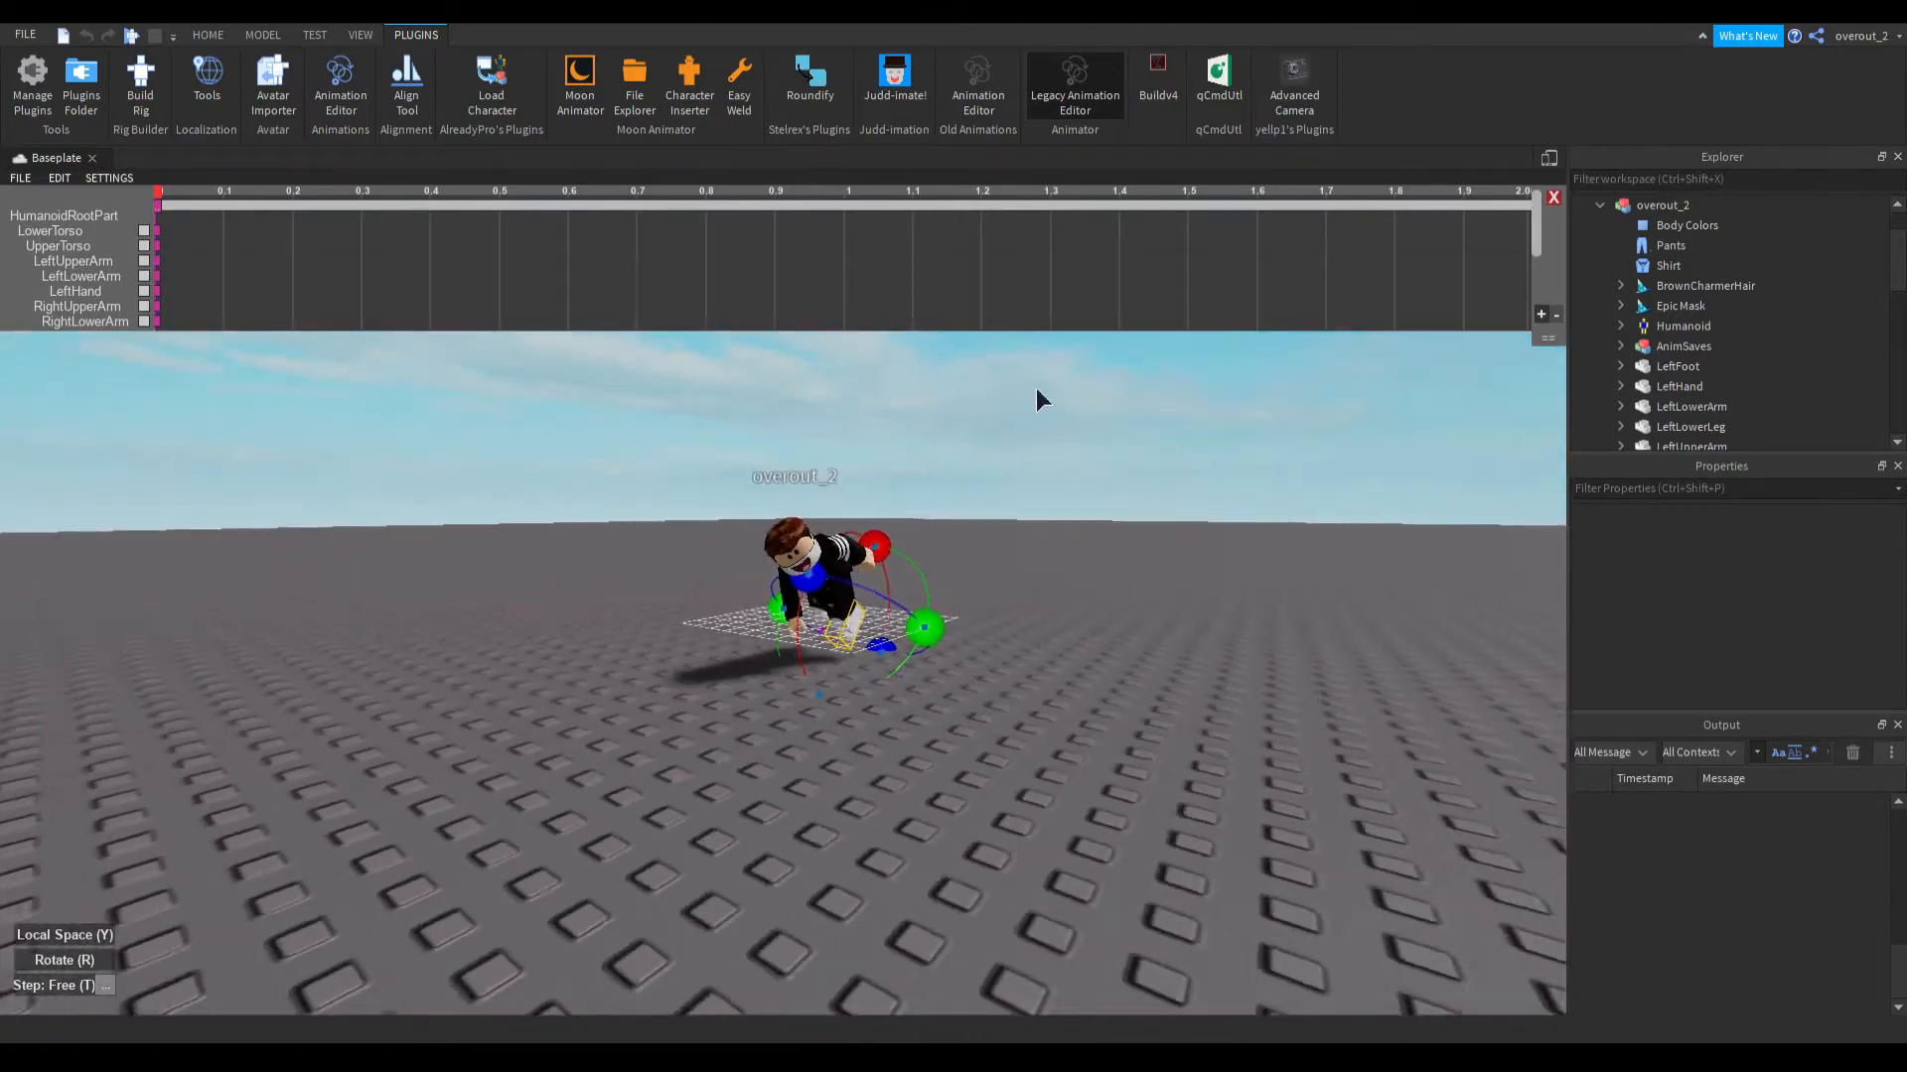
key("w")
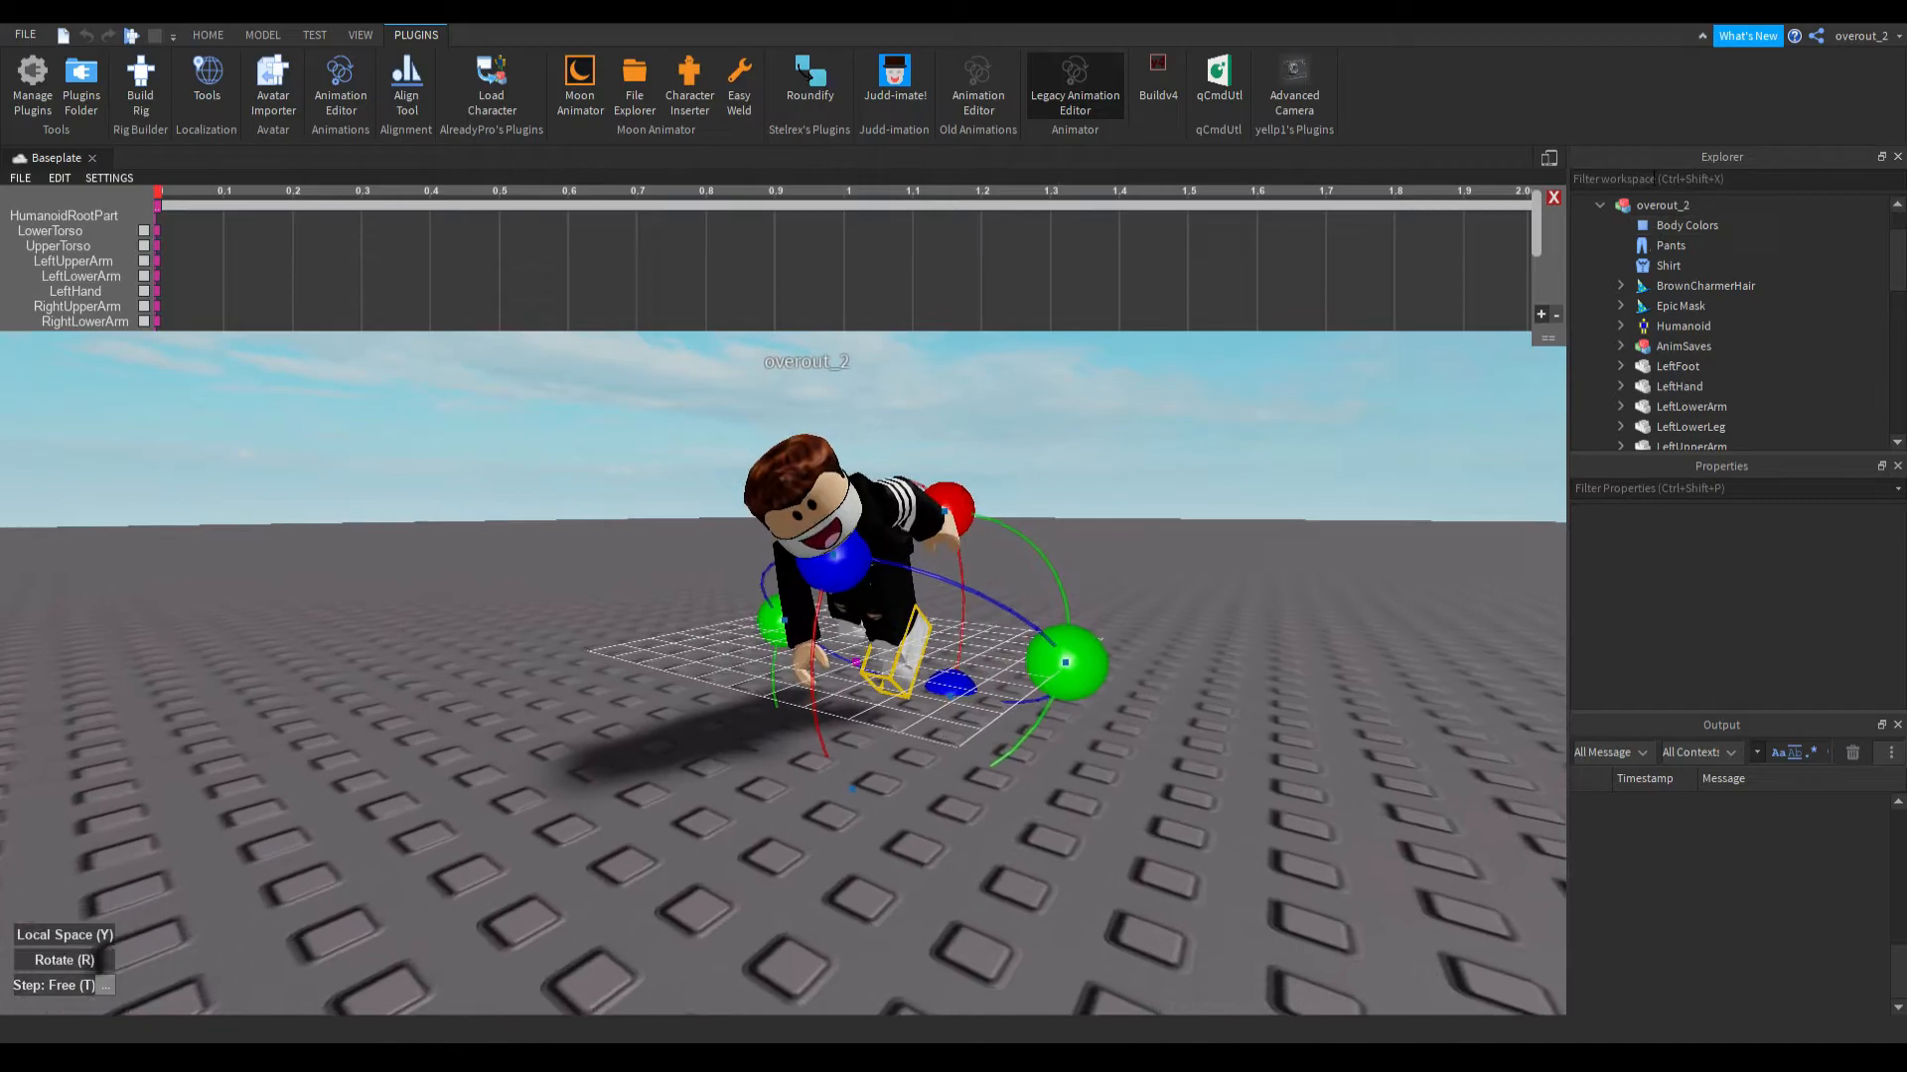
Copy all of the posed character's children, from Body Colors to HumanoidRootPart, and paste them into Workspace
left_click(1660, 227)
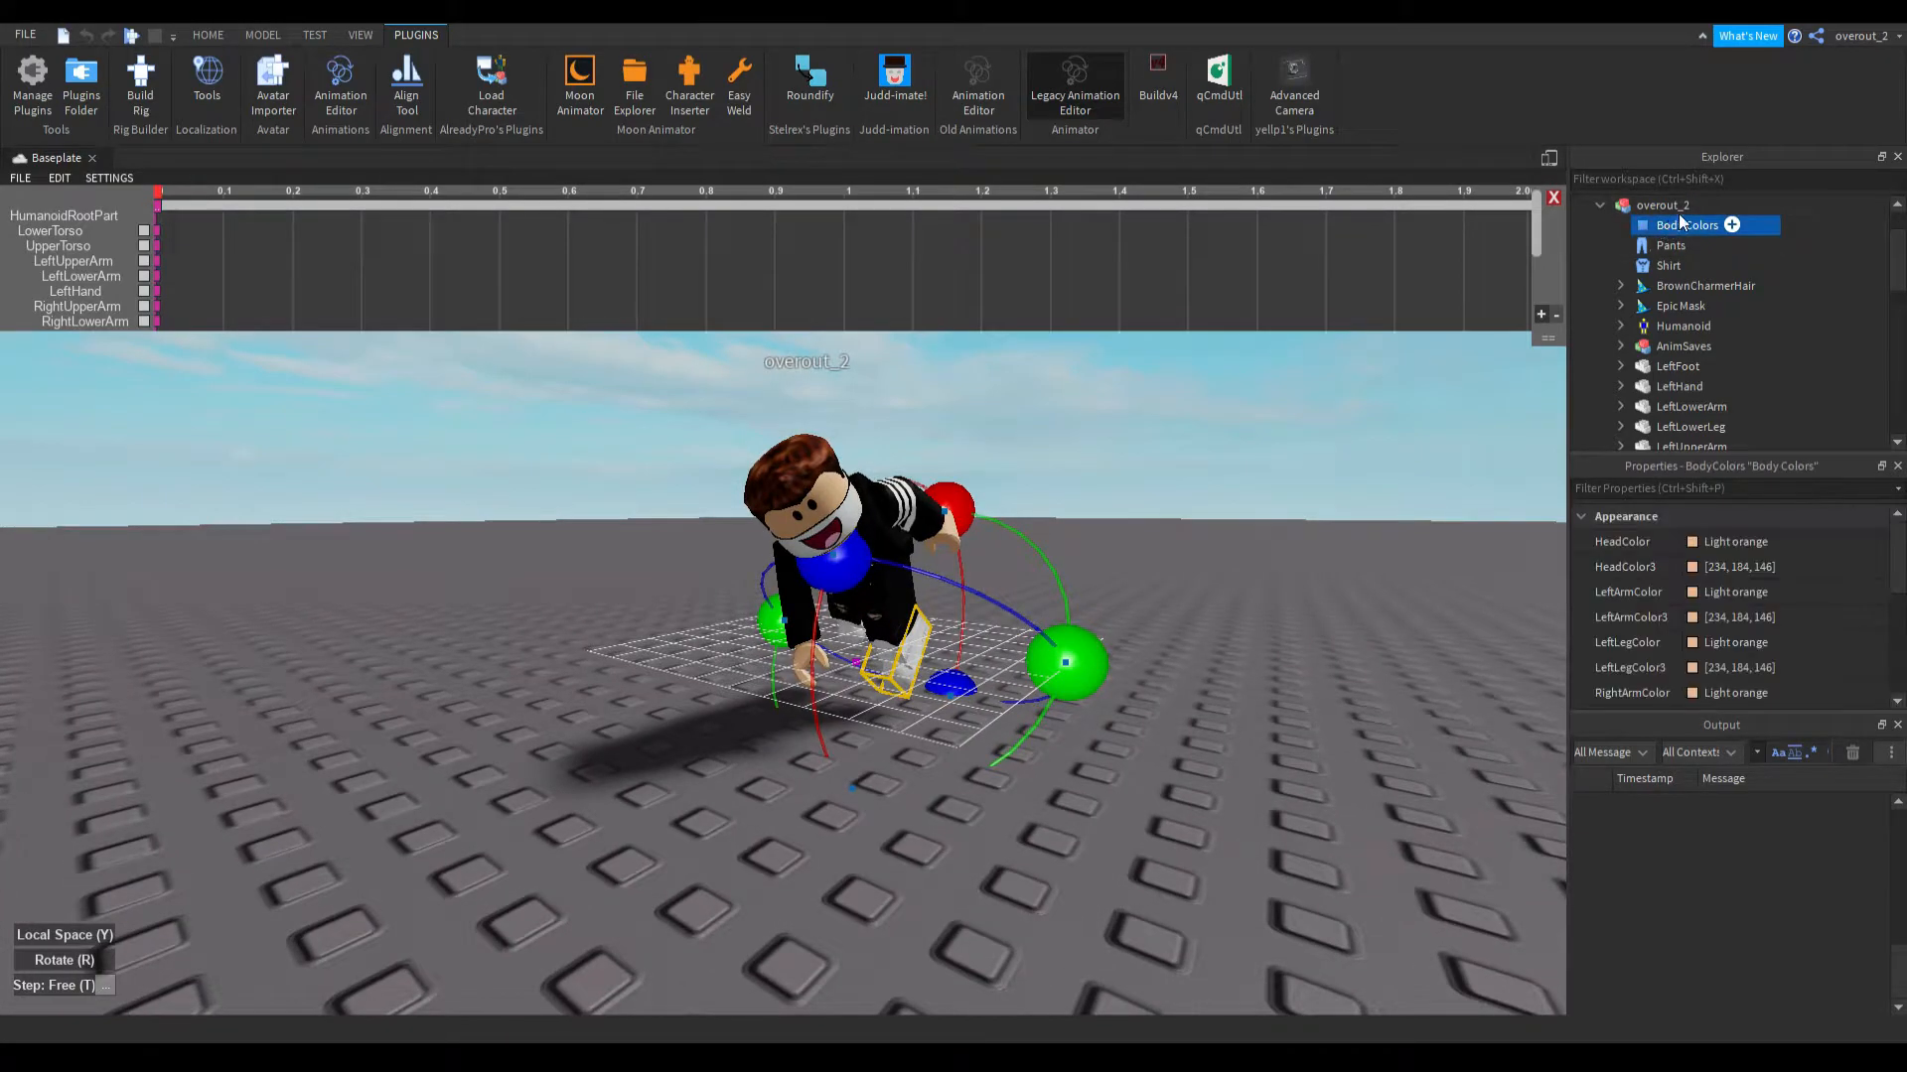
scroll(1678, 219, "down", 2)
scroll(1678, 212, "down", 5)
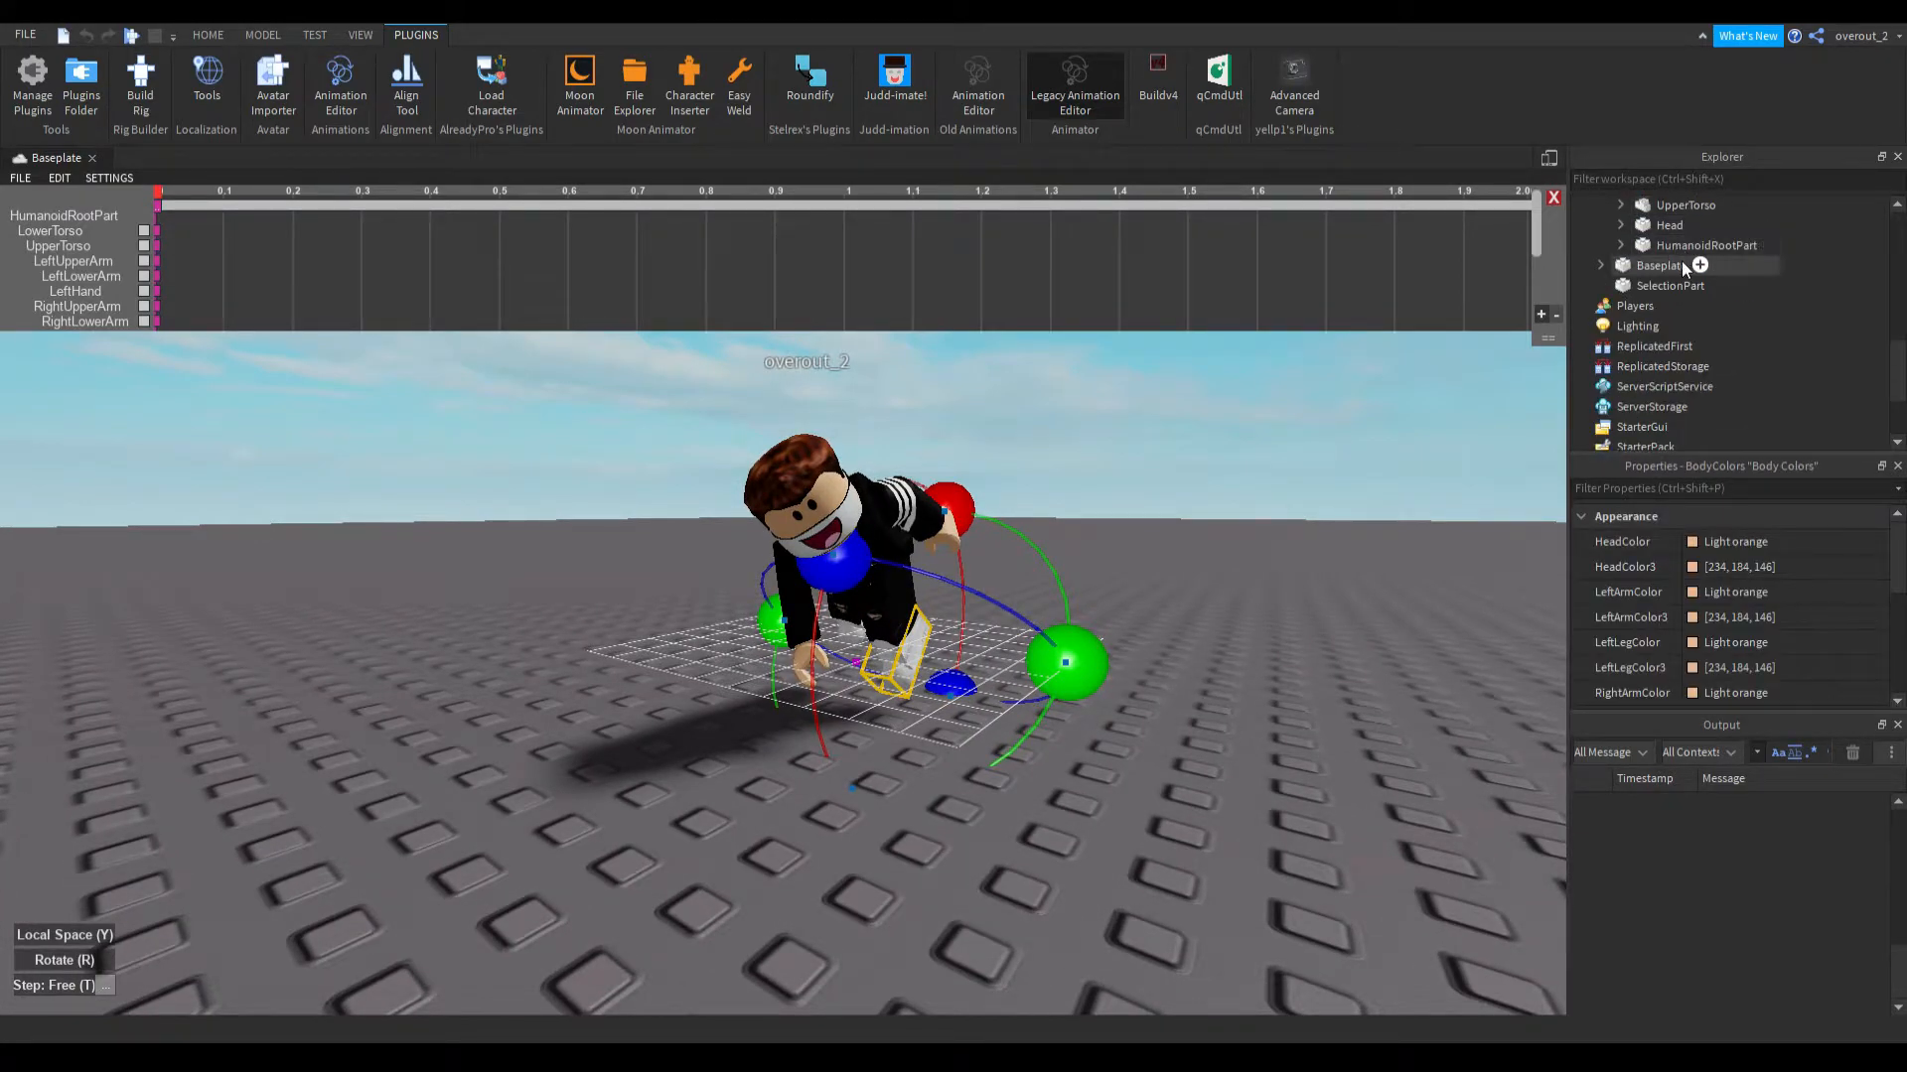
left_click(1684, 244, "shift")
scroll(1673, 283, "up", 8)
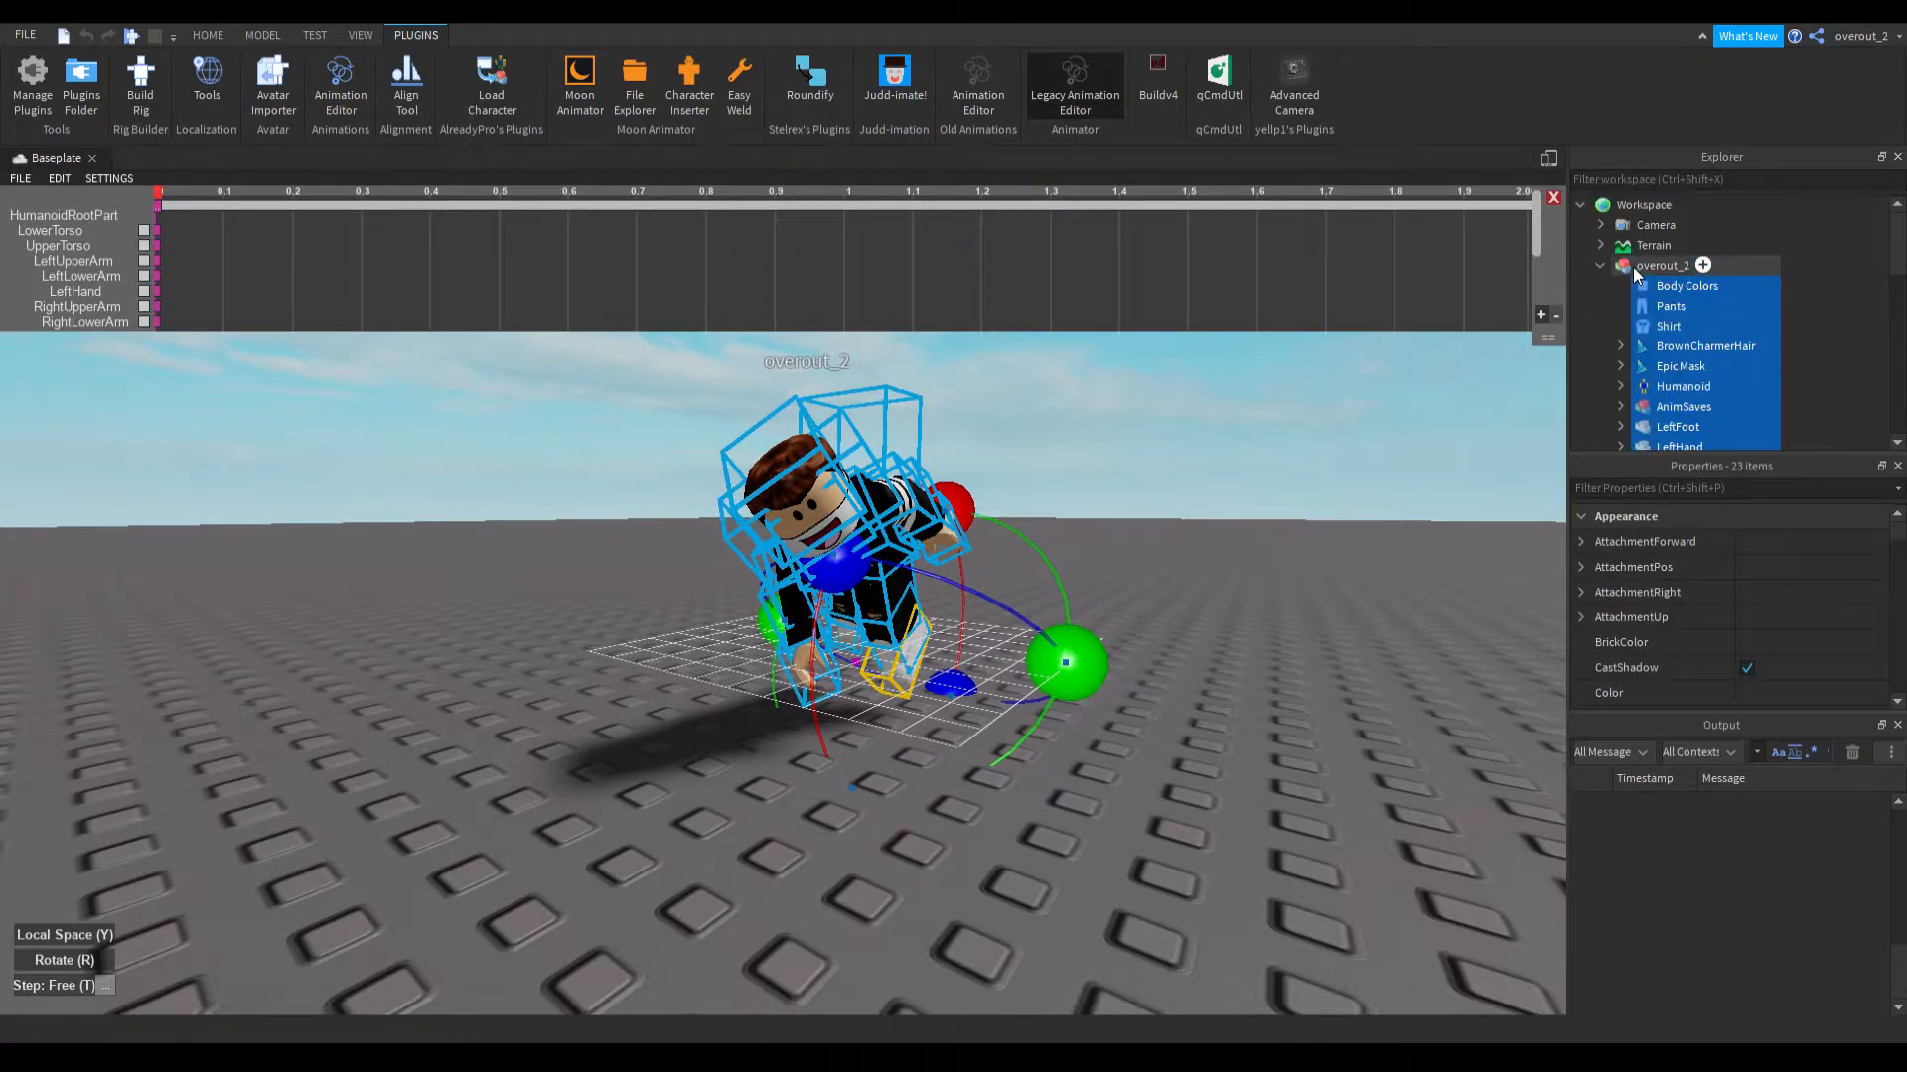
right_click_drag(1366, 455, 1366, 456)
key("ctrl+v")
right_click_drag(1125, 551, 1124, 551)
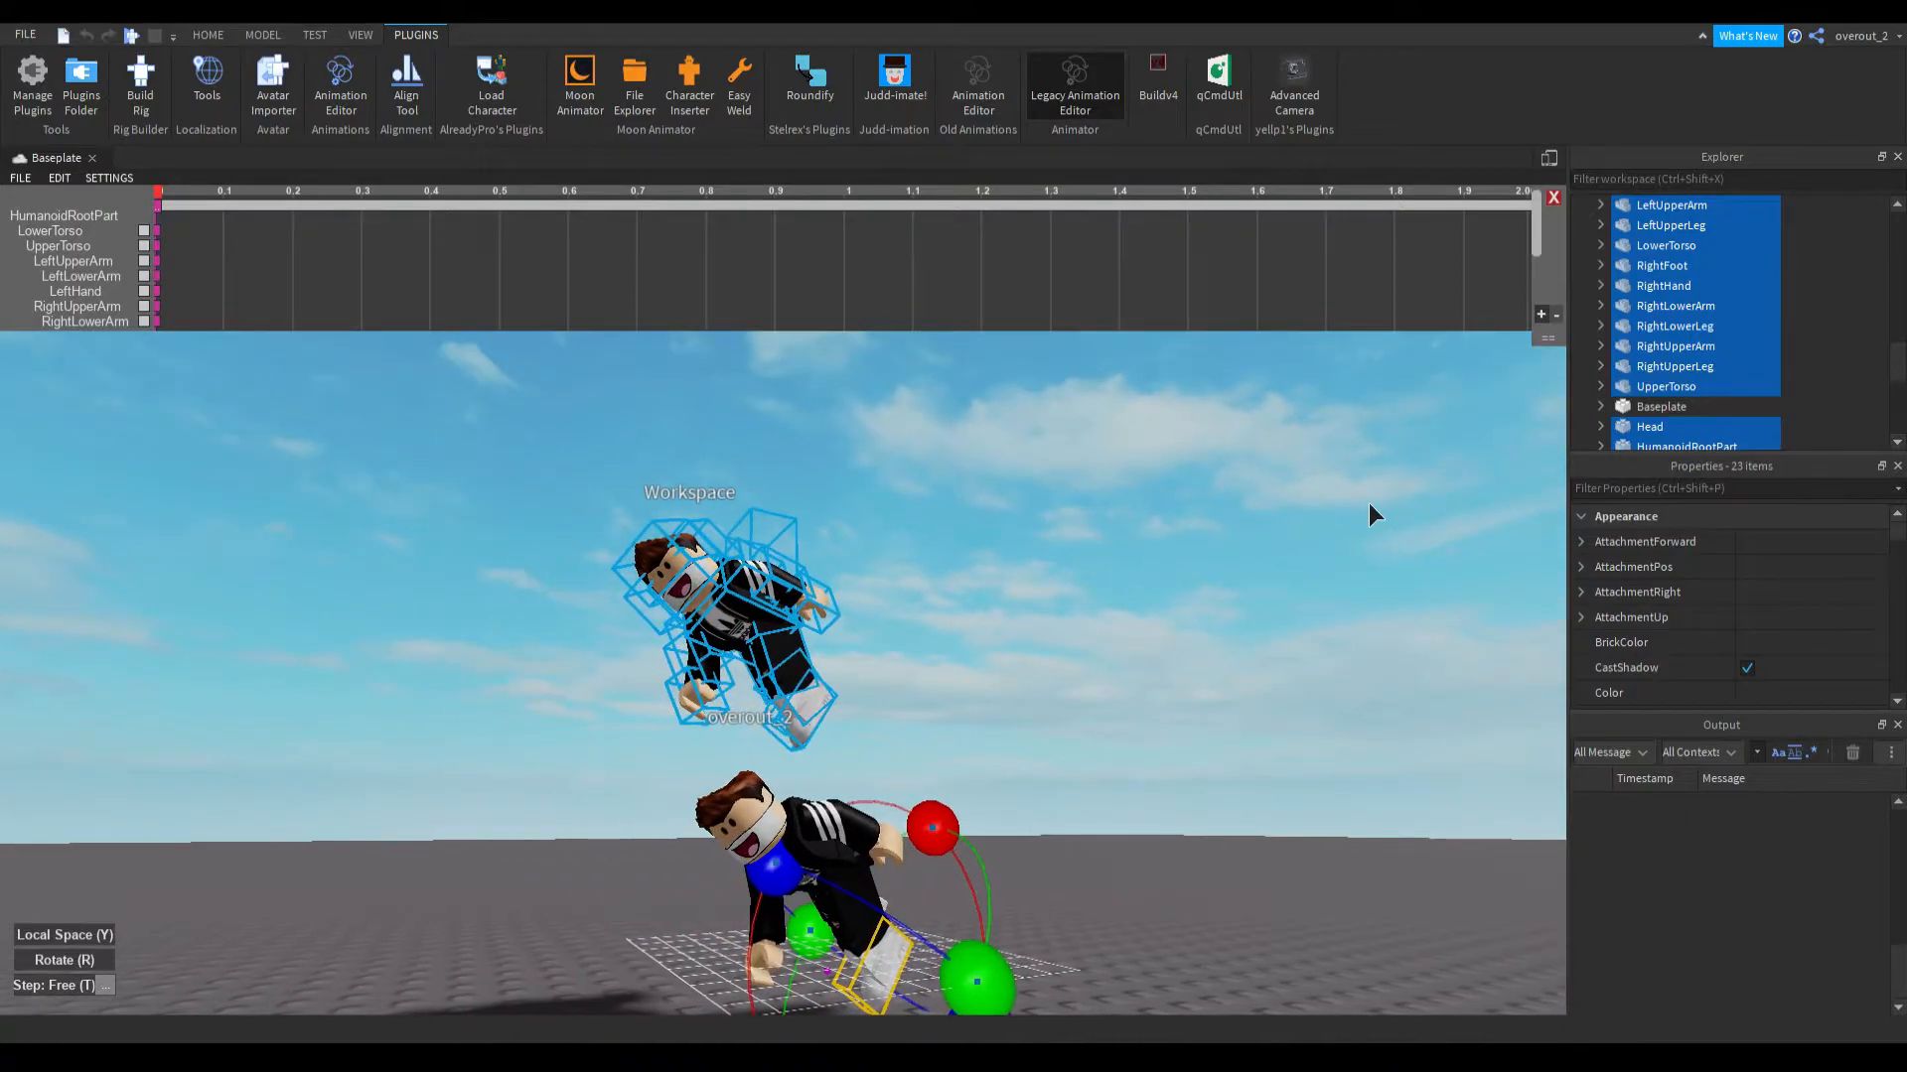
Group the pasted parts into one model and rename it with the account's username
key("ctrl+g")
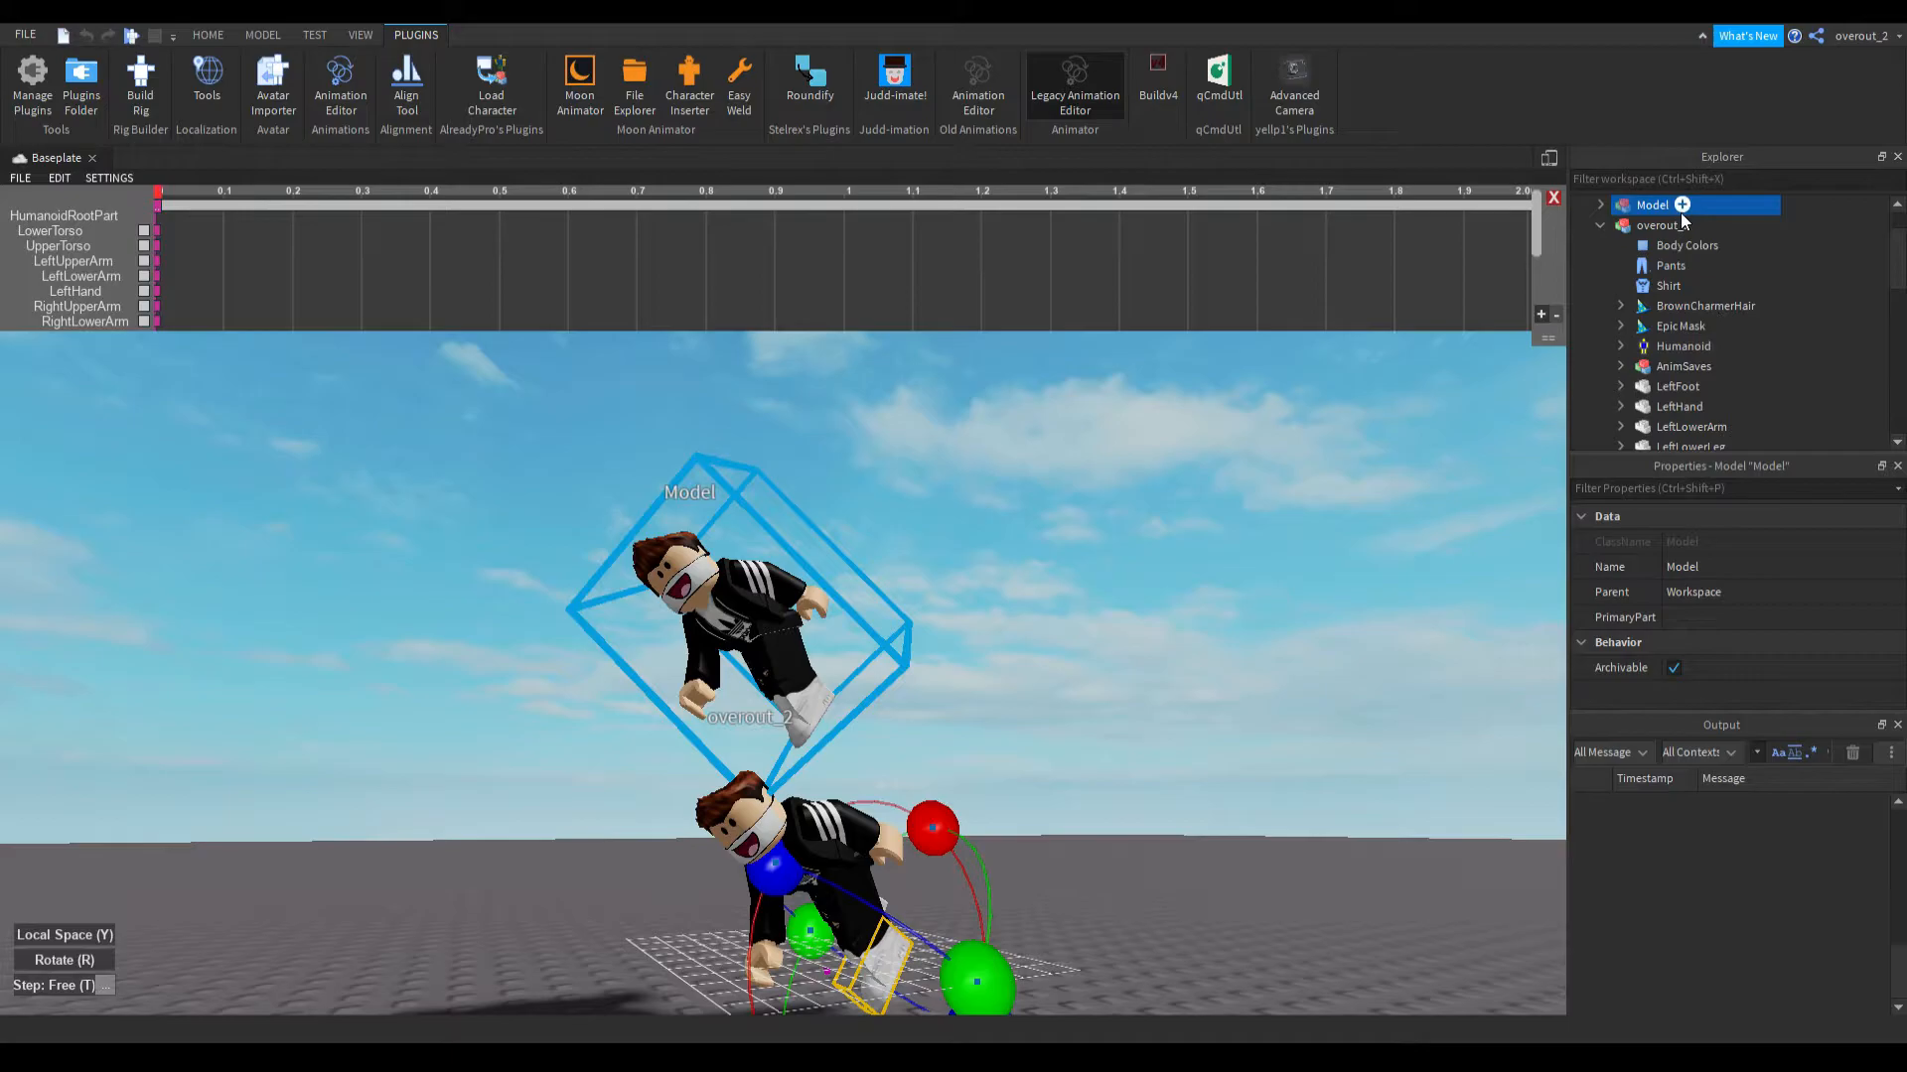
left_click(1632, 201)
type("Overout_2")
key("Return")
Close the animation editor without saving the progress and delete the original unposed character
left_click(1553, 197)
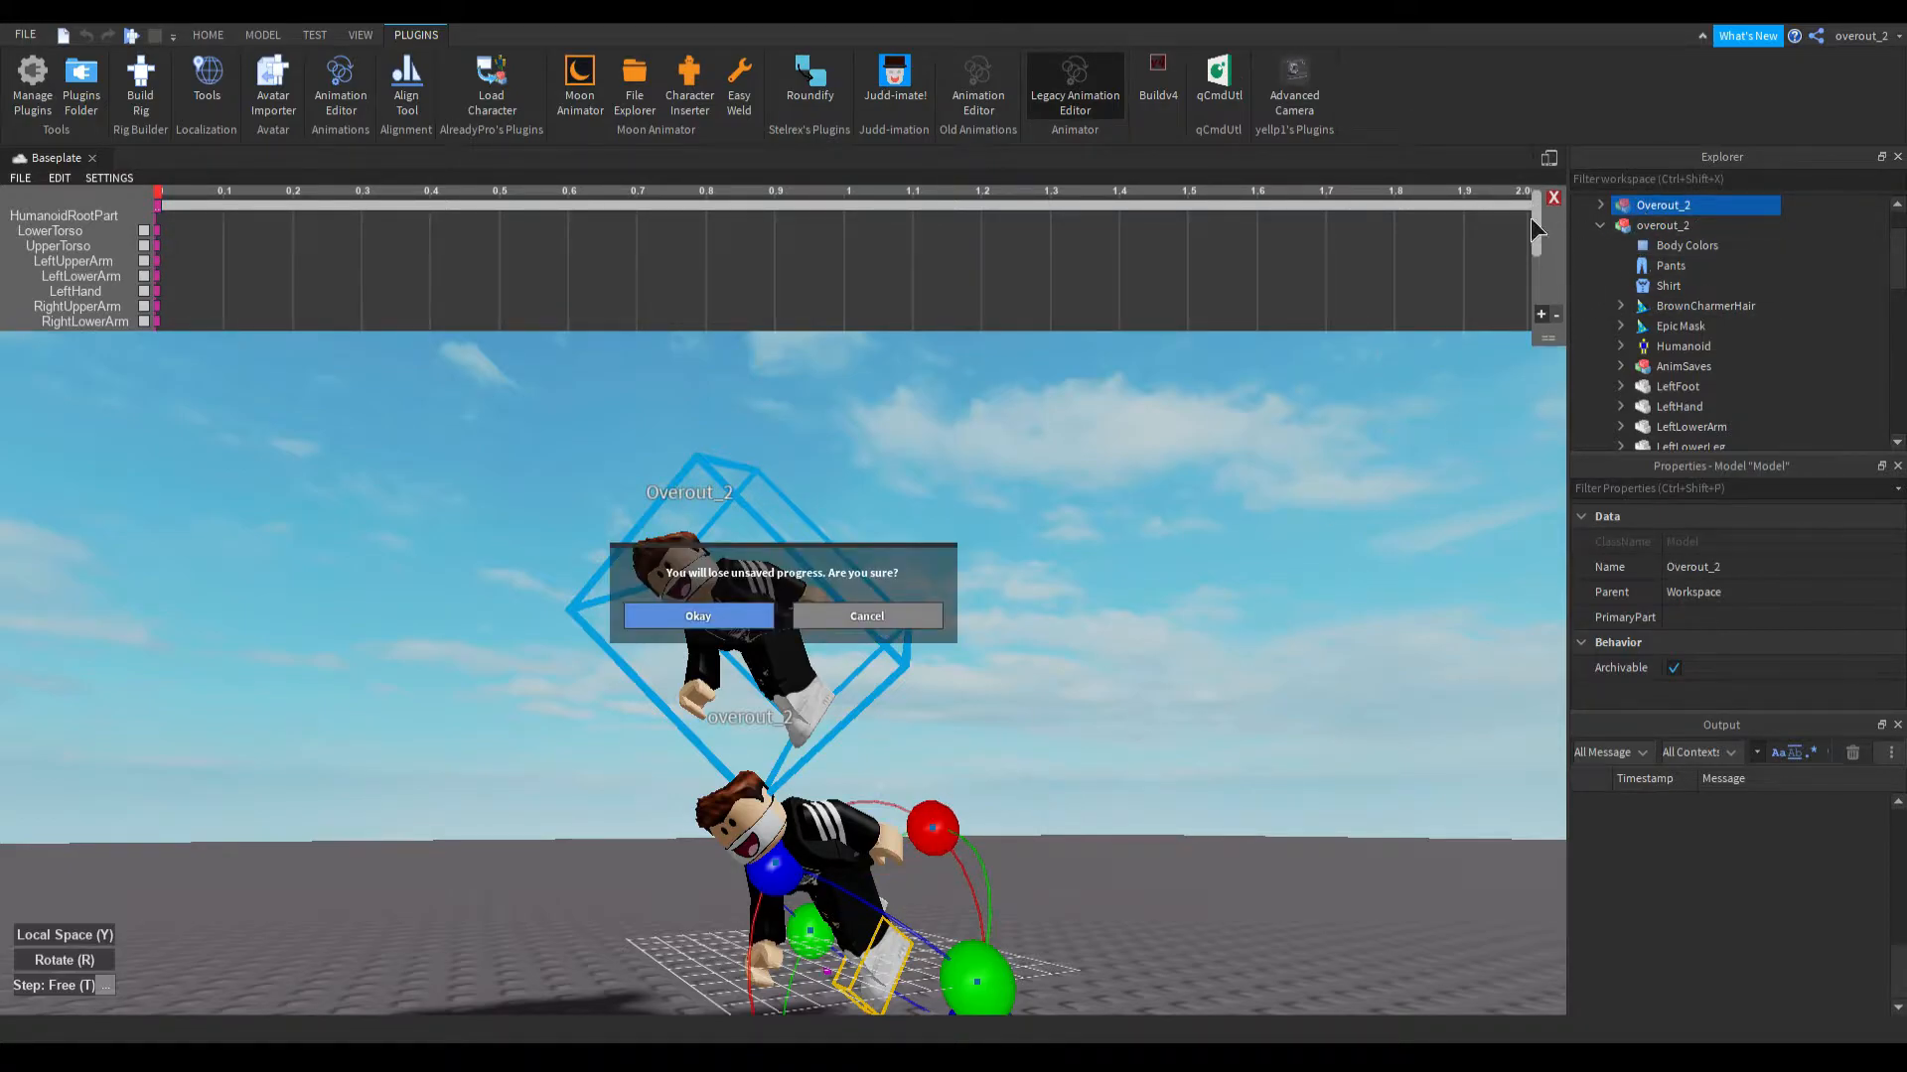
left_click(739, 617)
left_click(824, 853)
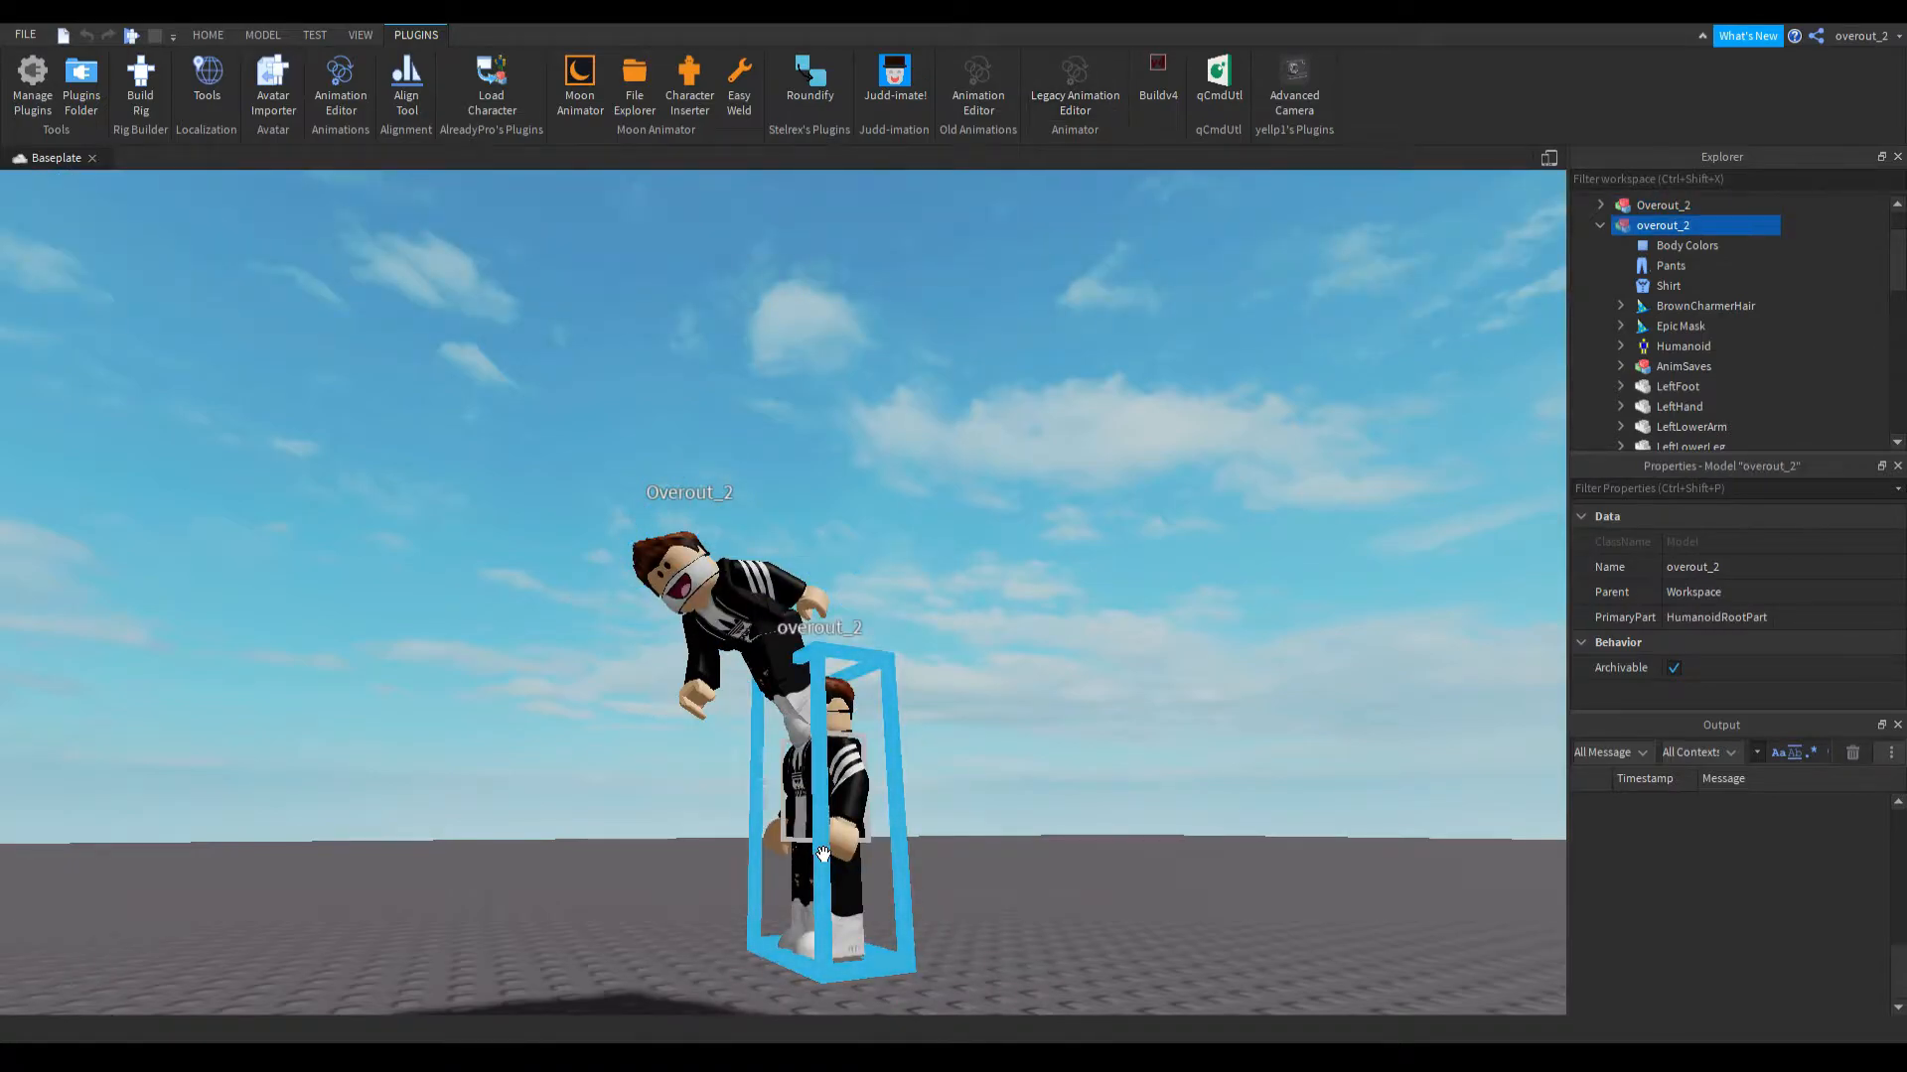
key("Delete")
Move the posed character copy down onto the baseplate
left_click(849, 587)
left_click_drag(764, 689, 808, 706)
right_click_drag(822, 695, 823, 696)
key("a")
key("s")
right_click_drag(822, 695, 822, 696)
key("w")
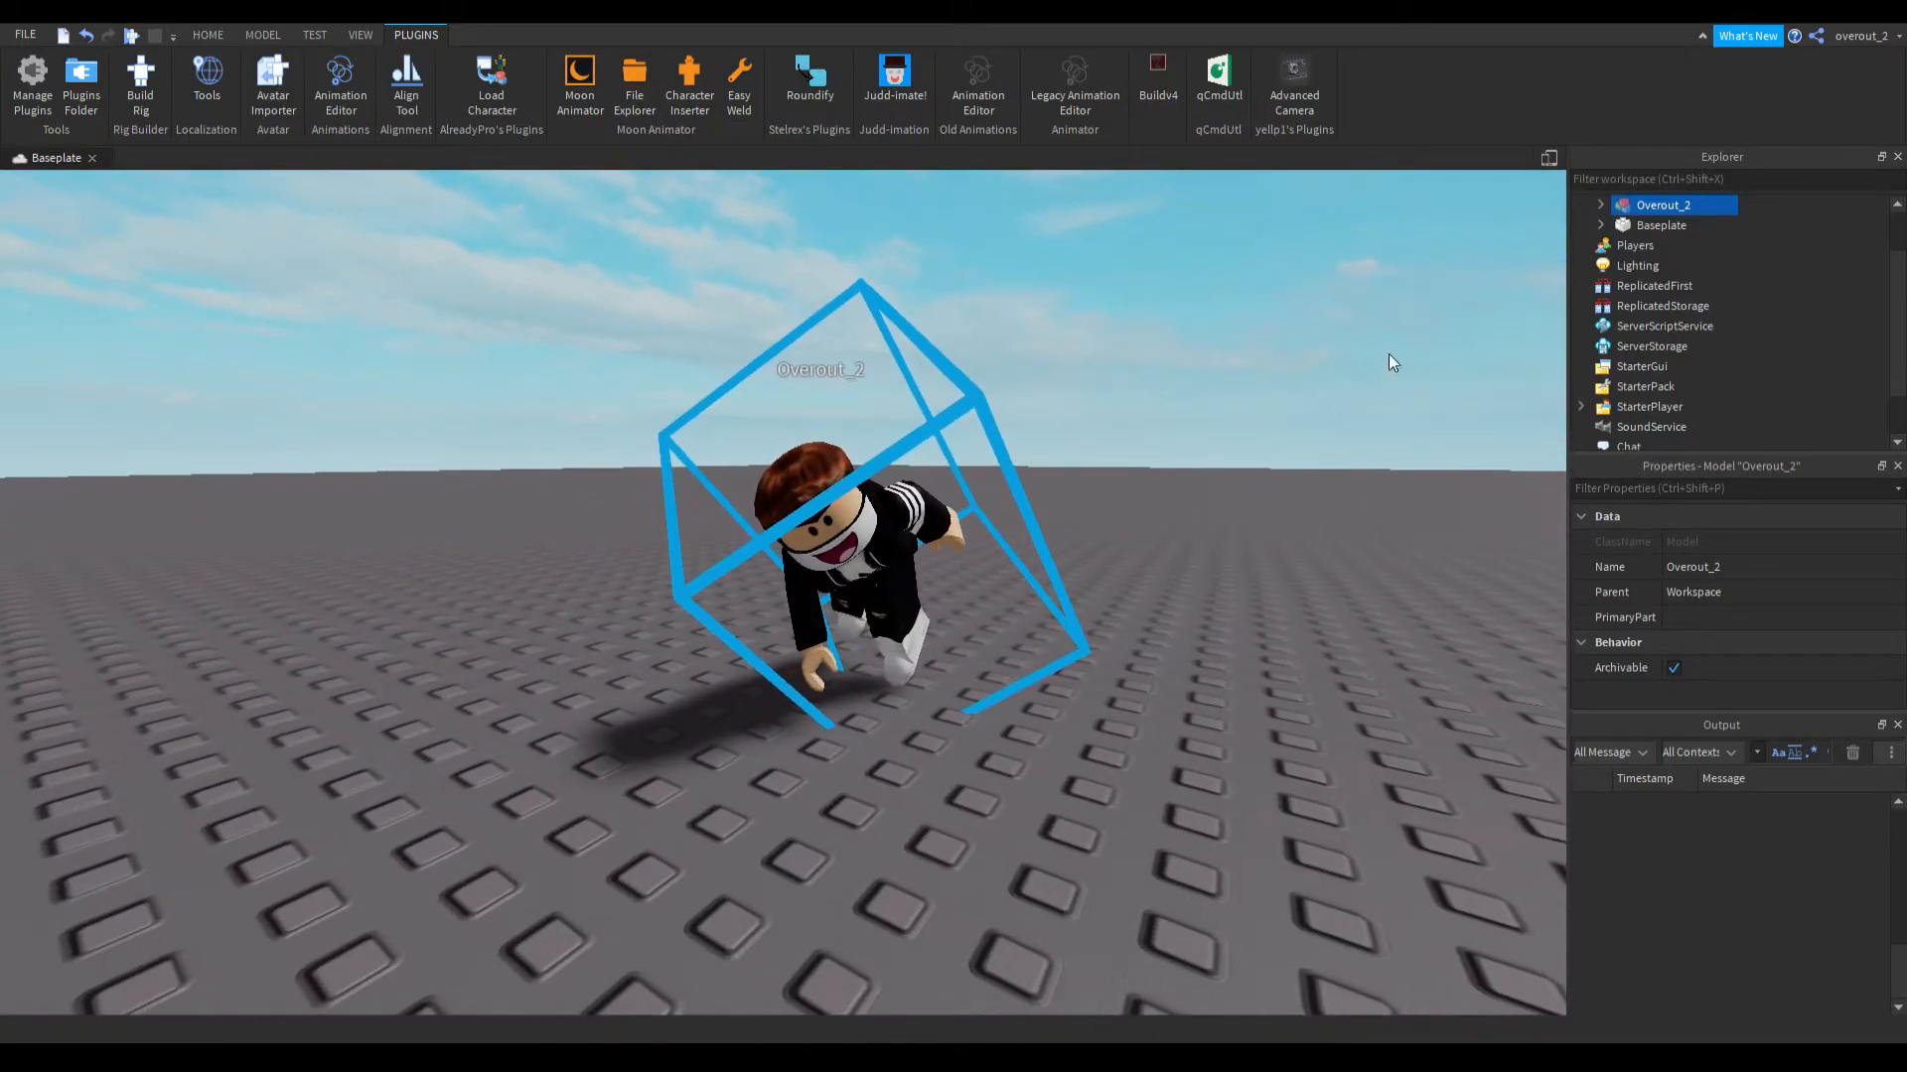
Export the posed character model as an OBJ file named "Test For Yt"
right_click(1665, 212)
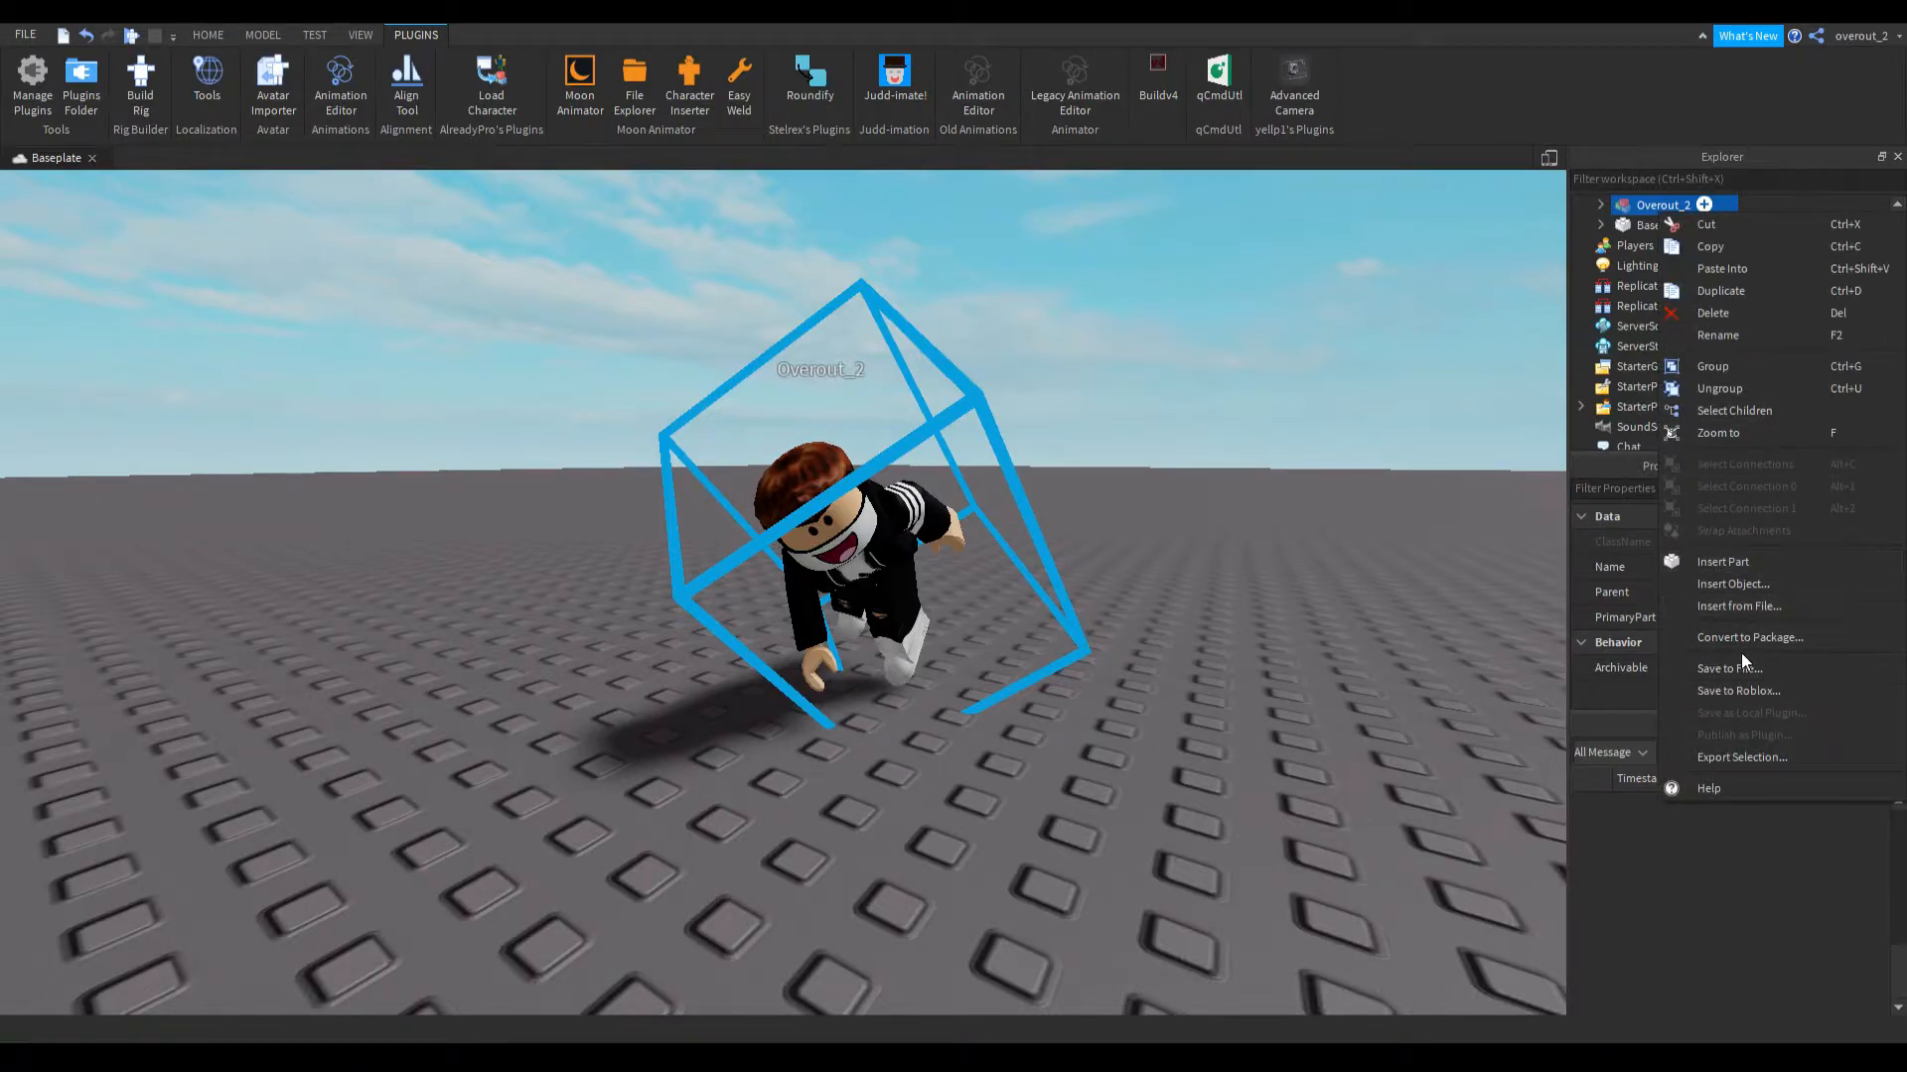
left_click(1768, 761)
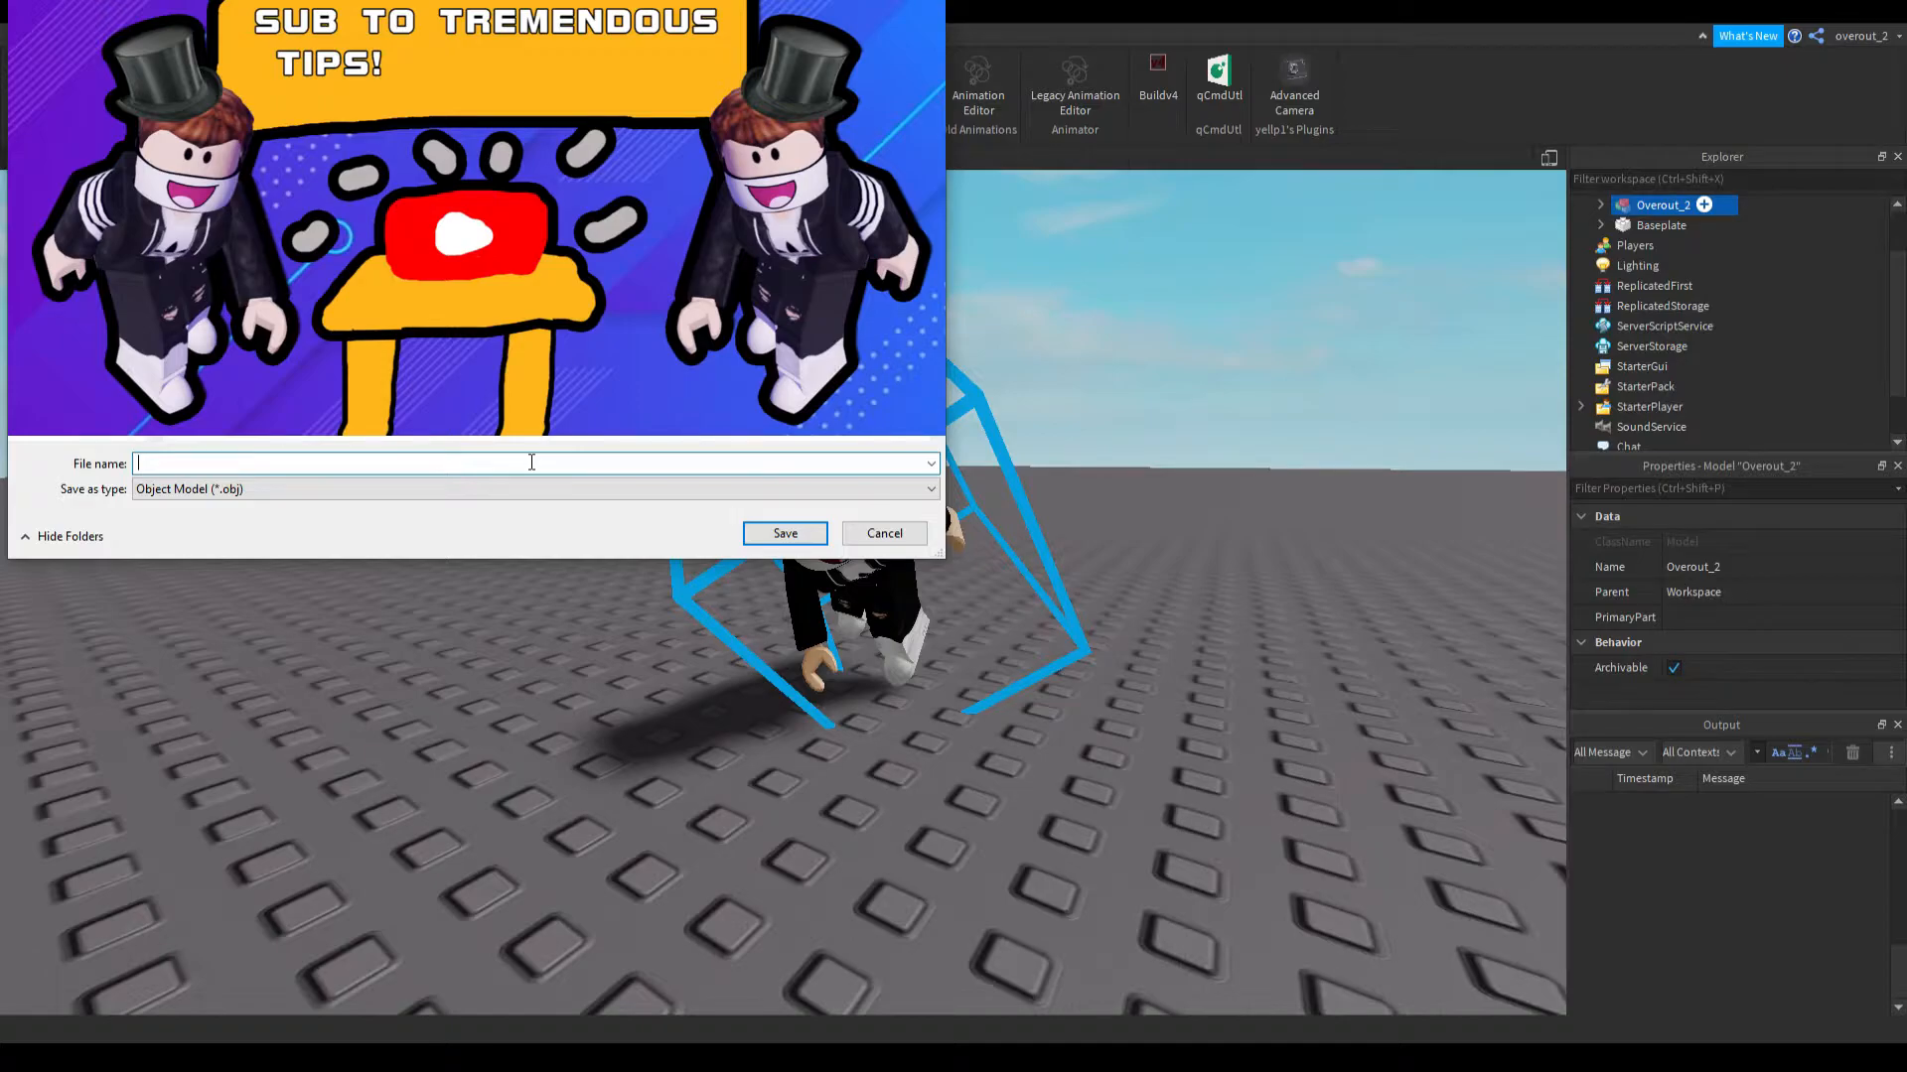
type("Test Fir")
type("or ")
type("Y")
type("t")
left_click(787, 538)
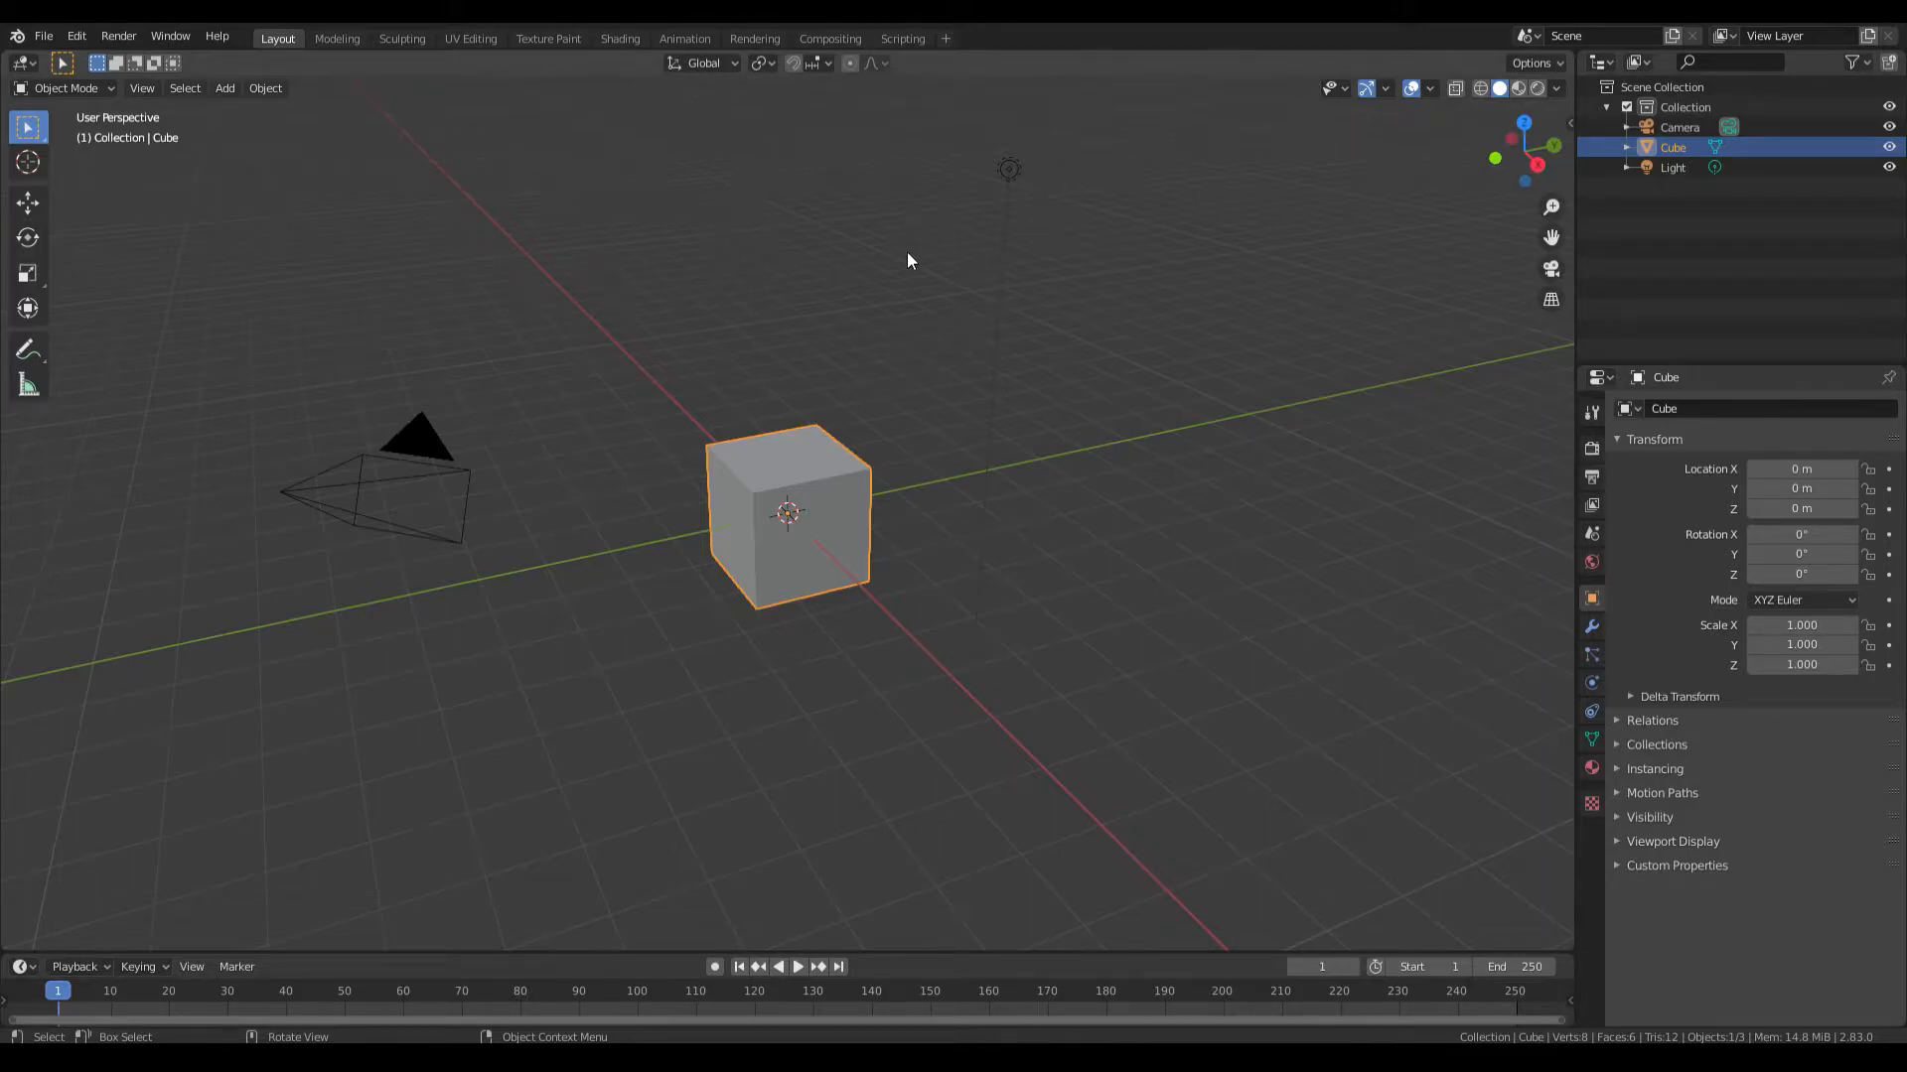
Delete the default cube from the scene
right_click(701, 427)
right_click(826, 504)
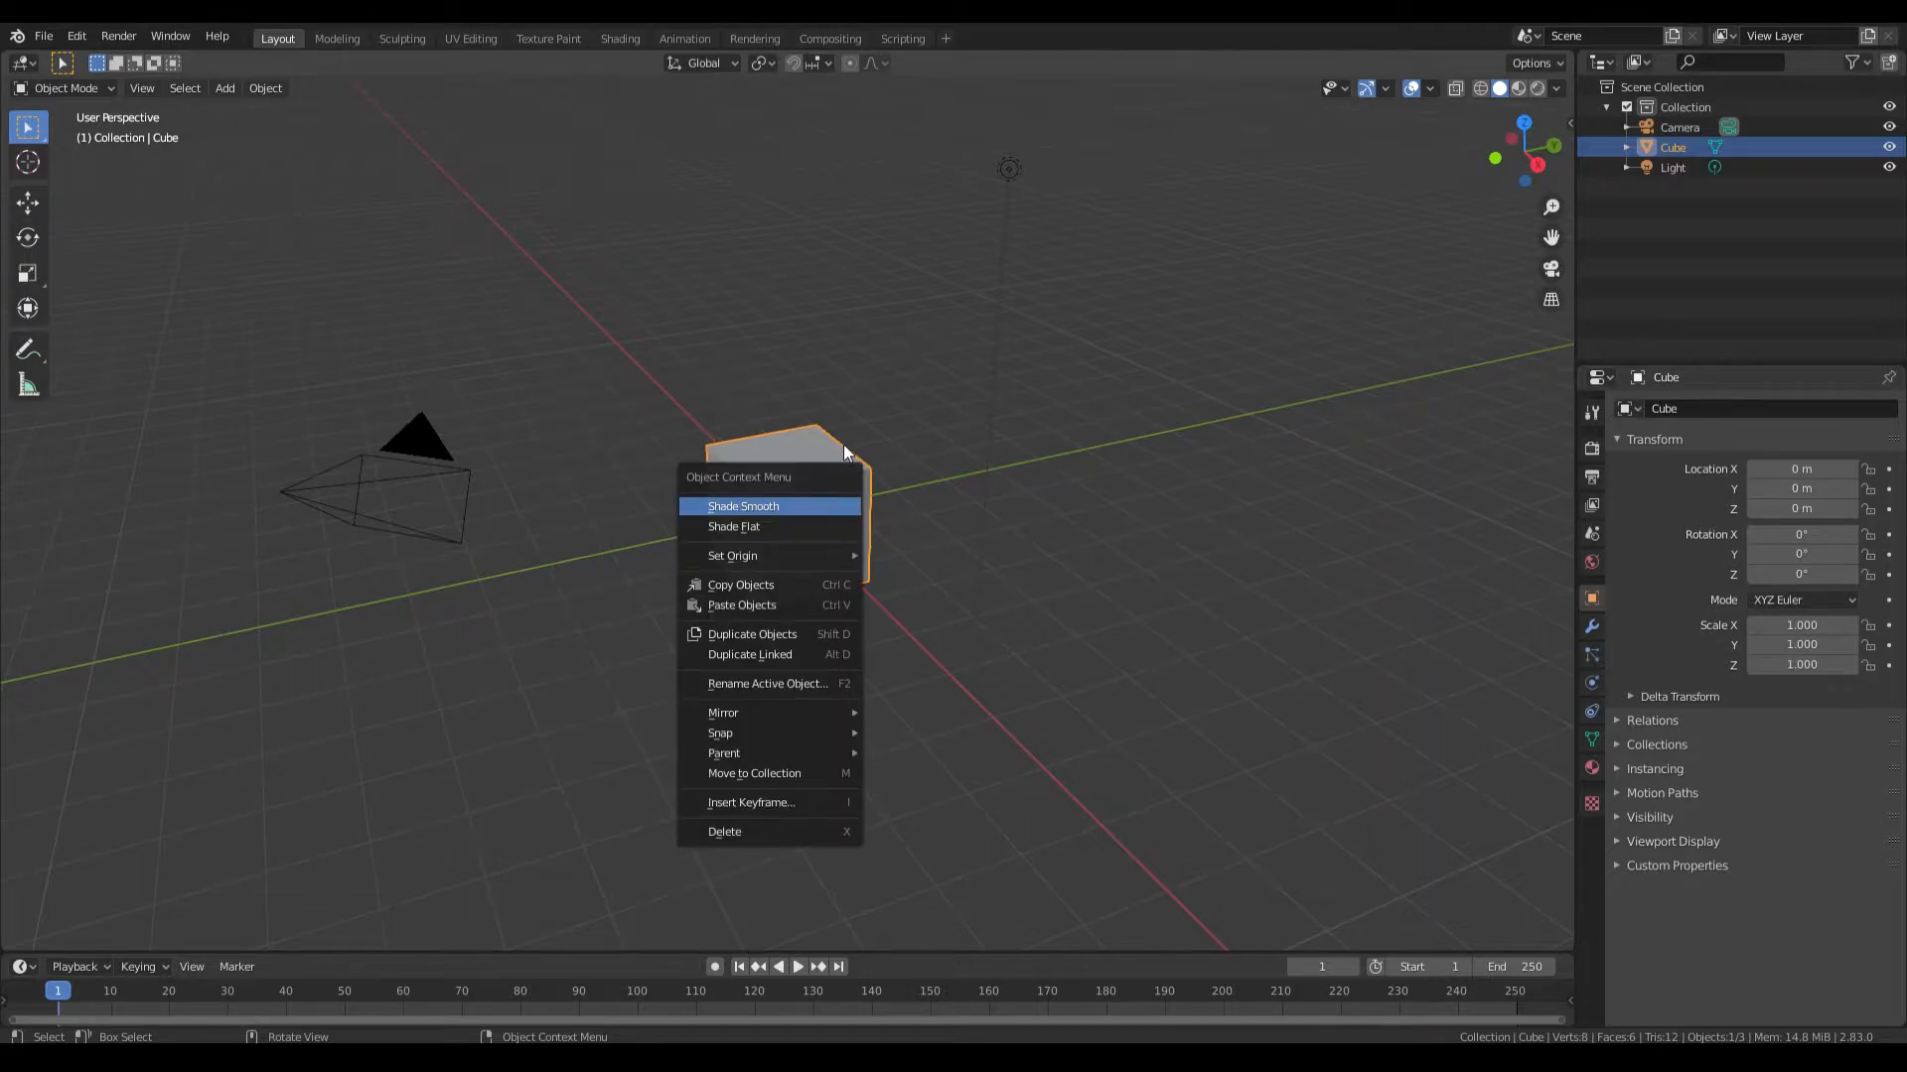
right_click(788, 495)
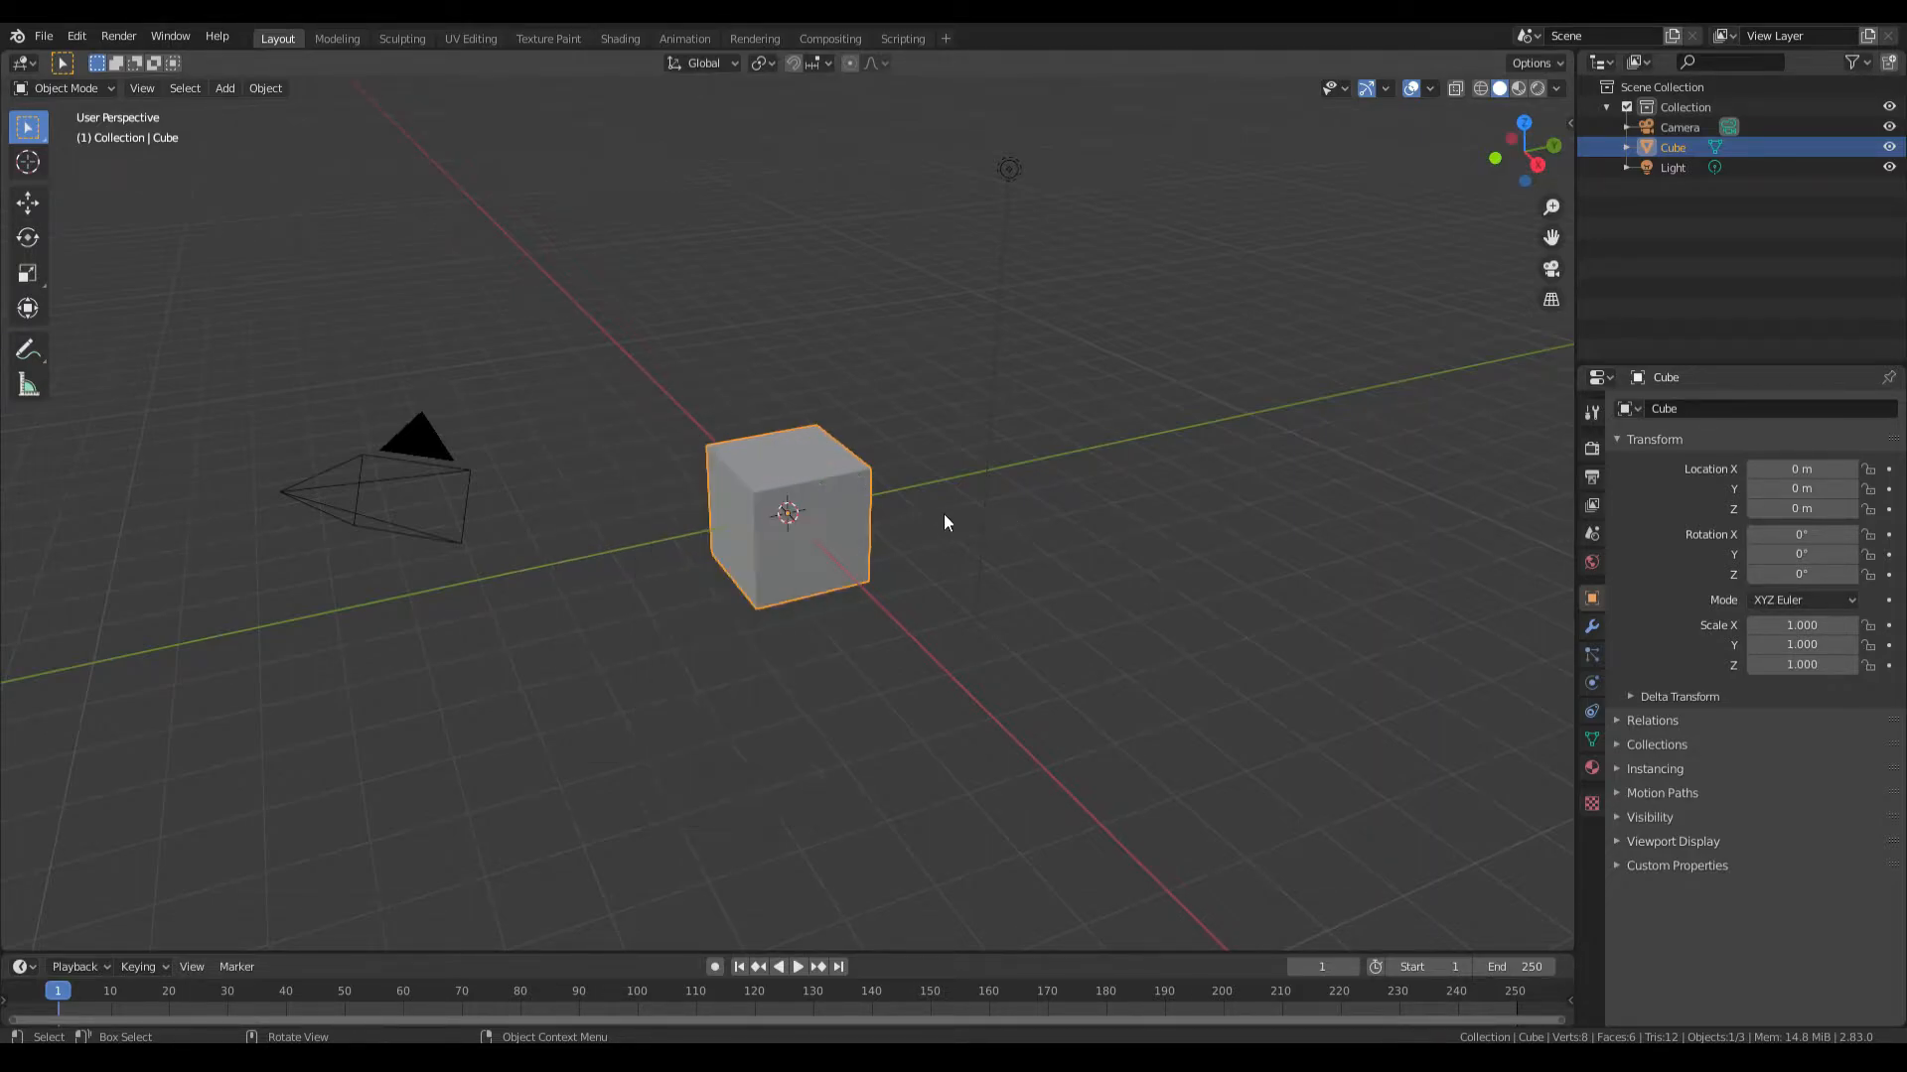
key("alt+a")
key("Delete")
left_click(796, 493)
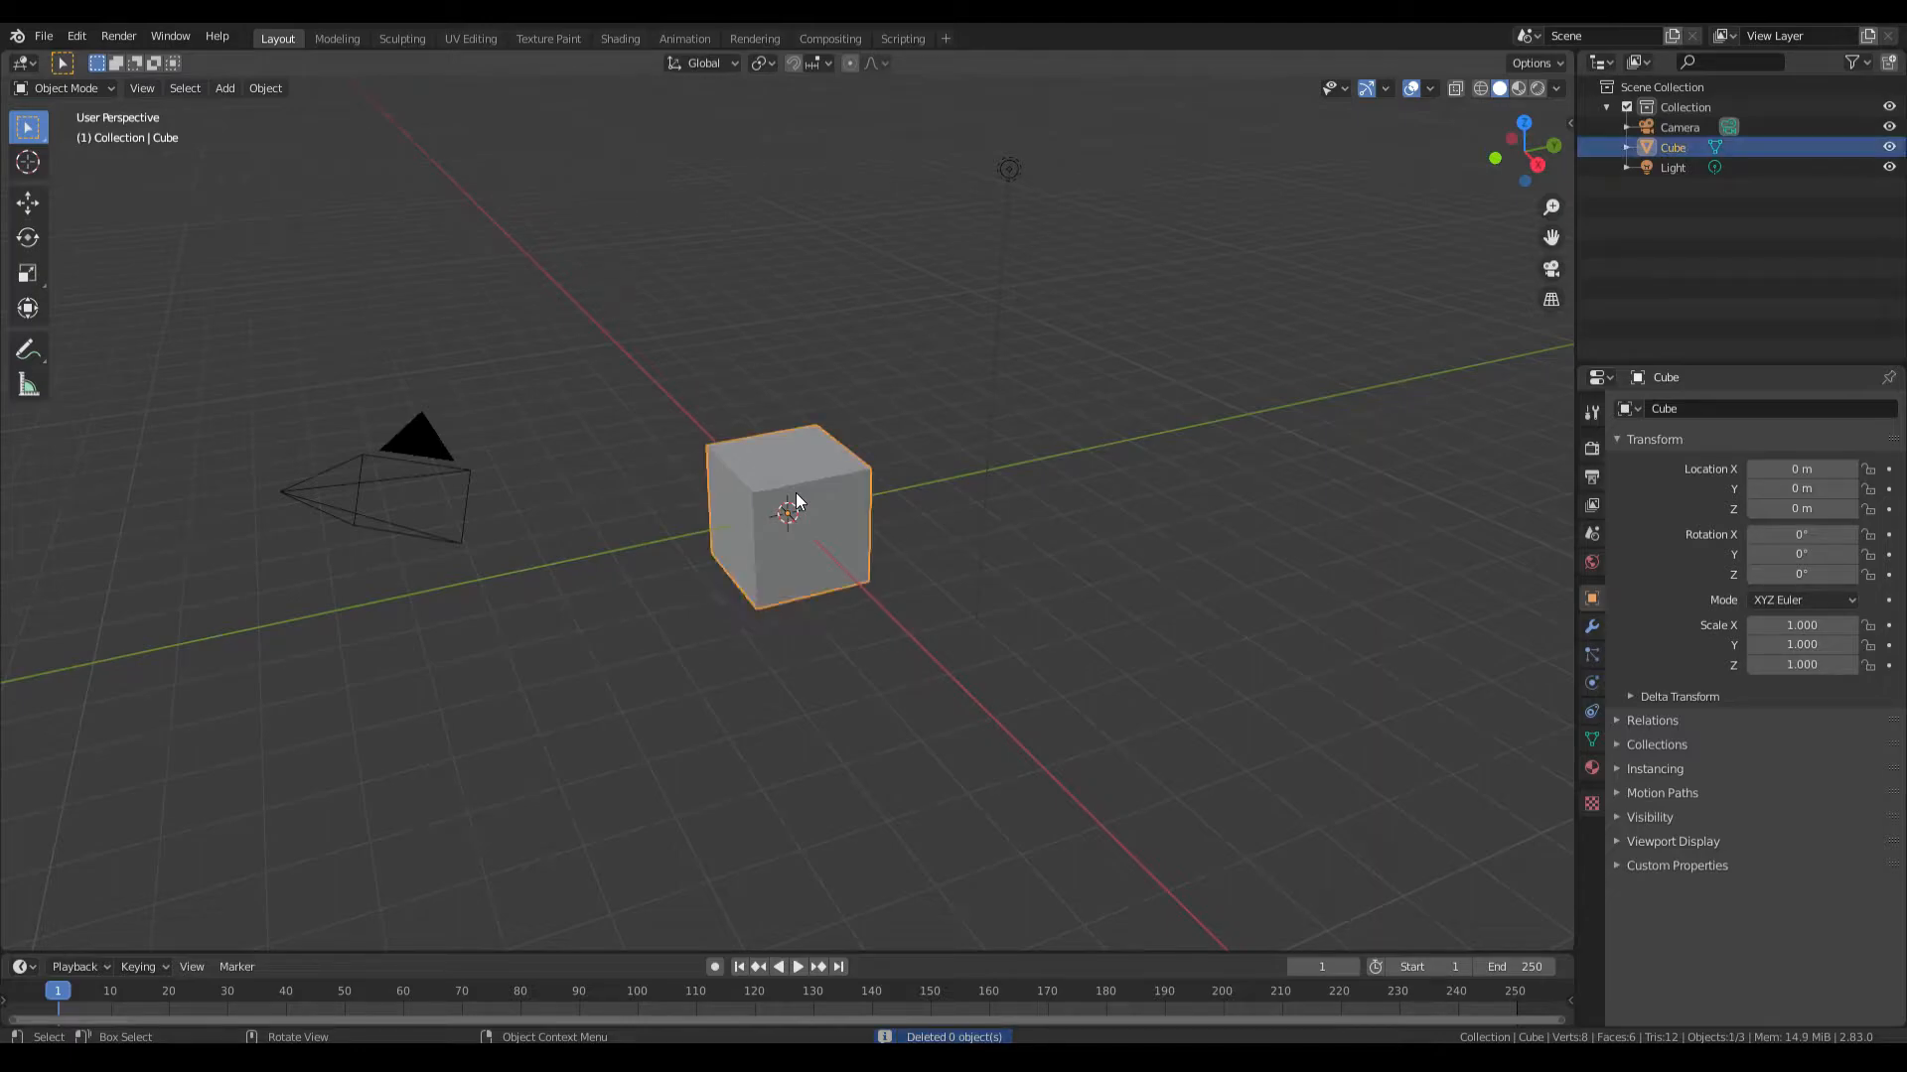
key("Delete")
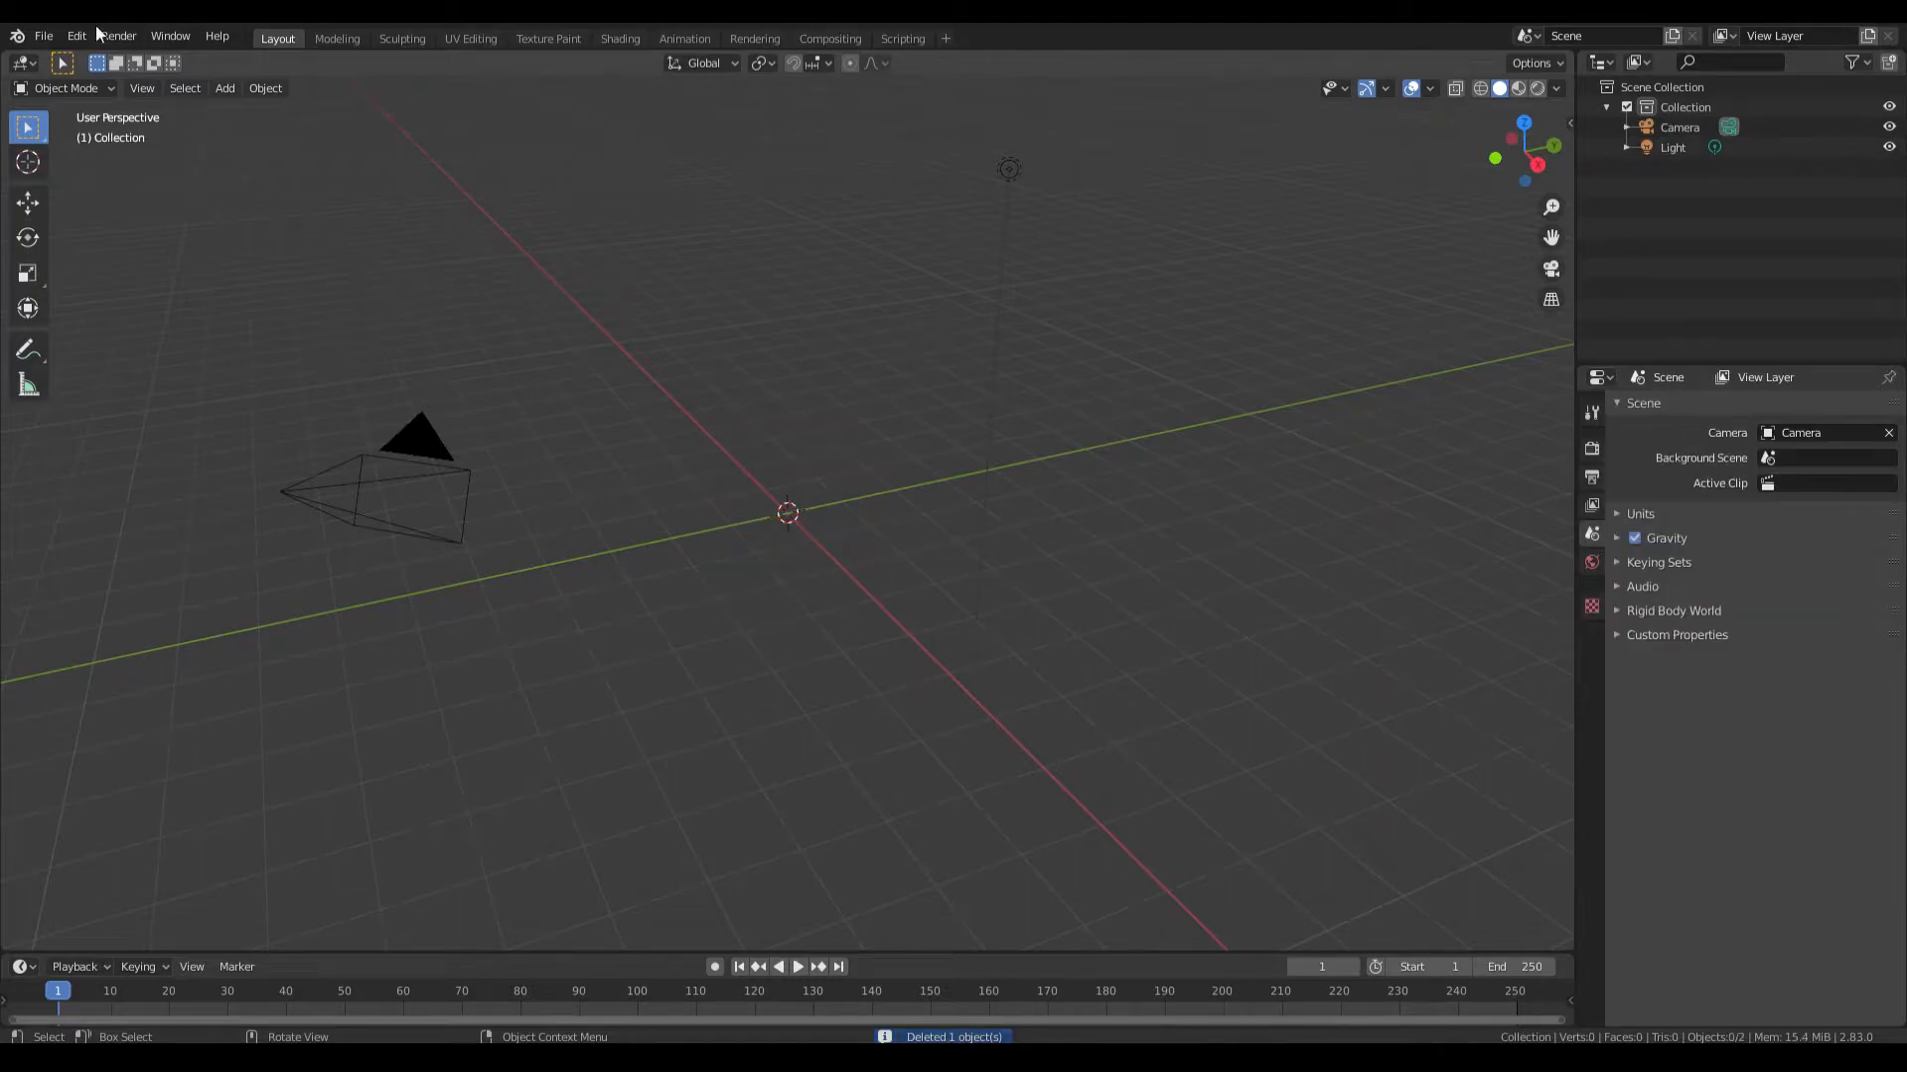
Import the "Test For Yt" character into the scene as a Wavefront (.obj) file
left_click(43, 36)
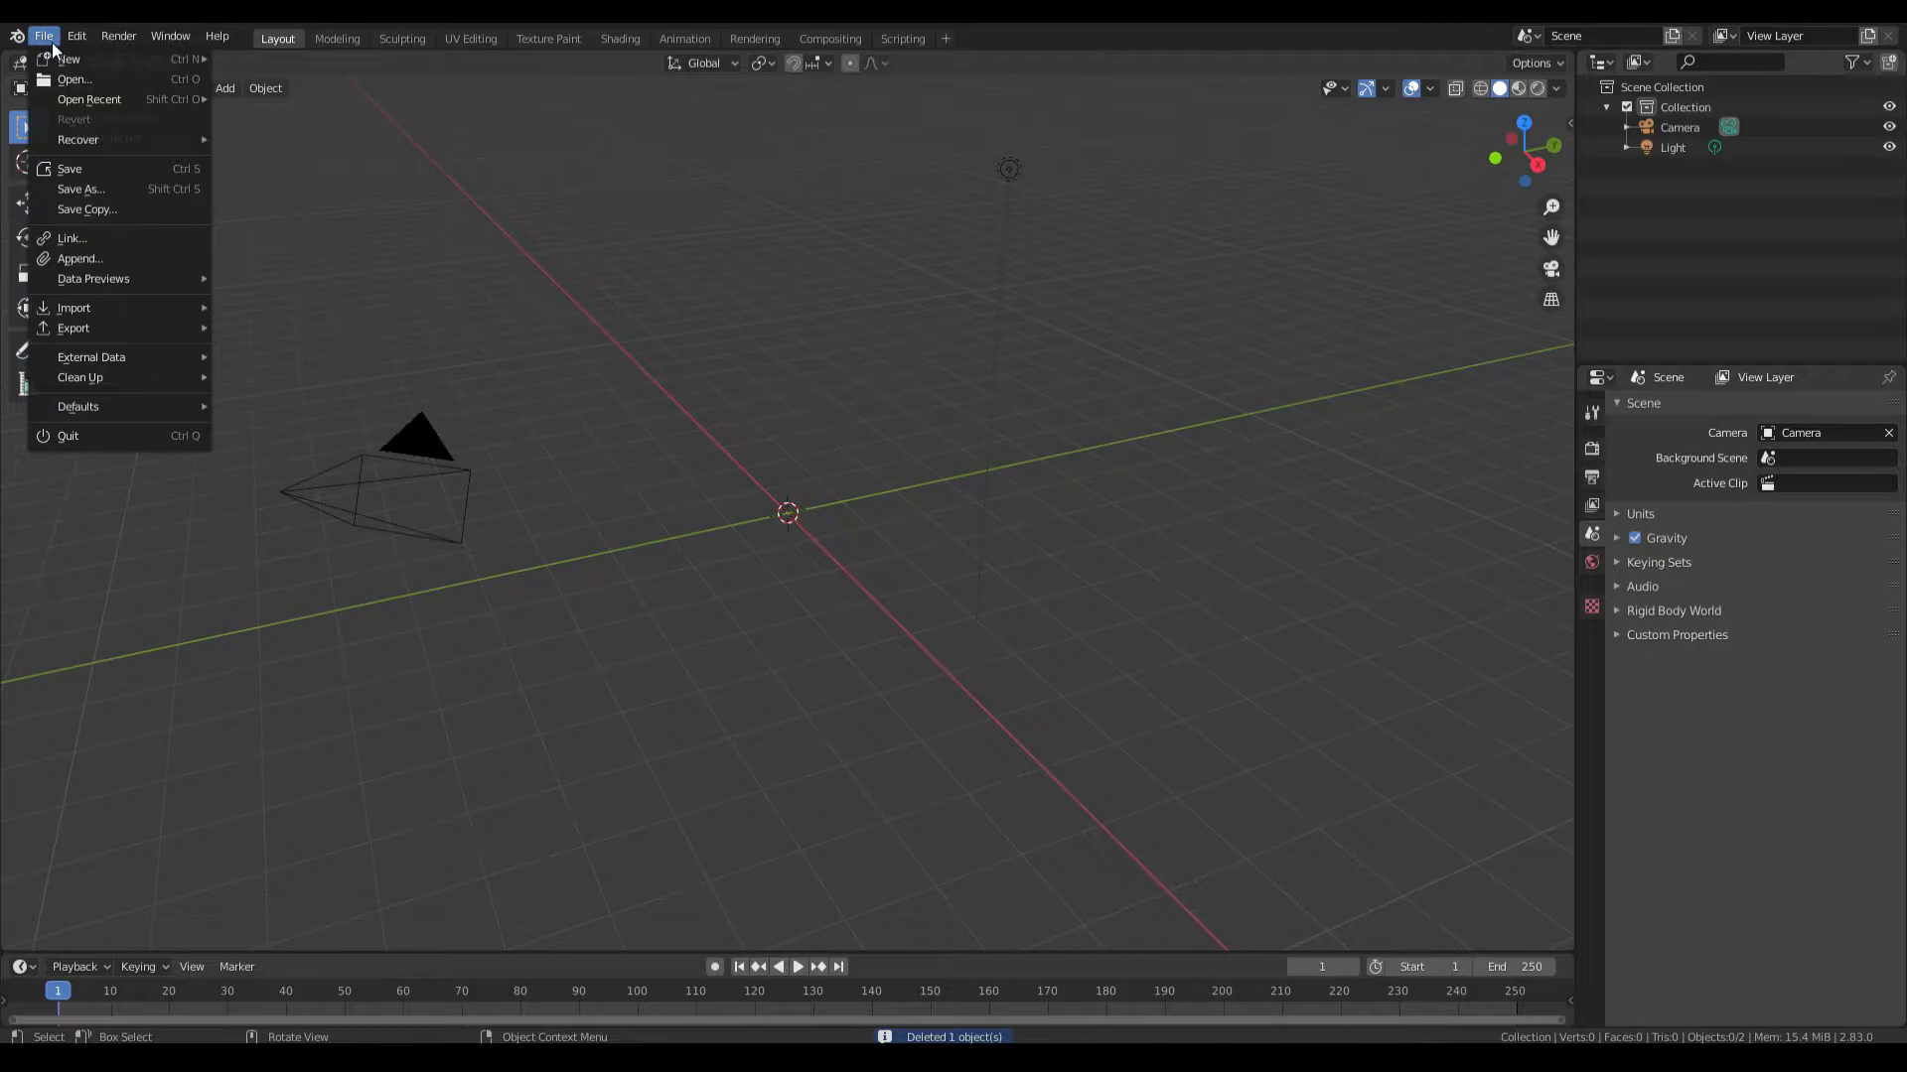
mouse_move(76, 35)
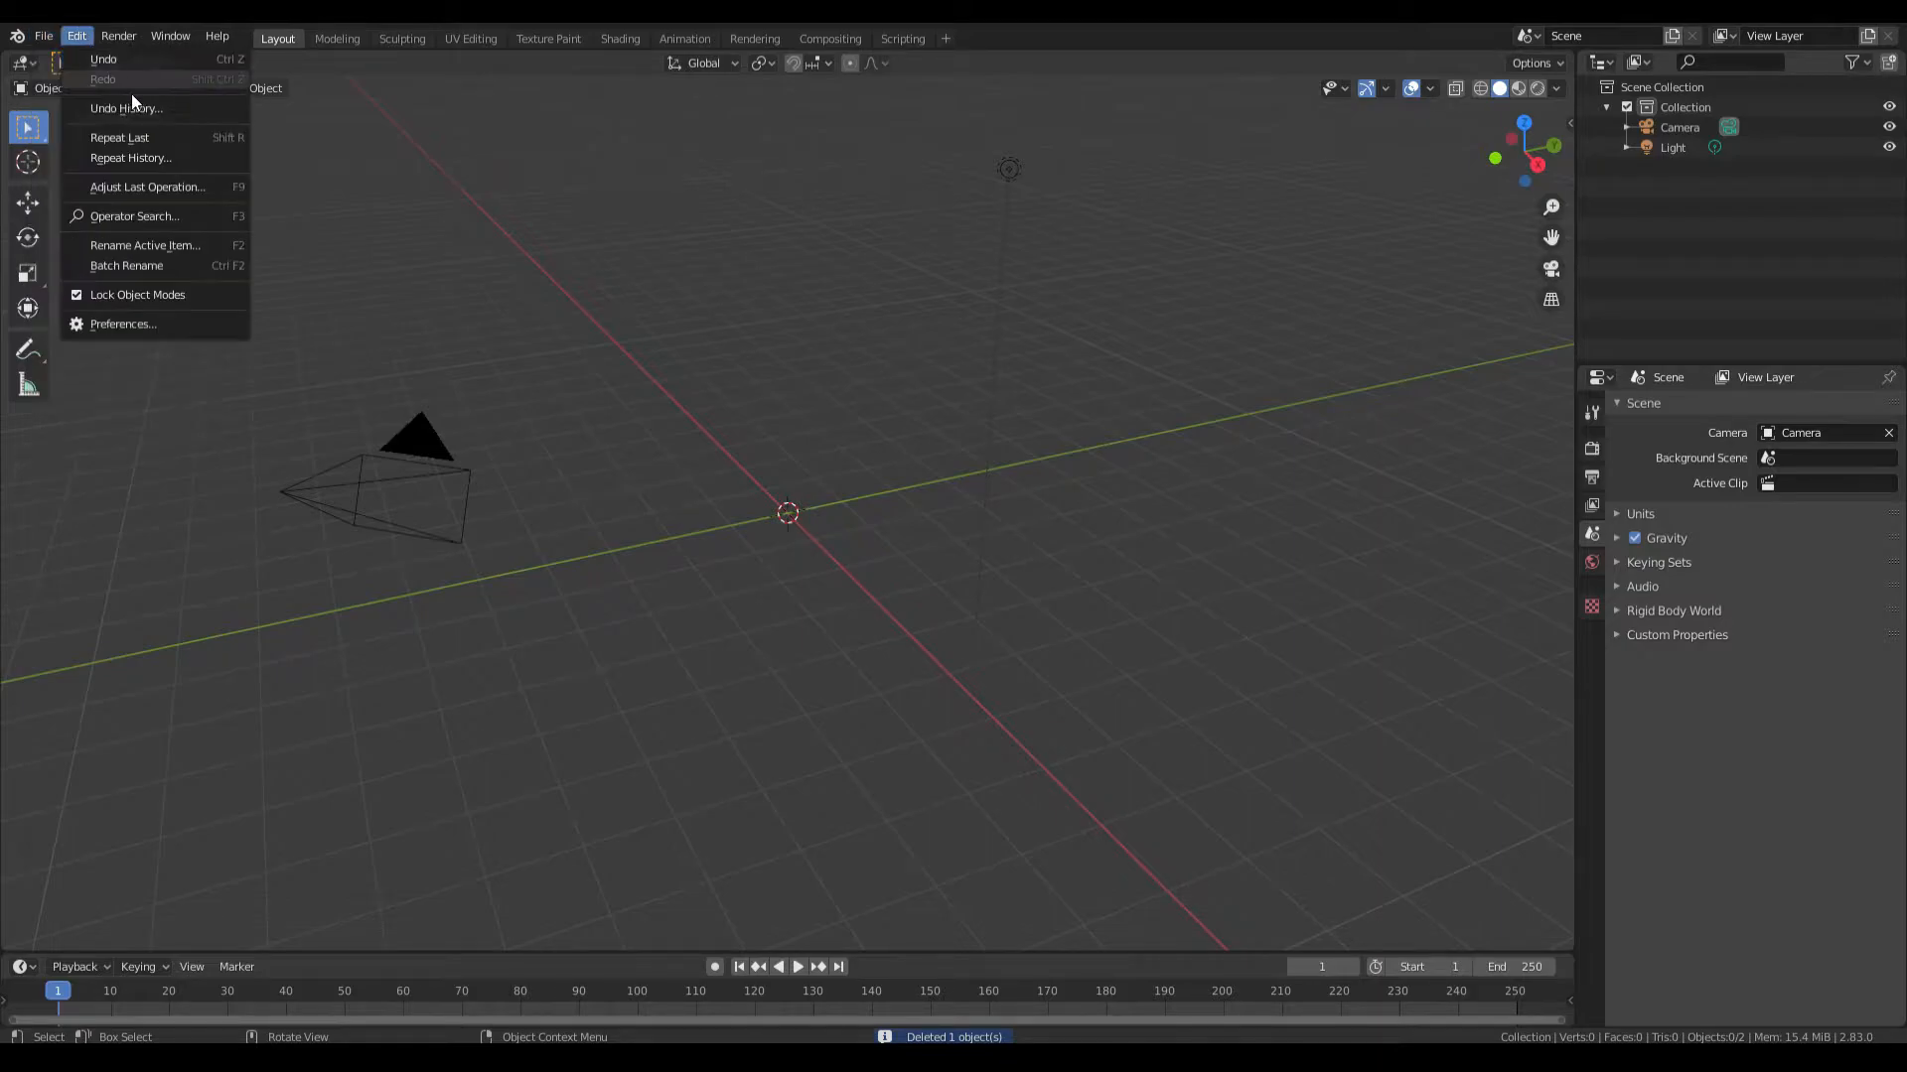
left_click(44, 36)
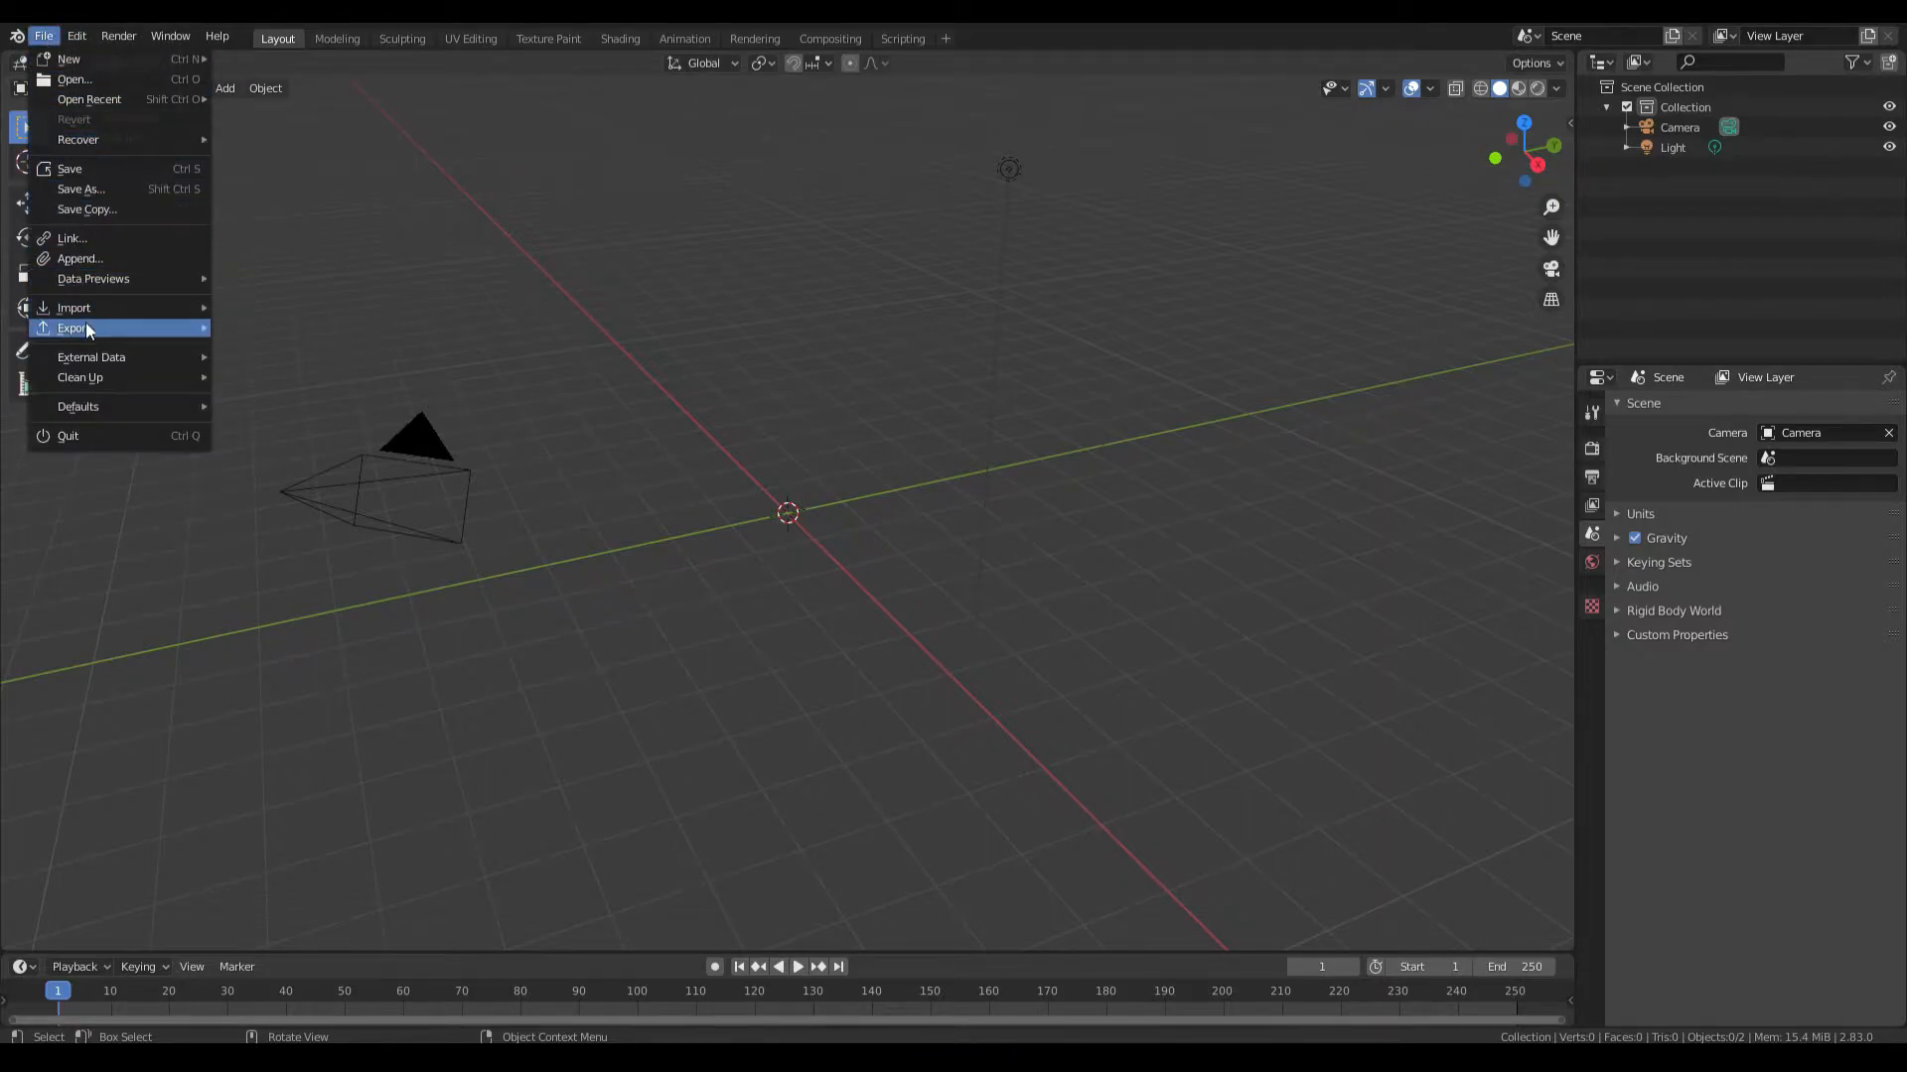
mouse_move(104, 316)
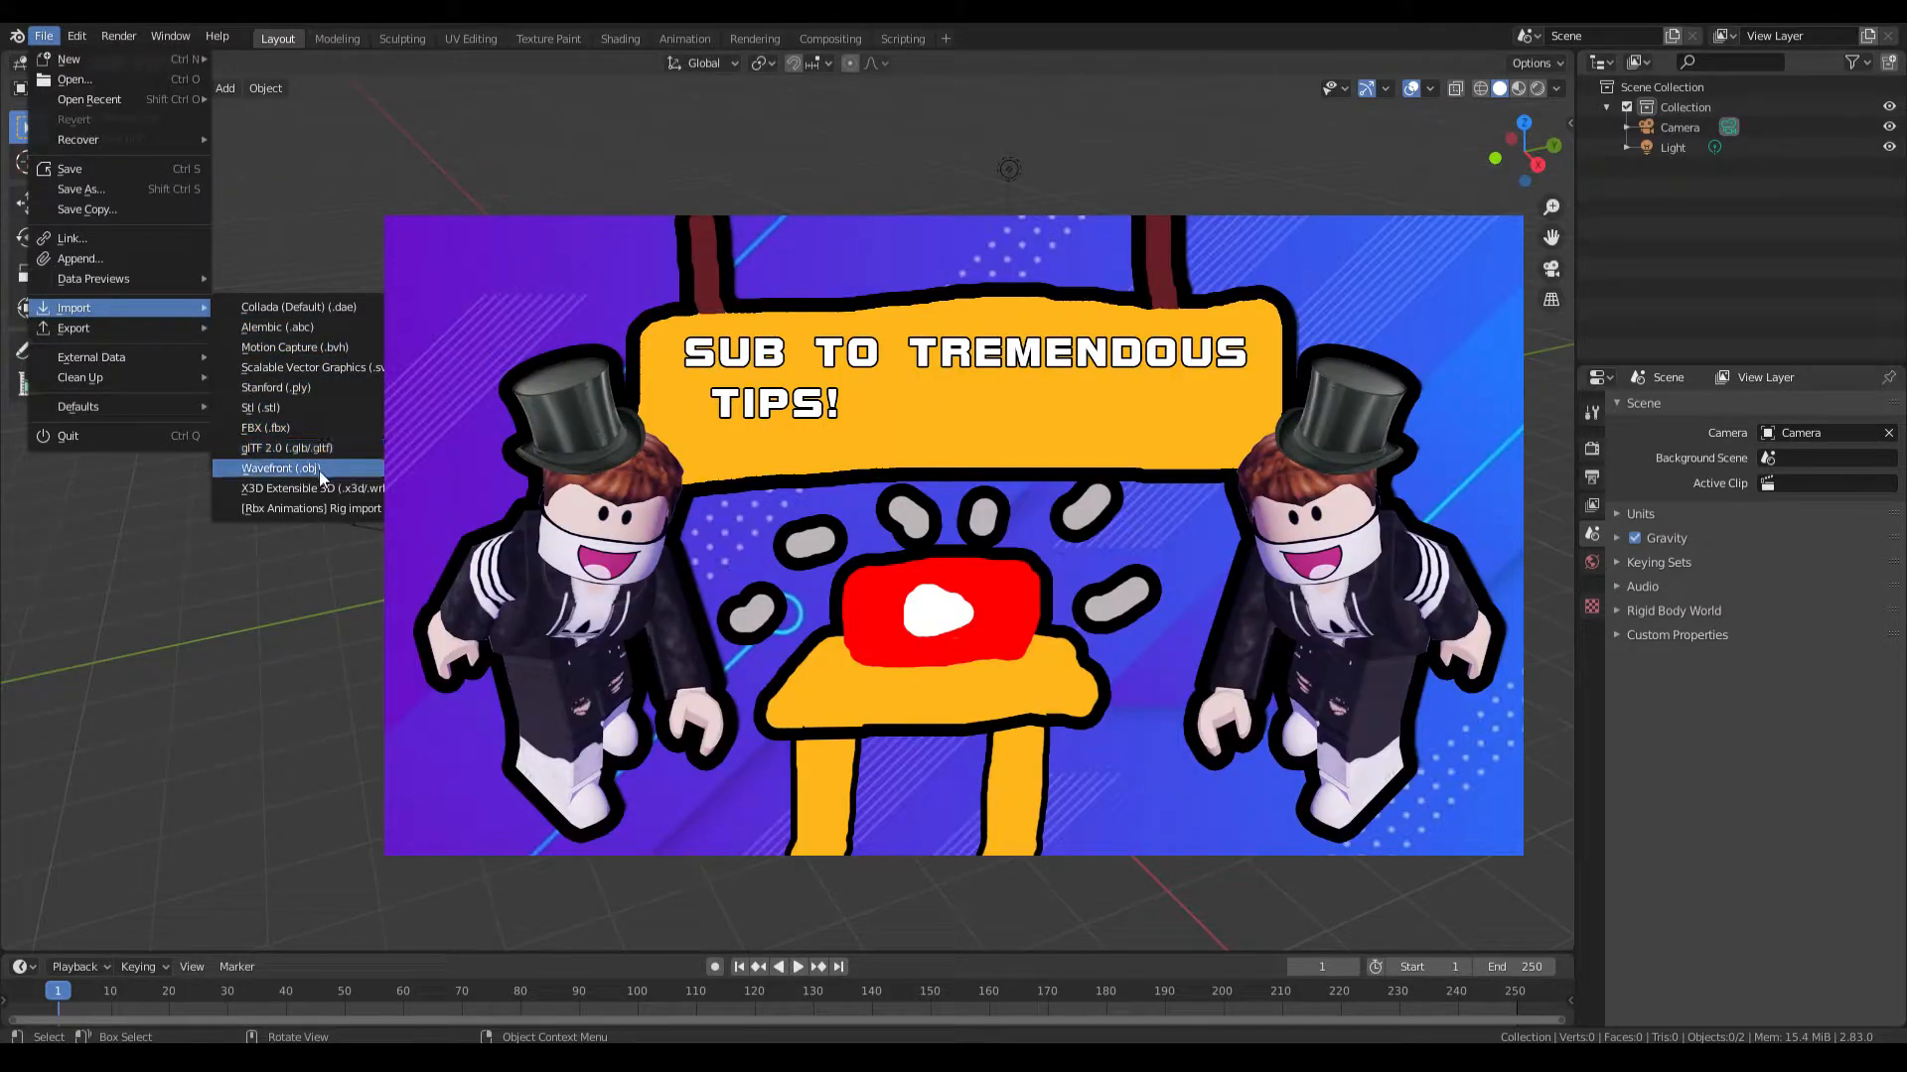
left_click(319, 469)
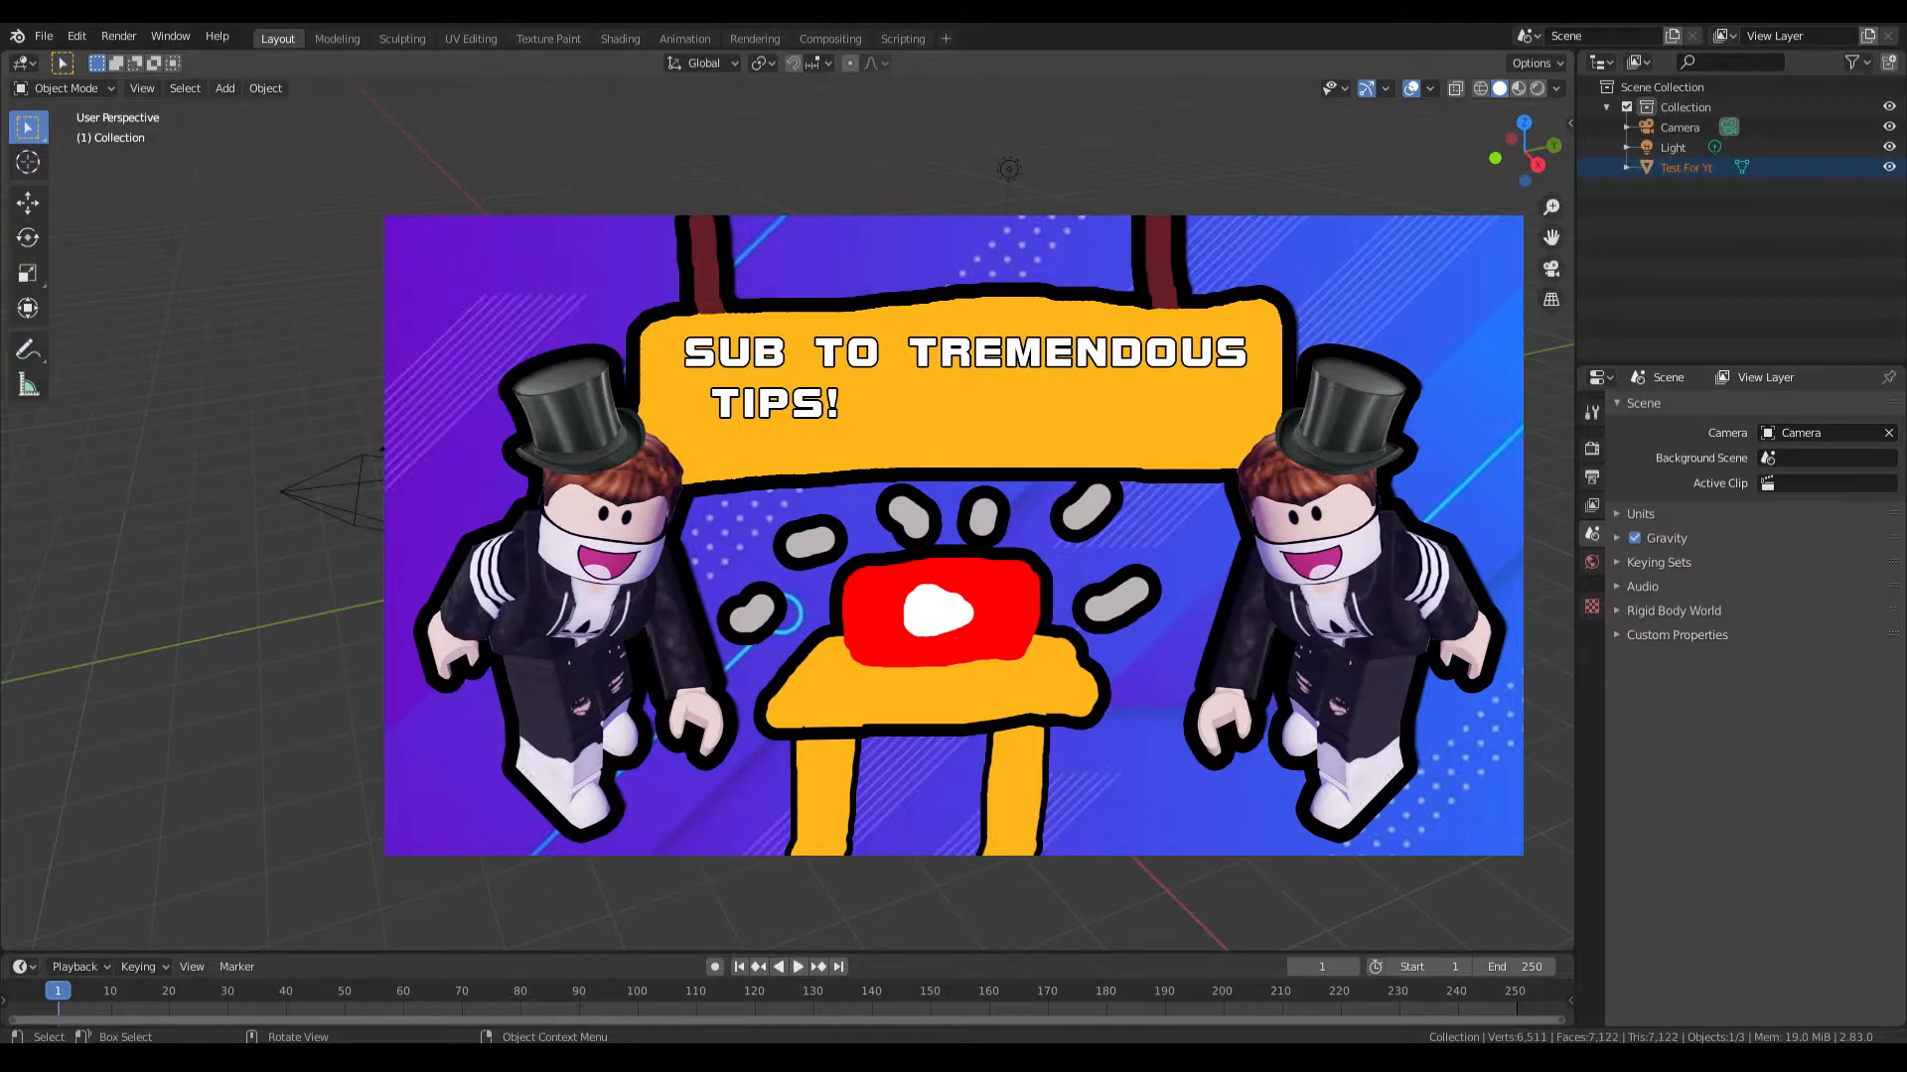
Fly around the imported character to examine its pose and geometry from the side and front
key("shift+grave")
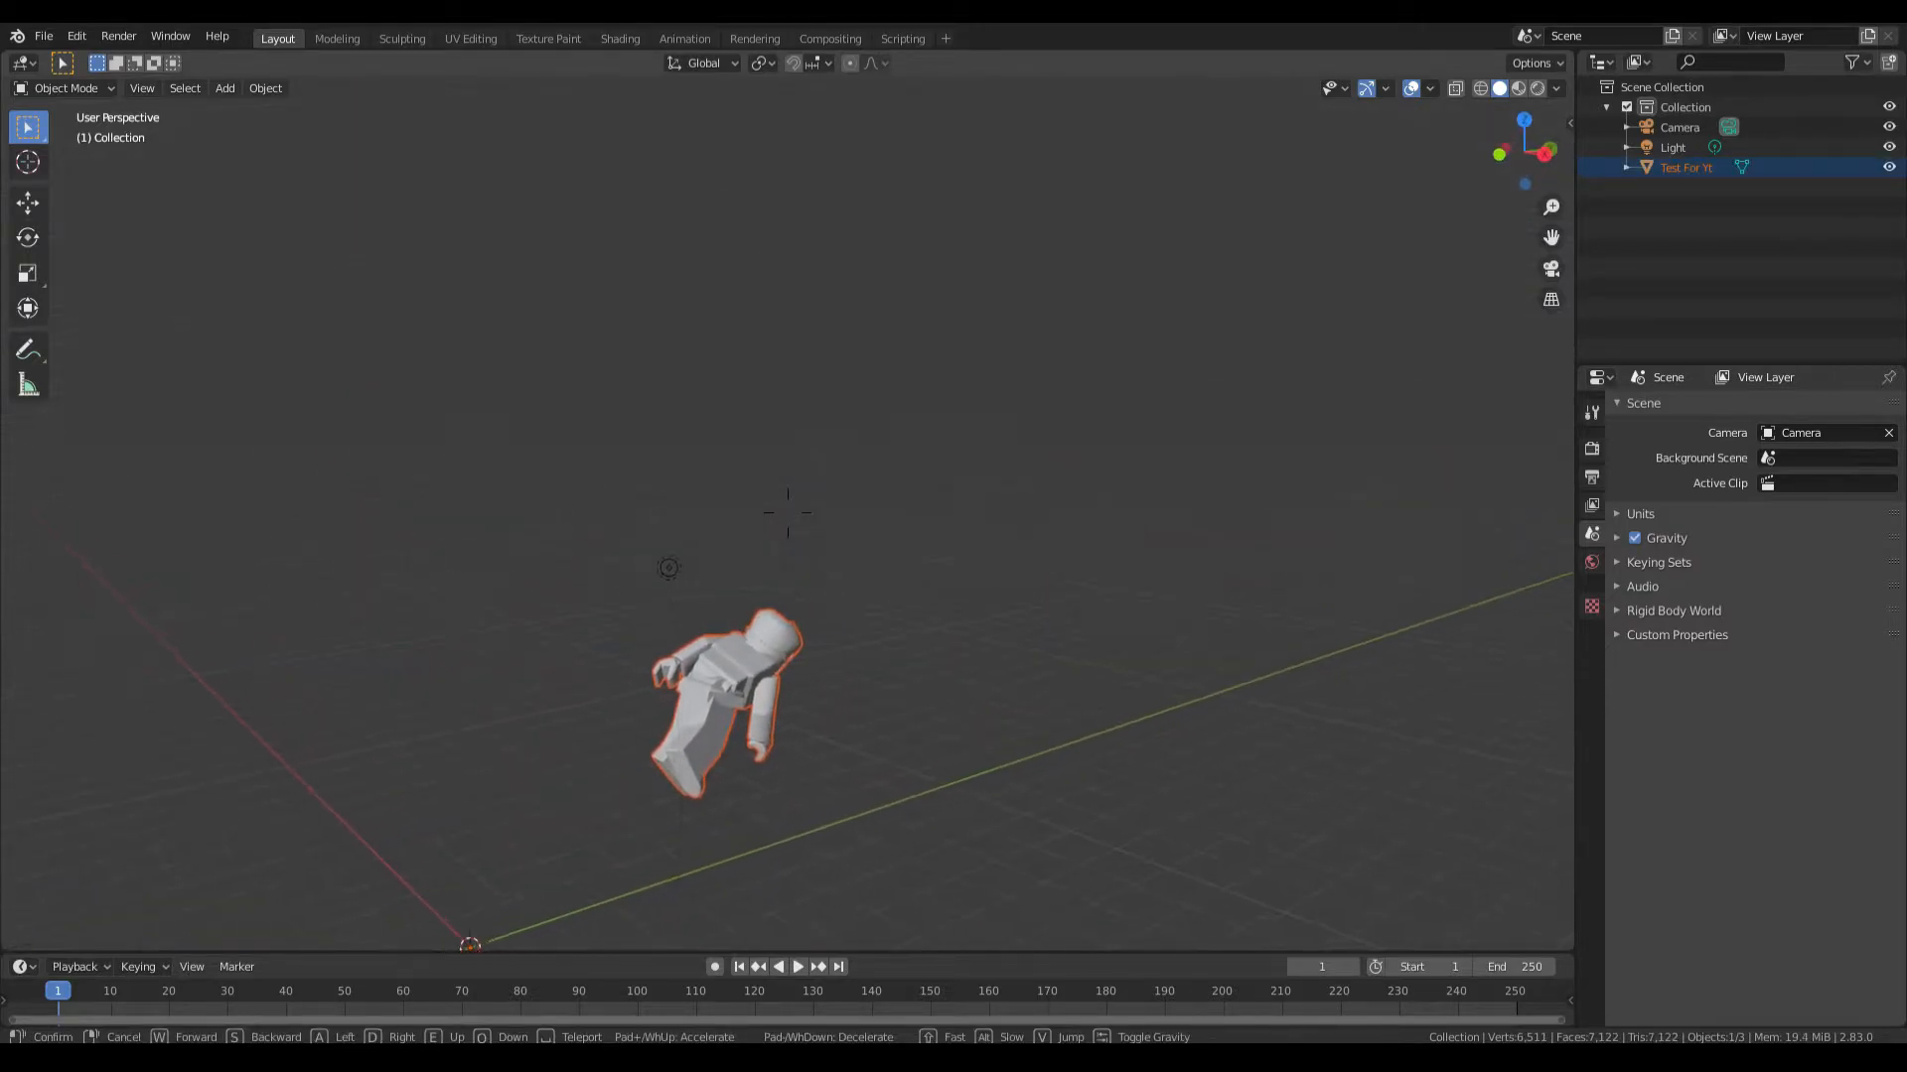
key("w")
key("d")
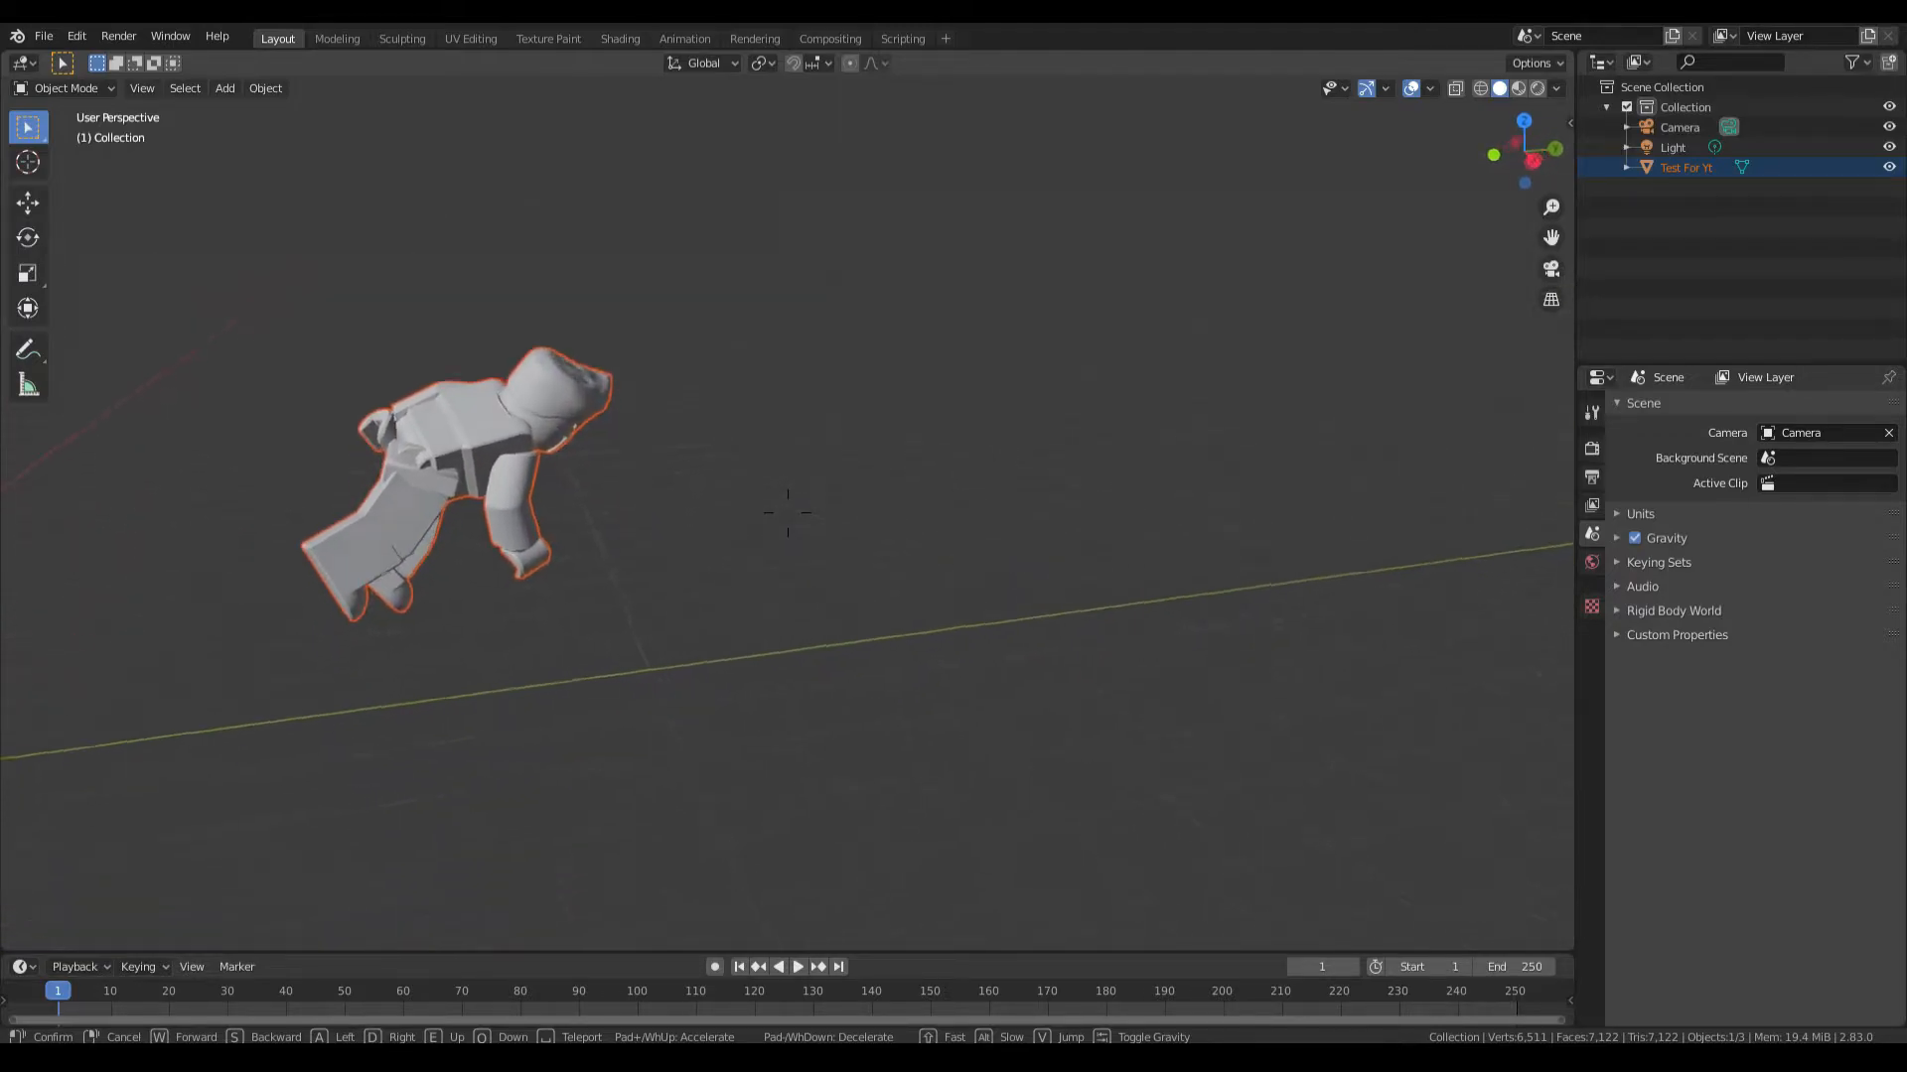
key("w")
key("d")
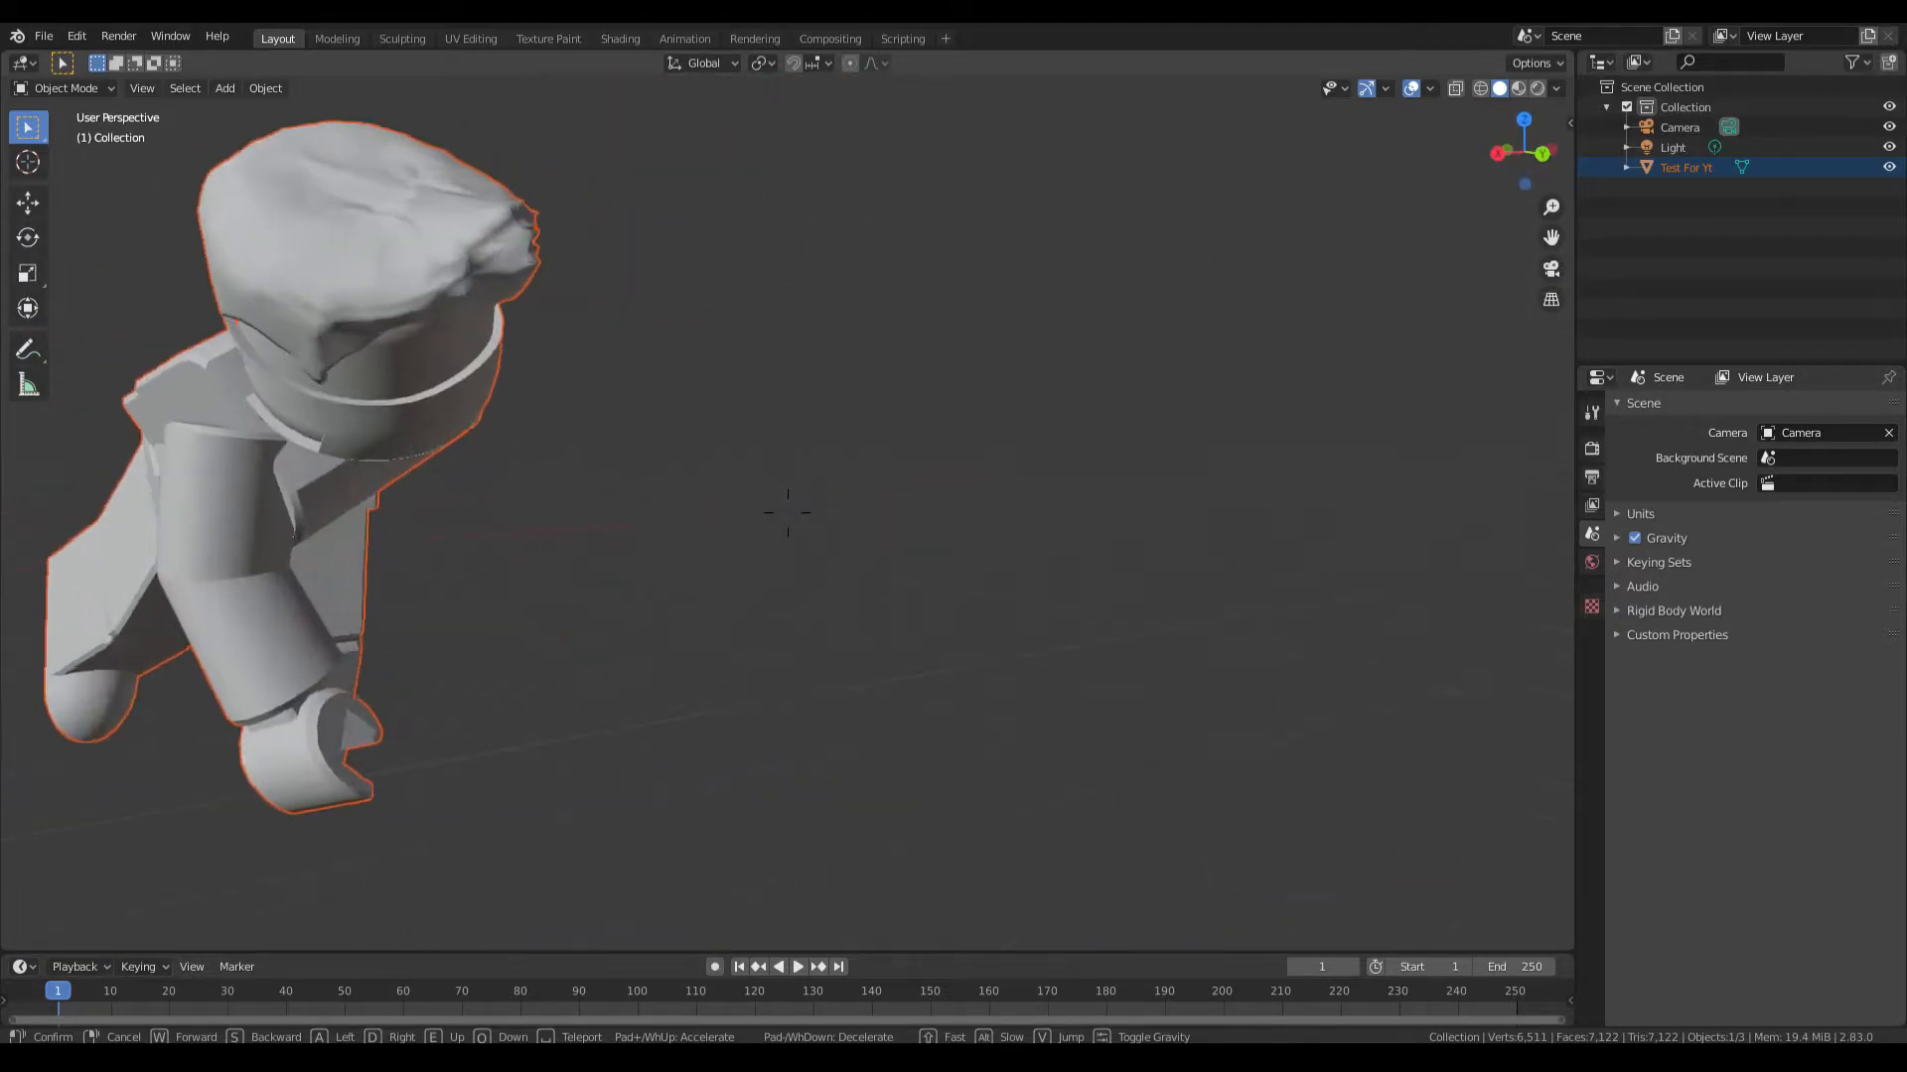
key("s")
key("d")
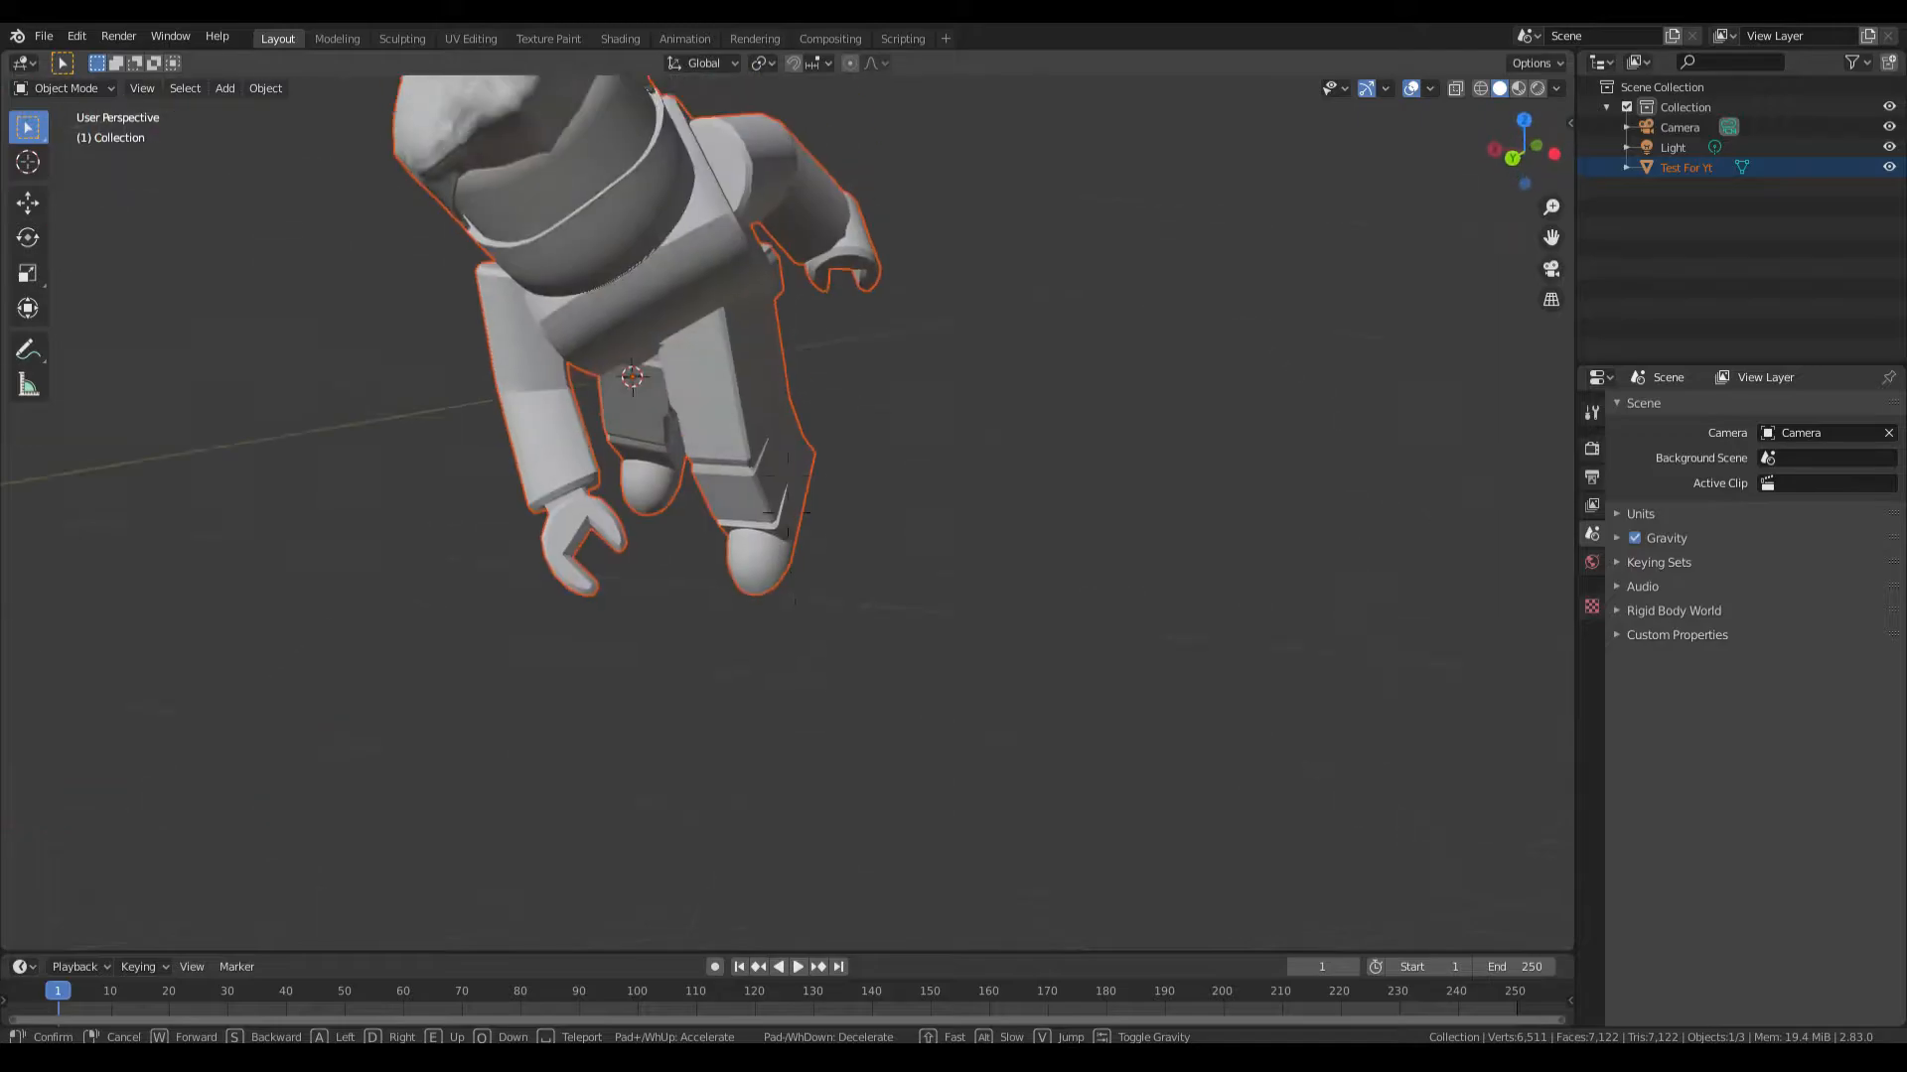
key("w")
key("a")
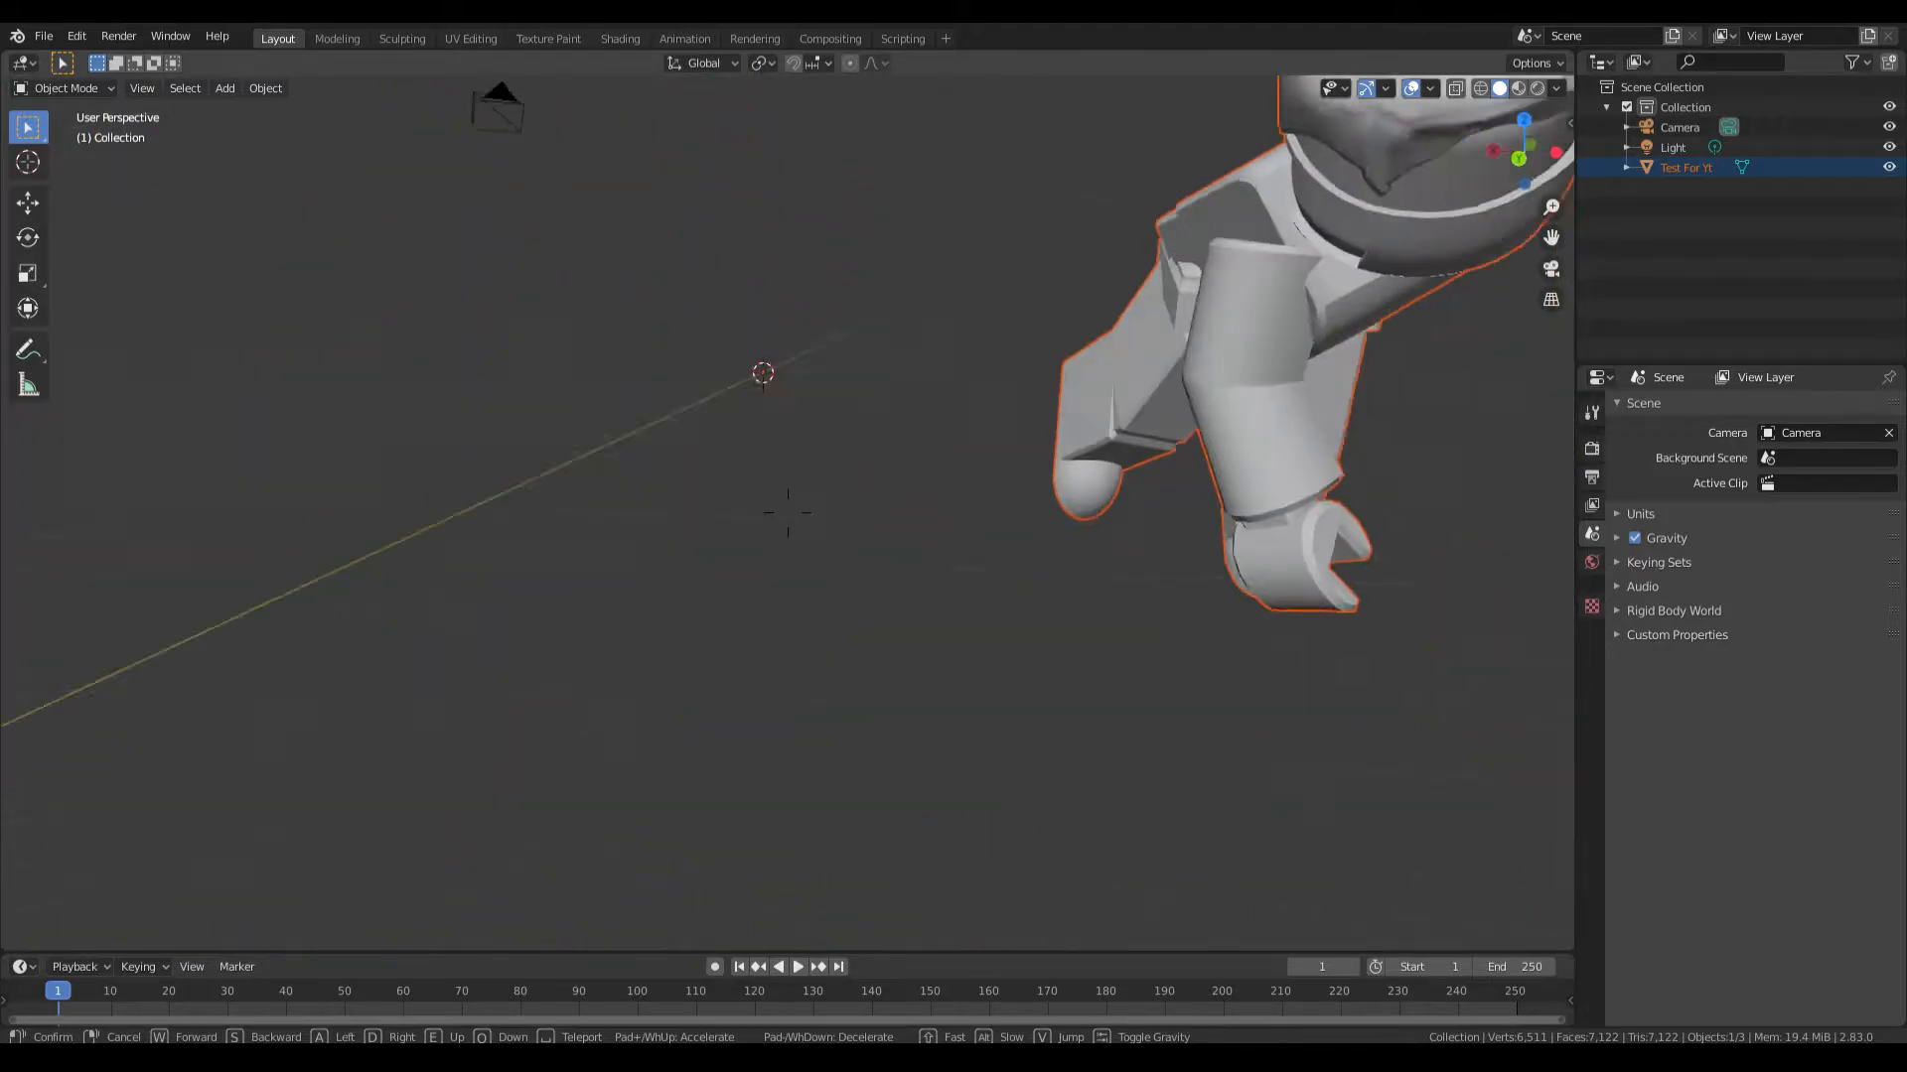
key("d")
key("s")
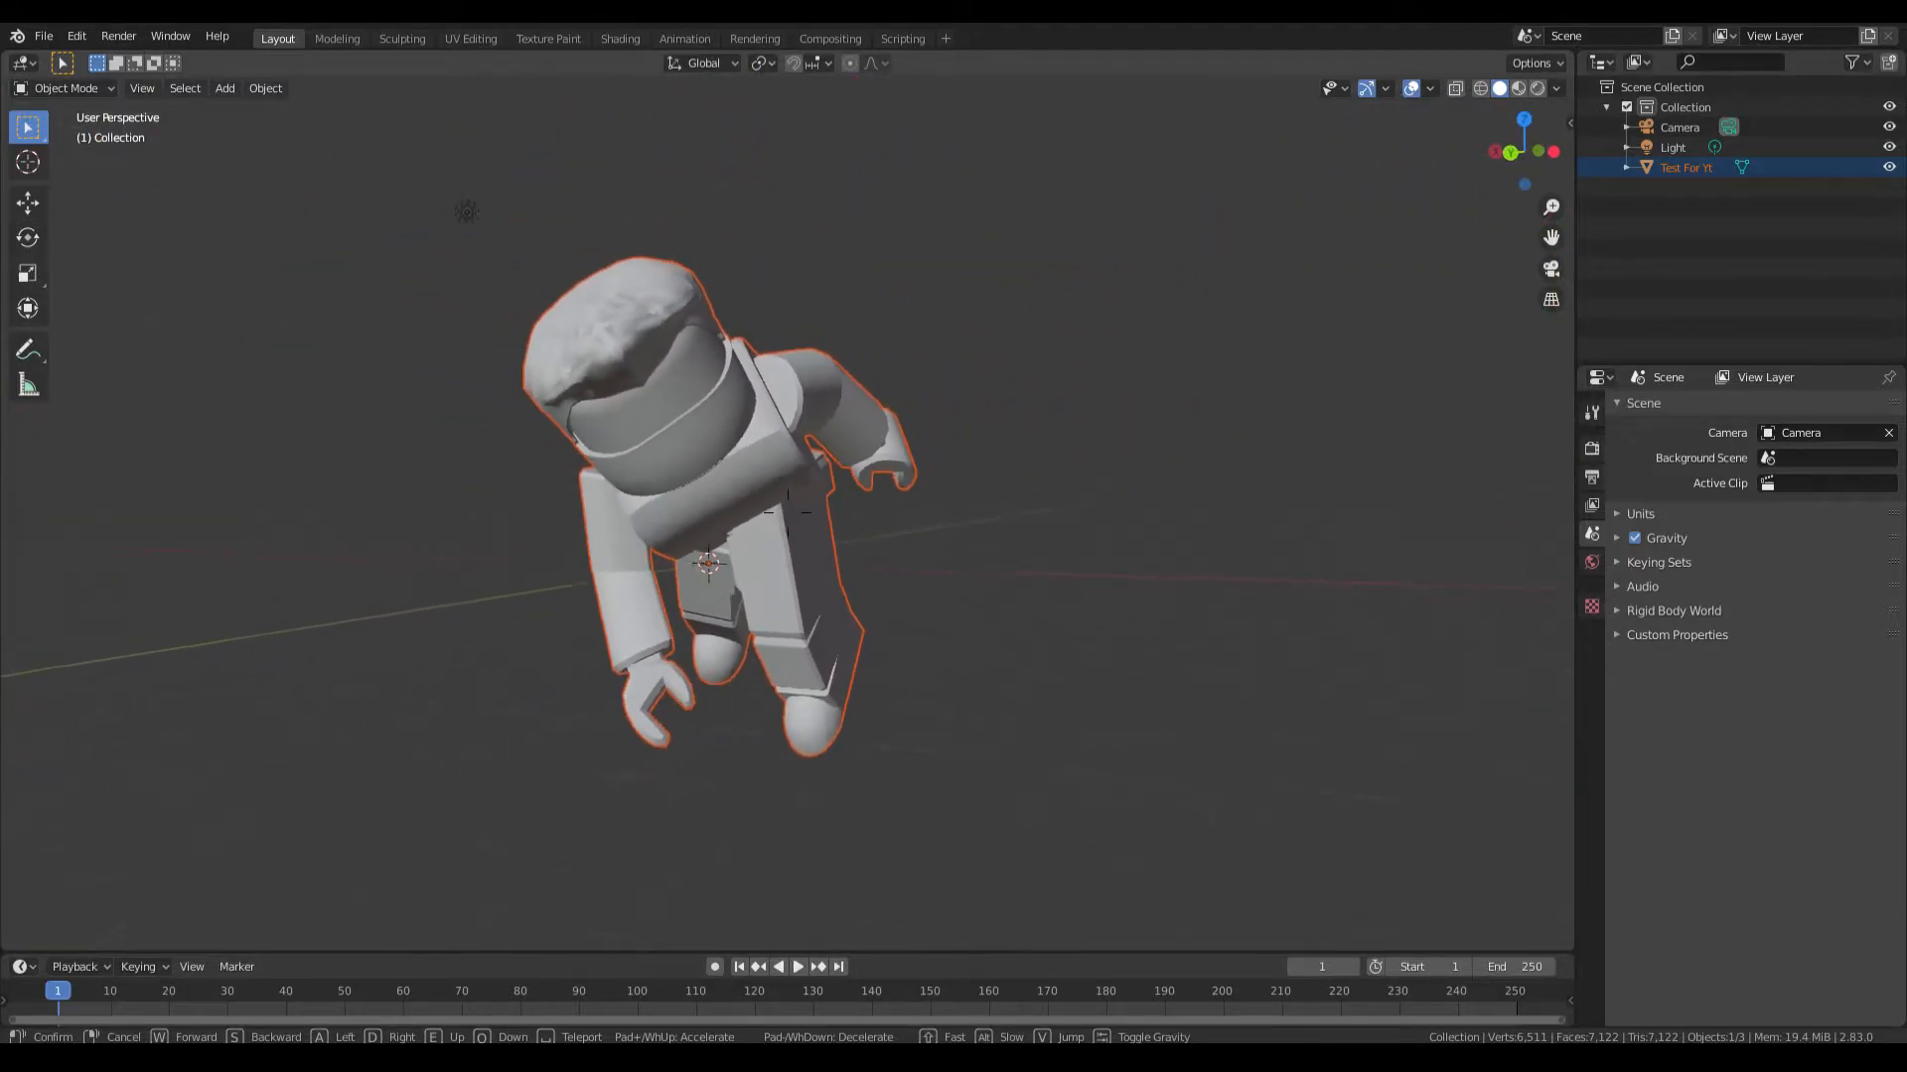
left_click(787, 521)
key("shift+d")
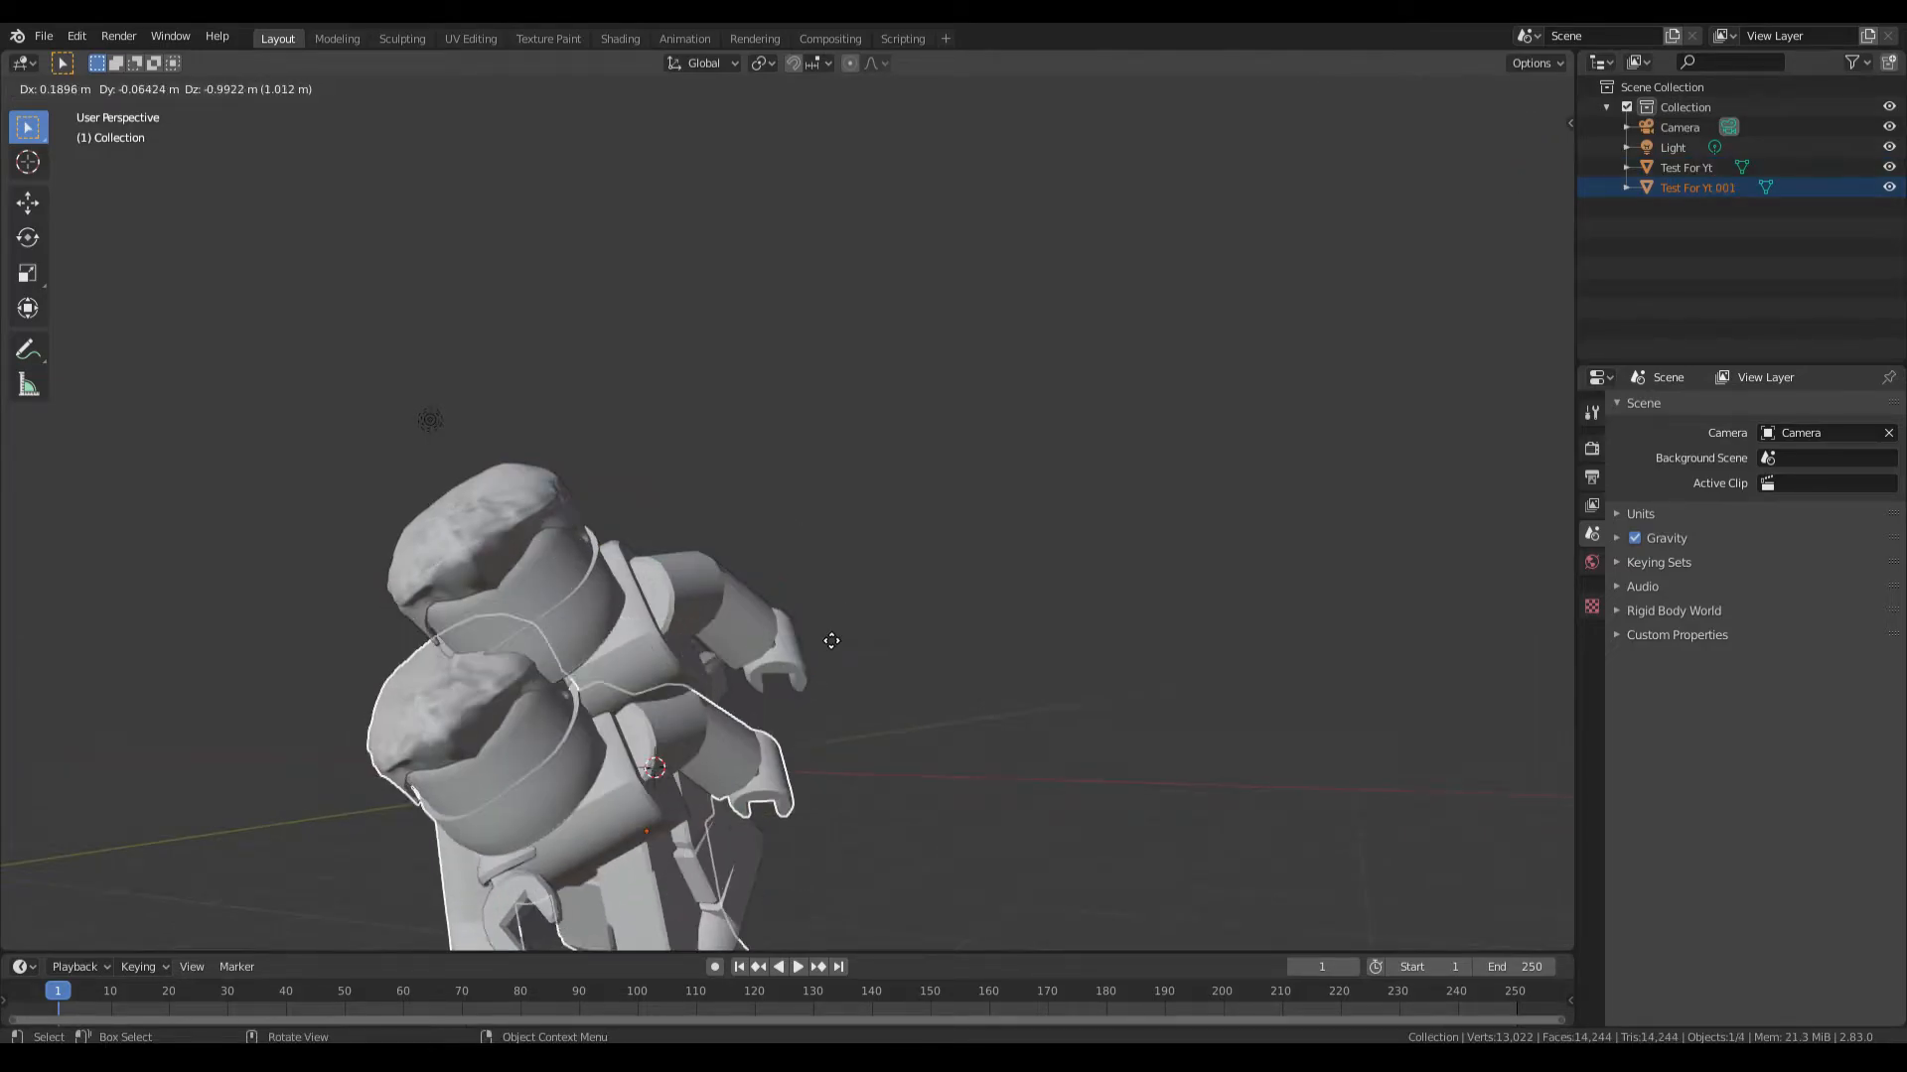
left_click(888, 409)
key("Delete")
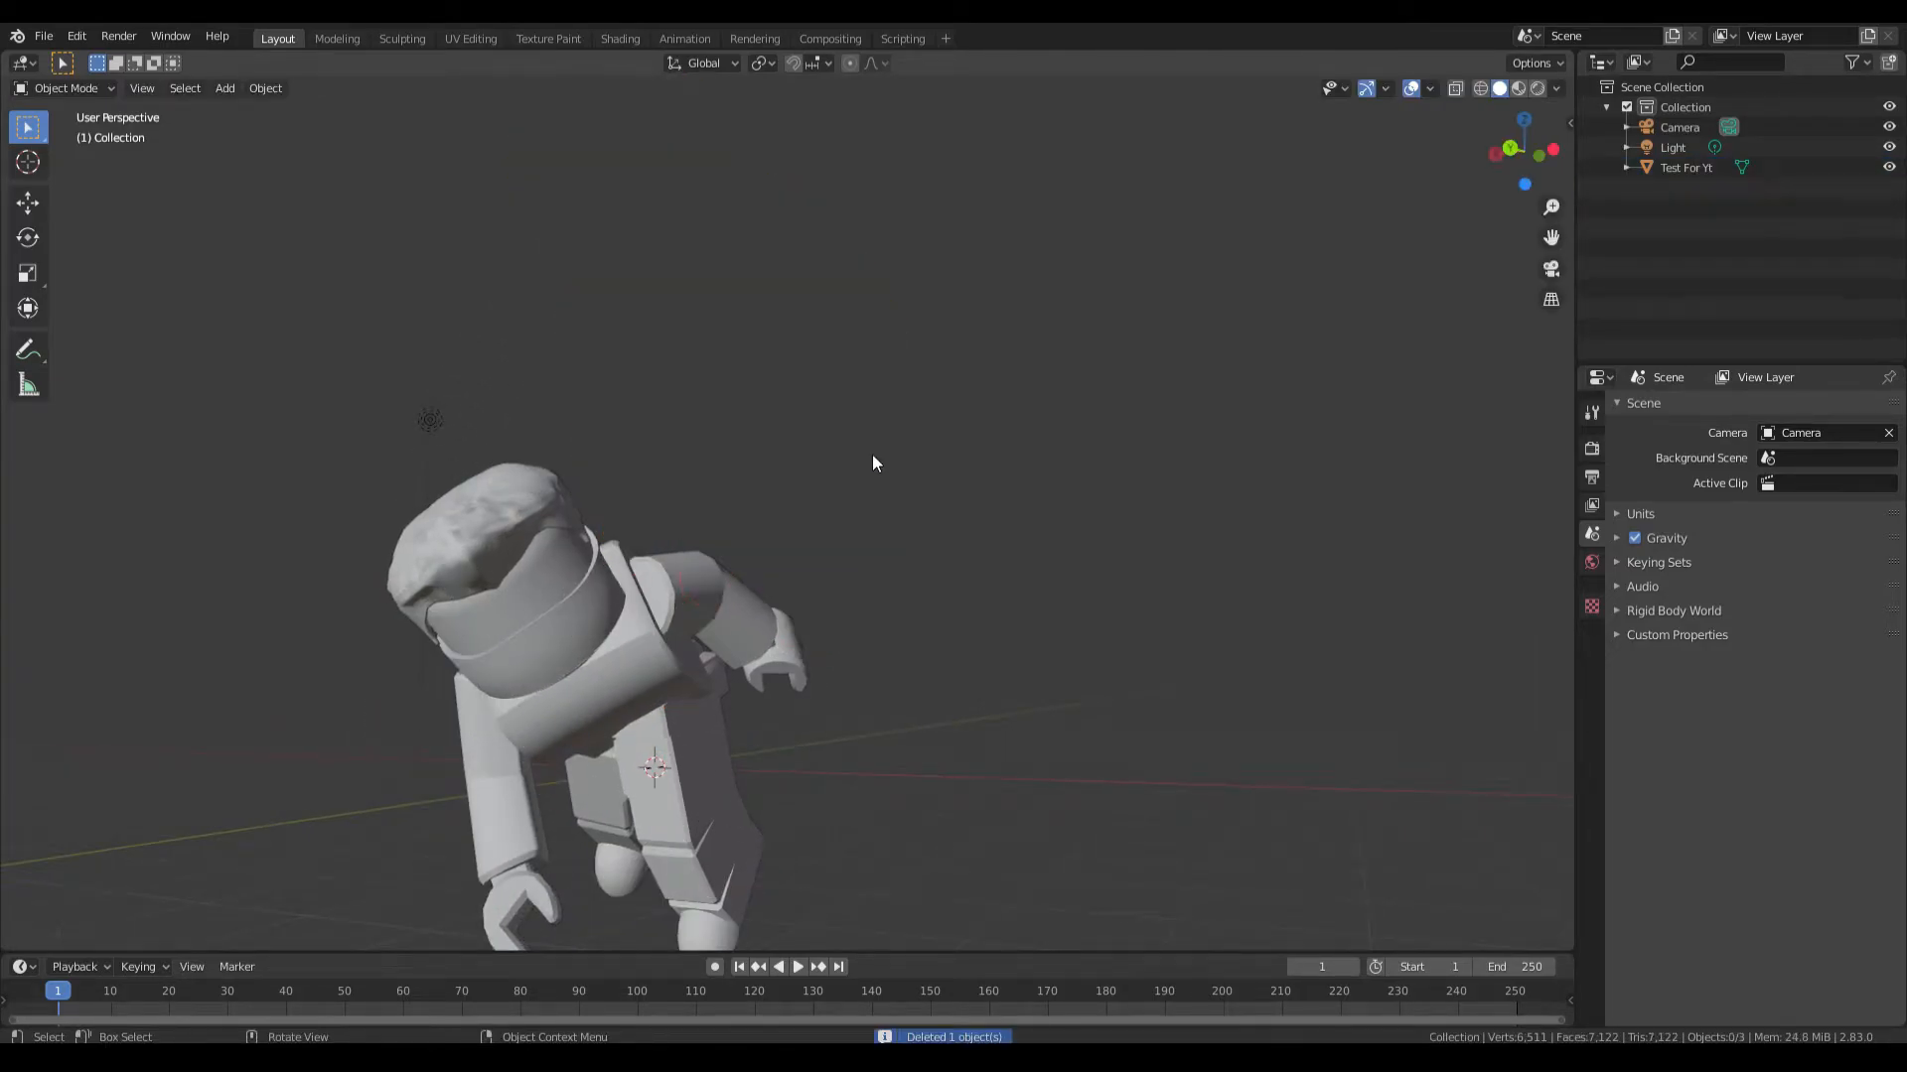
Display the character with its textures by switching the viewport shading to Material Preview
key("shift+grave")
key("a")
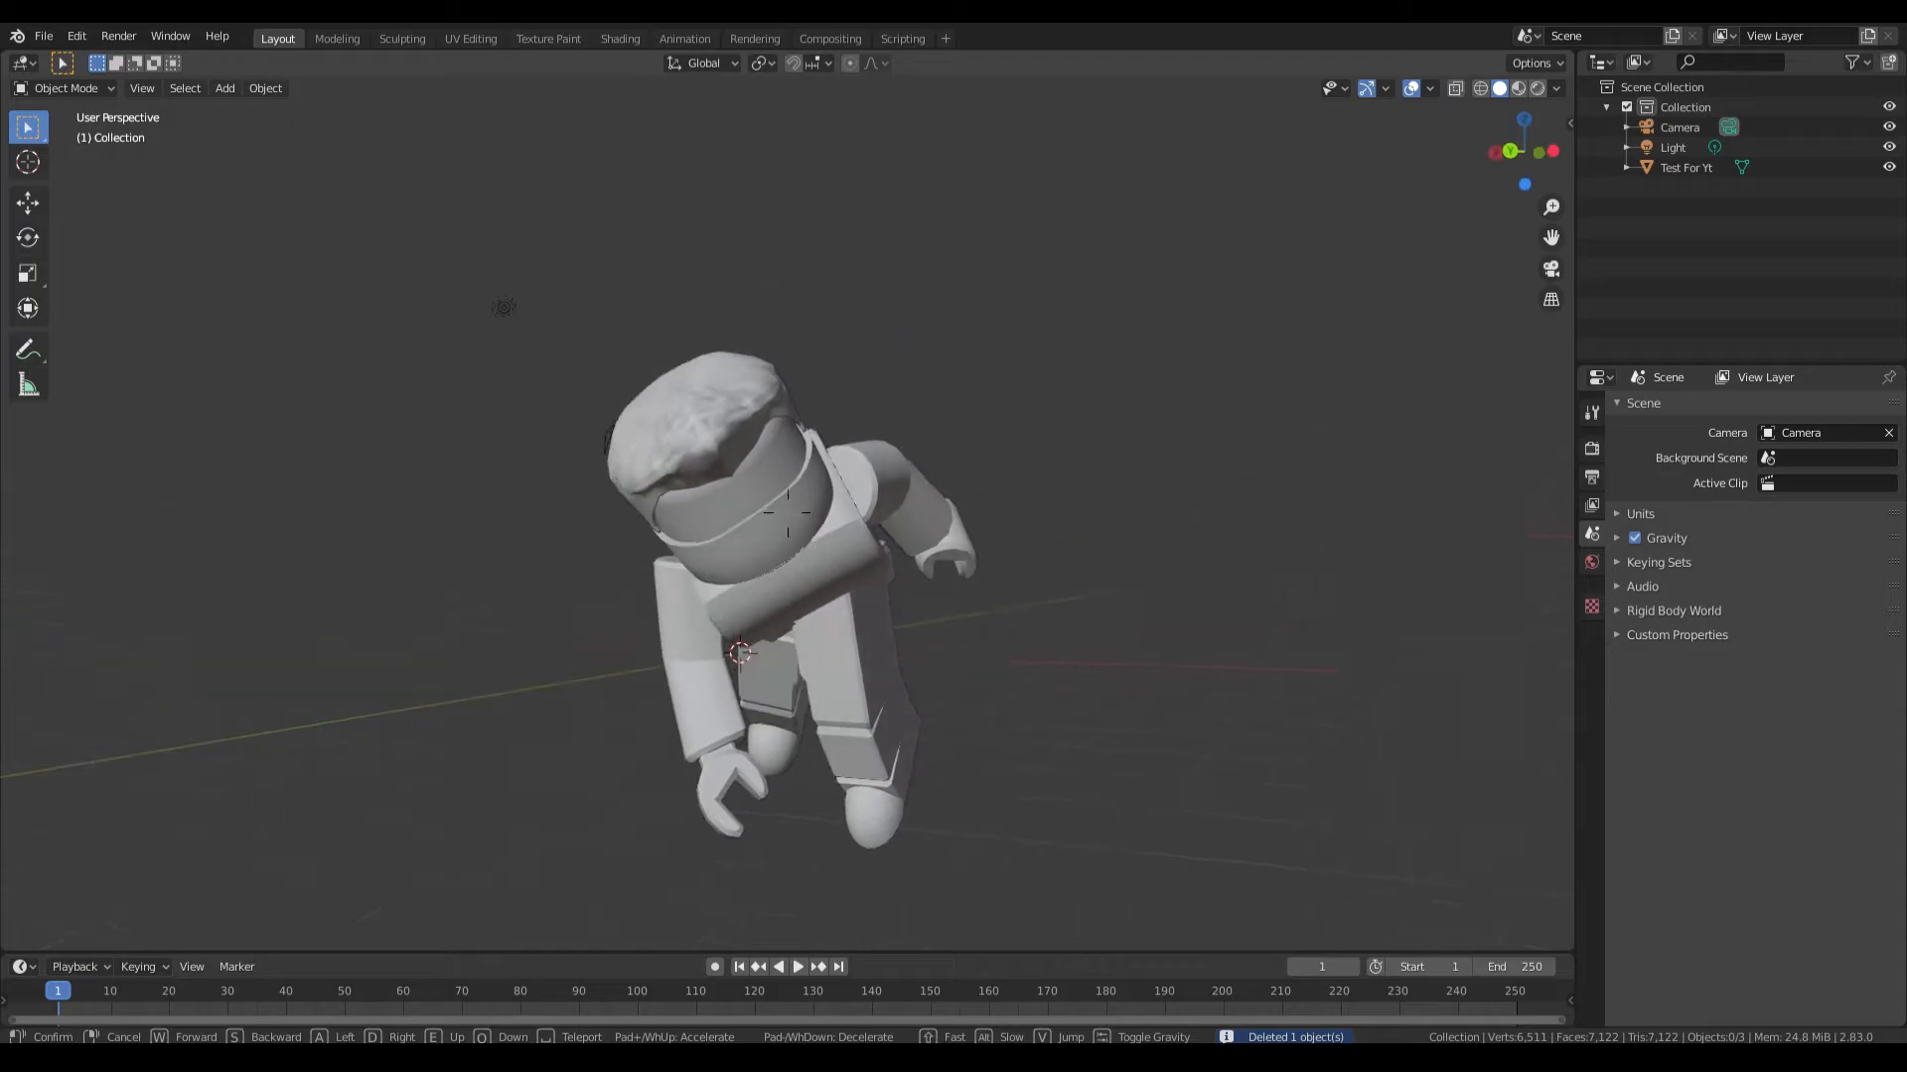
left_click(787, 513)
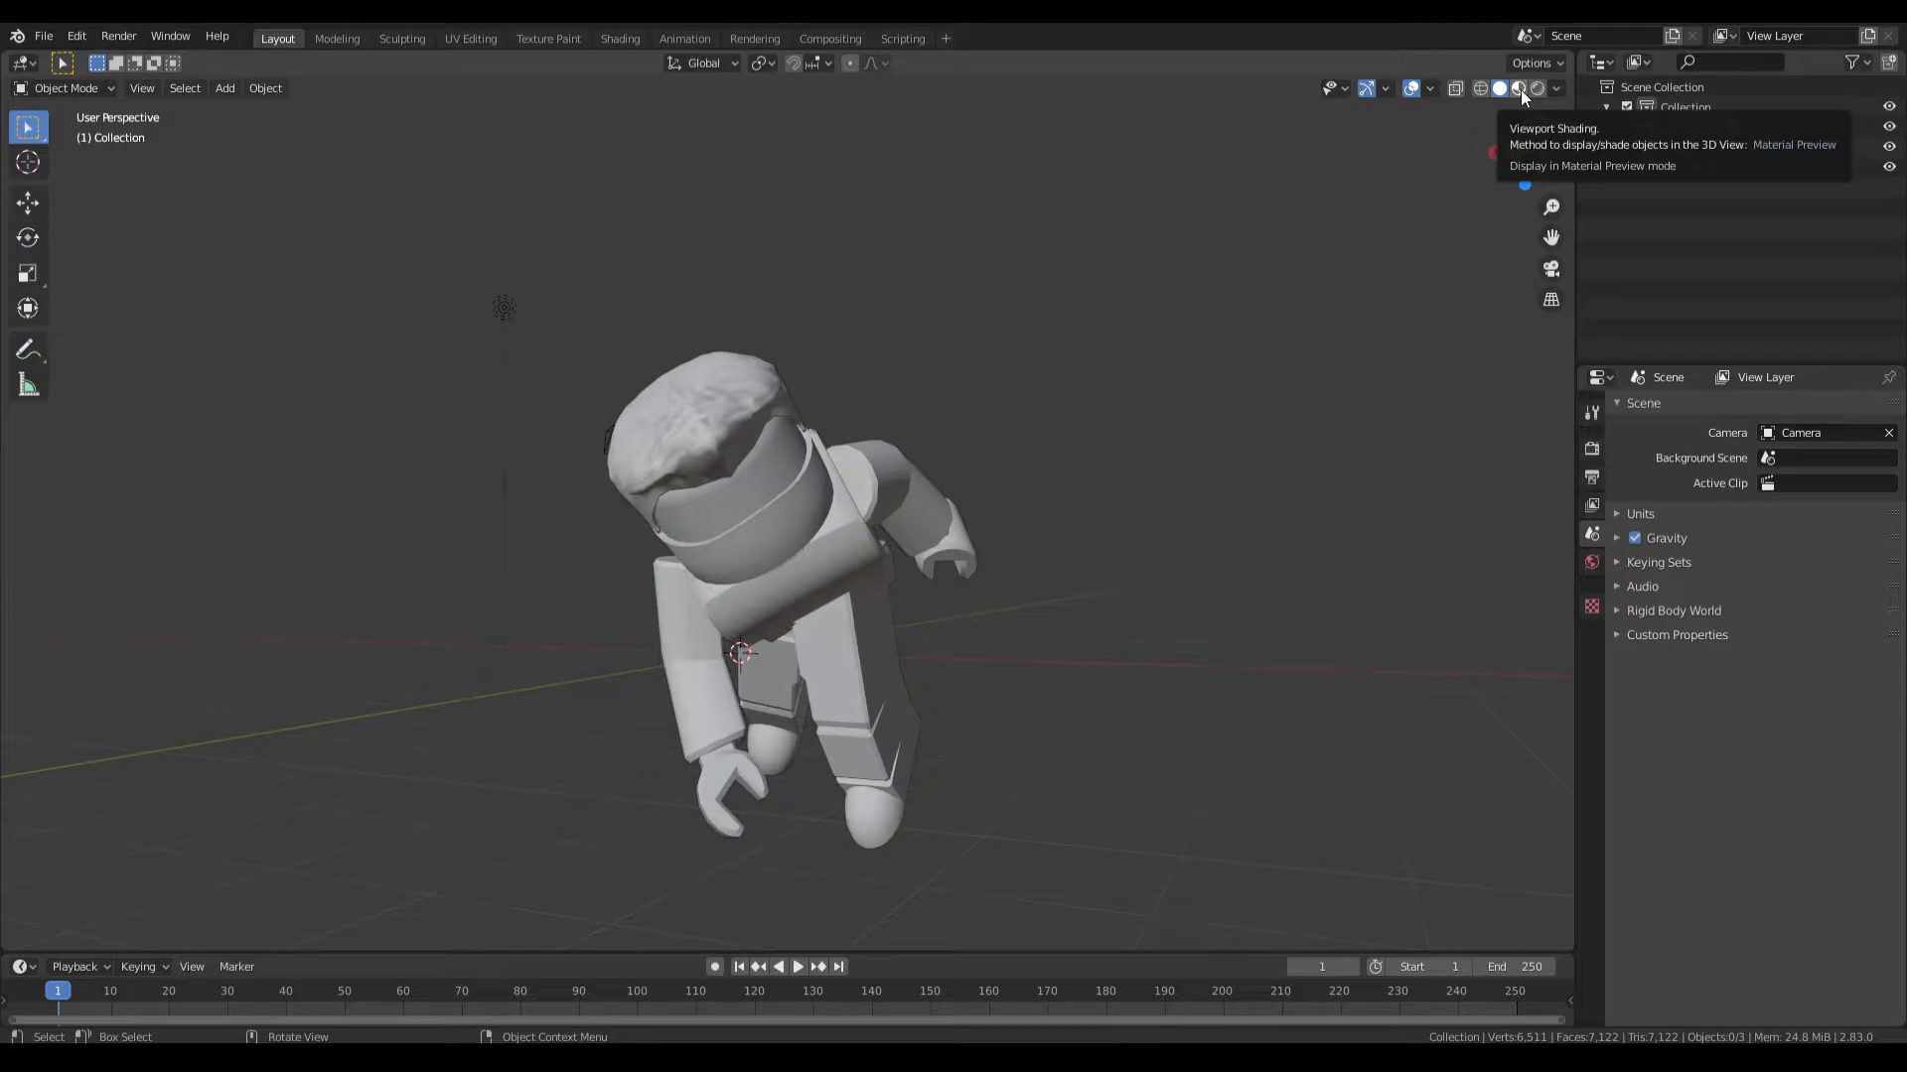
left_click(1522, 89)
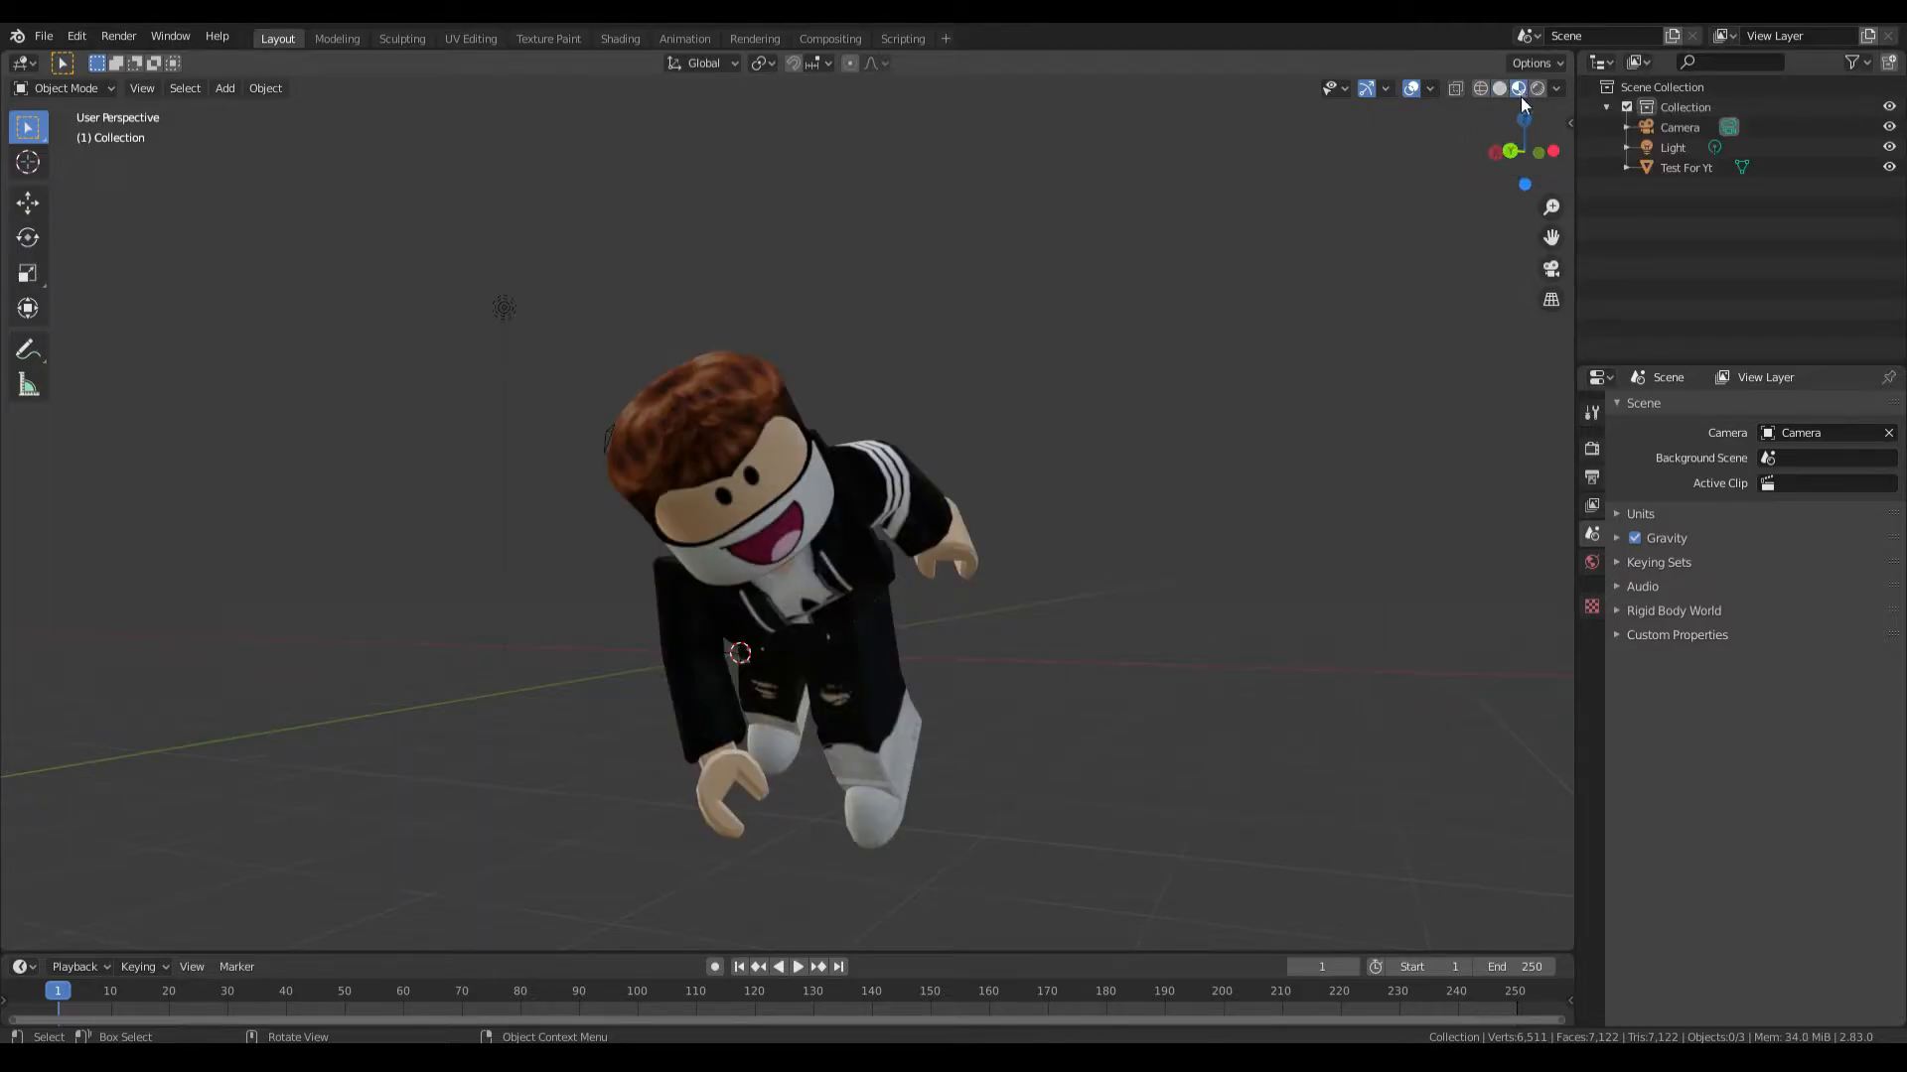
Select the scene camera behind the character and switch the viewport to the camera view
key("shift+grave")
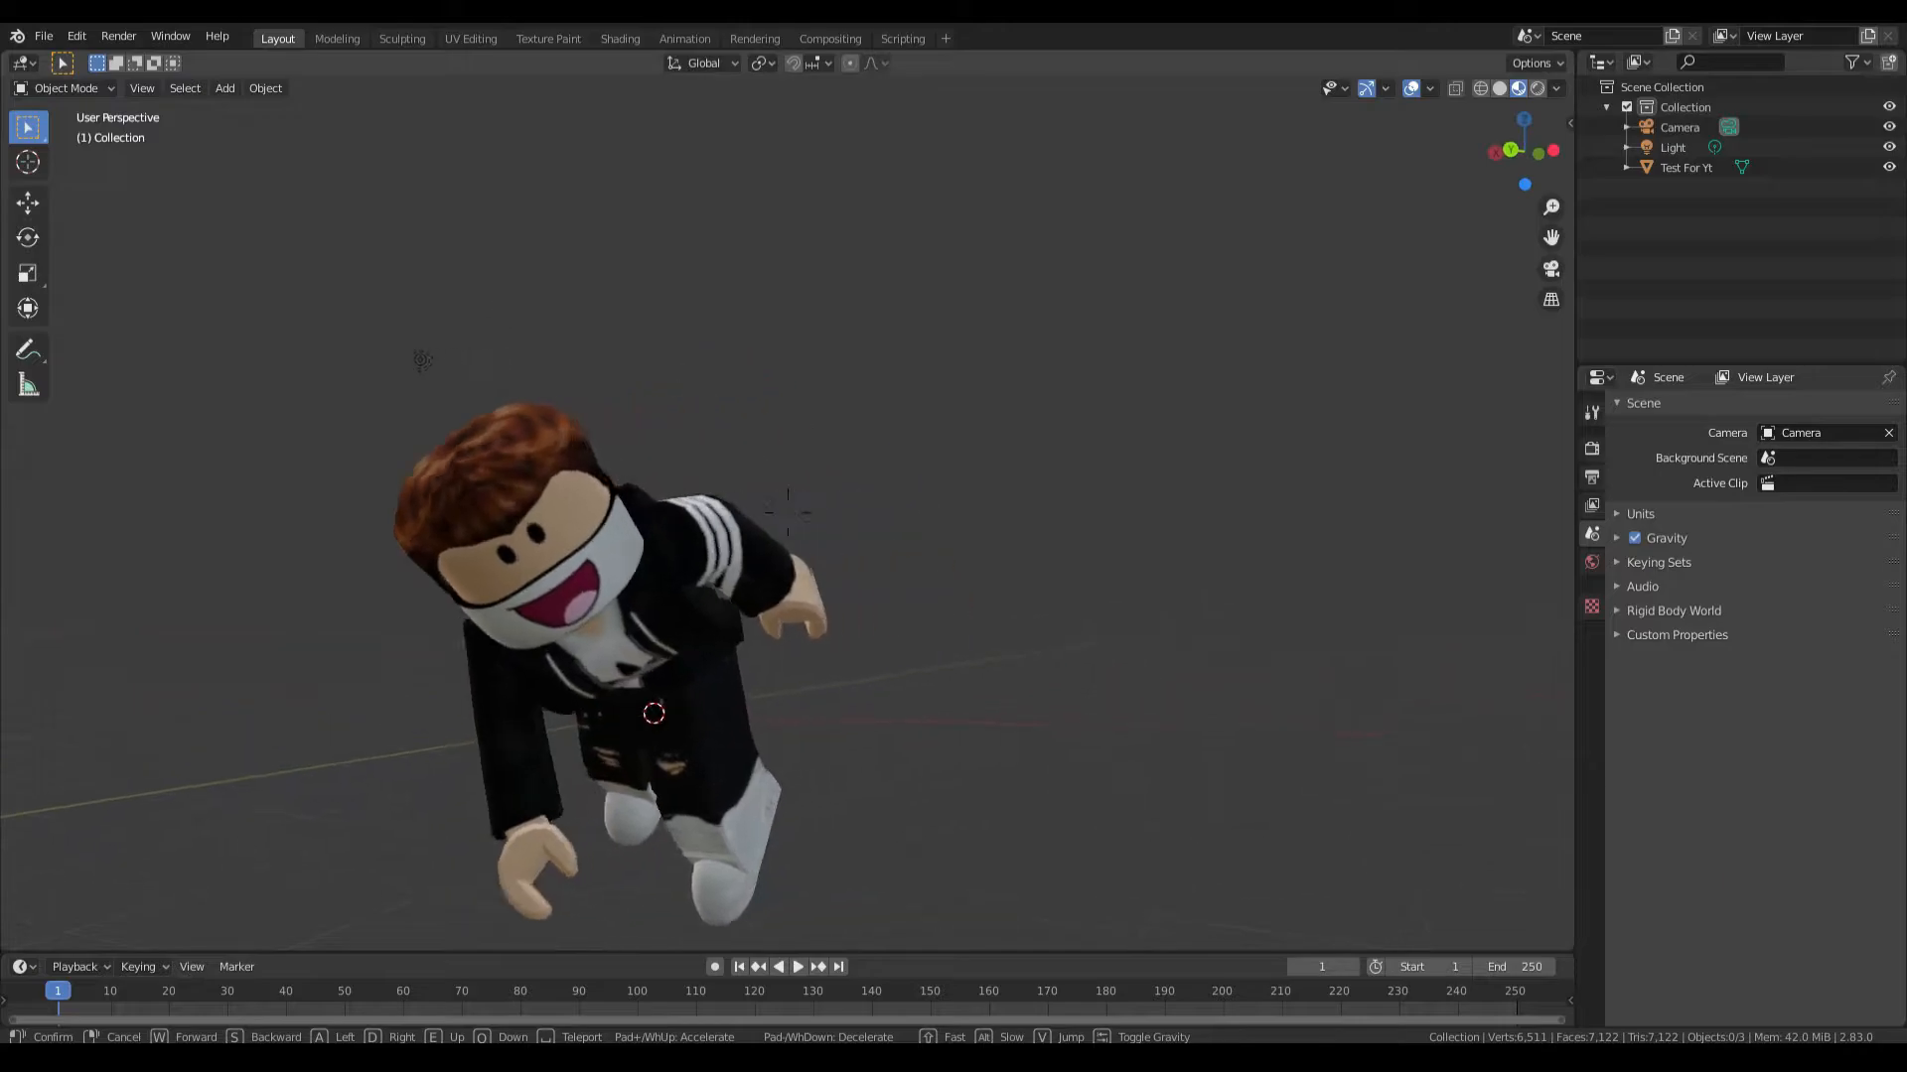
key("w")
key("d")
key("w")
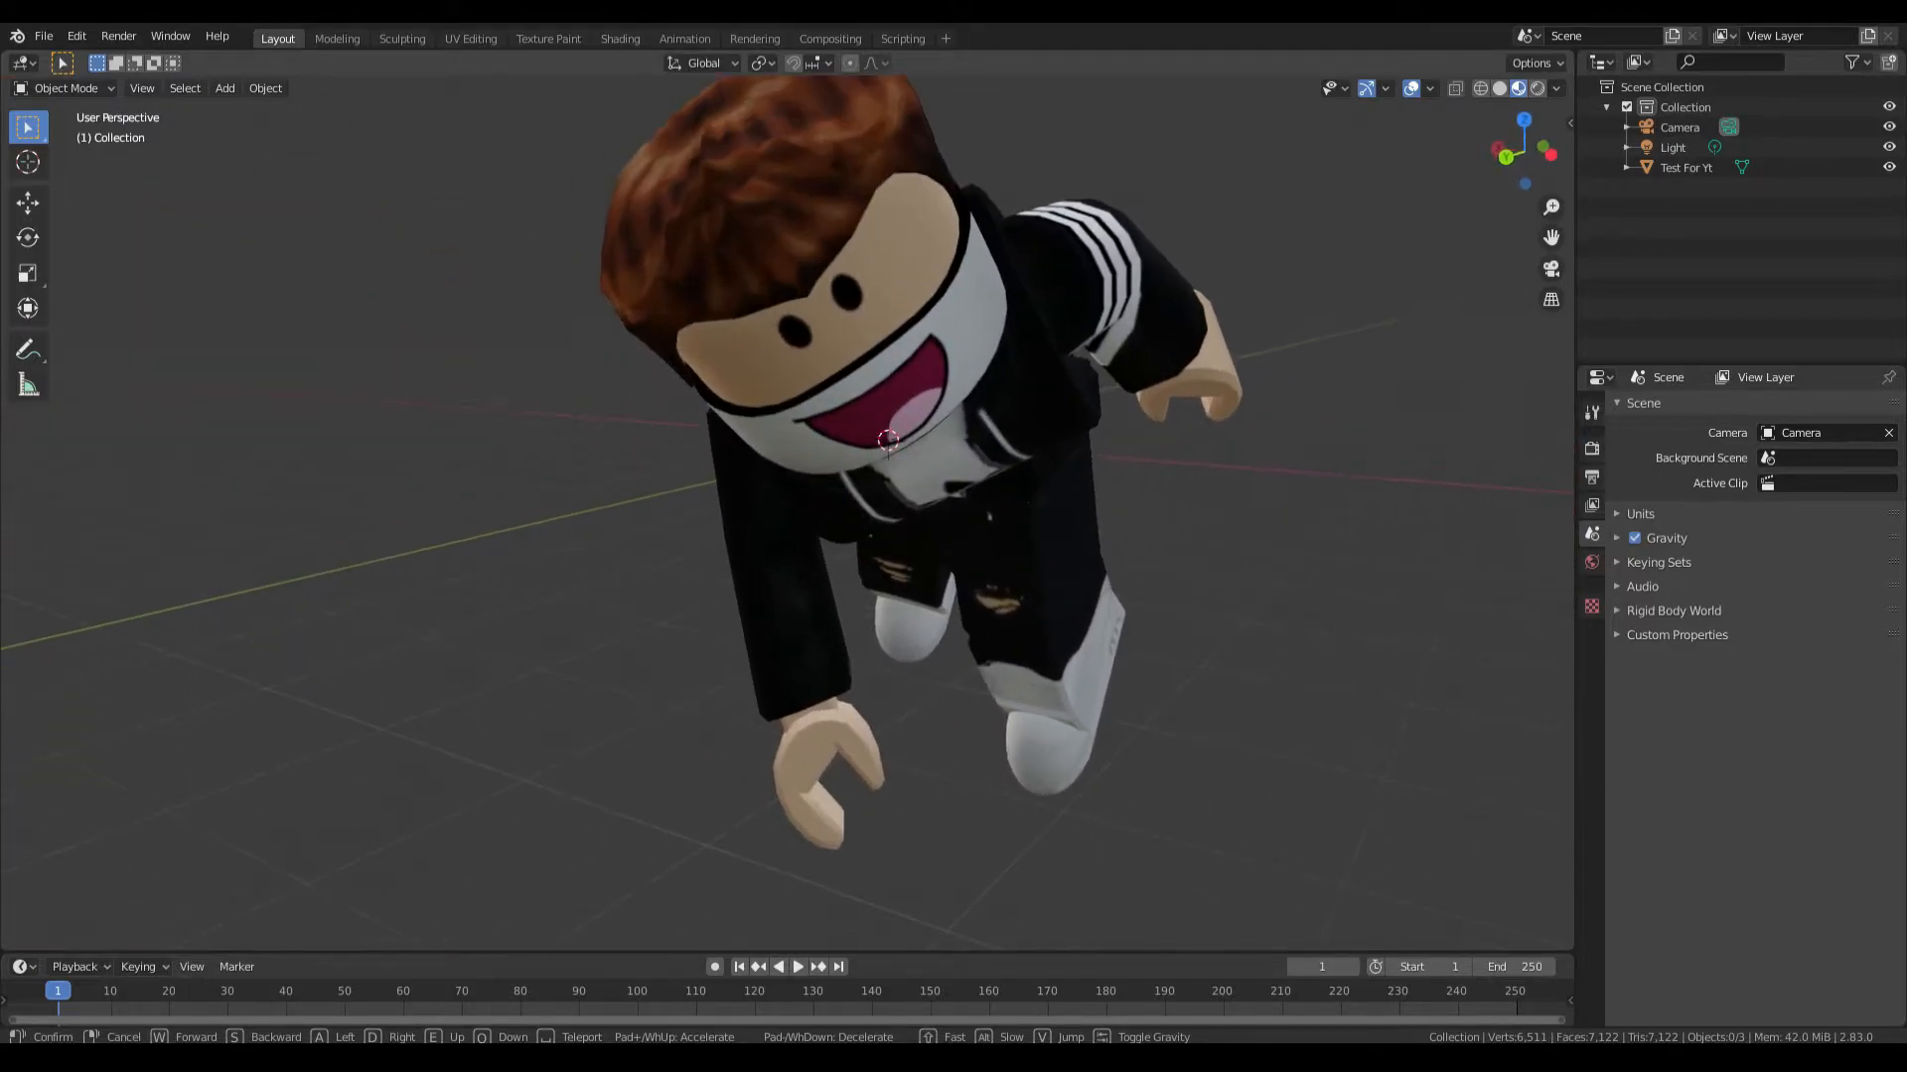
key("d")
key("s")
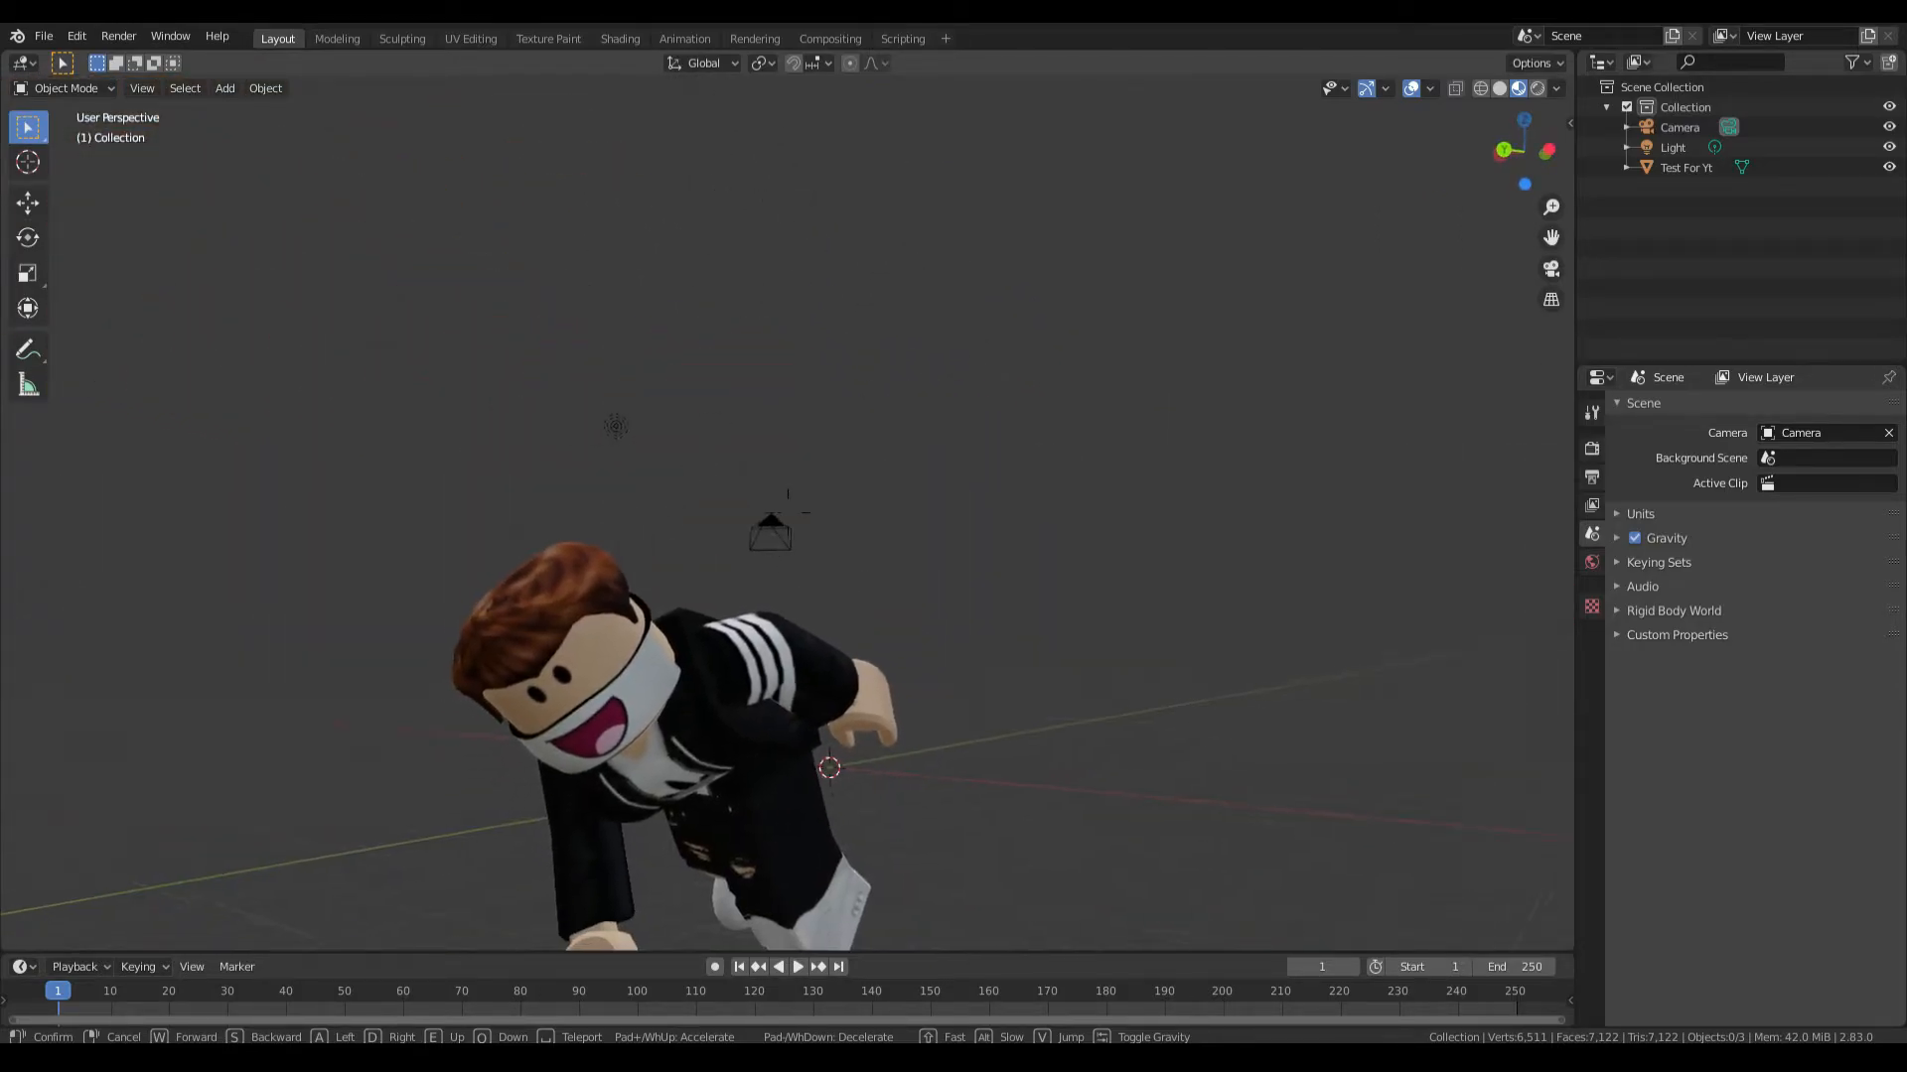
left_click(788, 512)
left_click(791, 539)
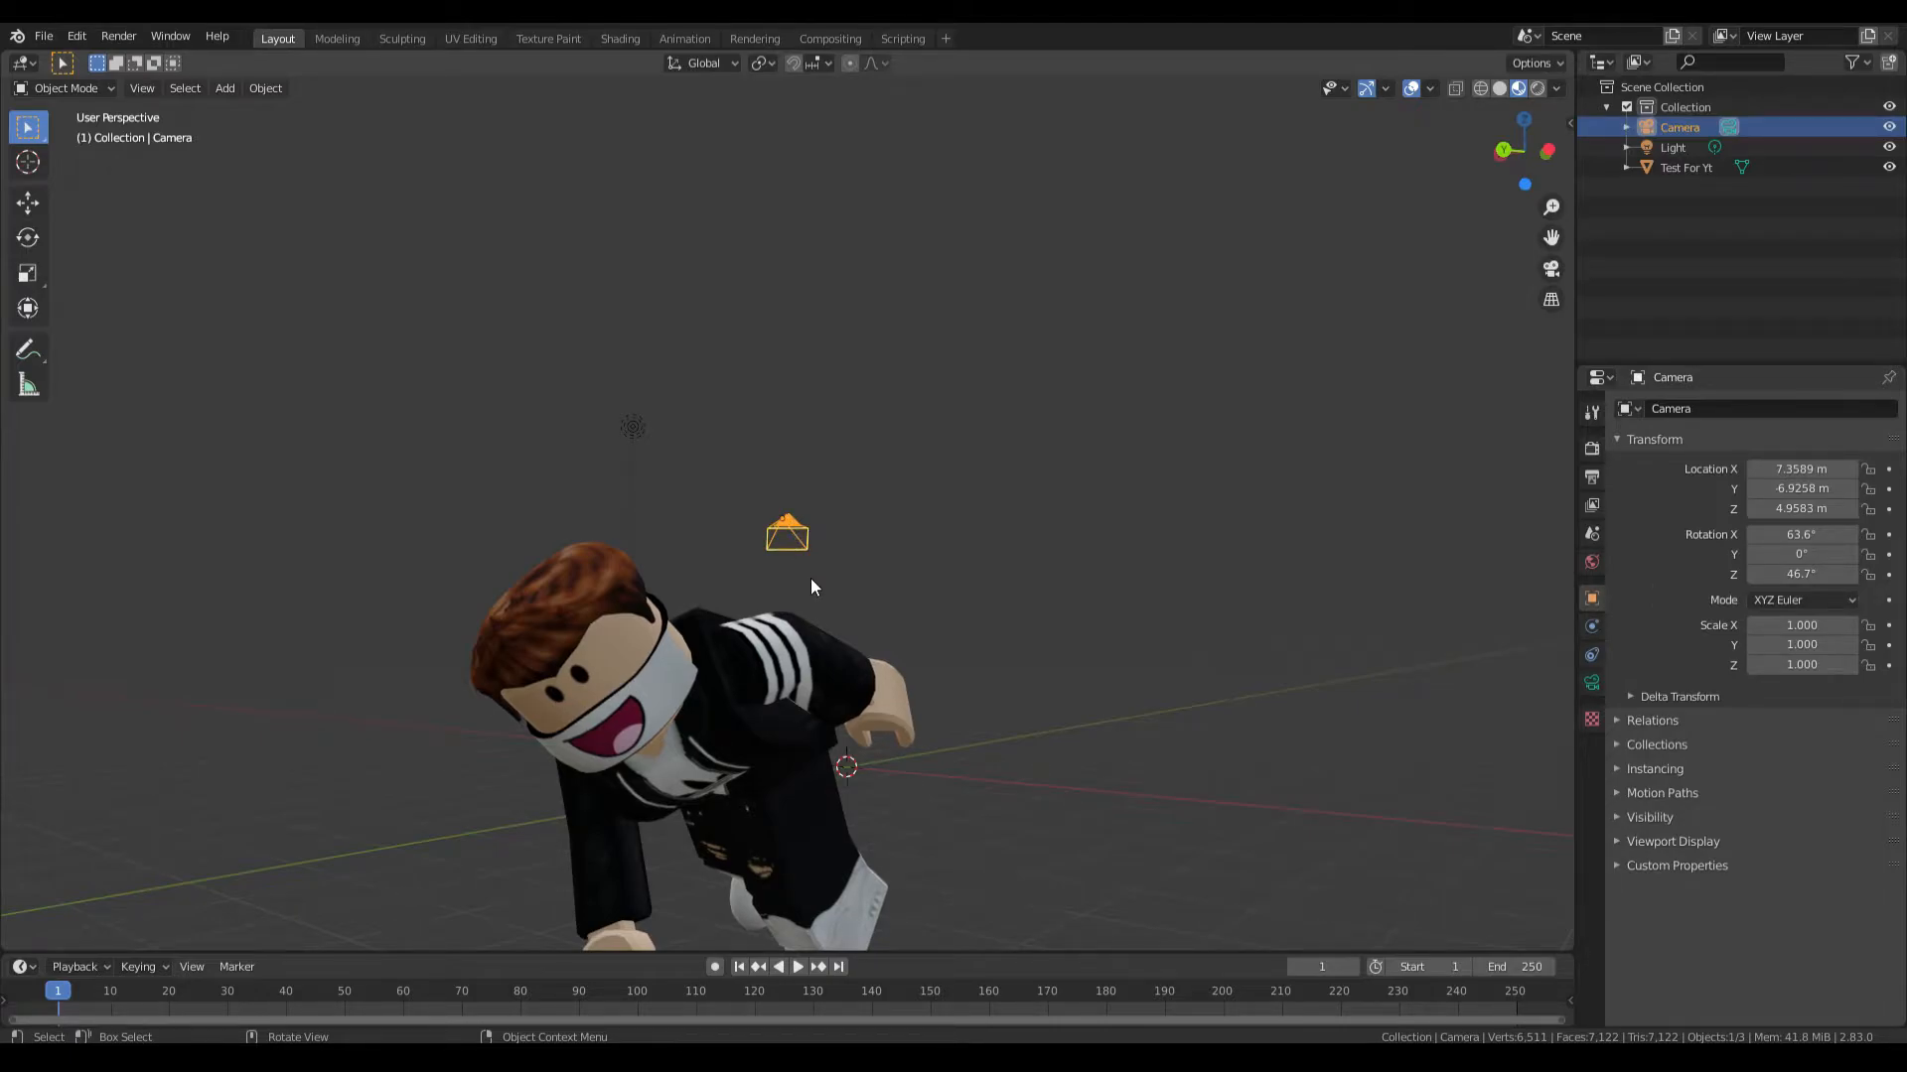
key("KP_0")
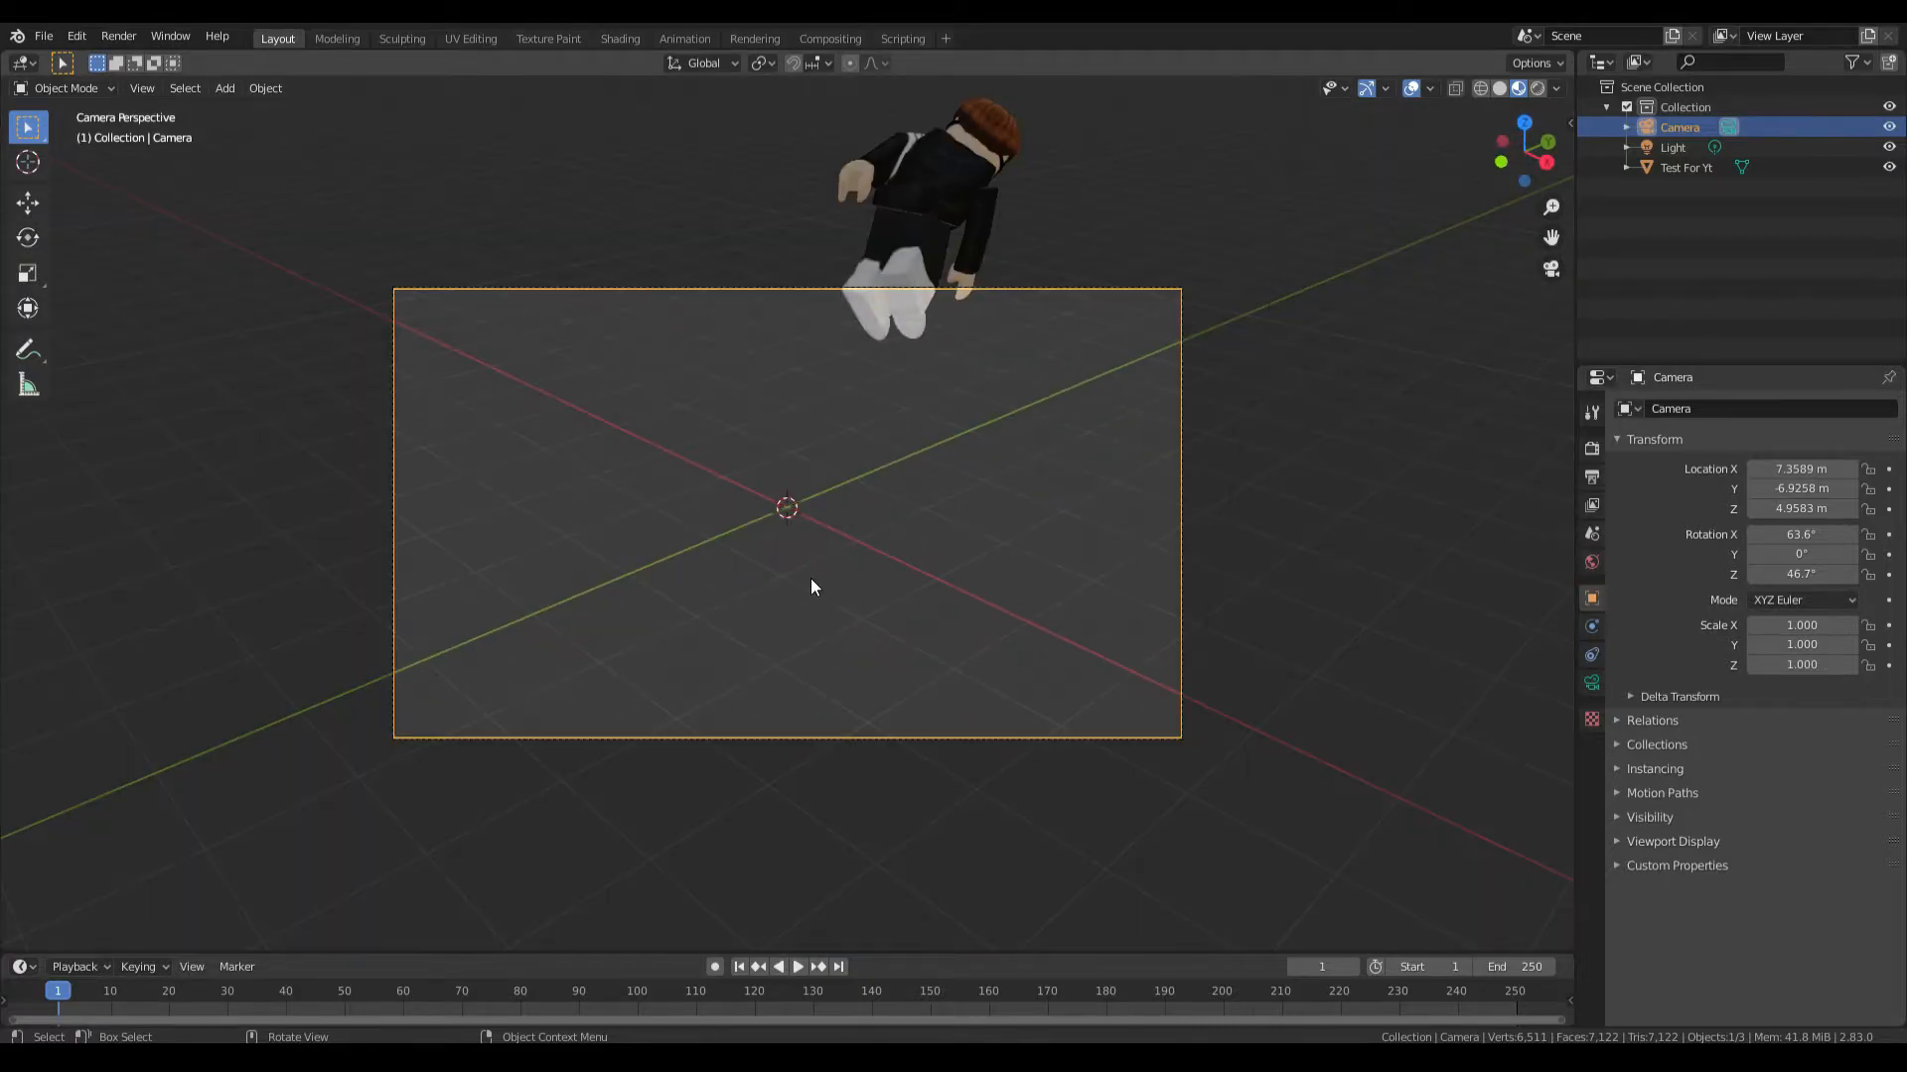
Fly the camera to frame the whole character from the front, at about (-12.3, 14.7, 1.6) m and rotated about (88°, 0°, 224°)
key("shift+grave")
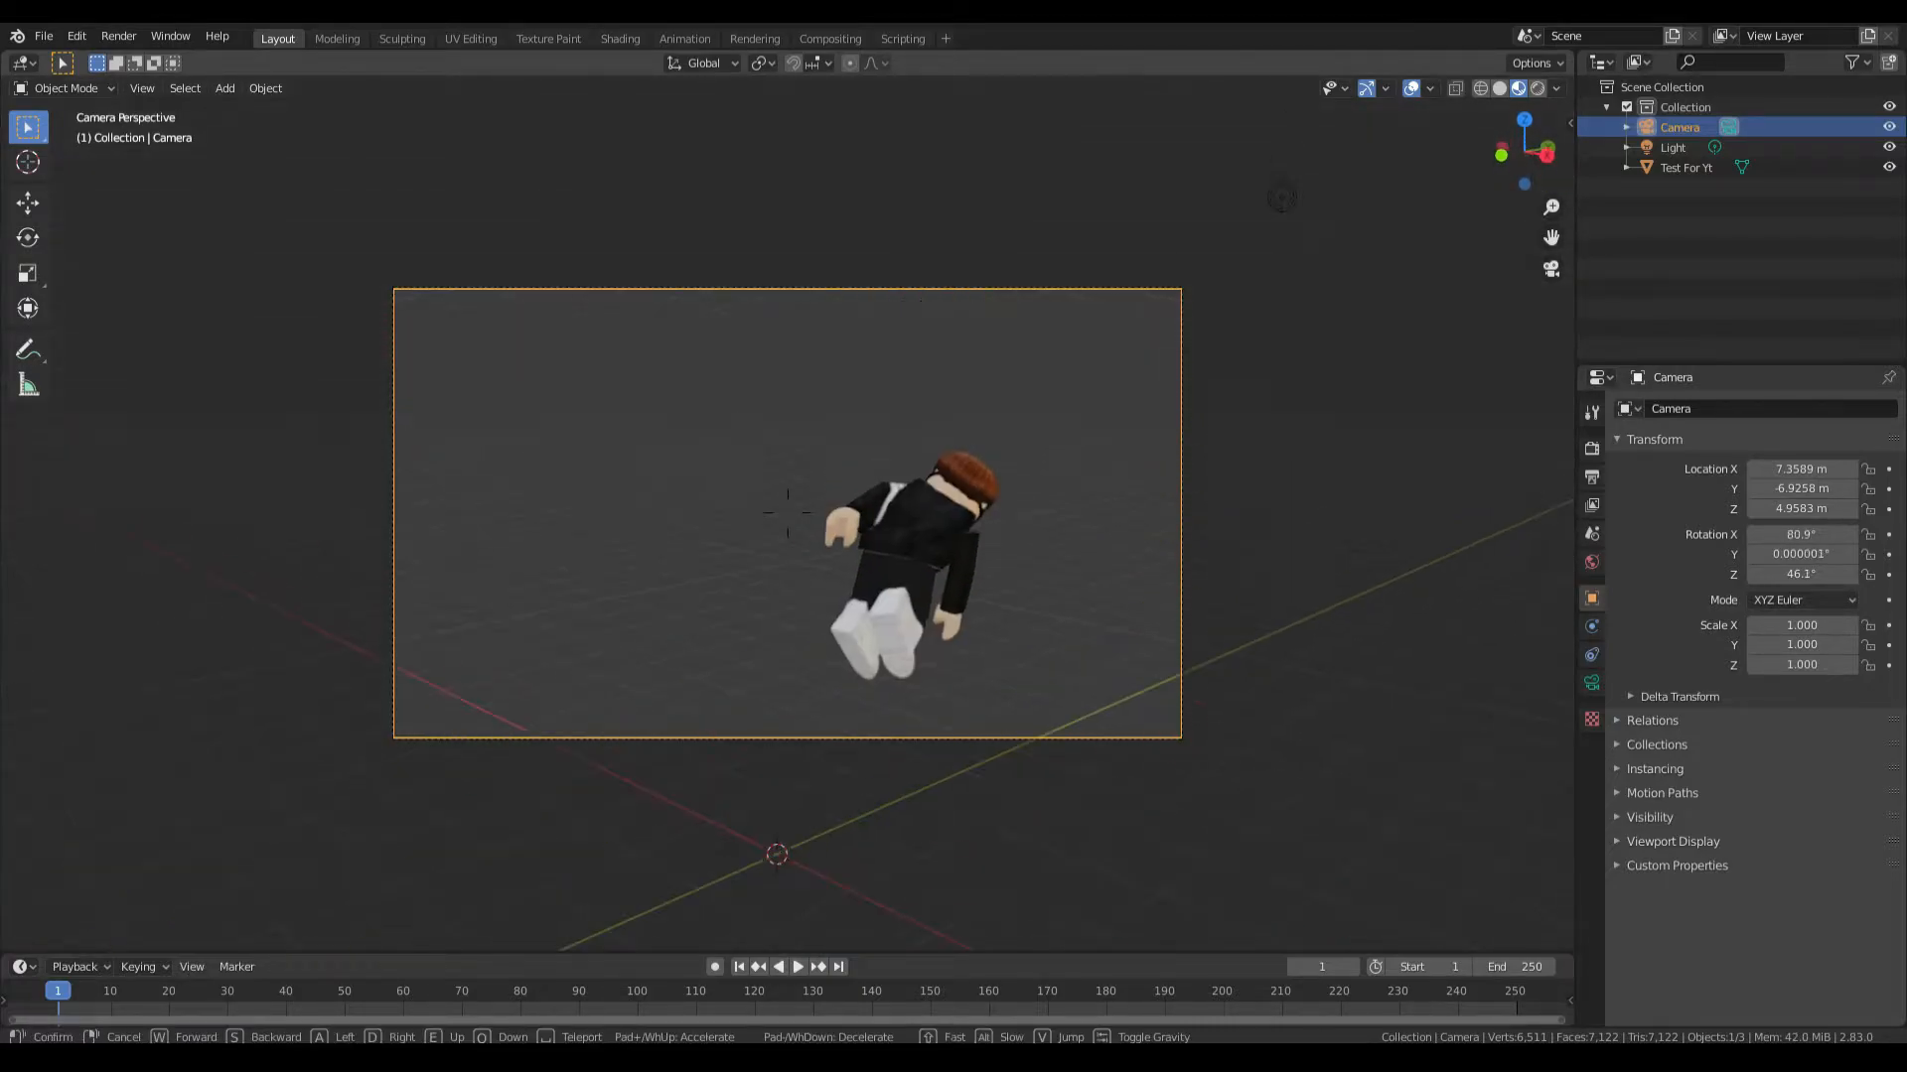
key("d")
key("w")
key("d")
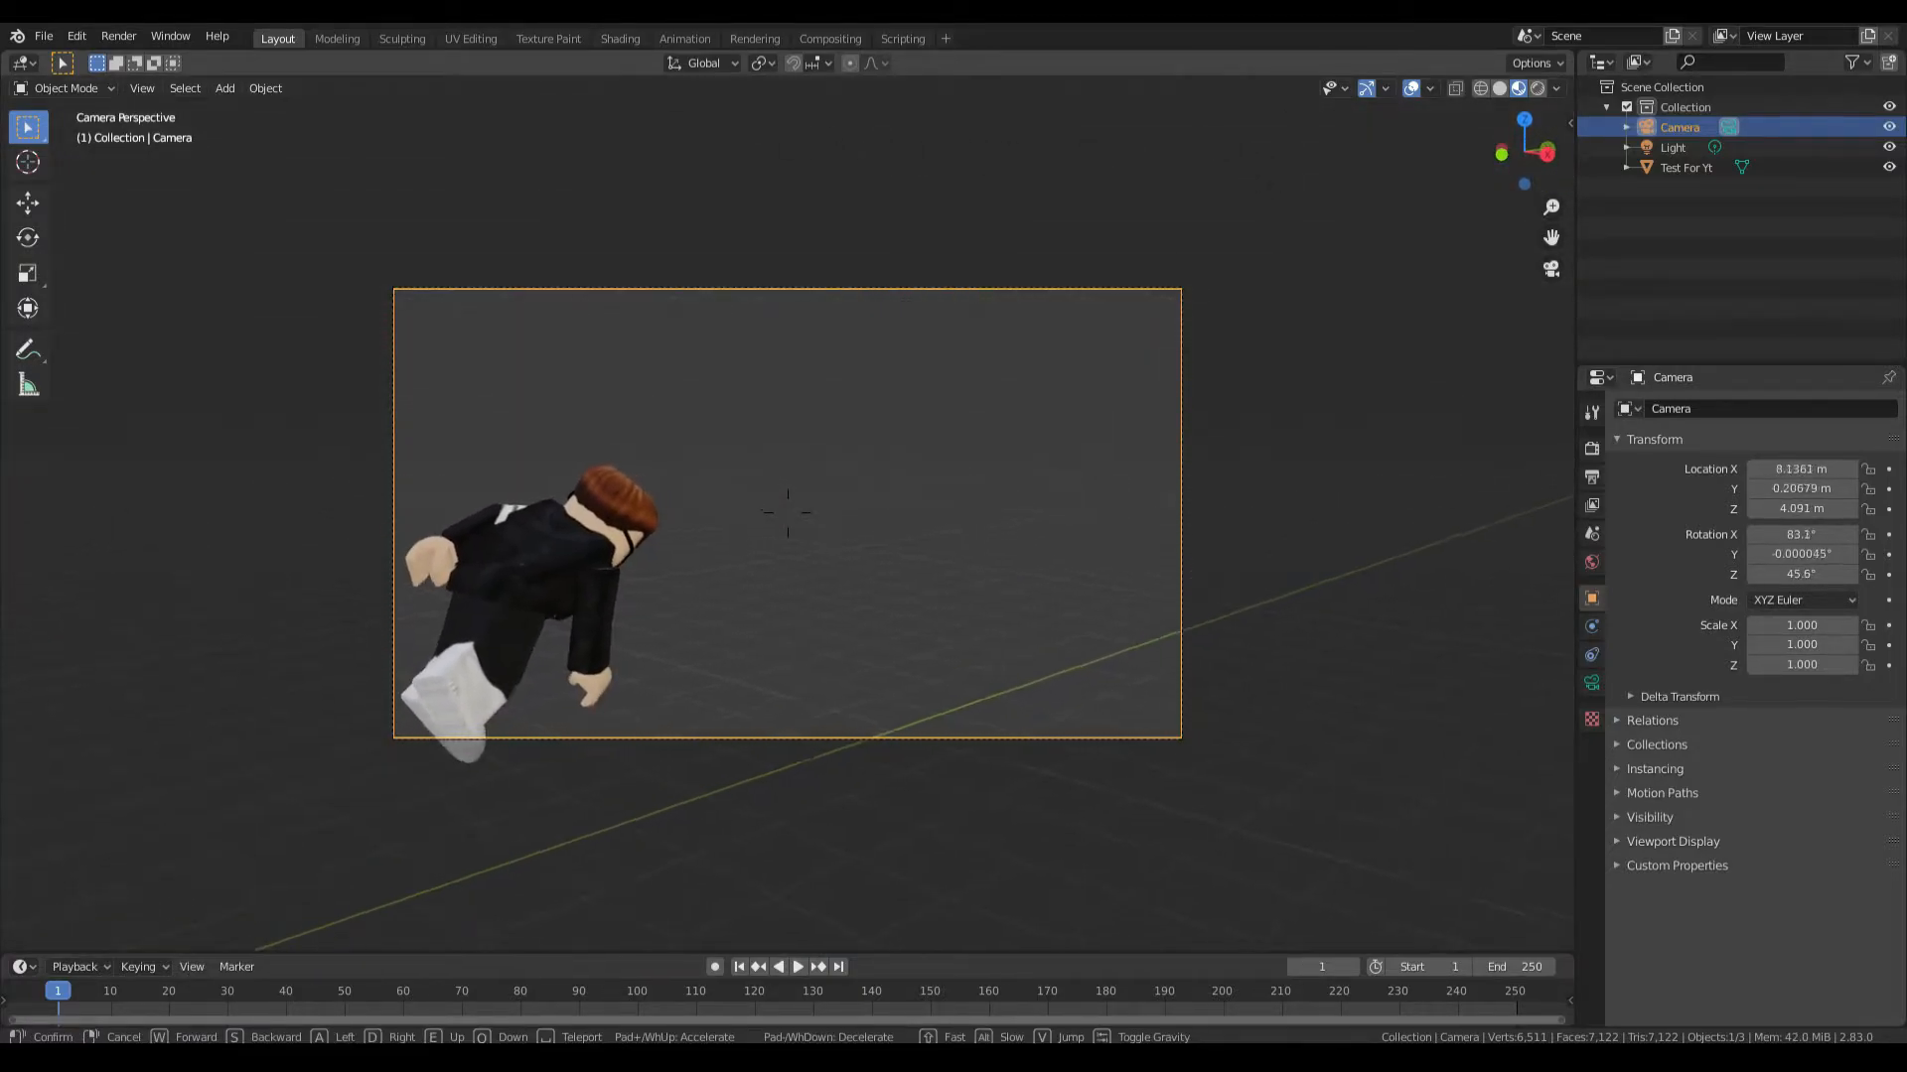
key("w")
key("d")
key("w")
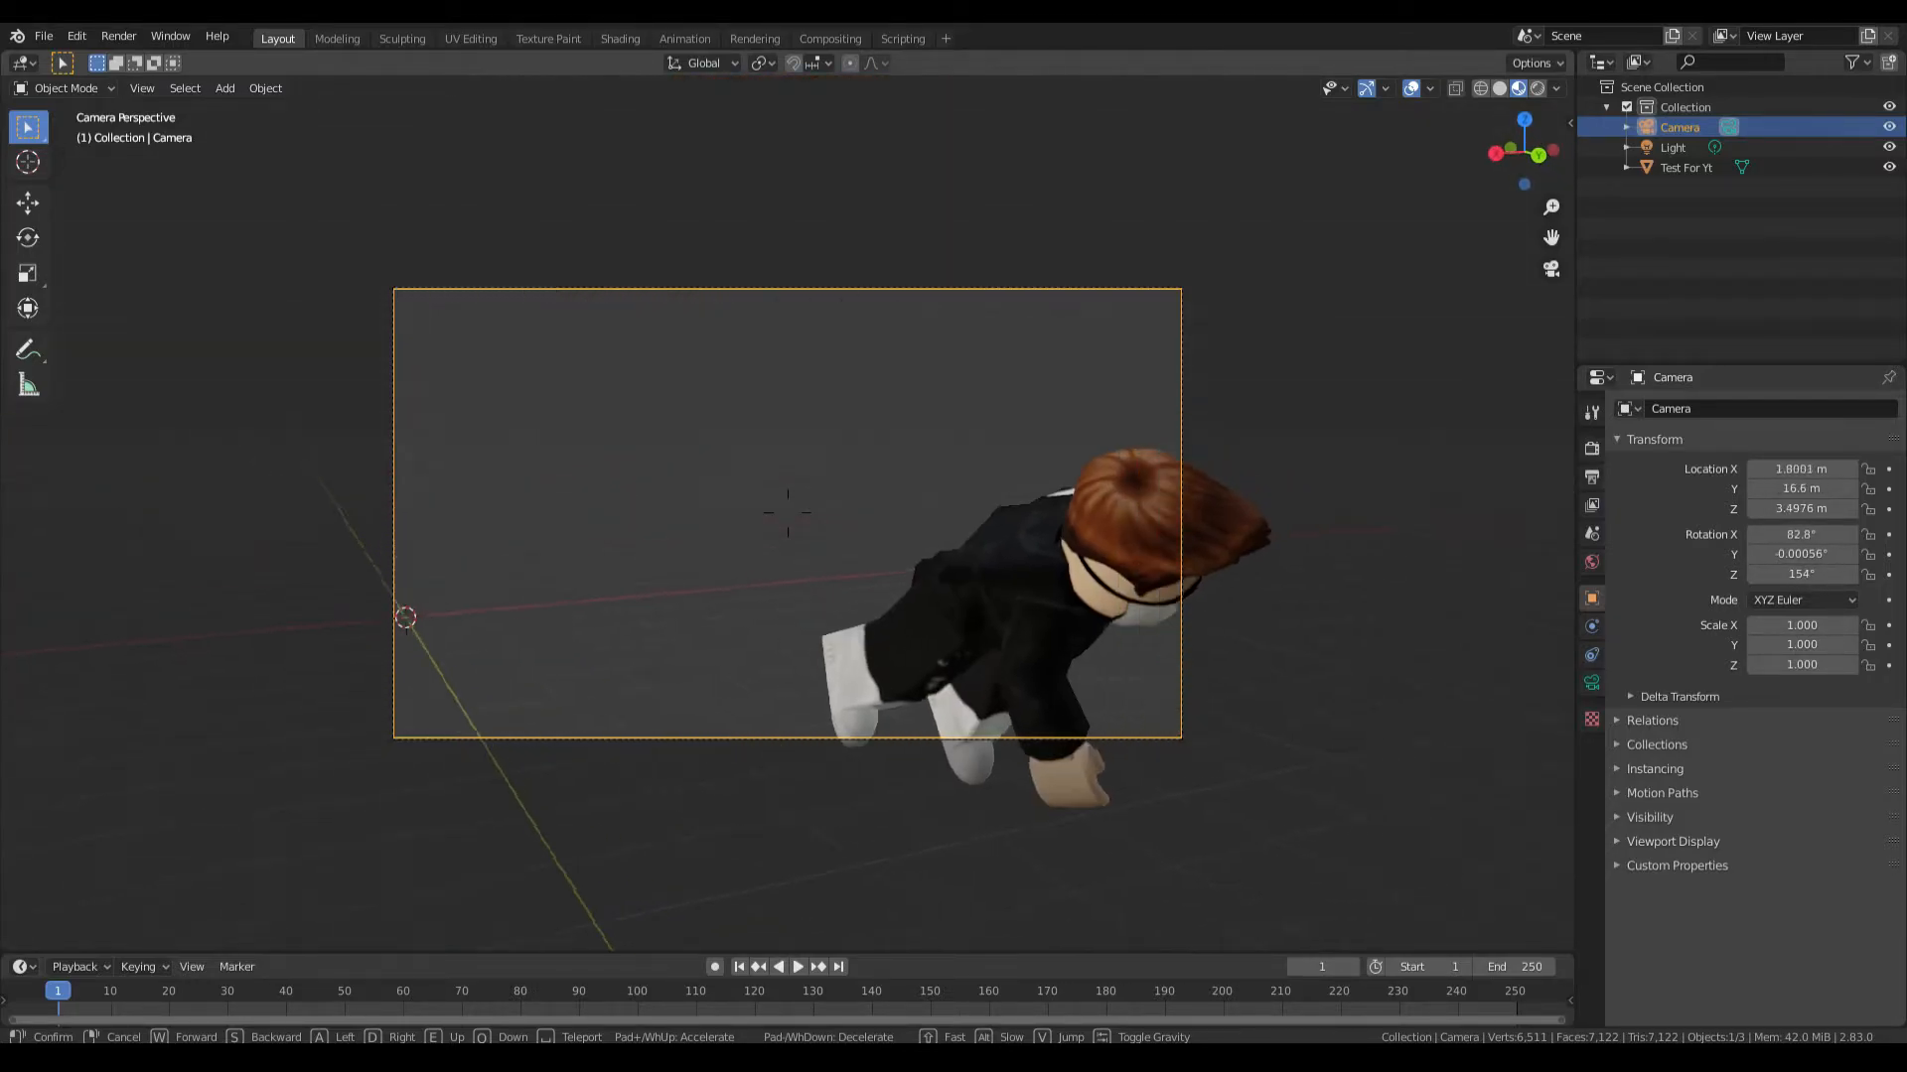
key("d")
key("w")
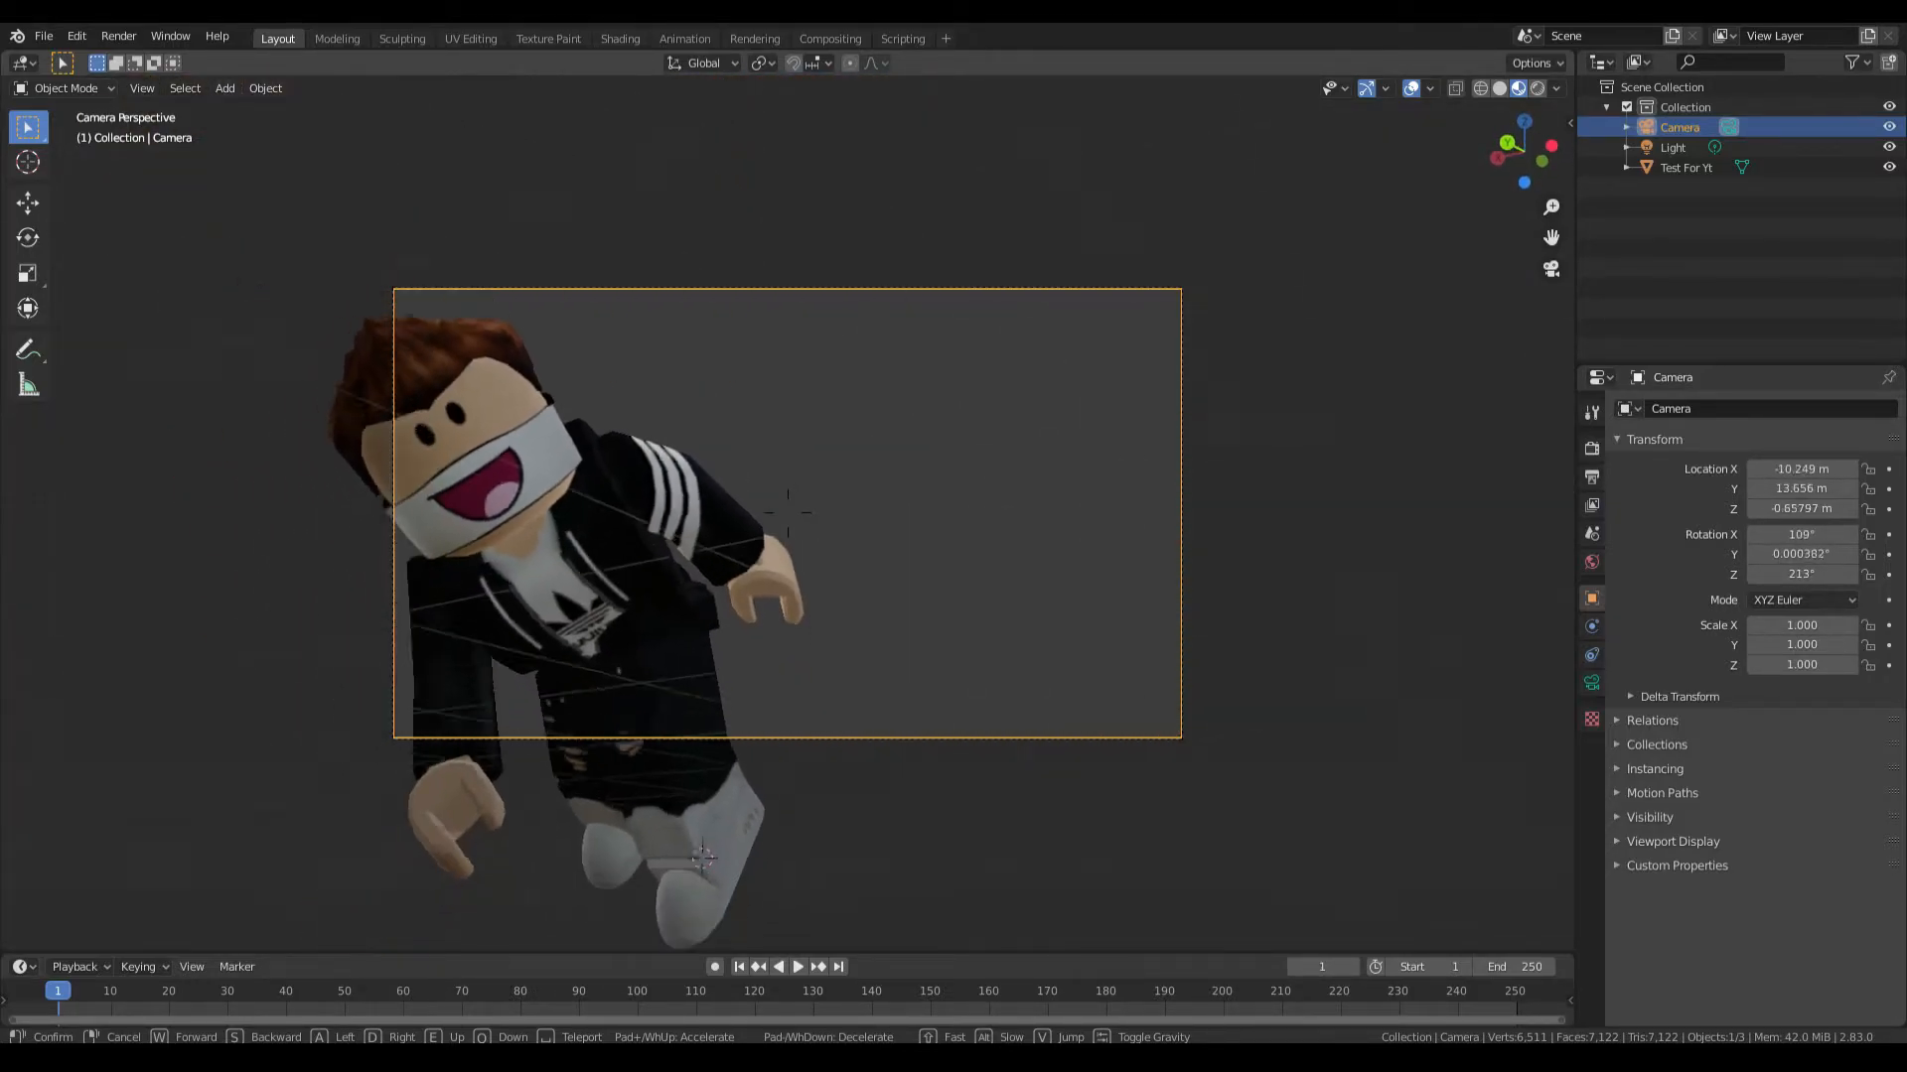
key("s")
key("w")
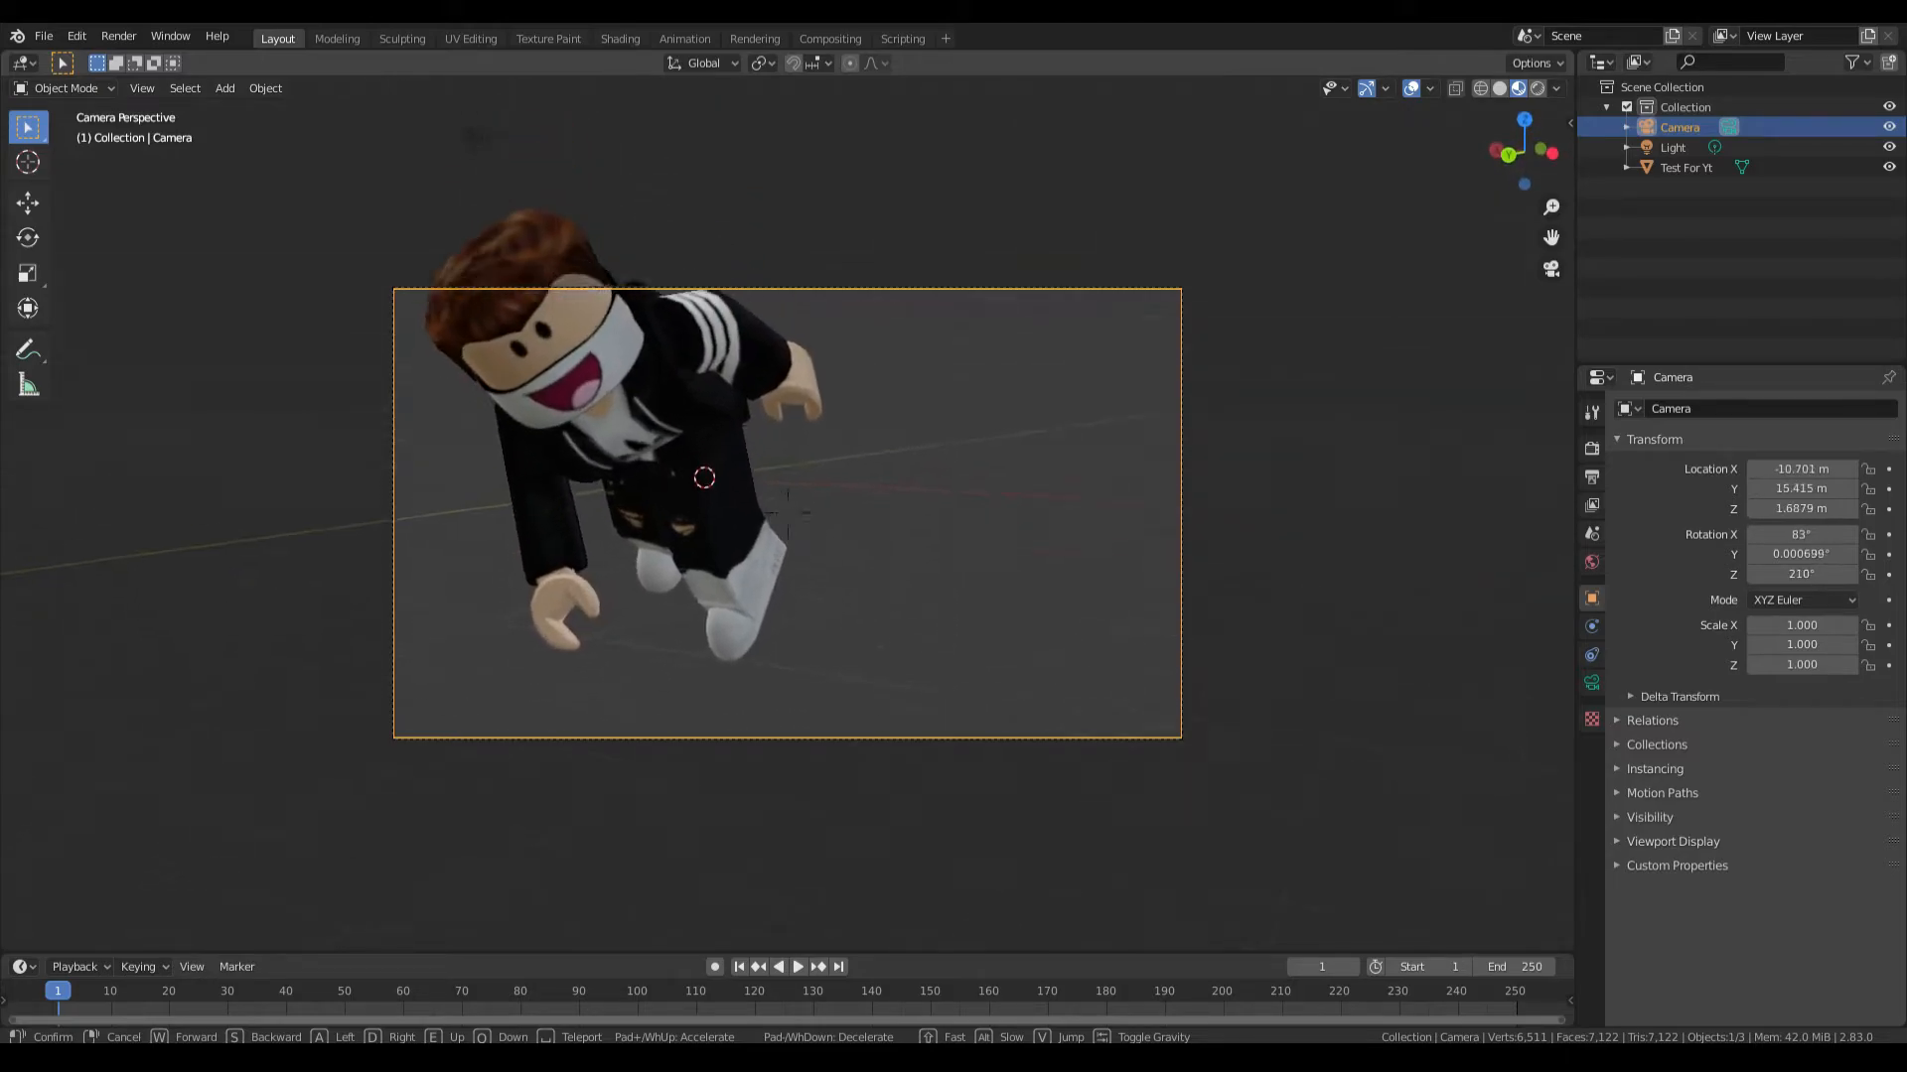
key("a")
key("d")
key("s")
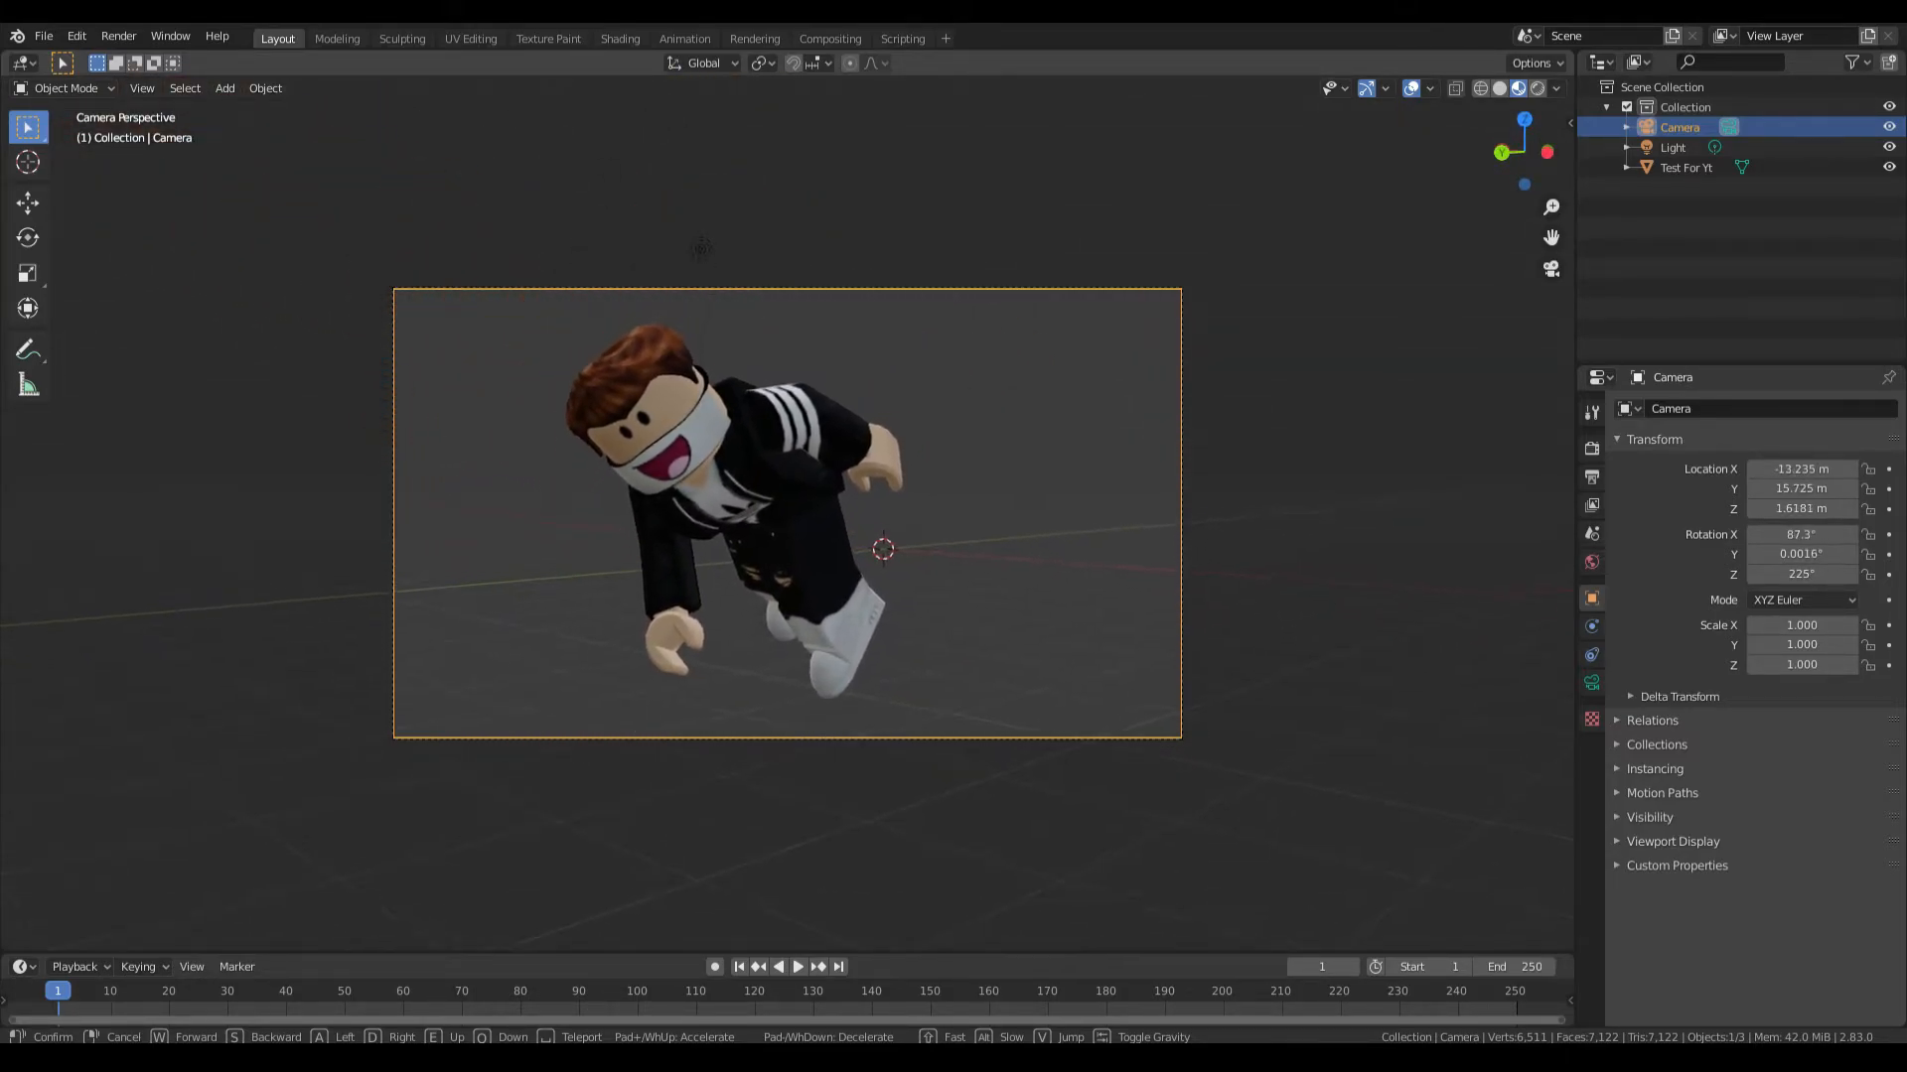
key("w")
left_click(789, 522)
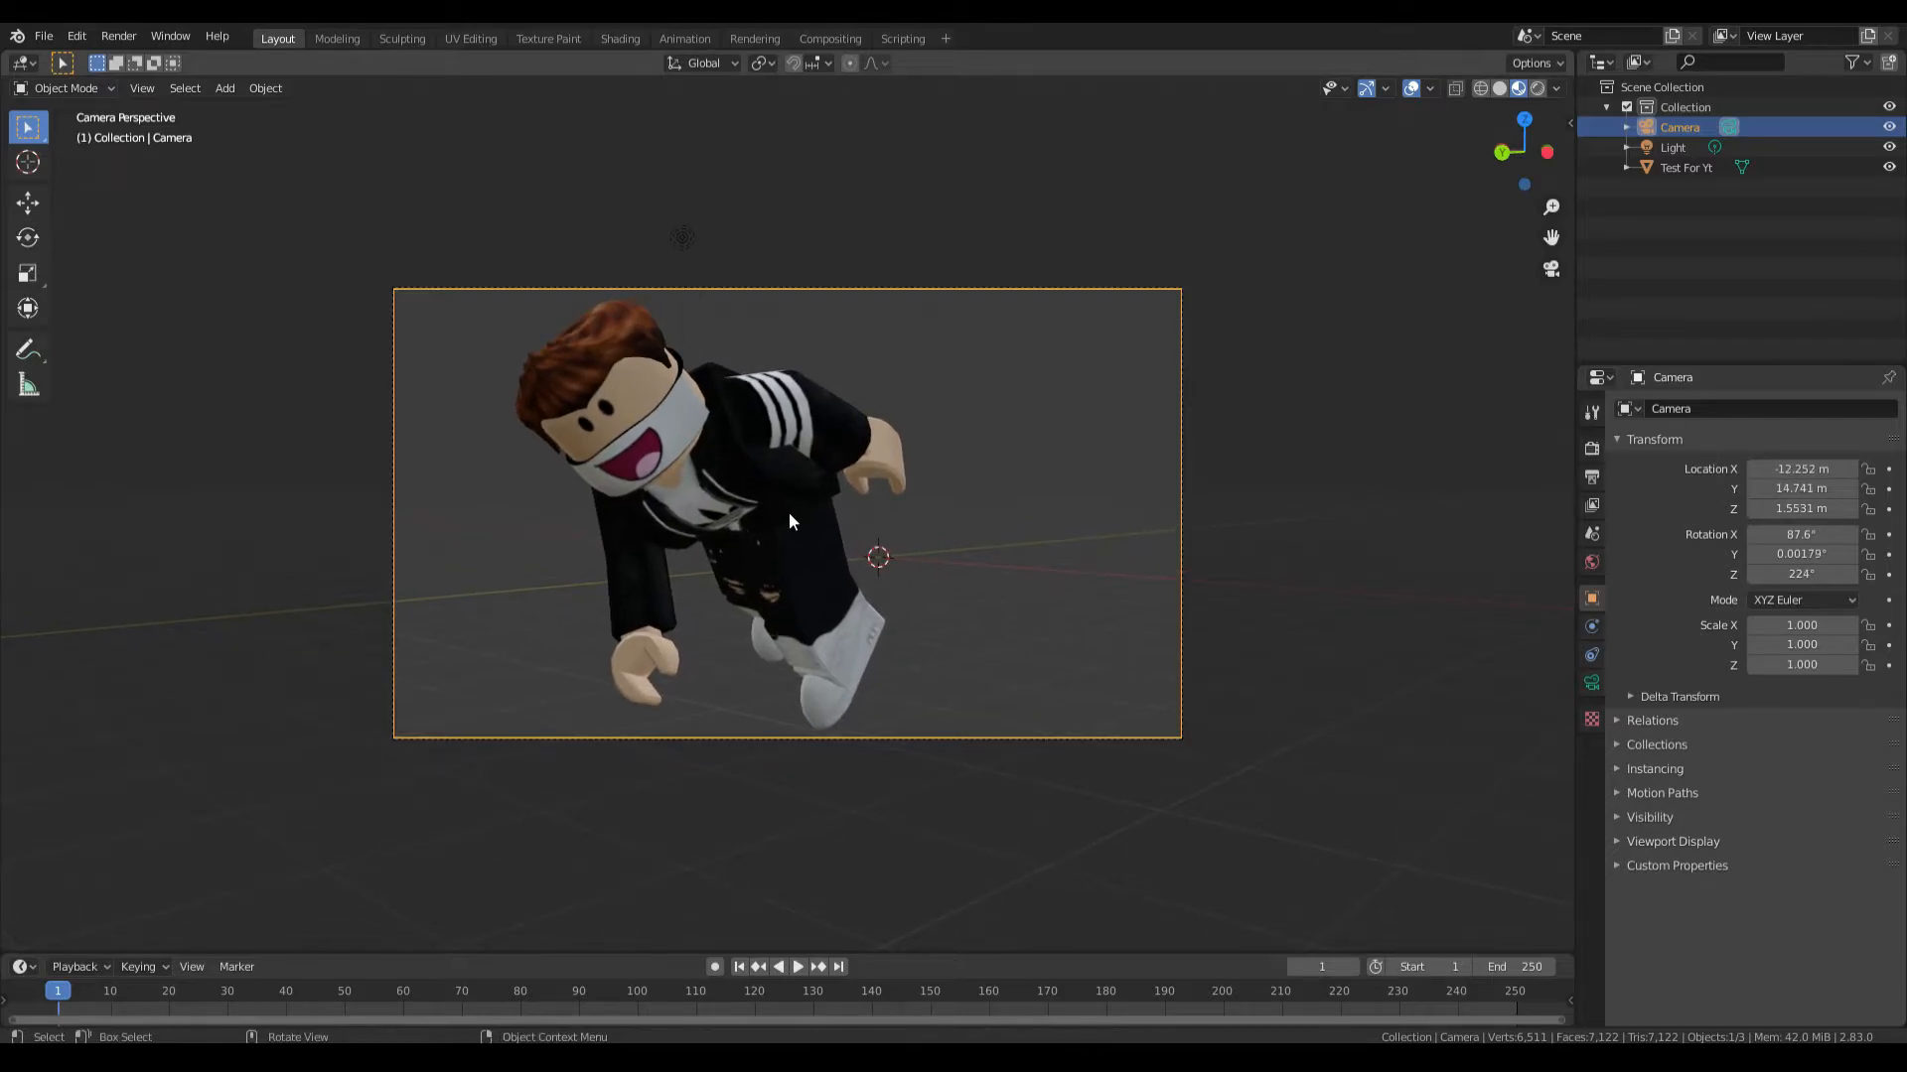
Leave the camera view, deselect the camera and examine the character, camera and light together from a distance
key("KP_0")
right_click(814, 518)
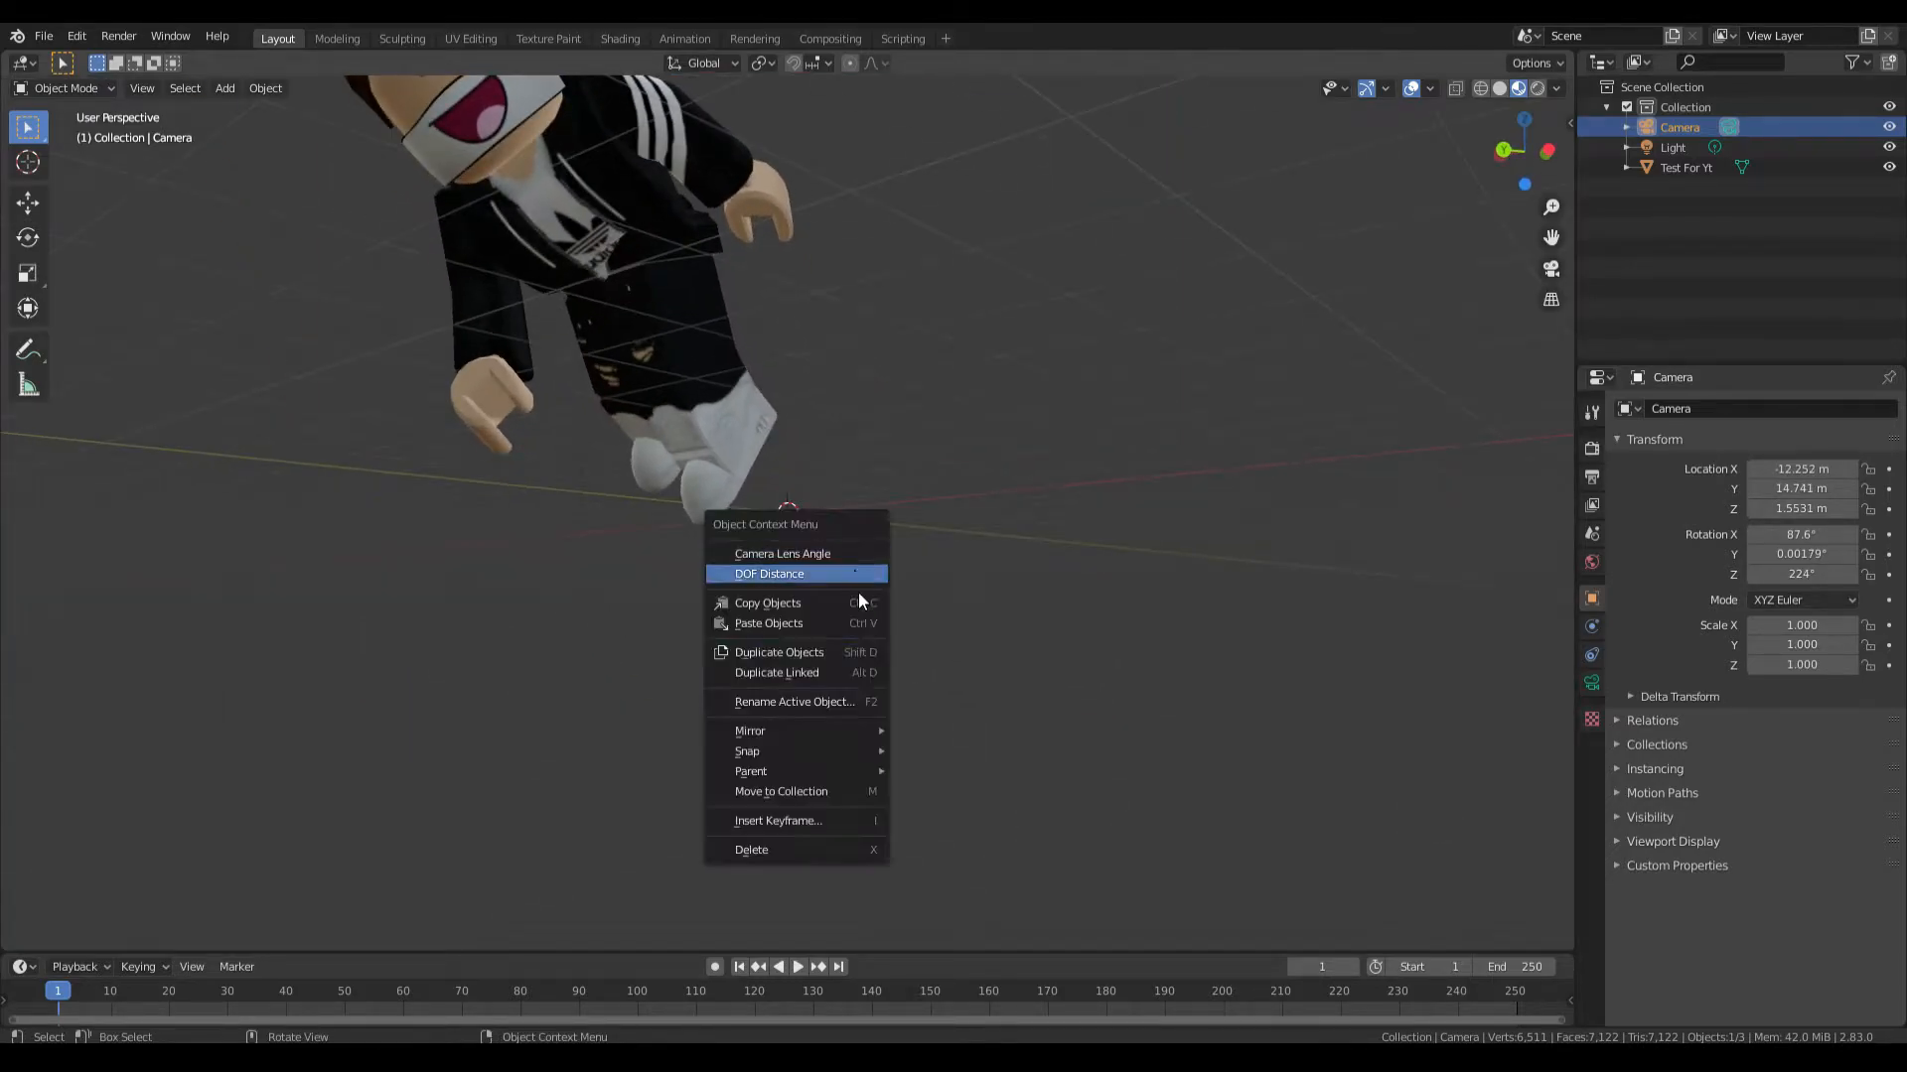
left_click(1073, 610)
key("shift+grave")
key("s")
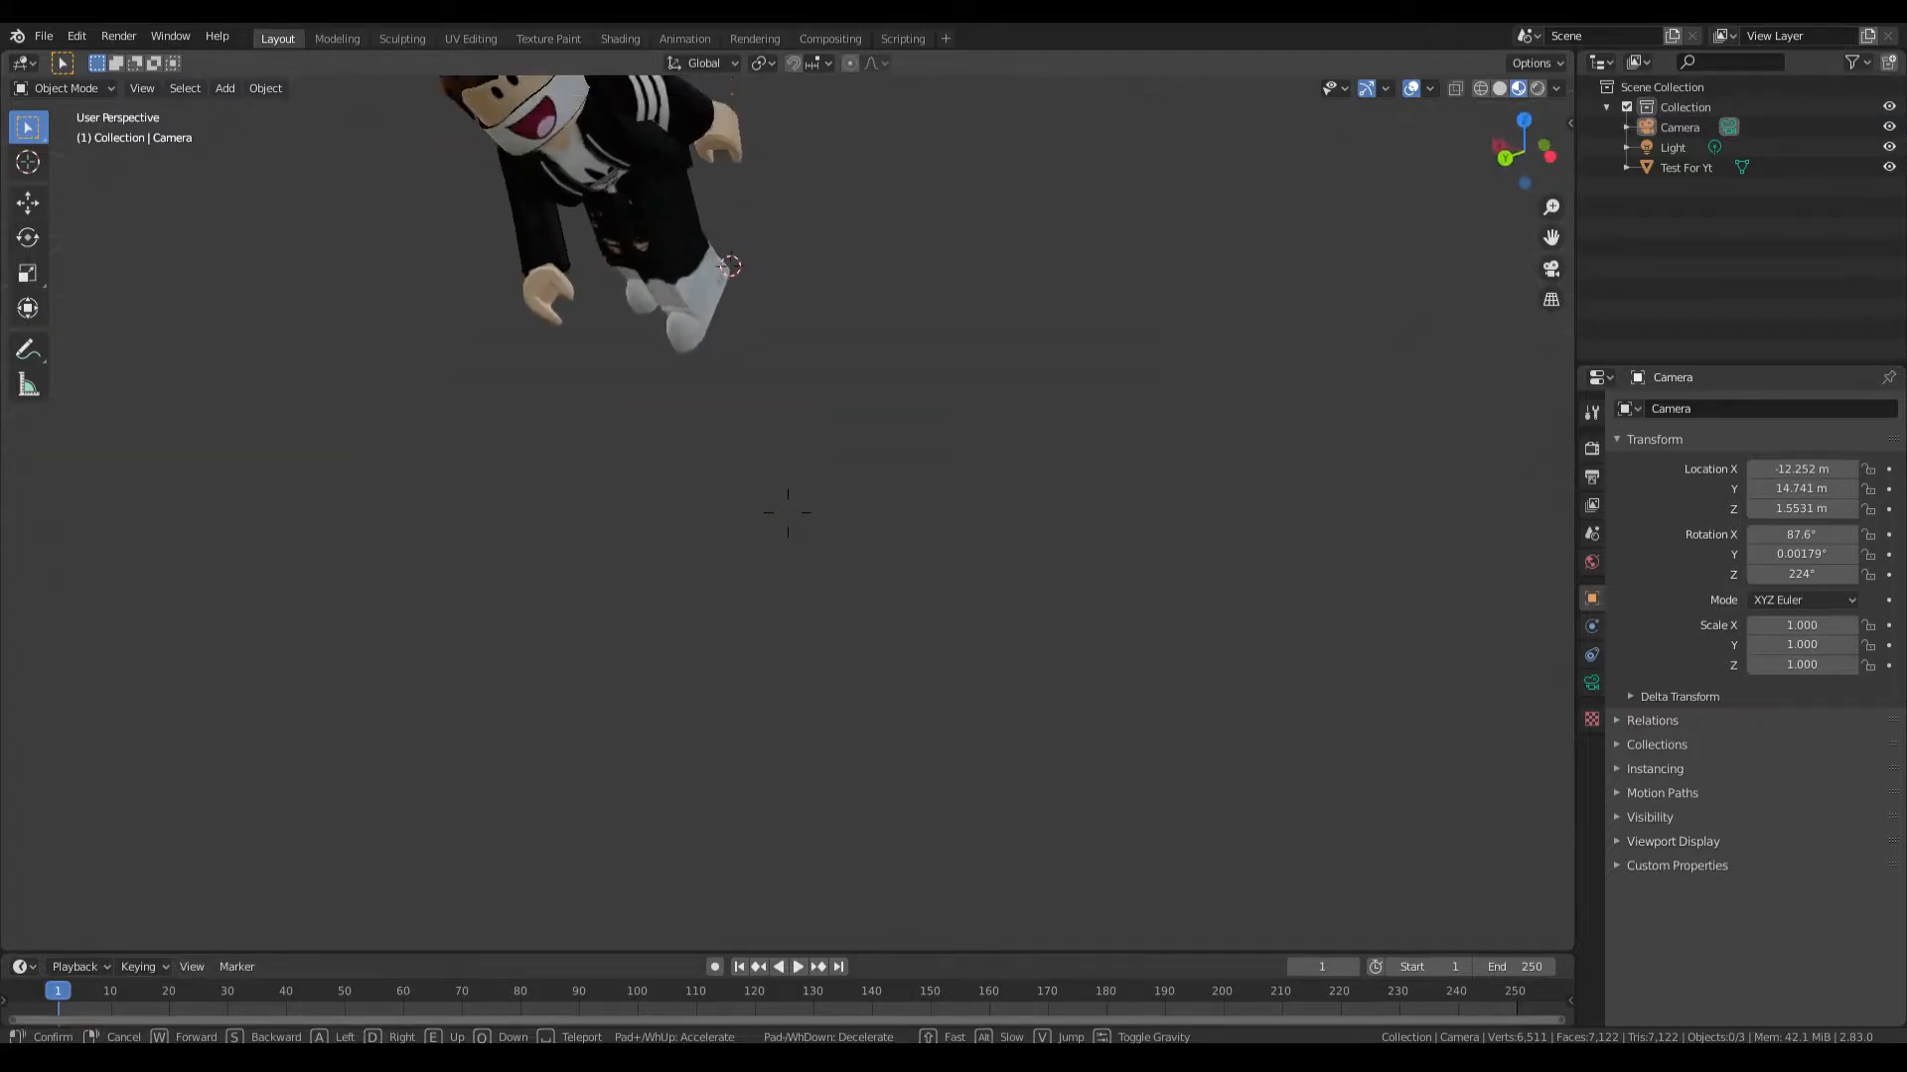
key("a")
key("s")
key("w")
left_click(788, 514)
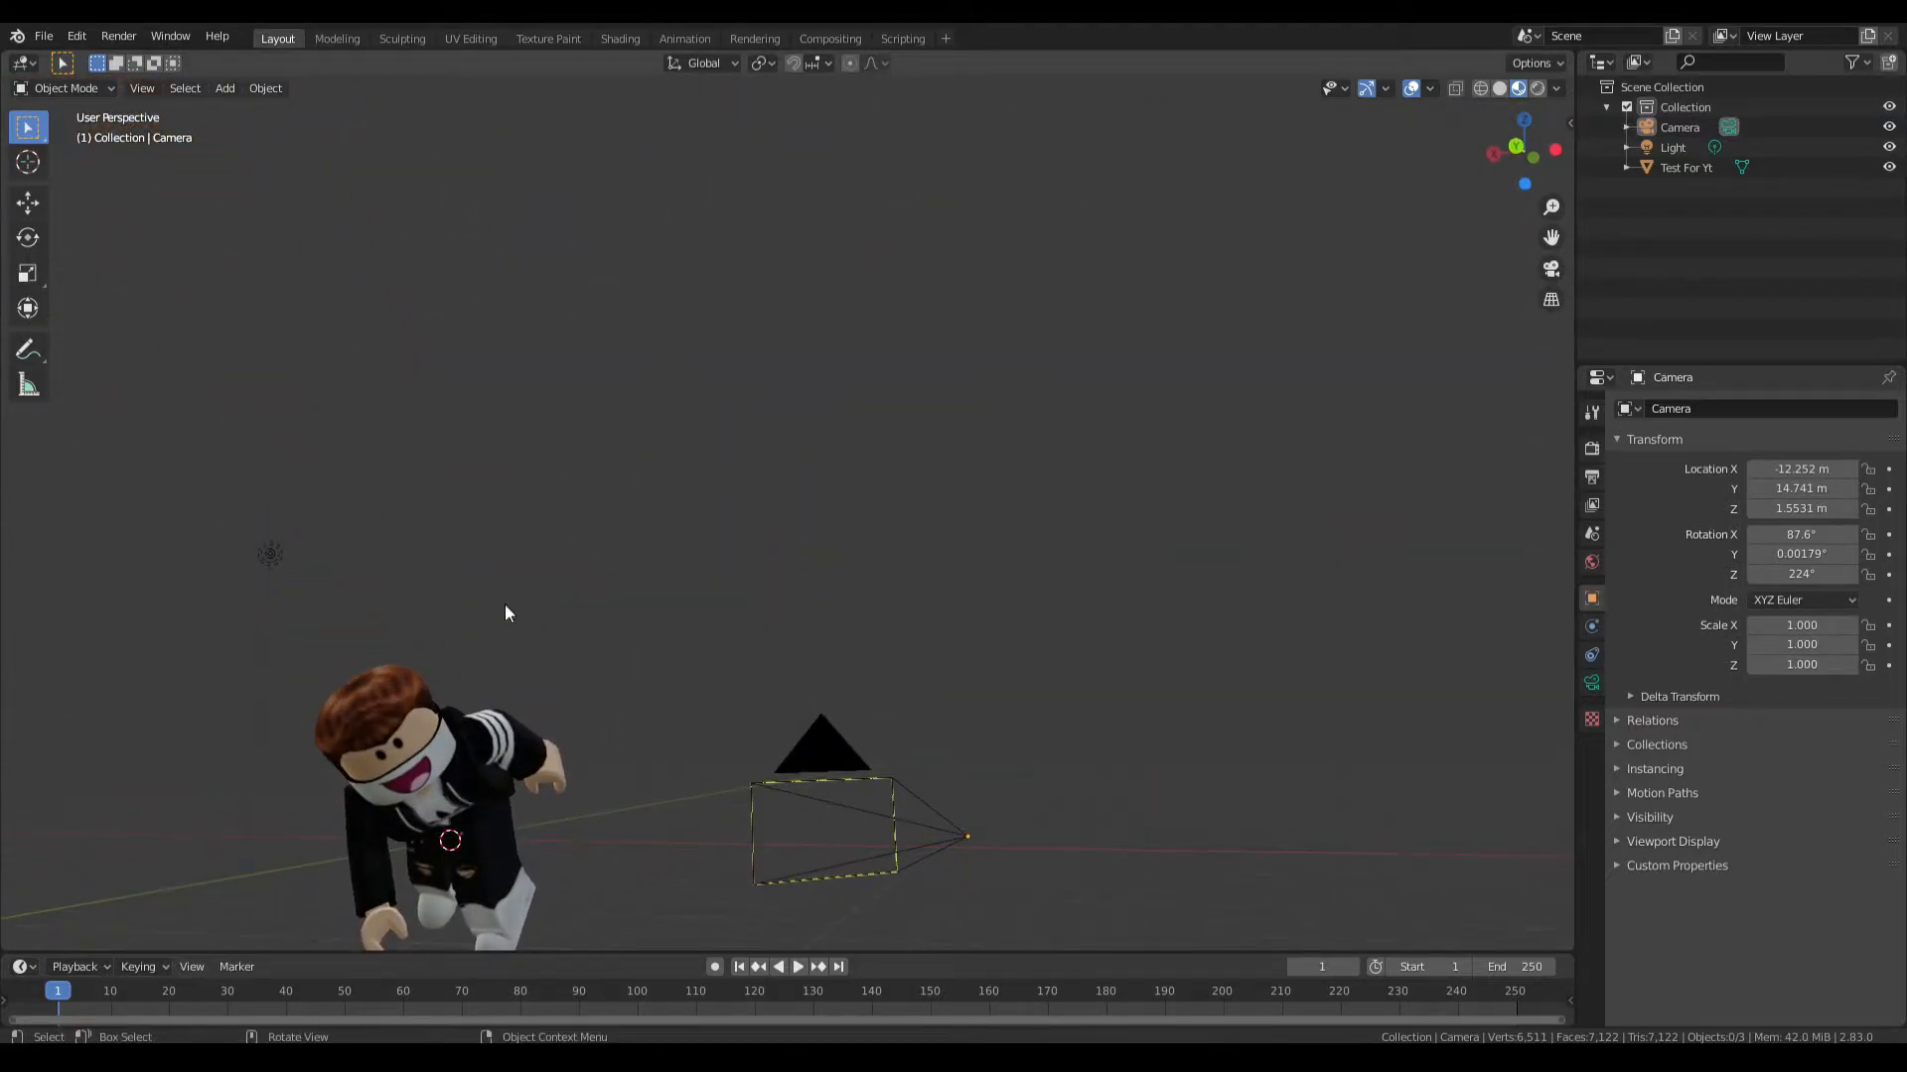
Rotate the scene camera freely with the Rotate tool to about (85°, -3°, 243°) and look through it
left_click(759, 779)
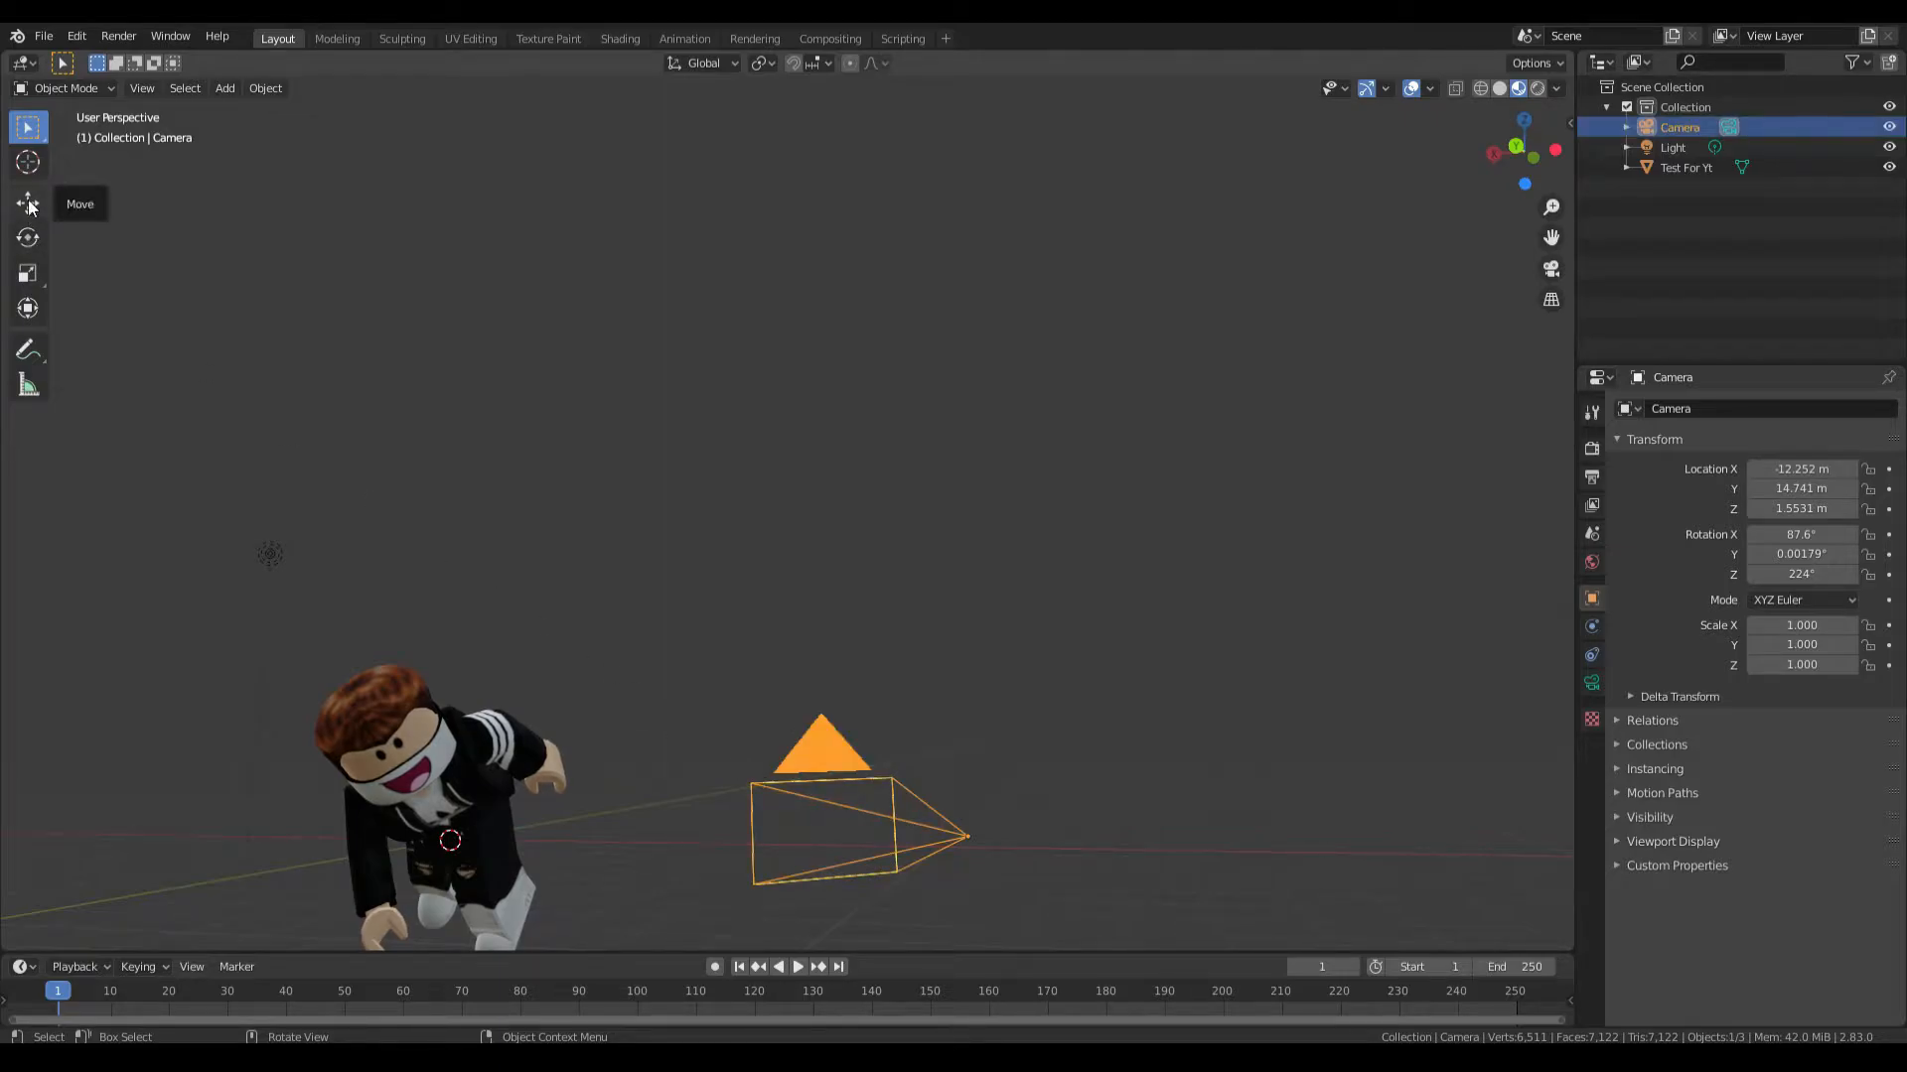
left_click(28, 237)
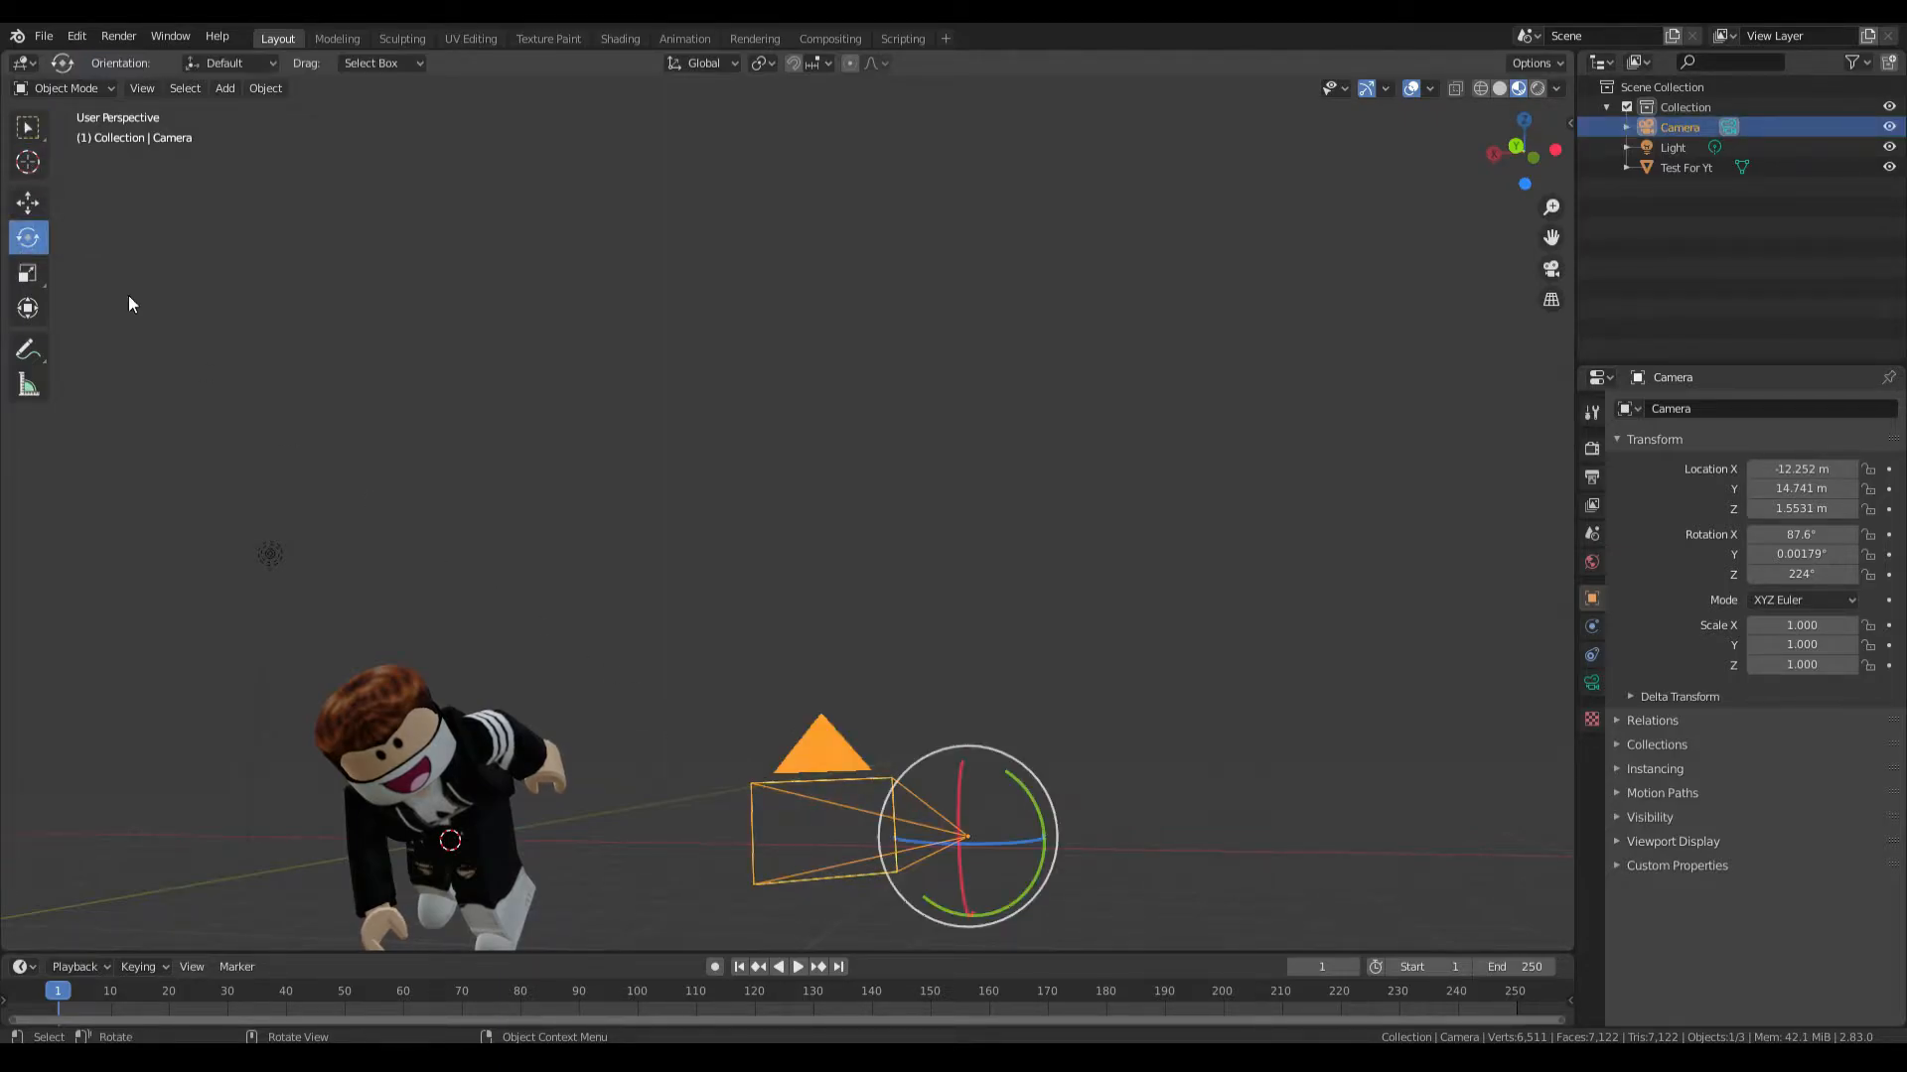
left_click_drag(952, 781, 985, 784)
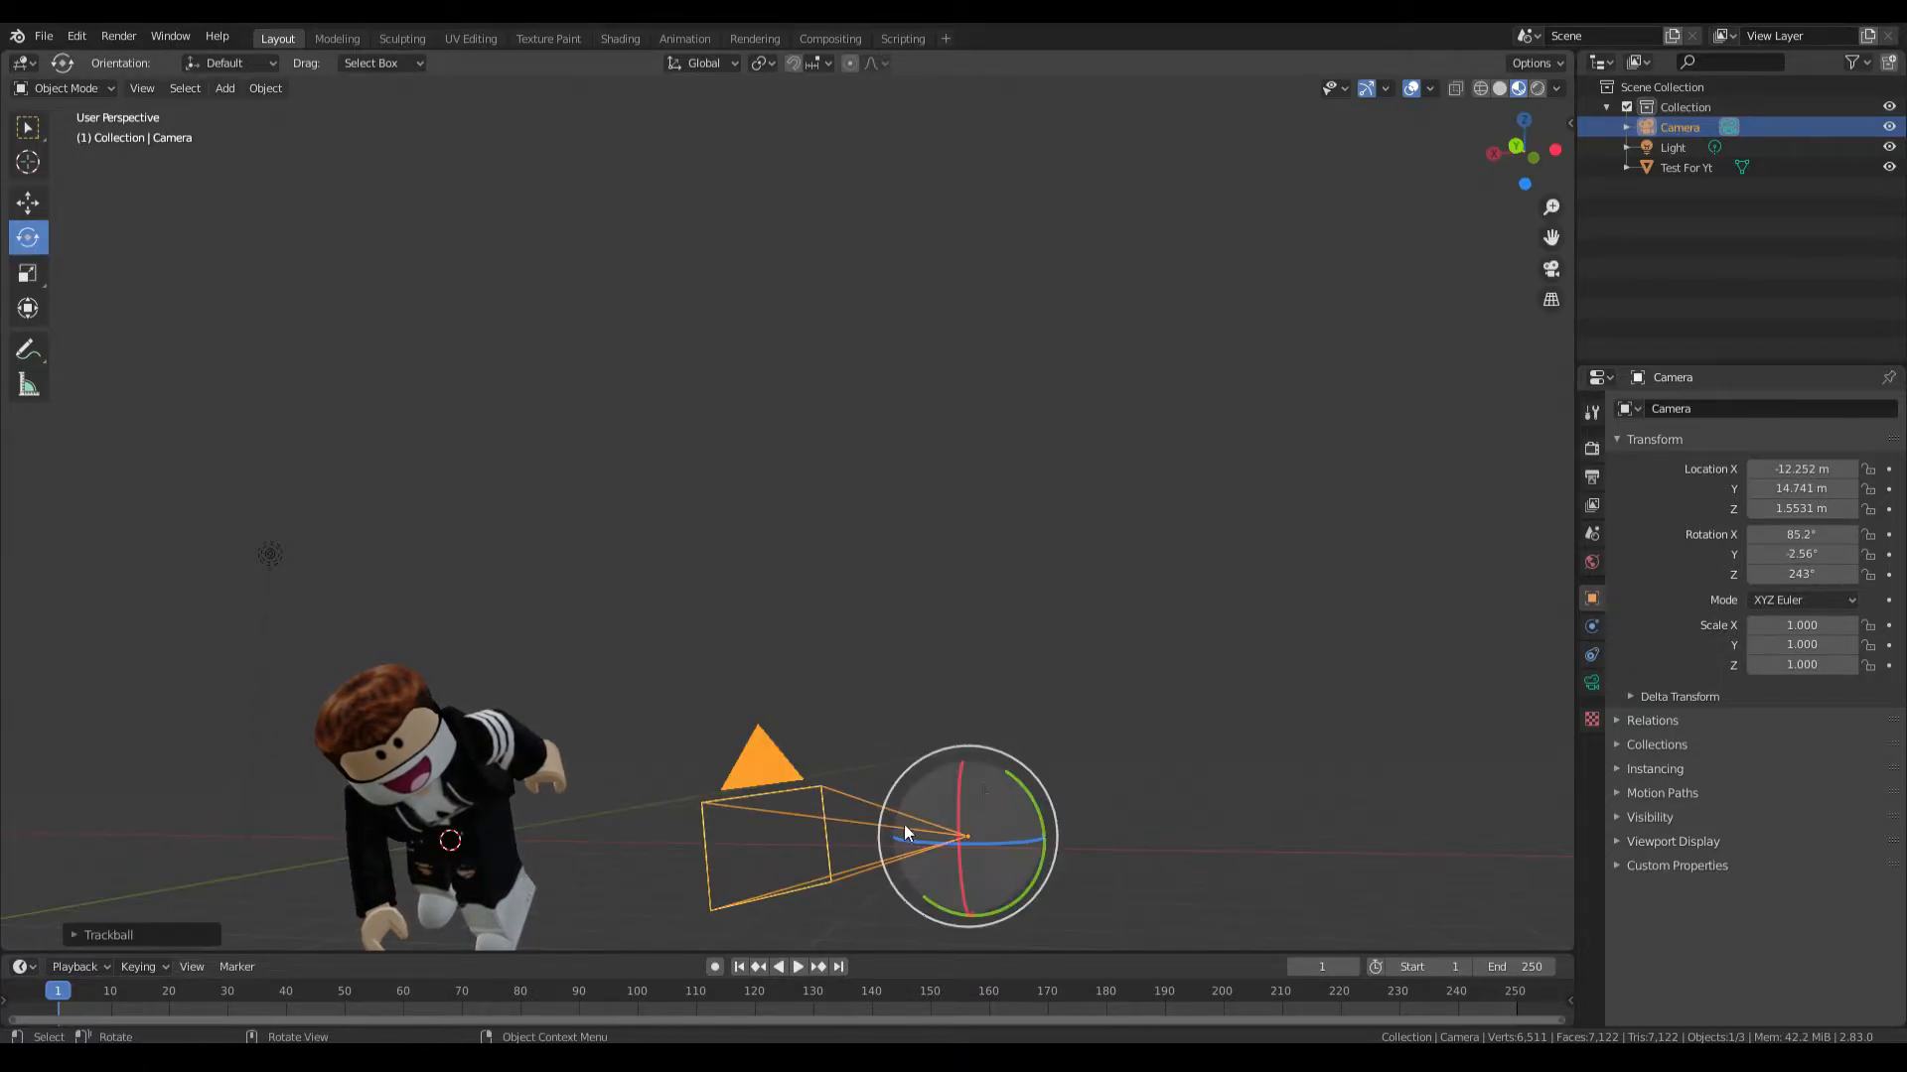
key("KP_0")
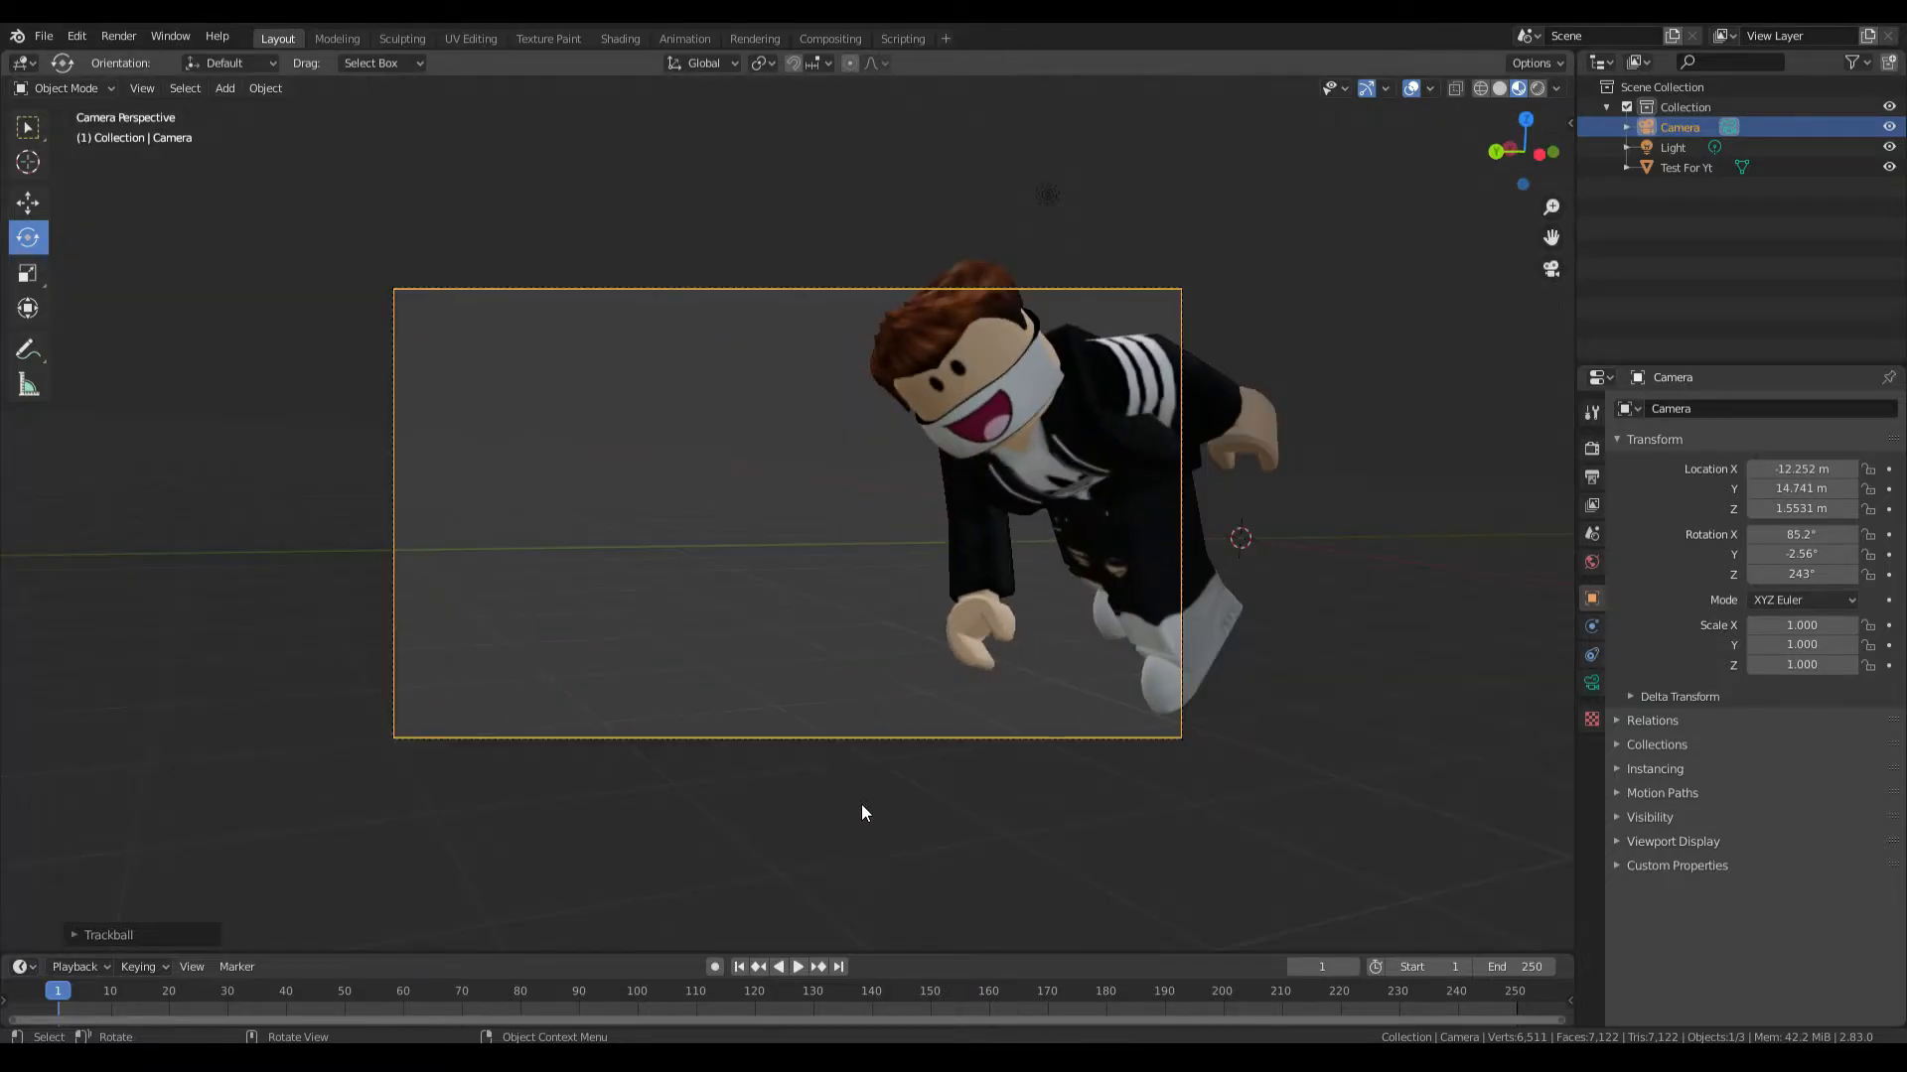
Fly the camera sideways to frame the whole character, at about (-14.4, 13.3, 1.6) m
key("shift+grave")
key("d")
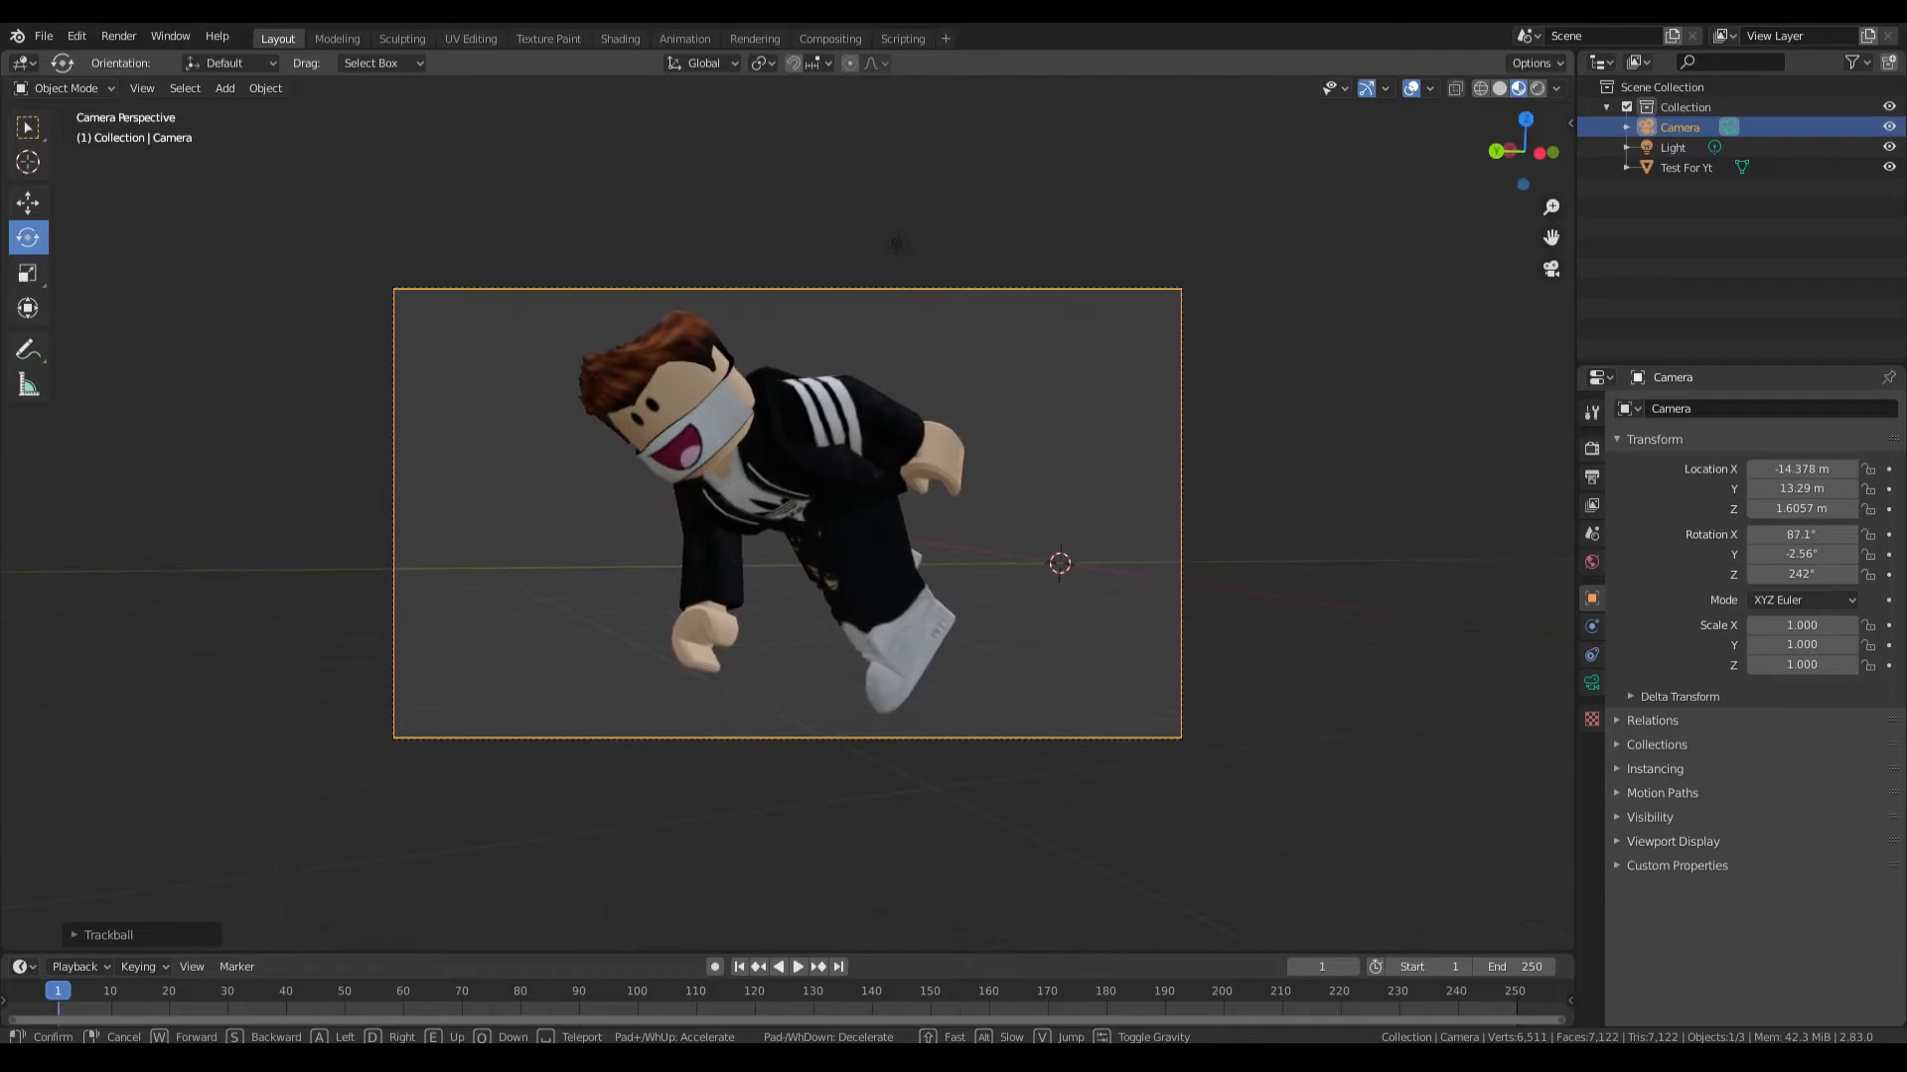
left_click(788, 512)
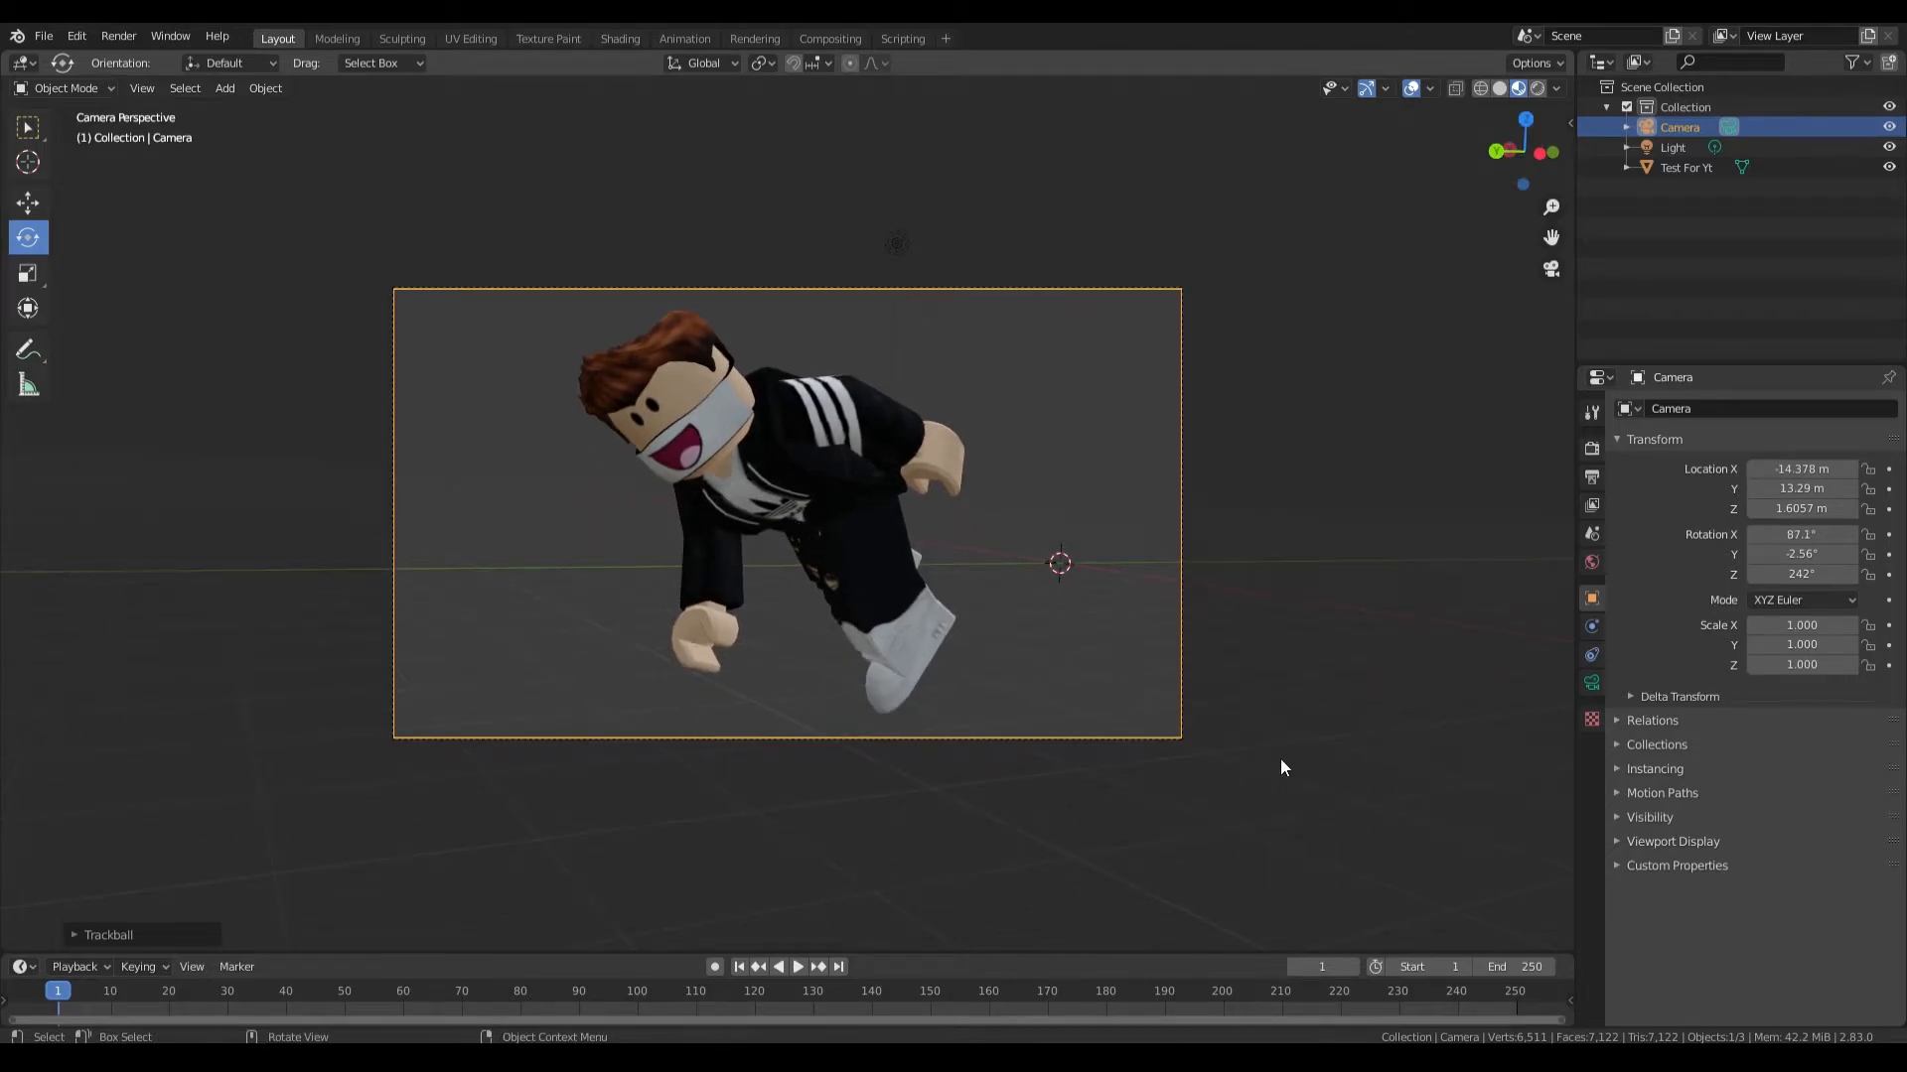
Tilt the camera for an angled shot at about (-13, 16.6, 1.6) m, rotated about (92°, -27°, 216°), and deselect it
key("KP_0")
key("shift+grave")
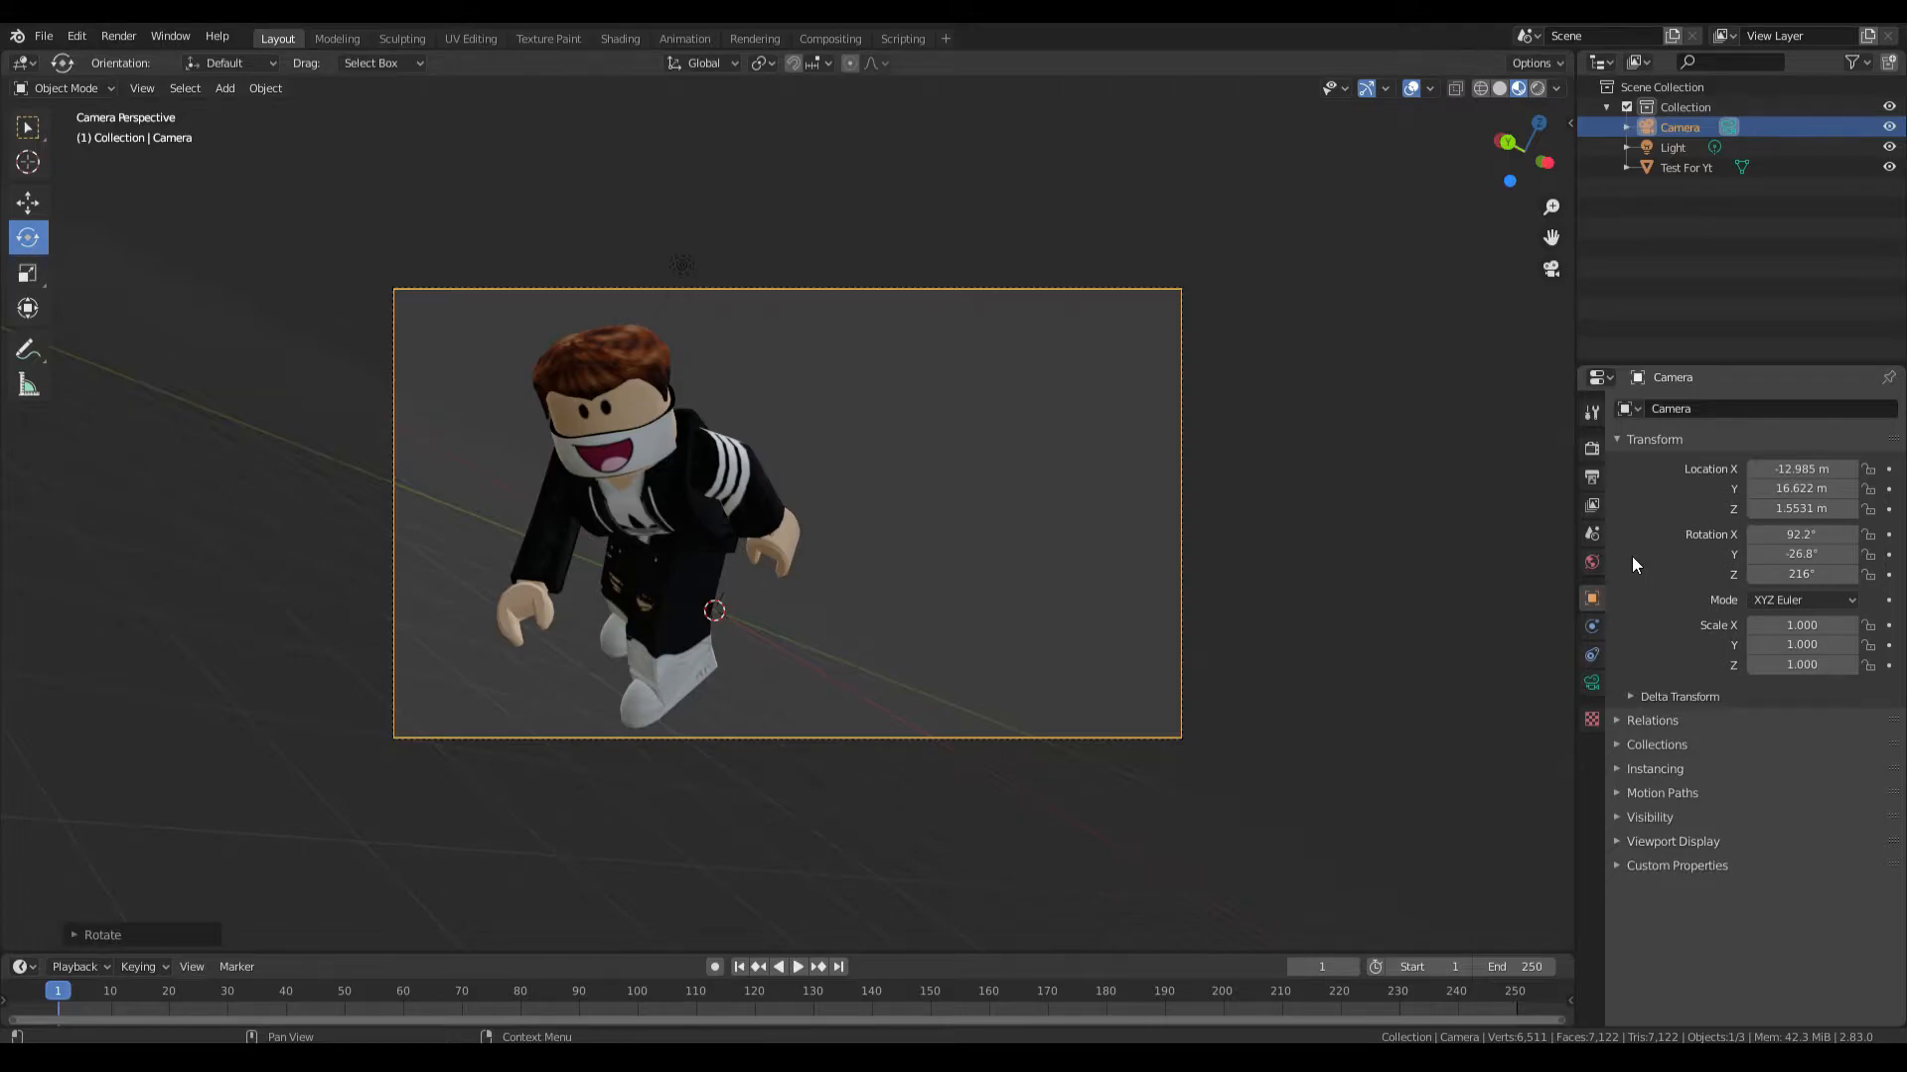
left_click(1260, 491)
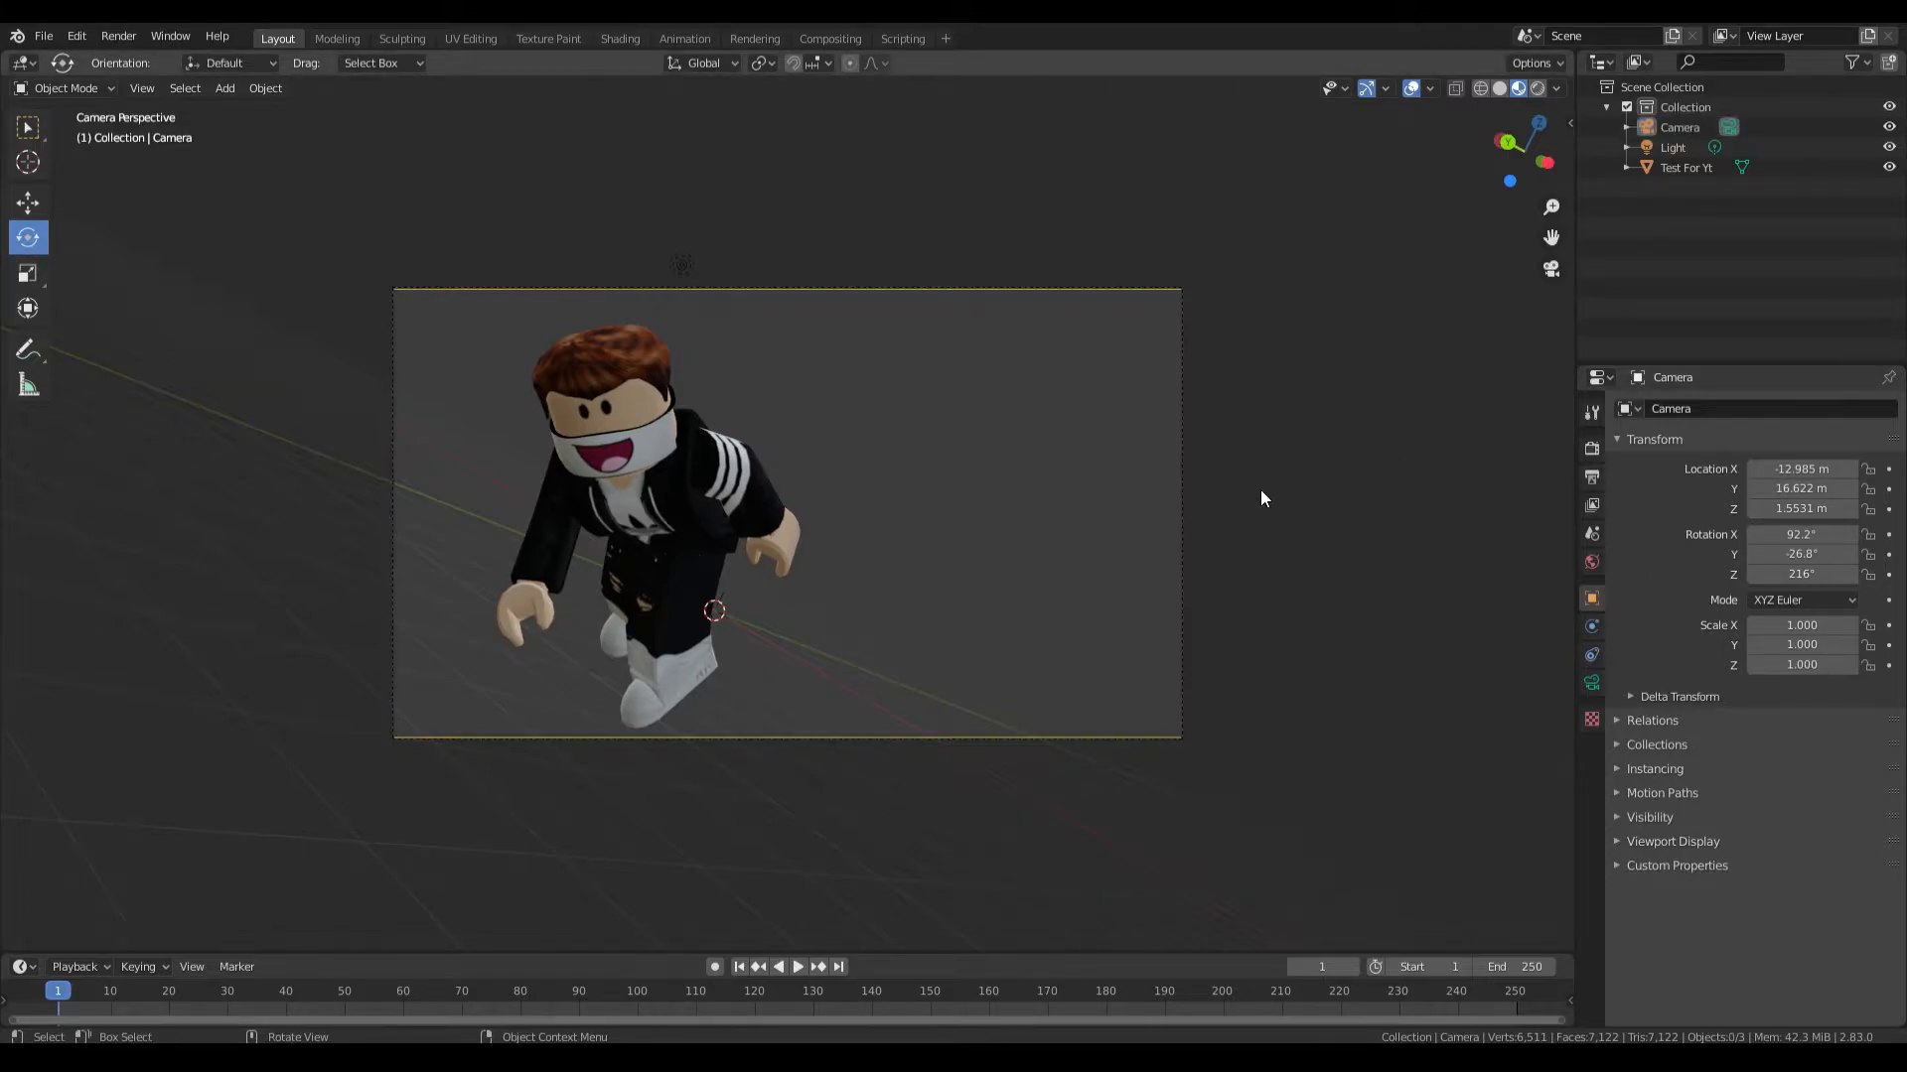
Select the light behind the character and change its type to Sun
middle_click_drag(1261, 490, 1227, 511)
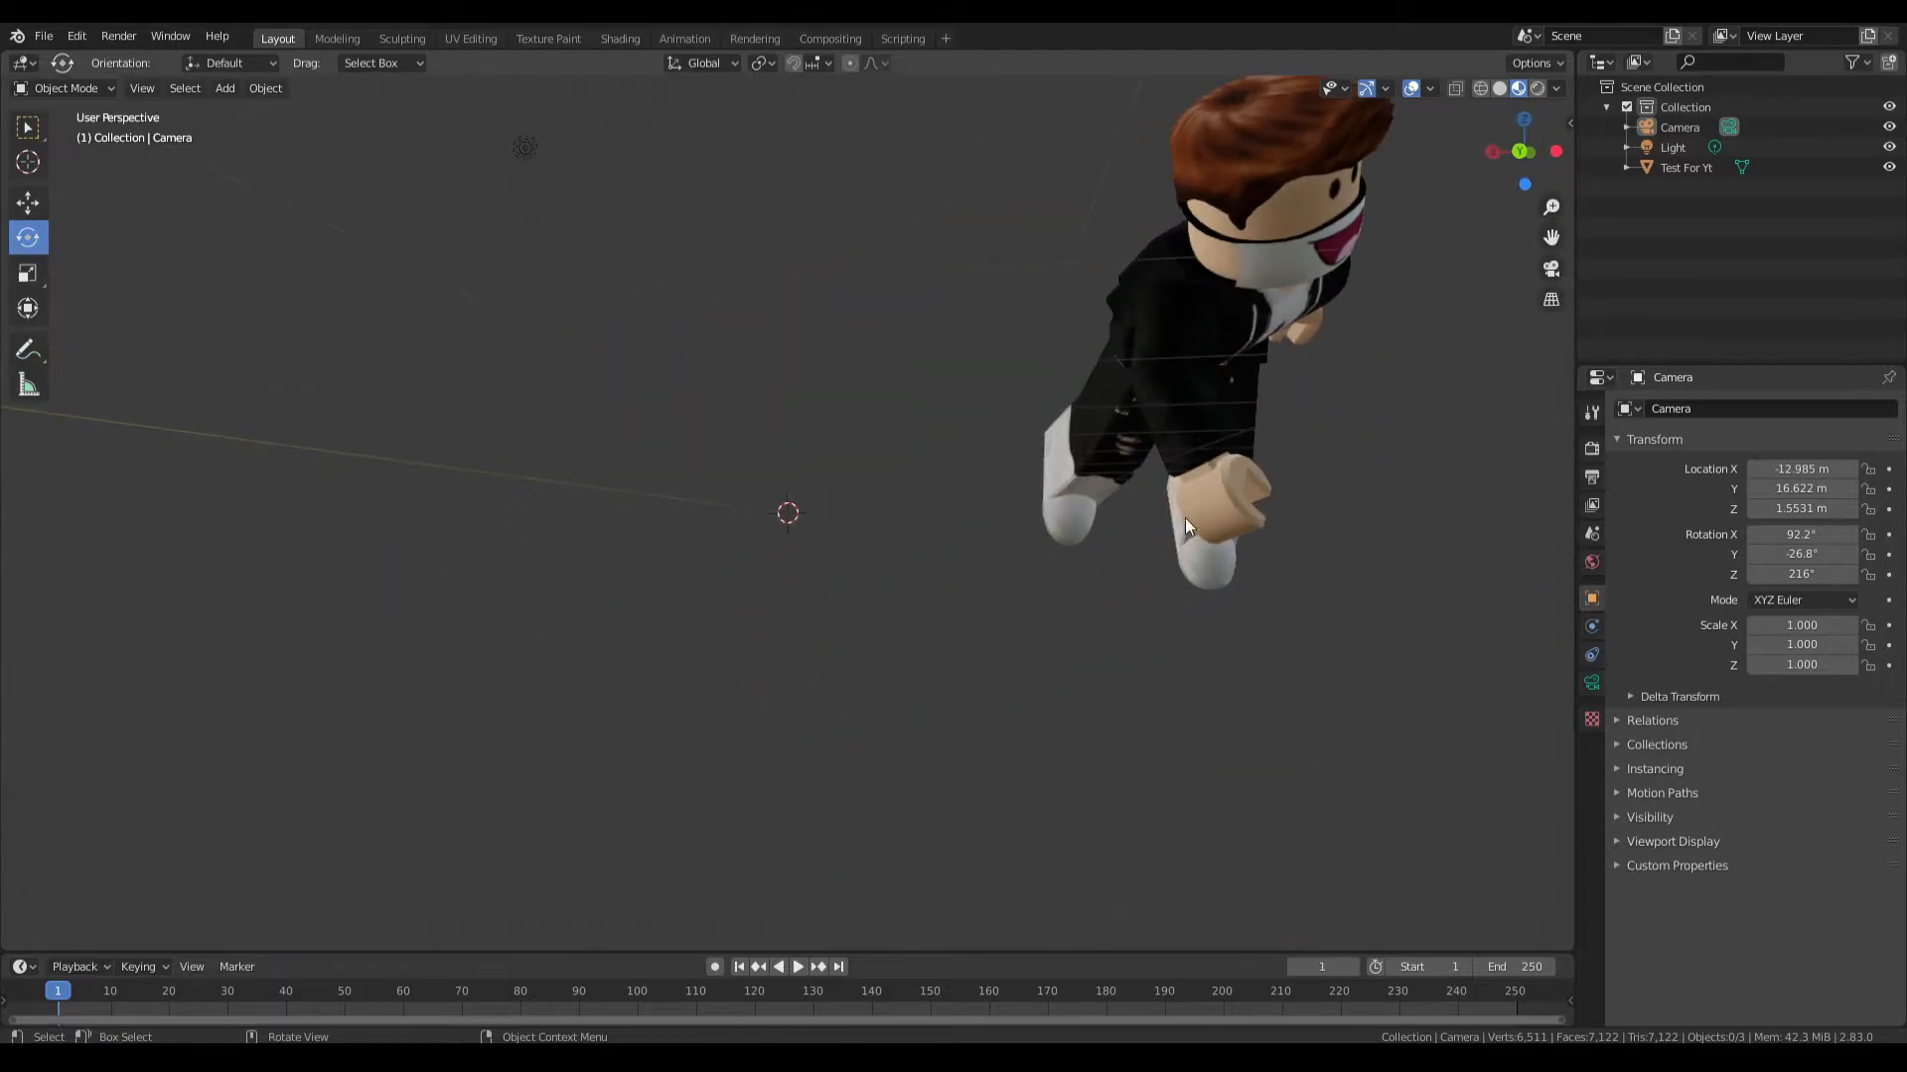
key("shift+grave")
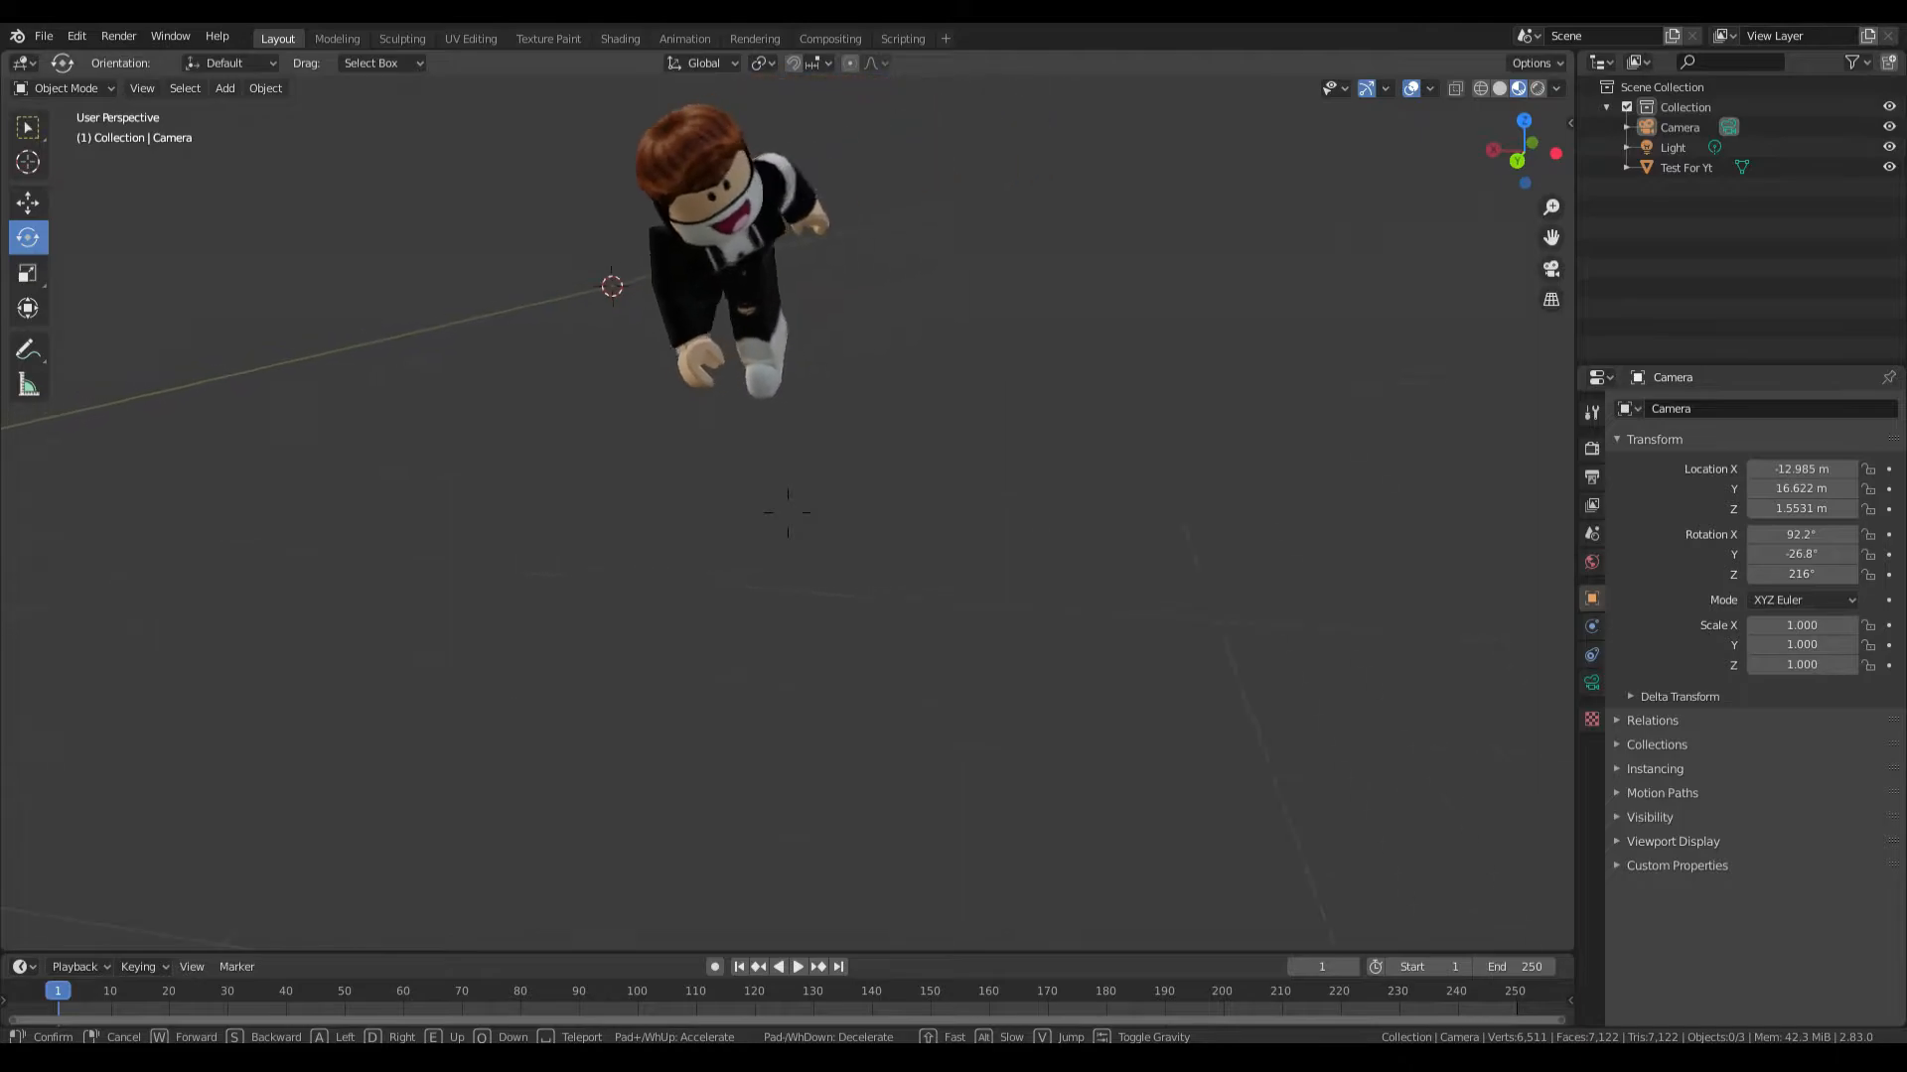
key("w")
left_click(782, 453)
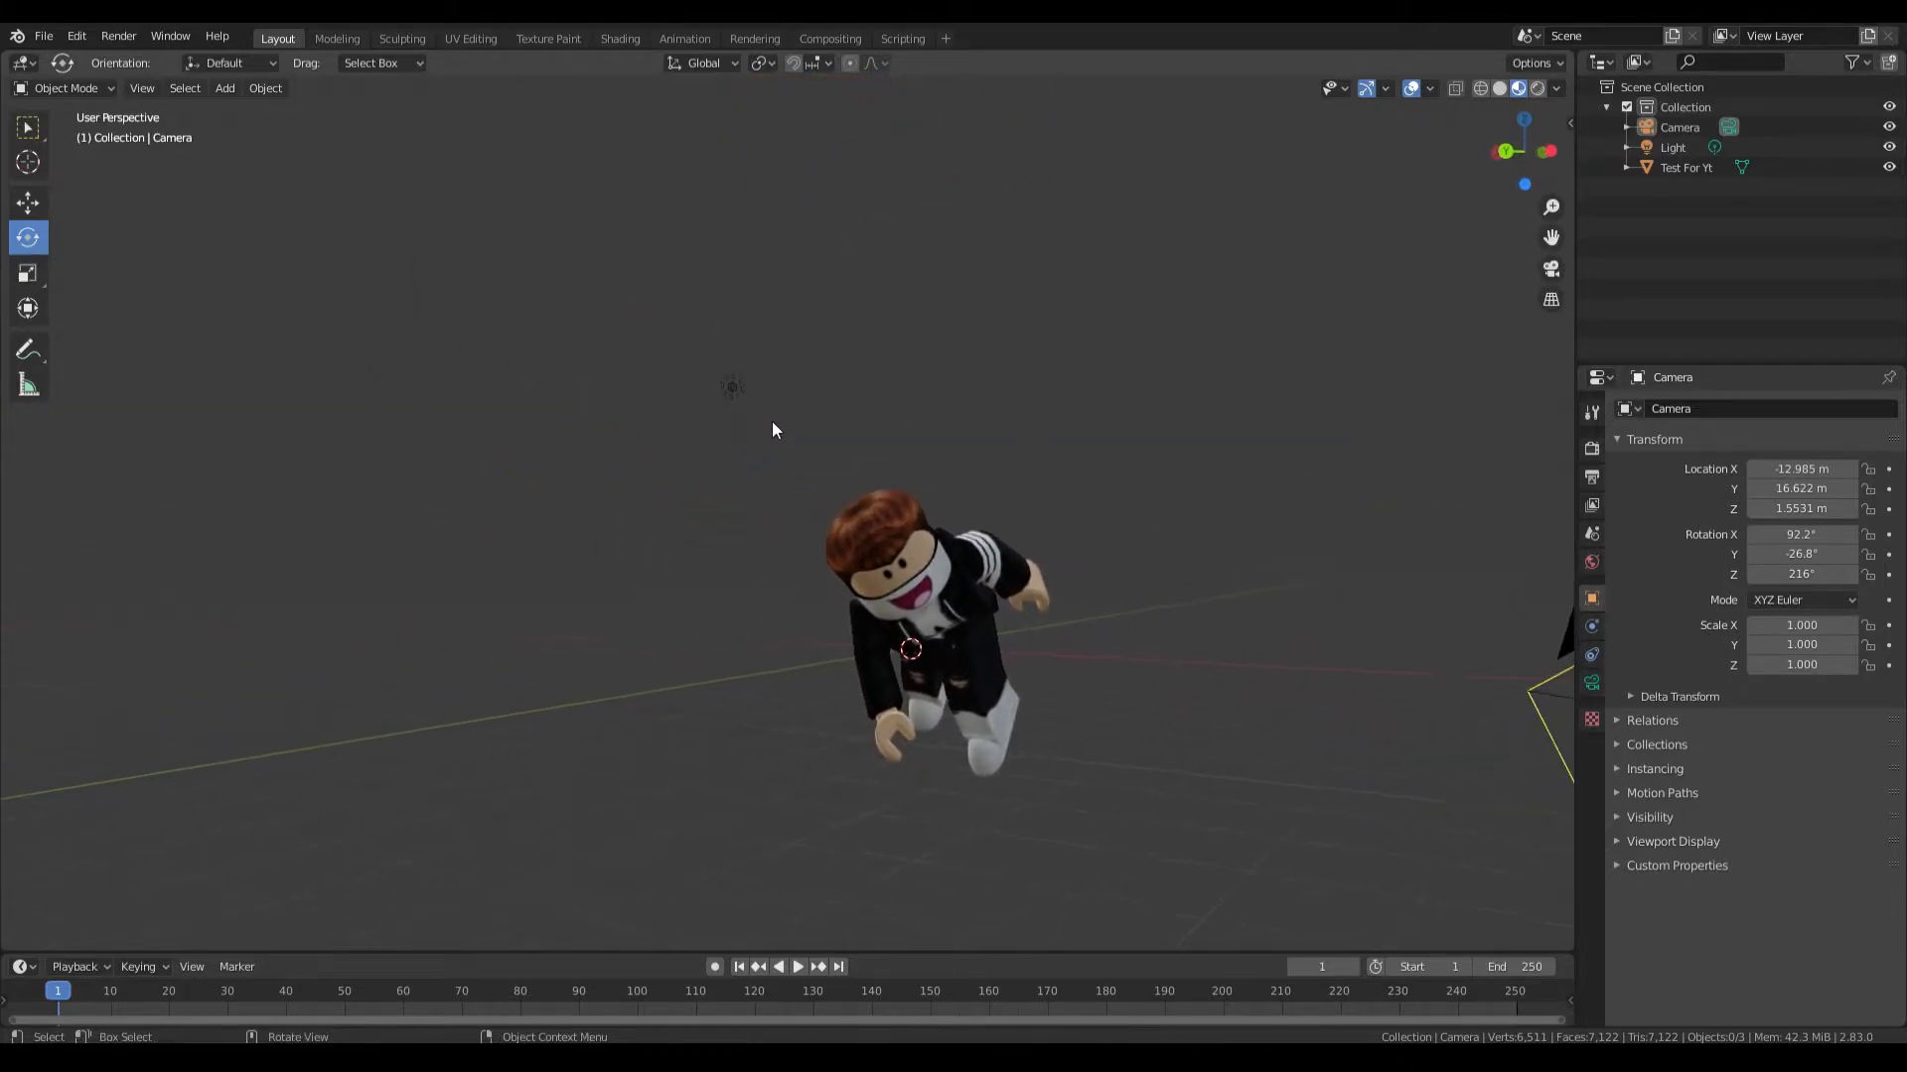
left_click(737, 378)
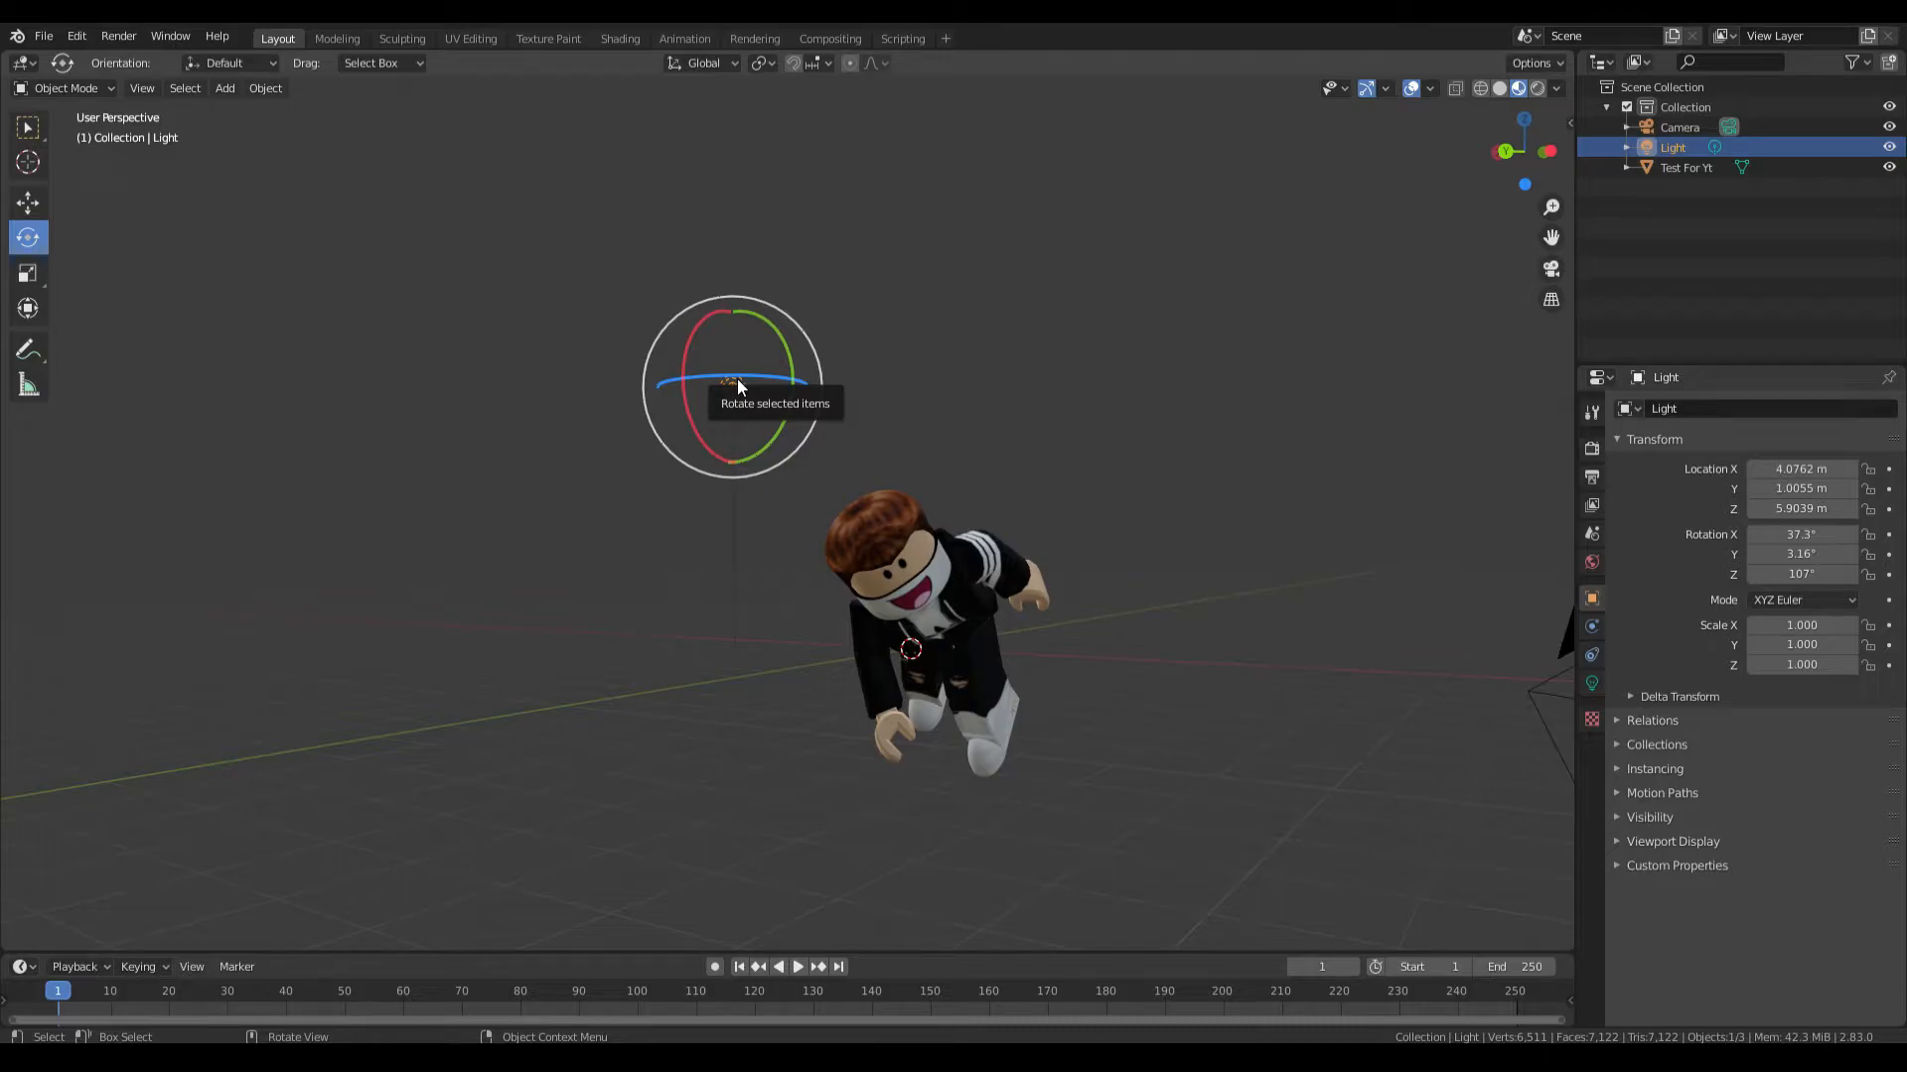
left_click(1592, 652)
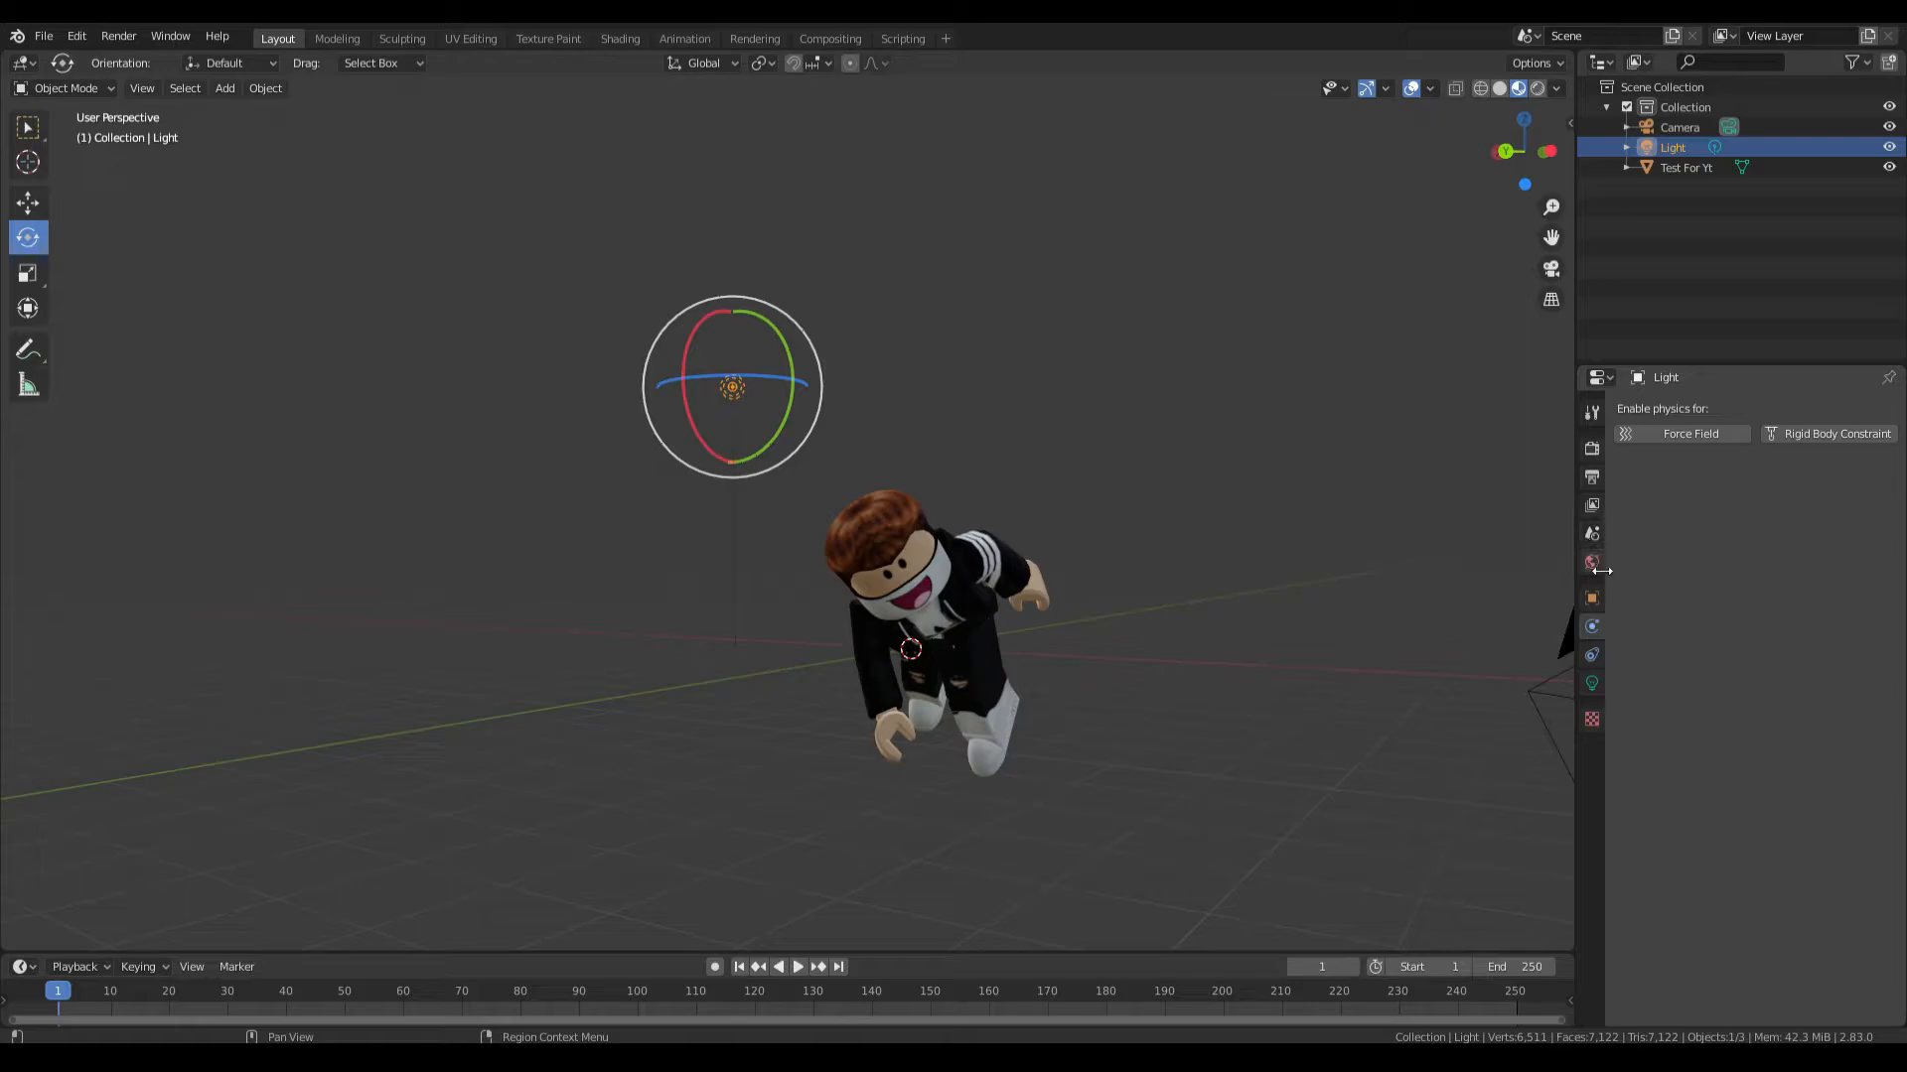
left_click(1593, 687)
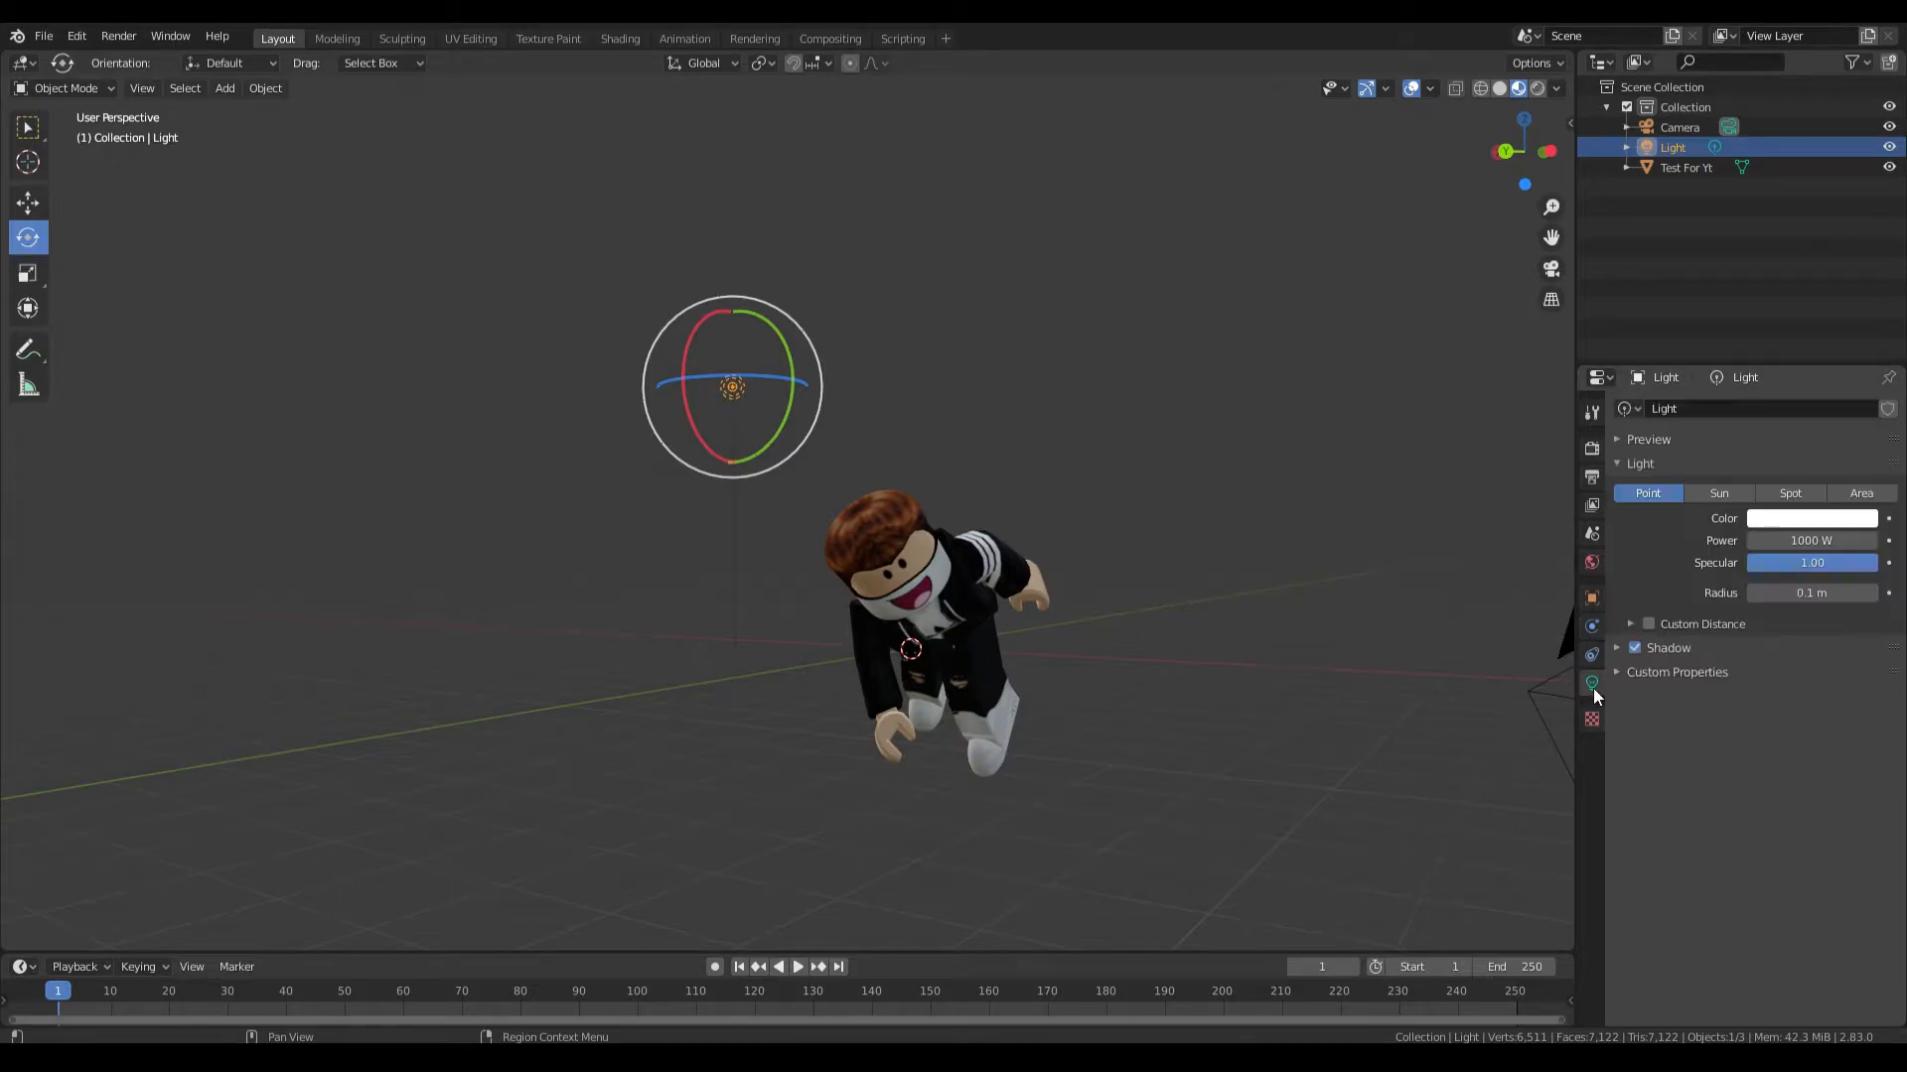
left_click(1712, 494)
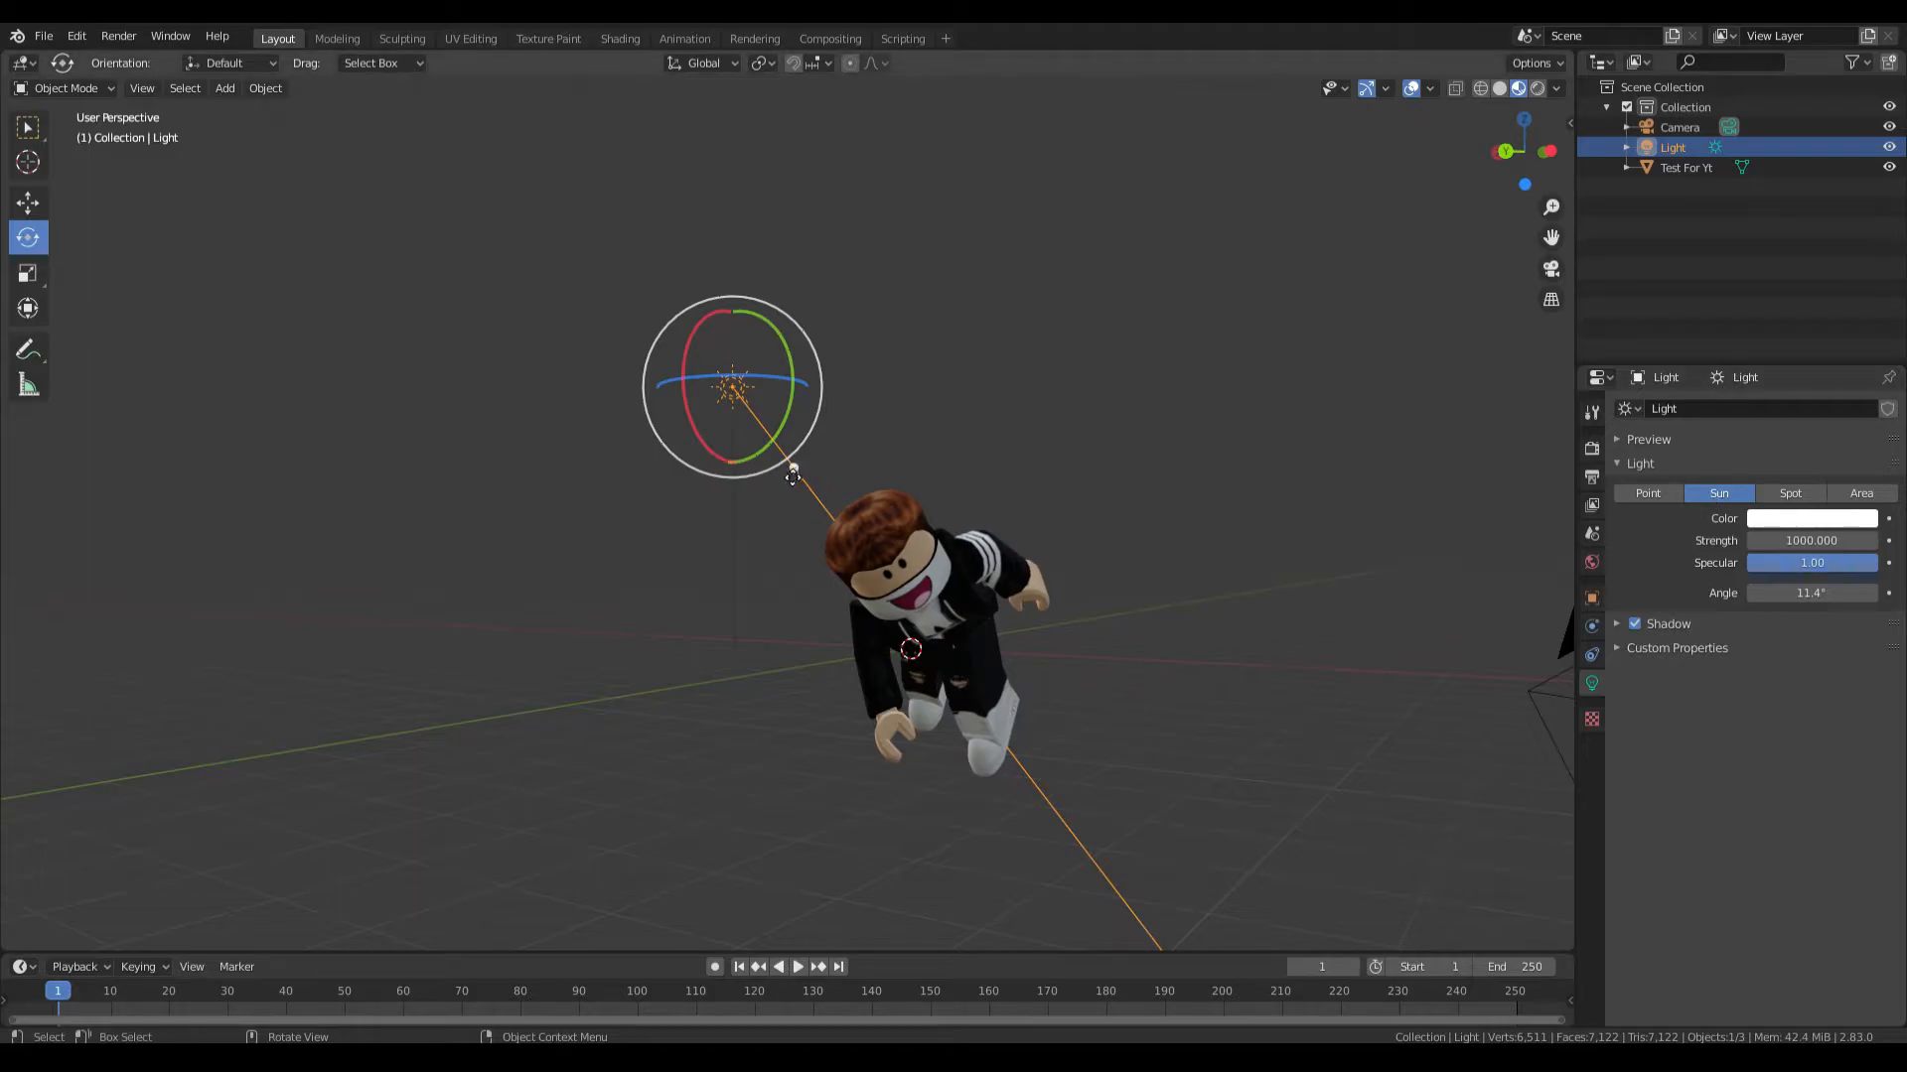
Aim the sun light's direction line at the character and keep the light selected
left_click_drag(794, 467, 878, 557)
left_click(879, 557)
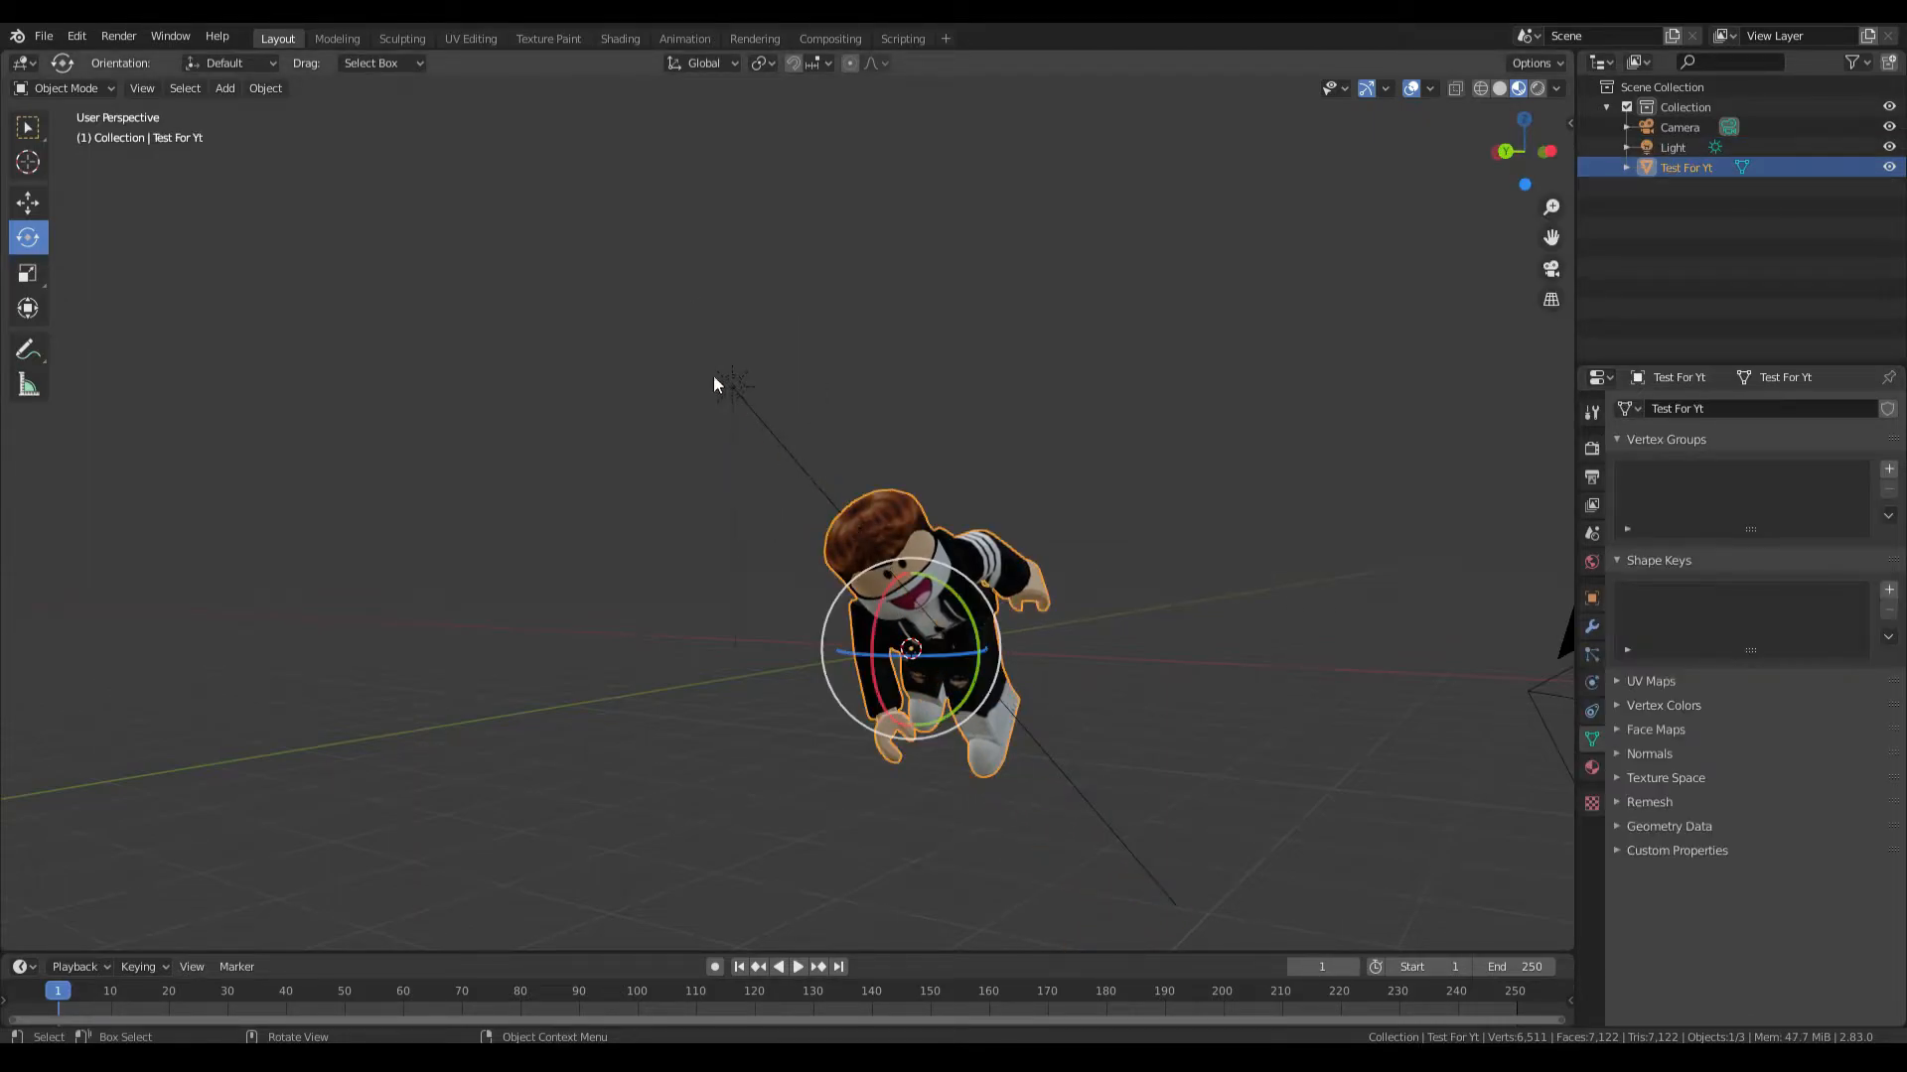
left_click(741, 389)
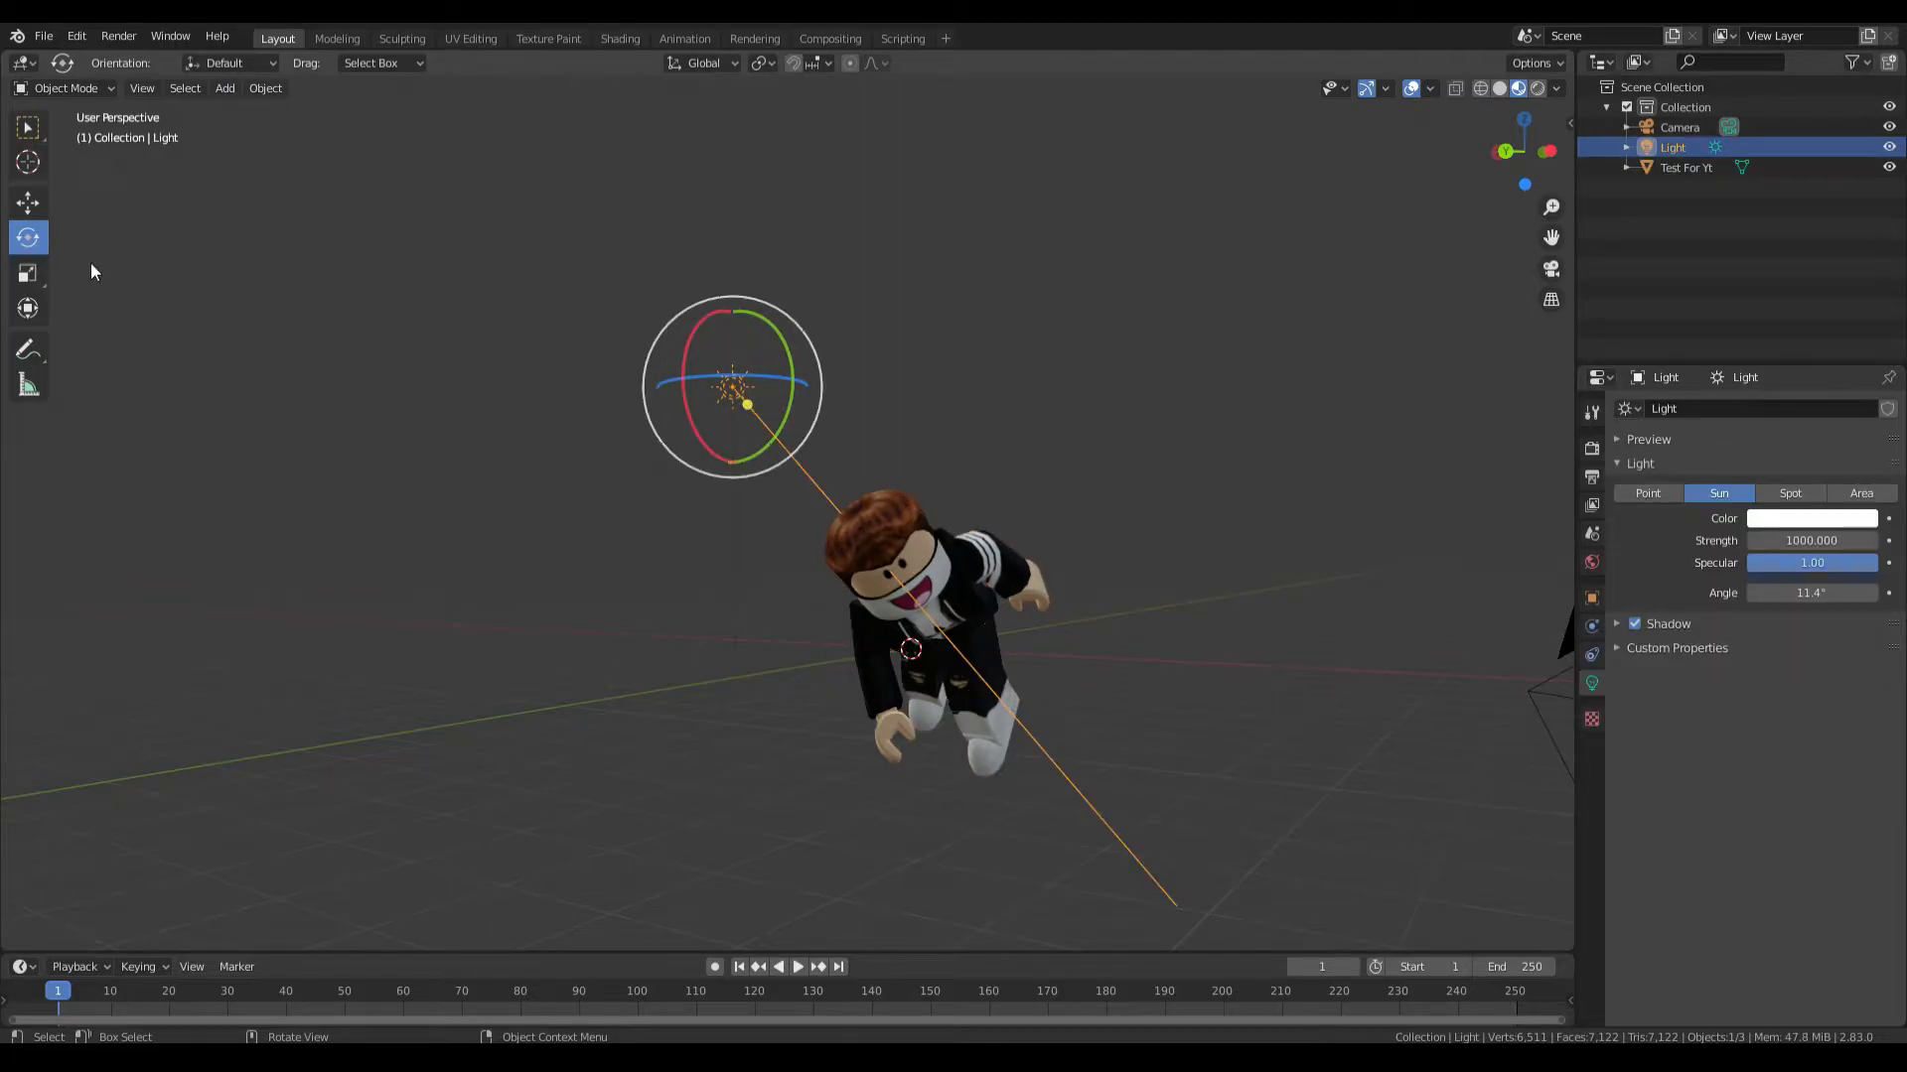
Render the image to check the sun lighting, and close the result
left_click(135, 40)
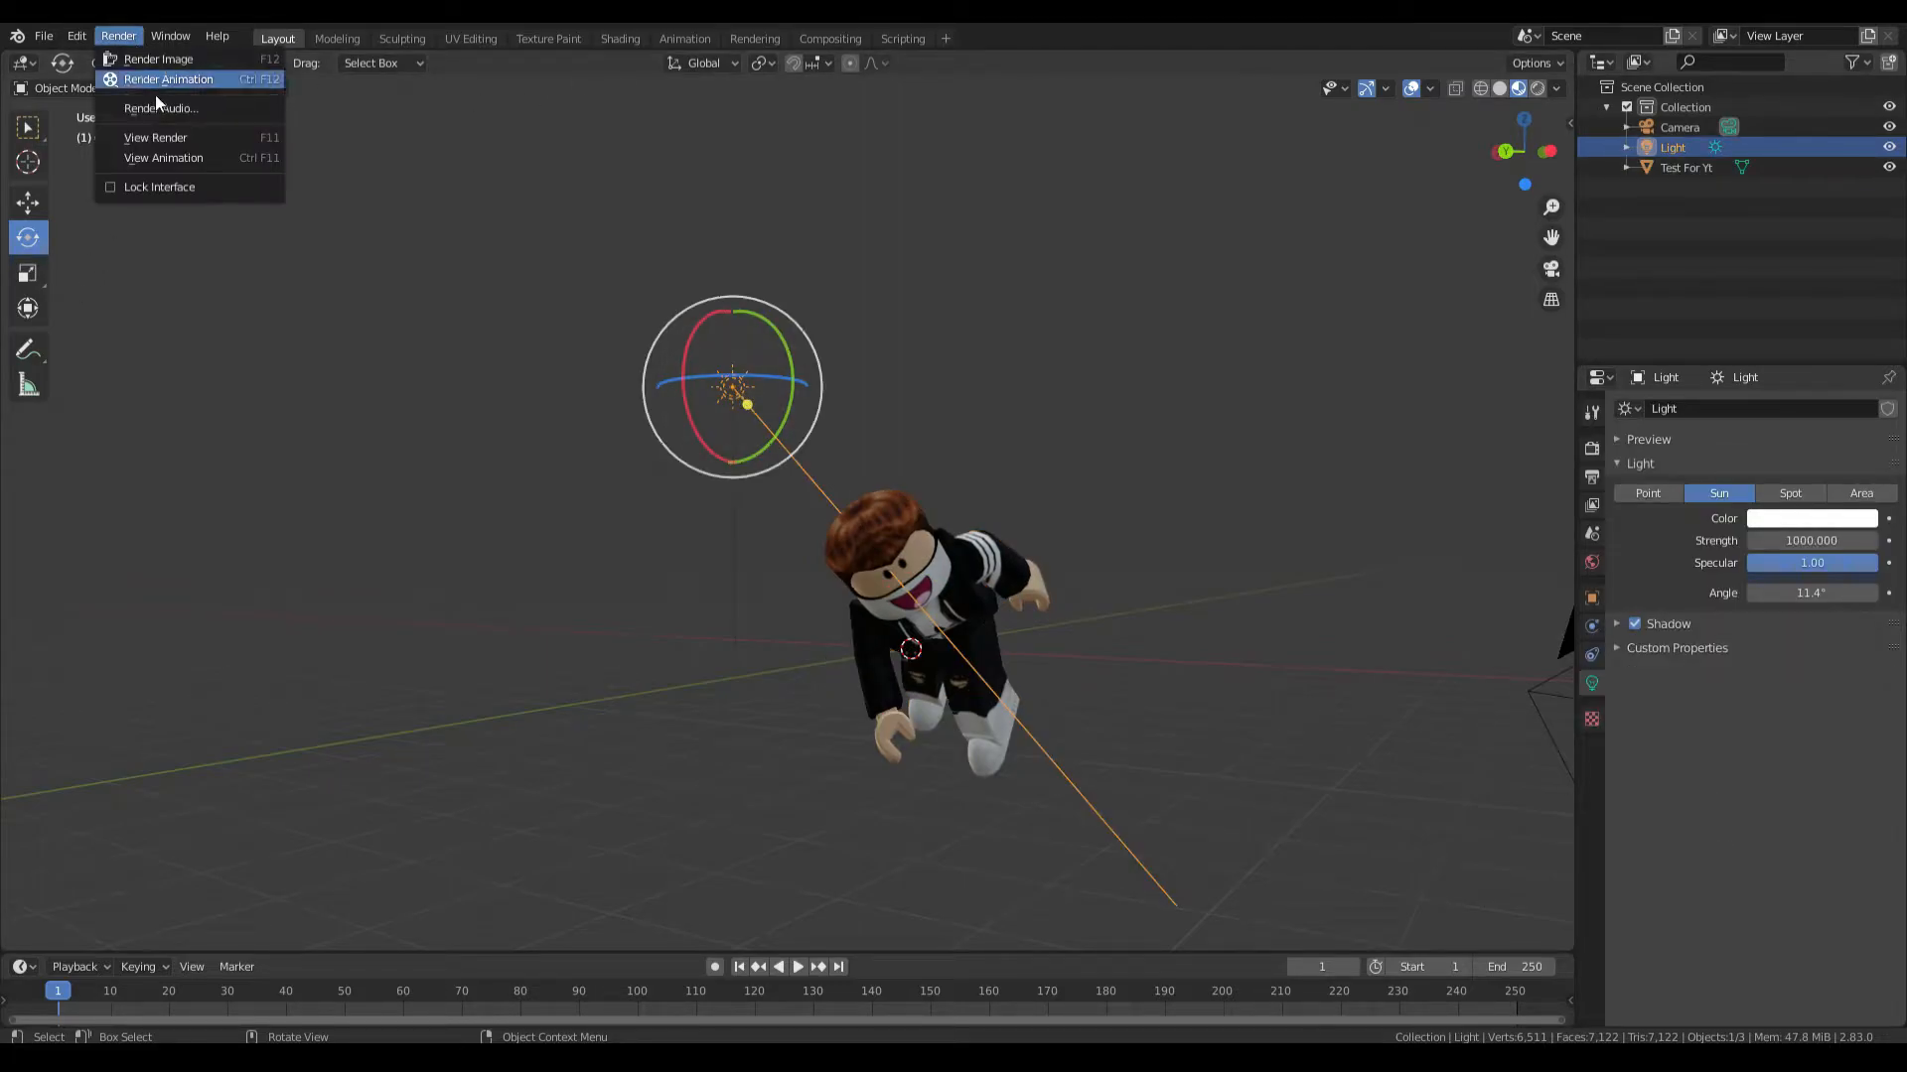
left_click(159, 58)
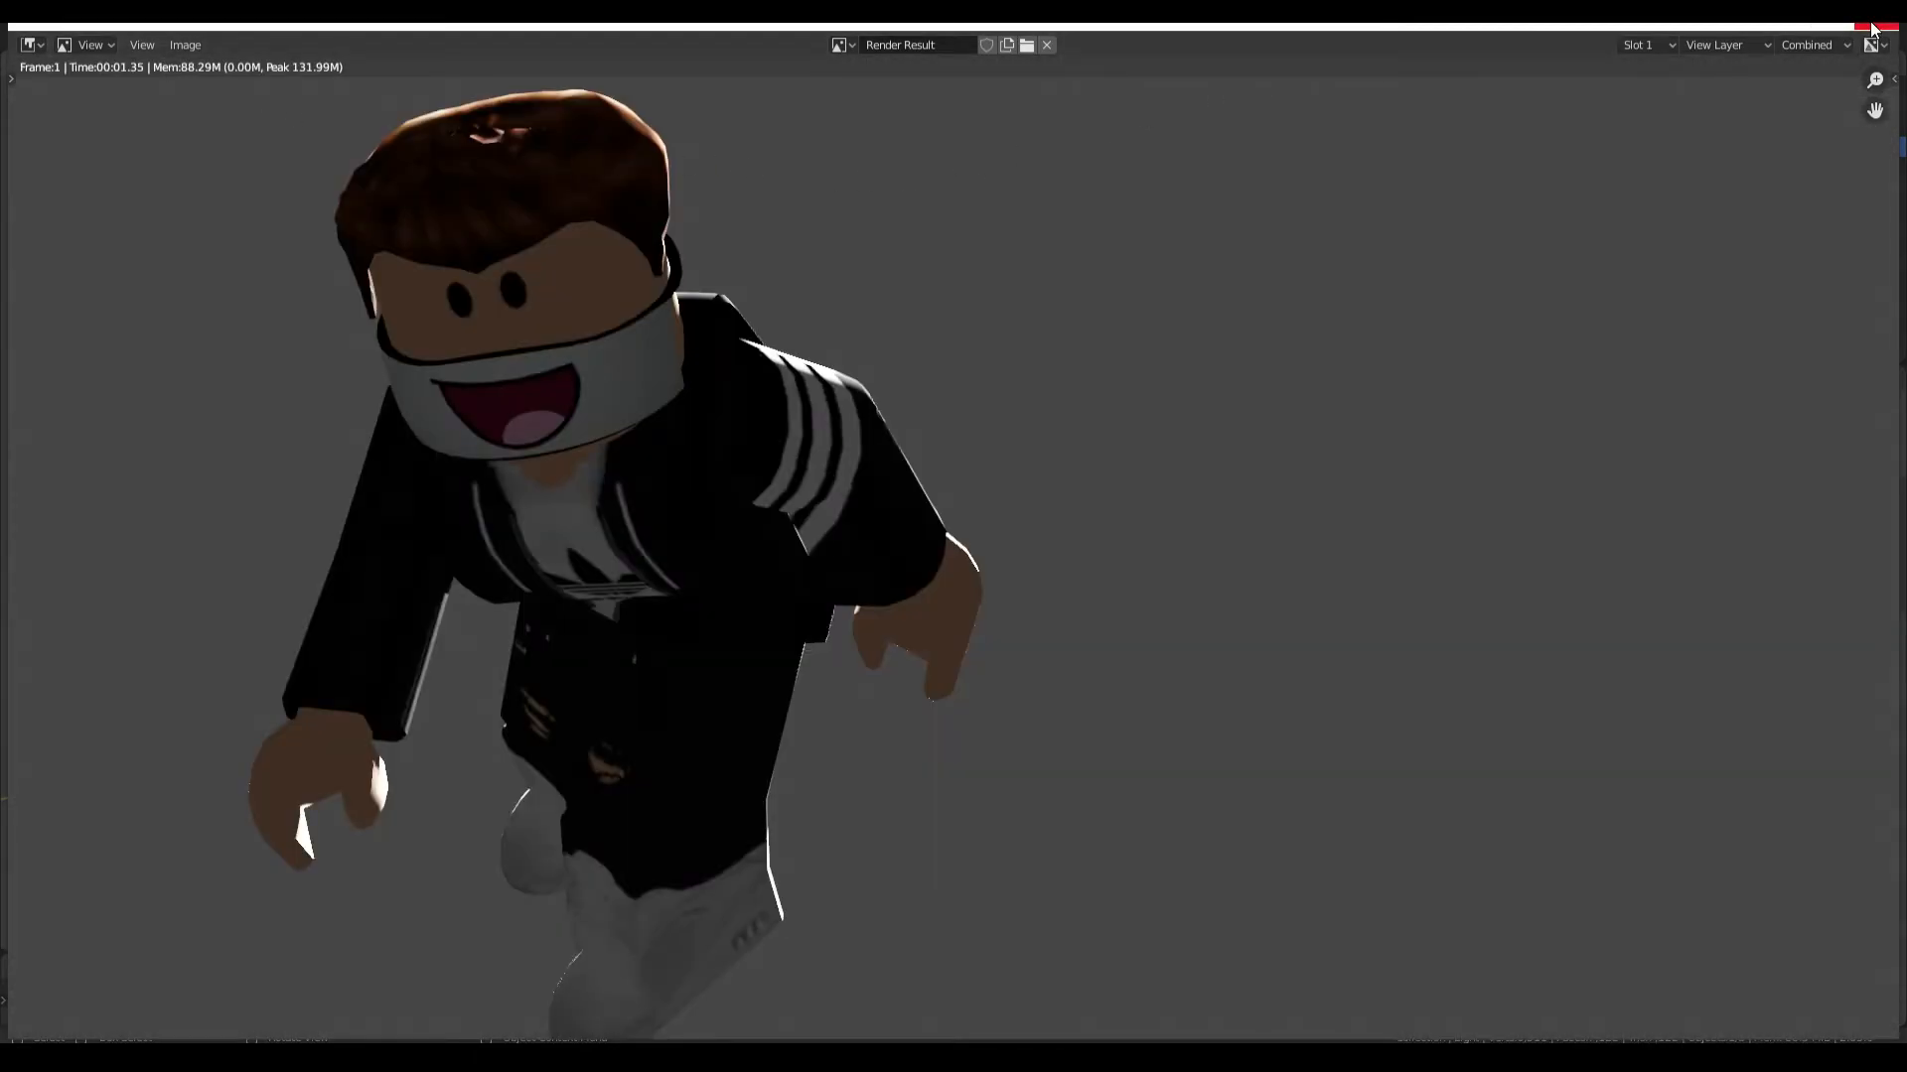
left_click(1871, 30)
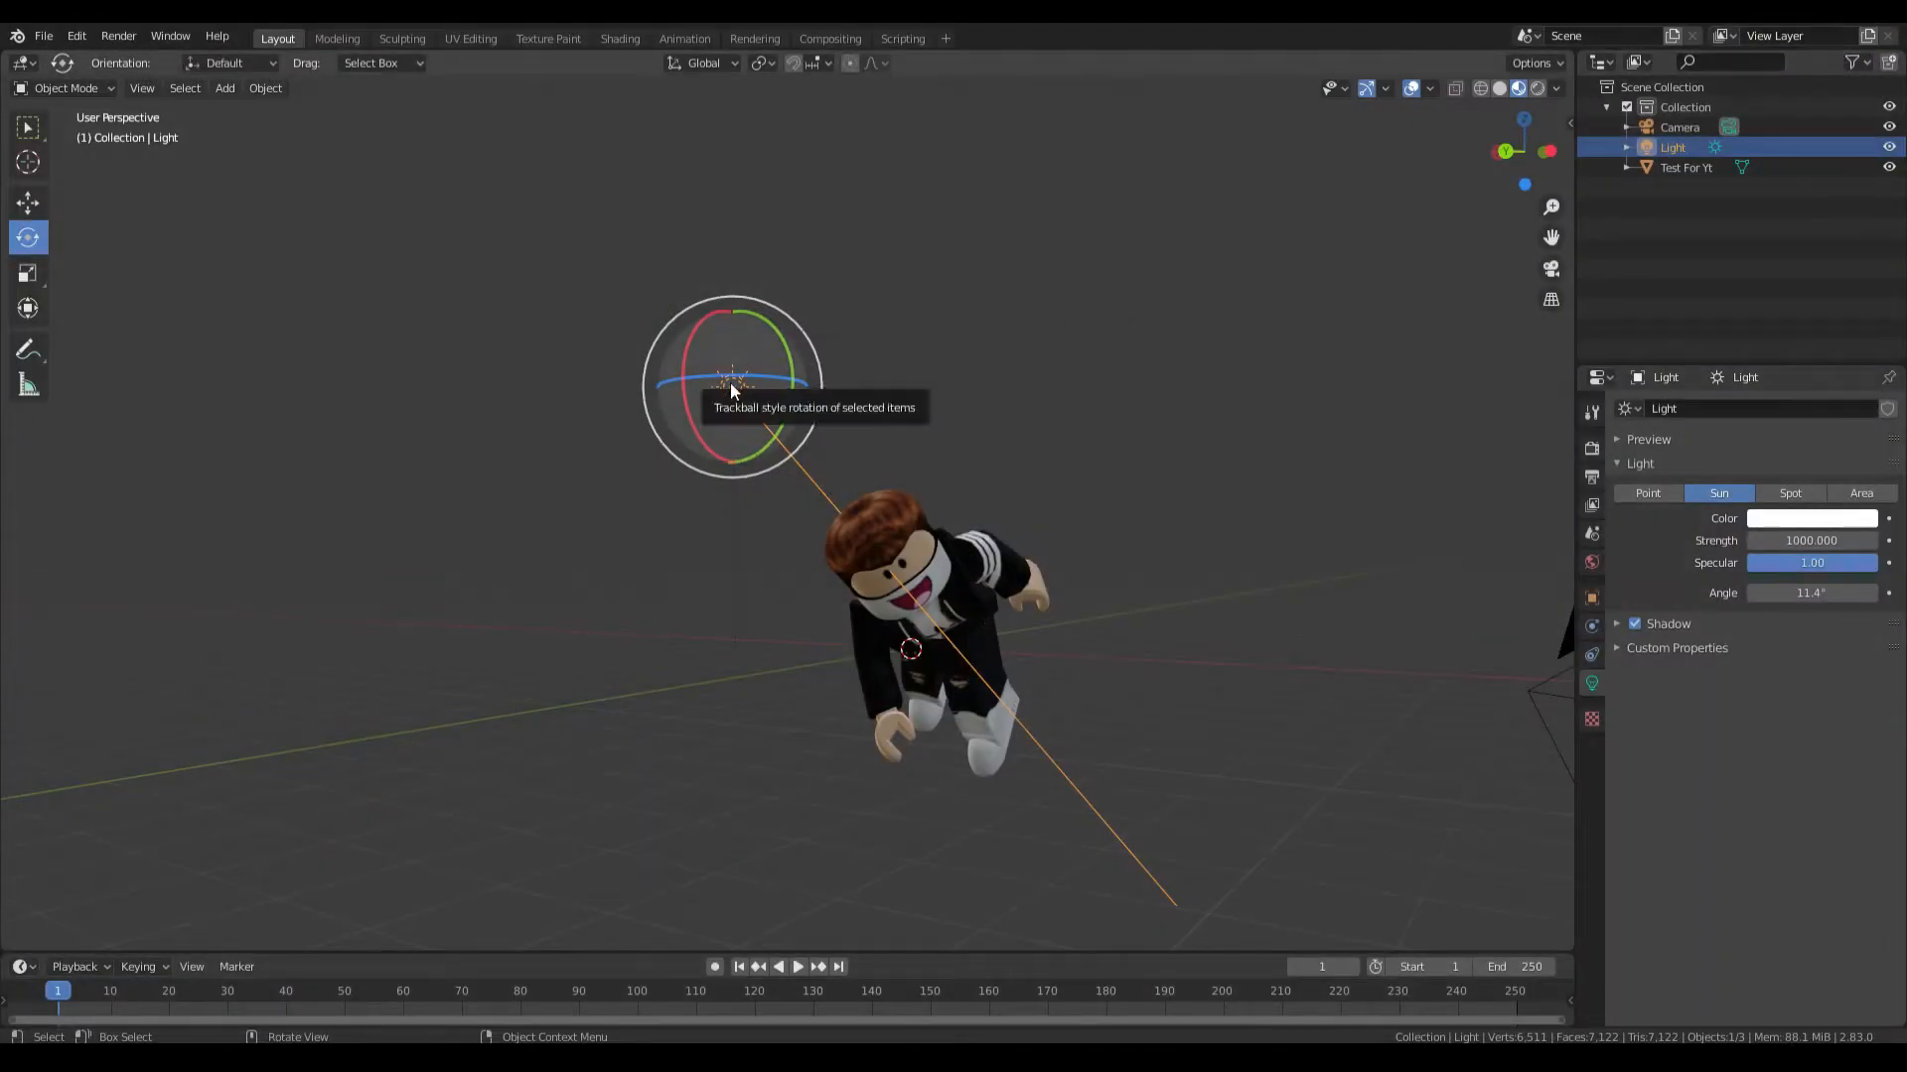
Move the sun light to the camera's side, aimed at the character with strength 25, and render the image again
left_click_drag(731, 390, 806, 437)
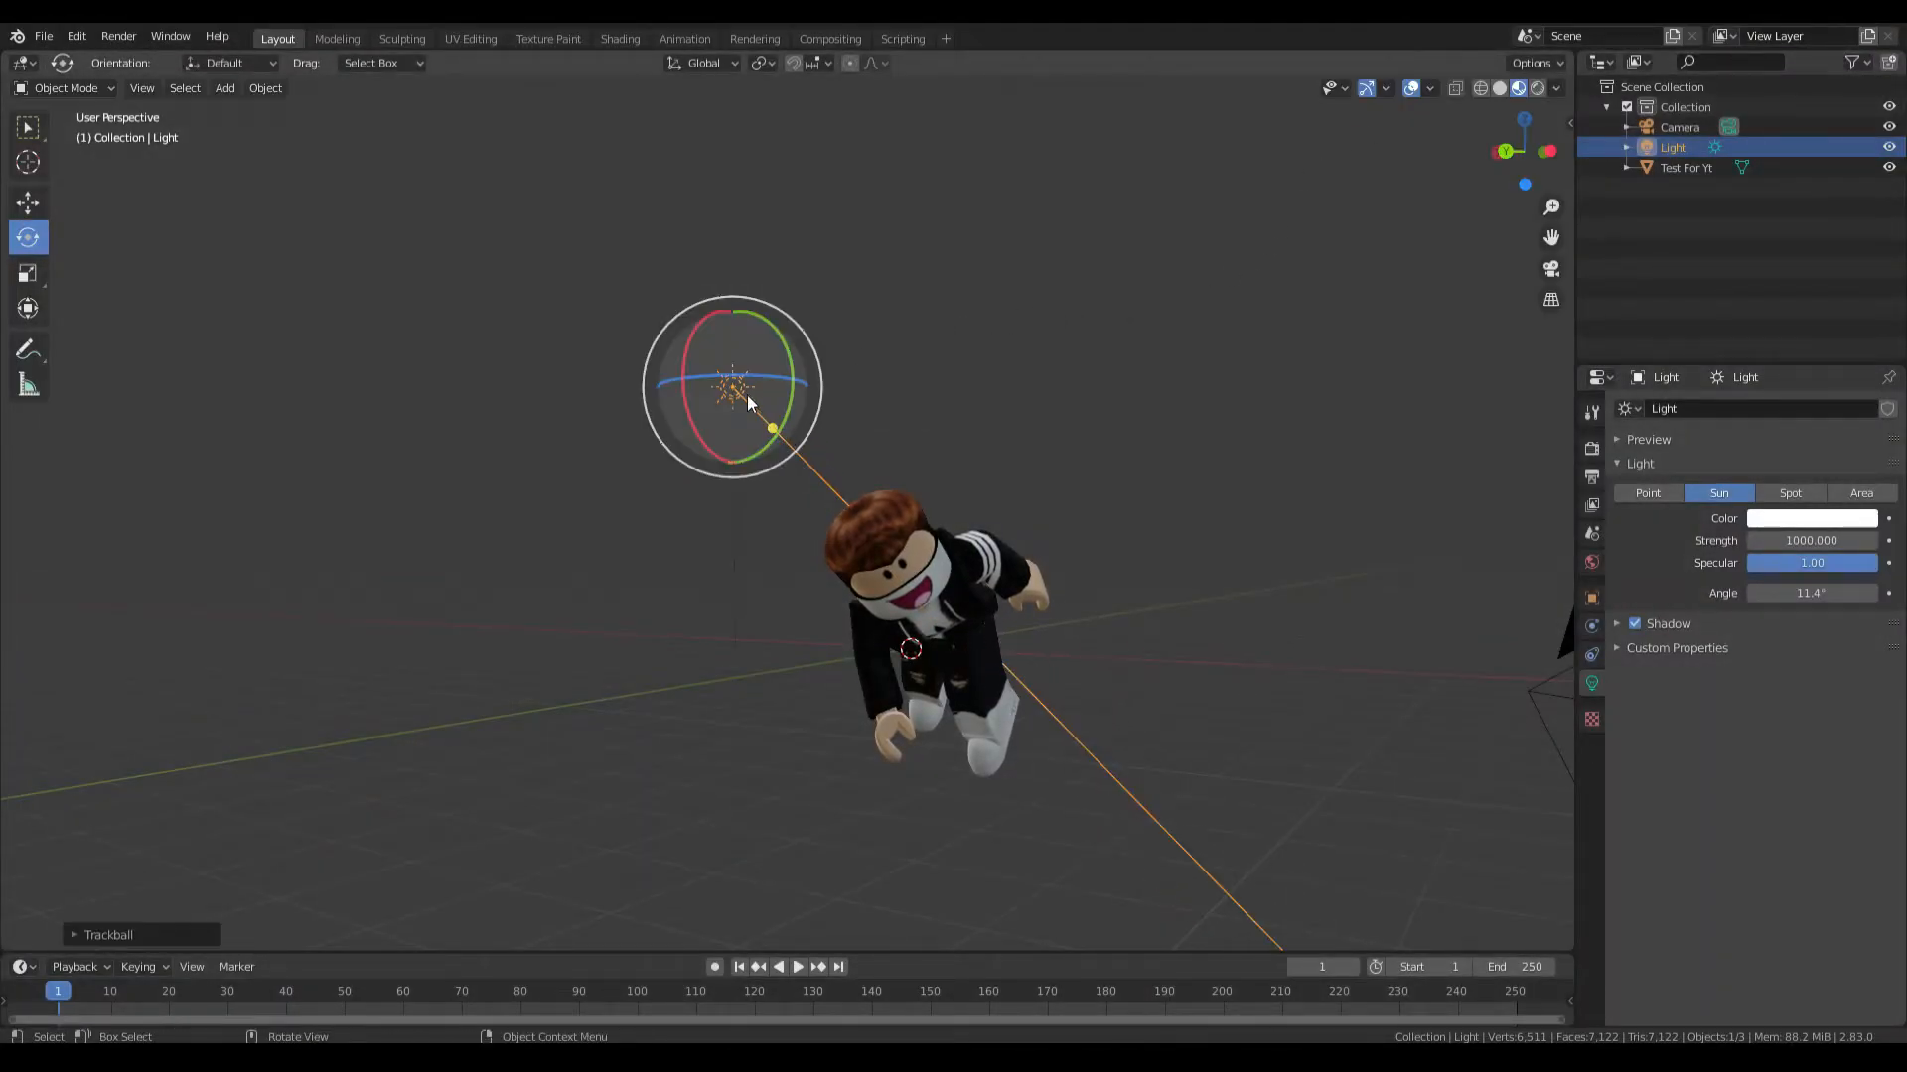
left_click(28, 203)
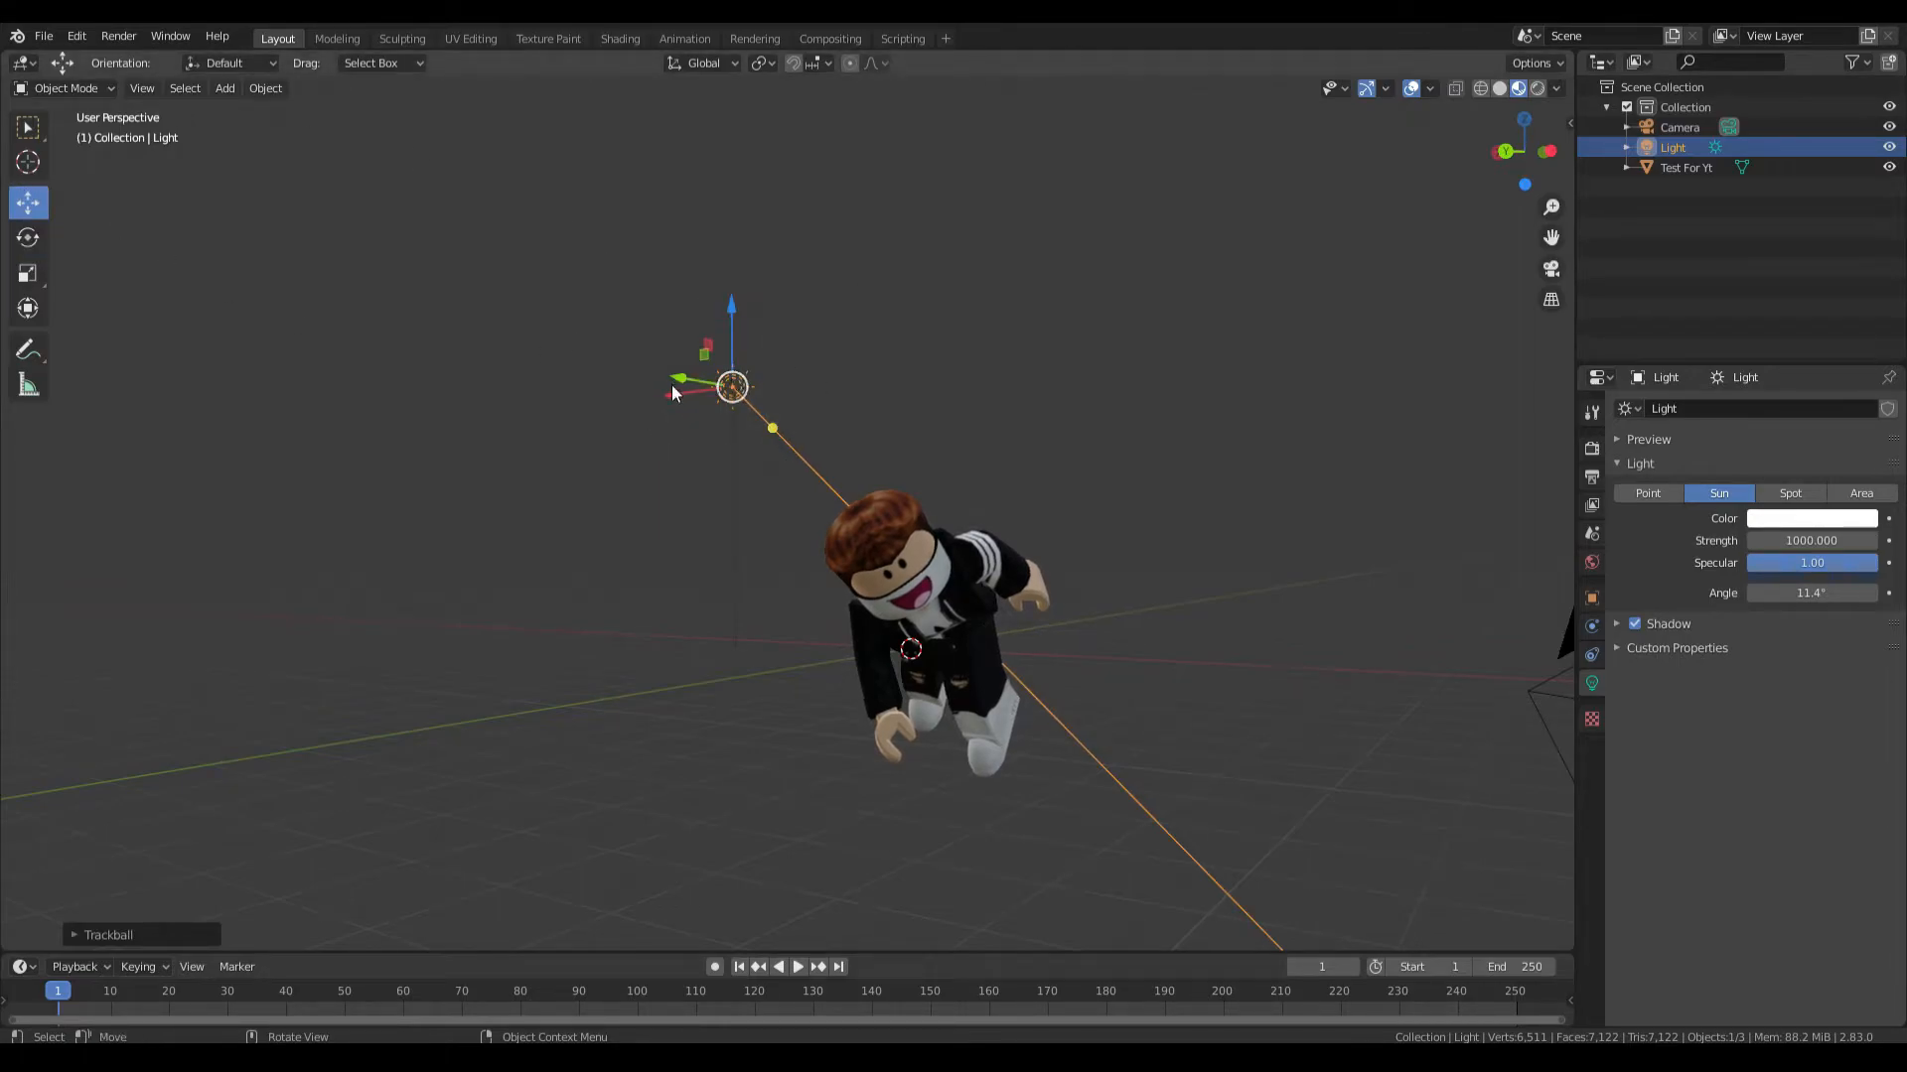
left_click_drag(668, 395, 771, 383)
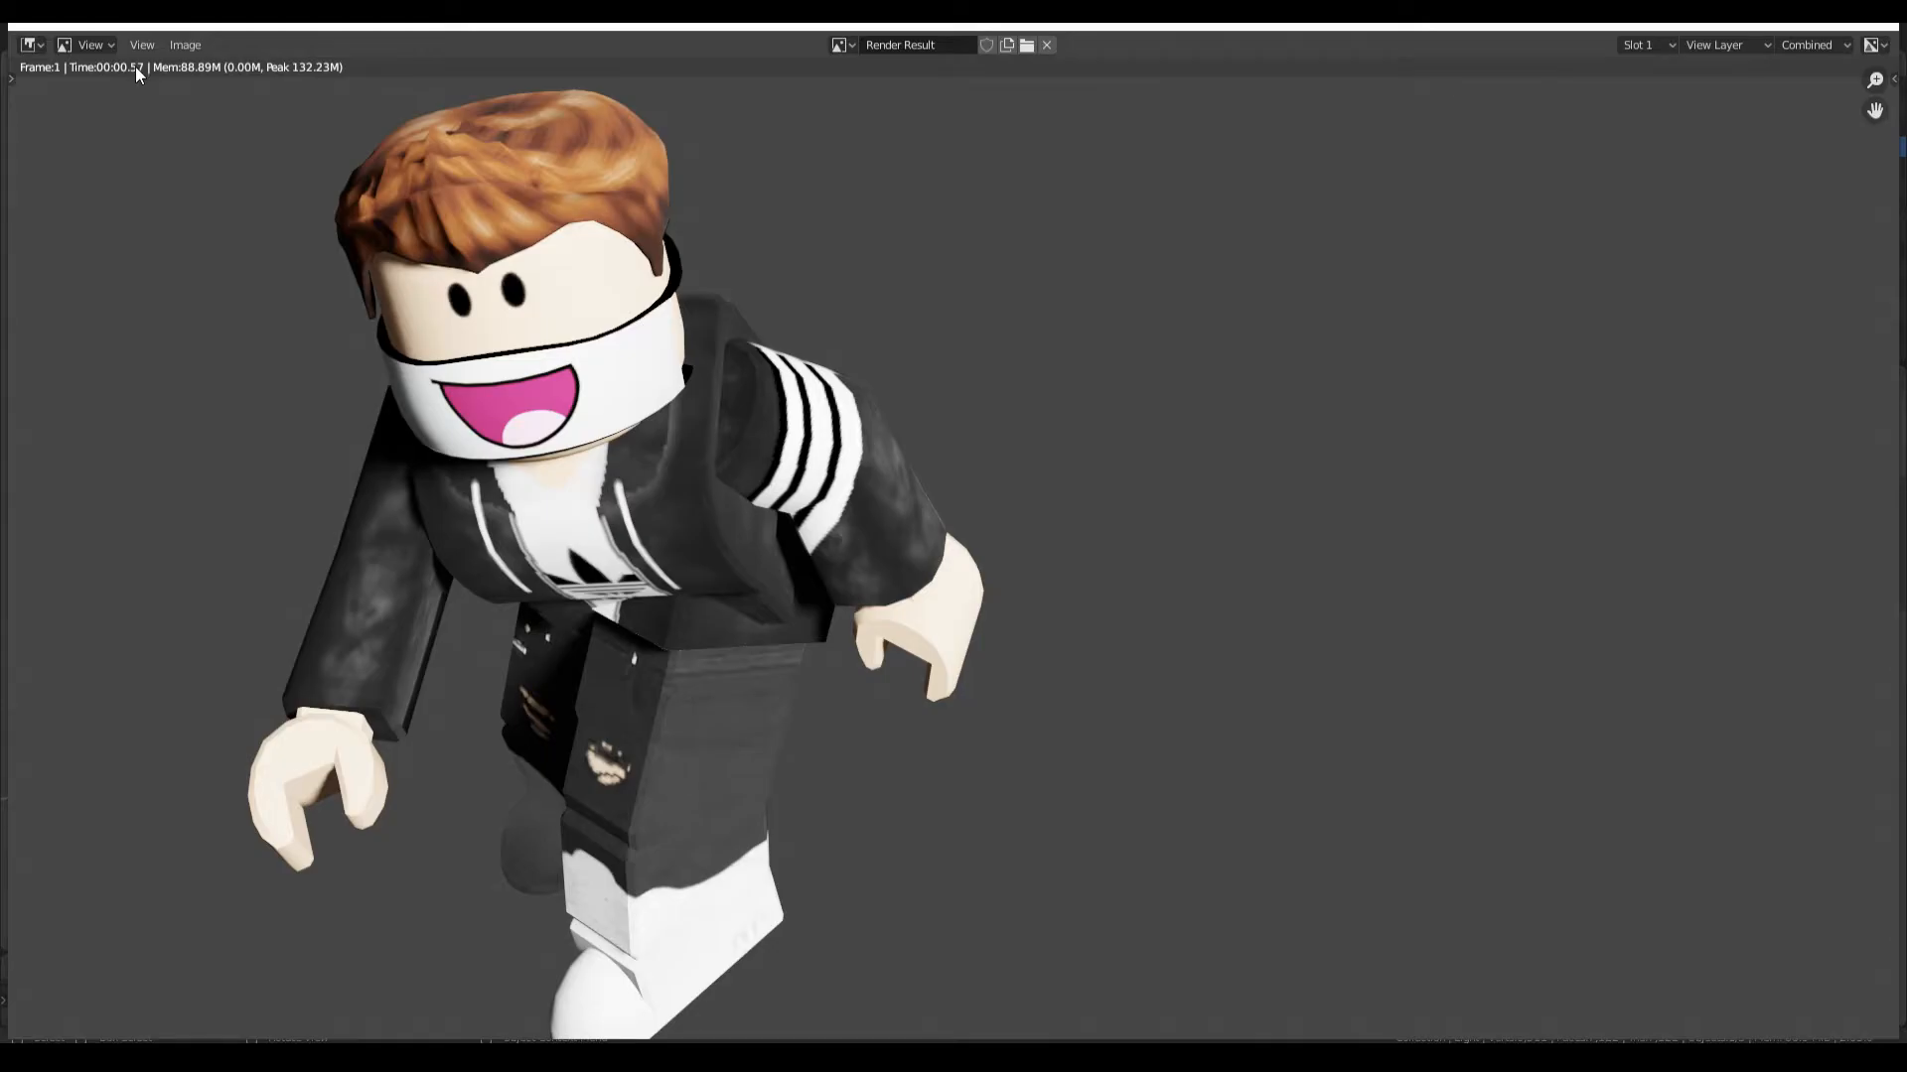
Close the rendered image and scale the sun light by about 1.06
left_click(1875, 27)
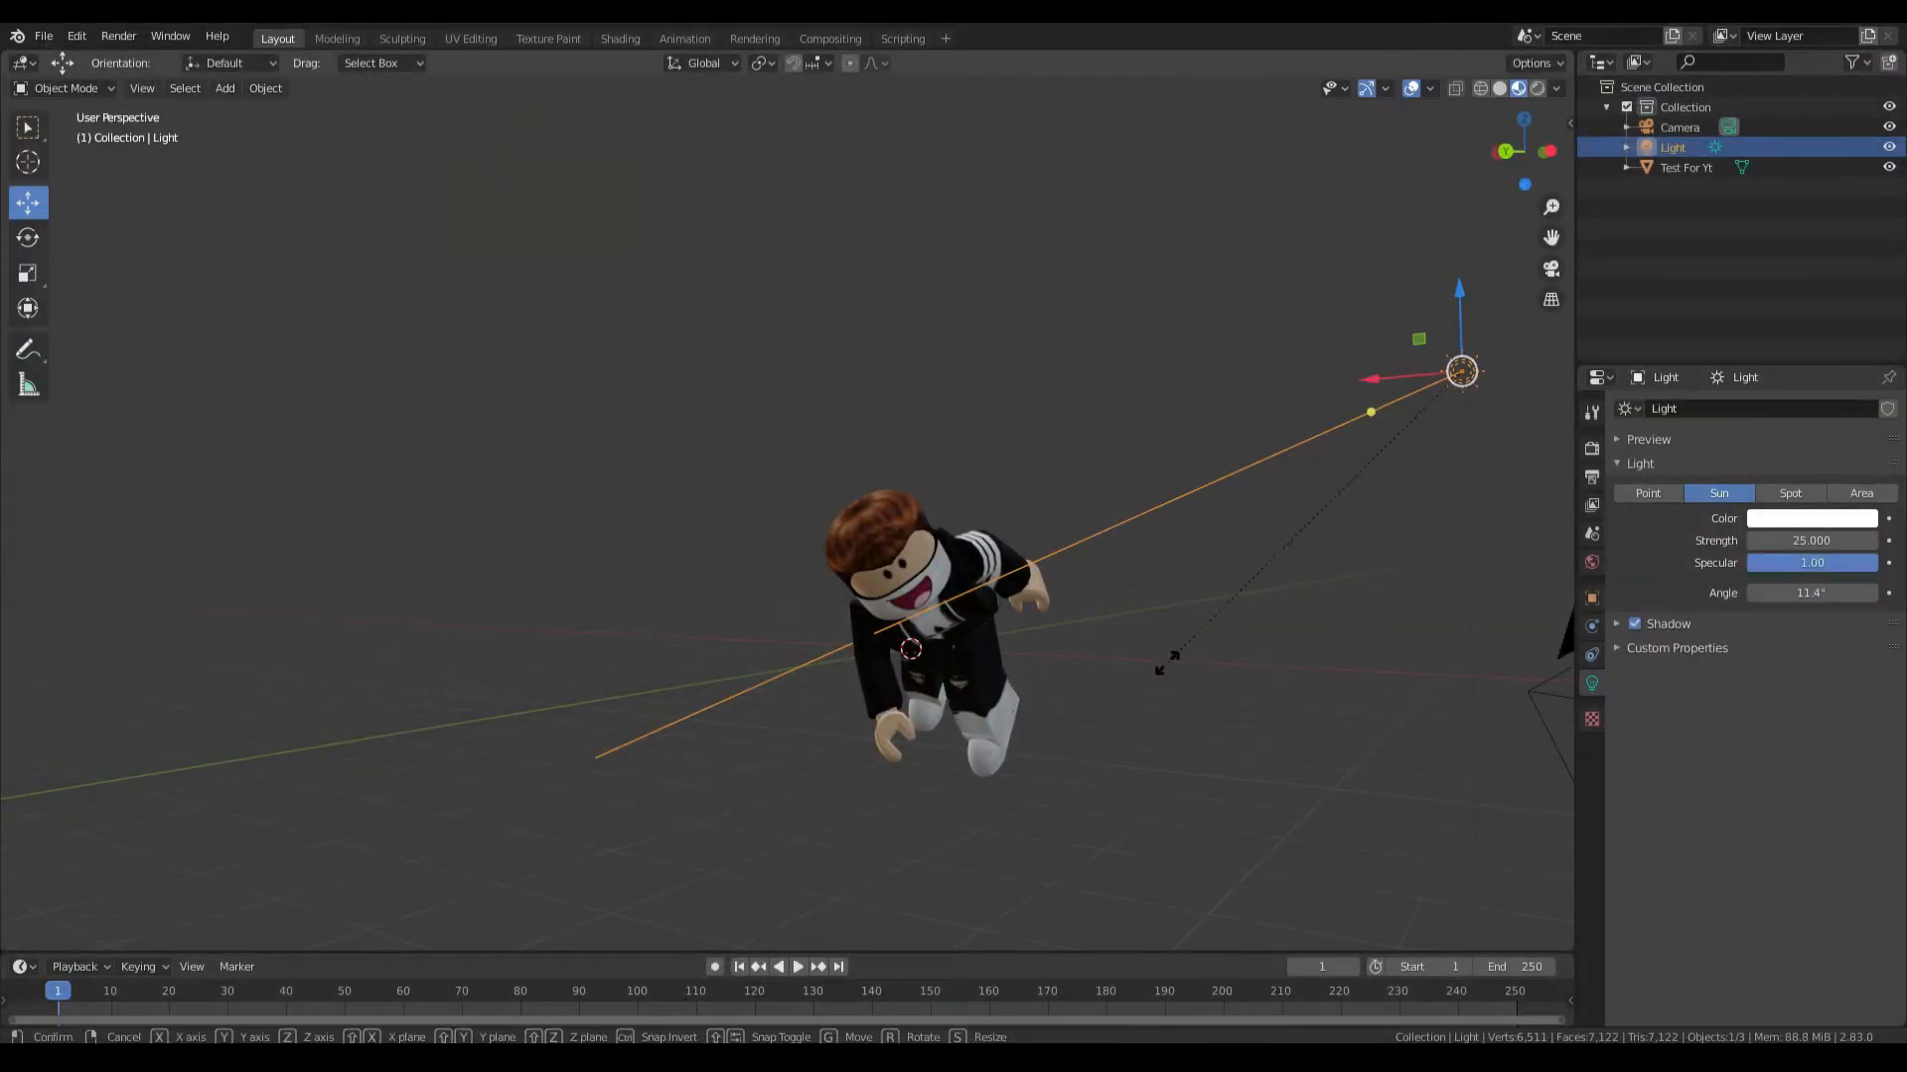
key("s")
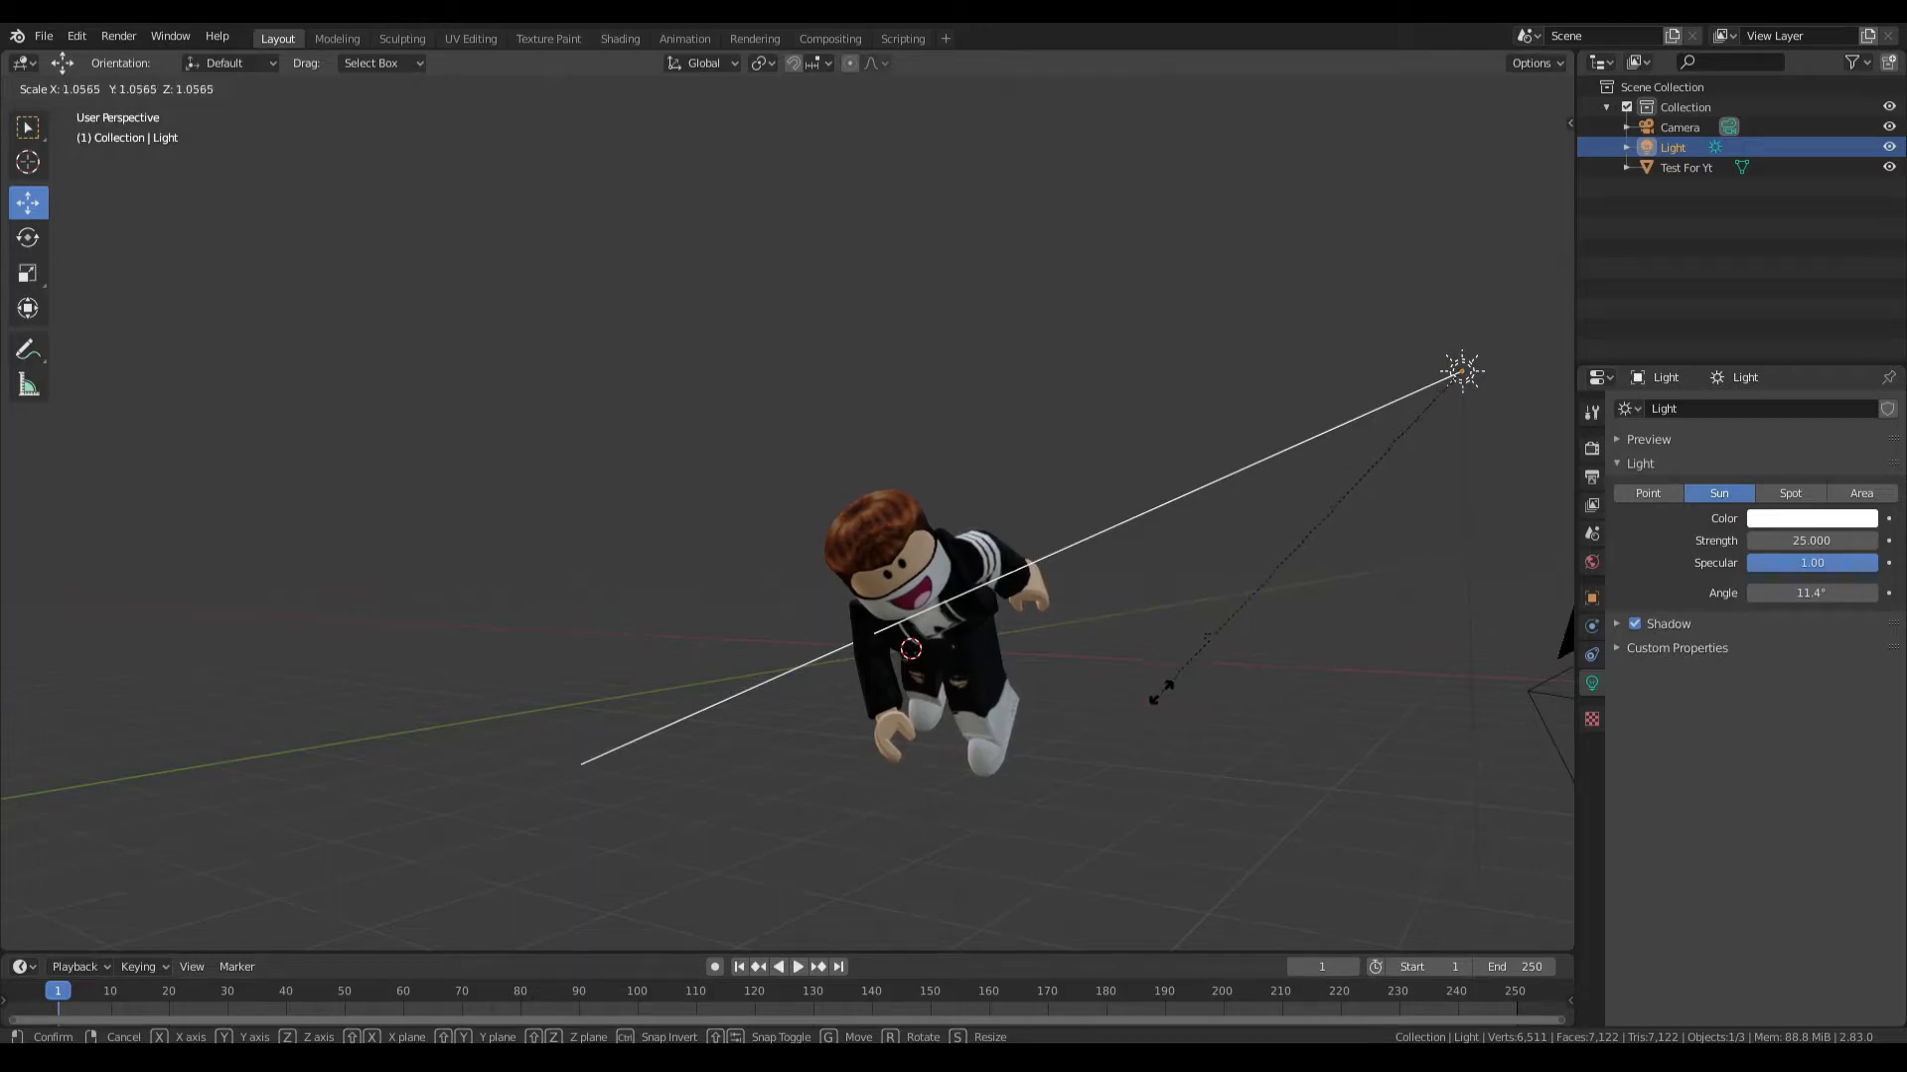
left_click(1164, 697)
Select the camera, look through it and fly it slightly to reframe the whole character within the frame
middle_click_drag(1164, 700, 788, 520)
left_click(798, 536)
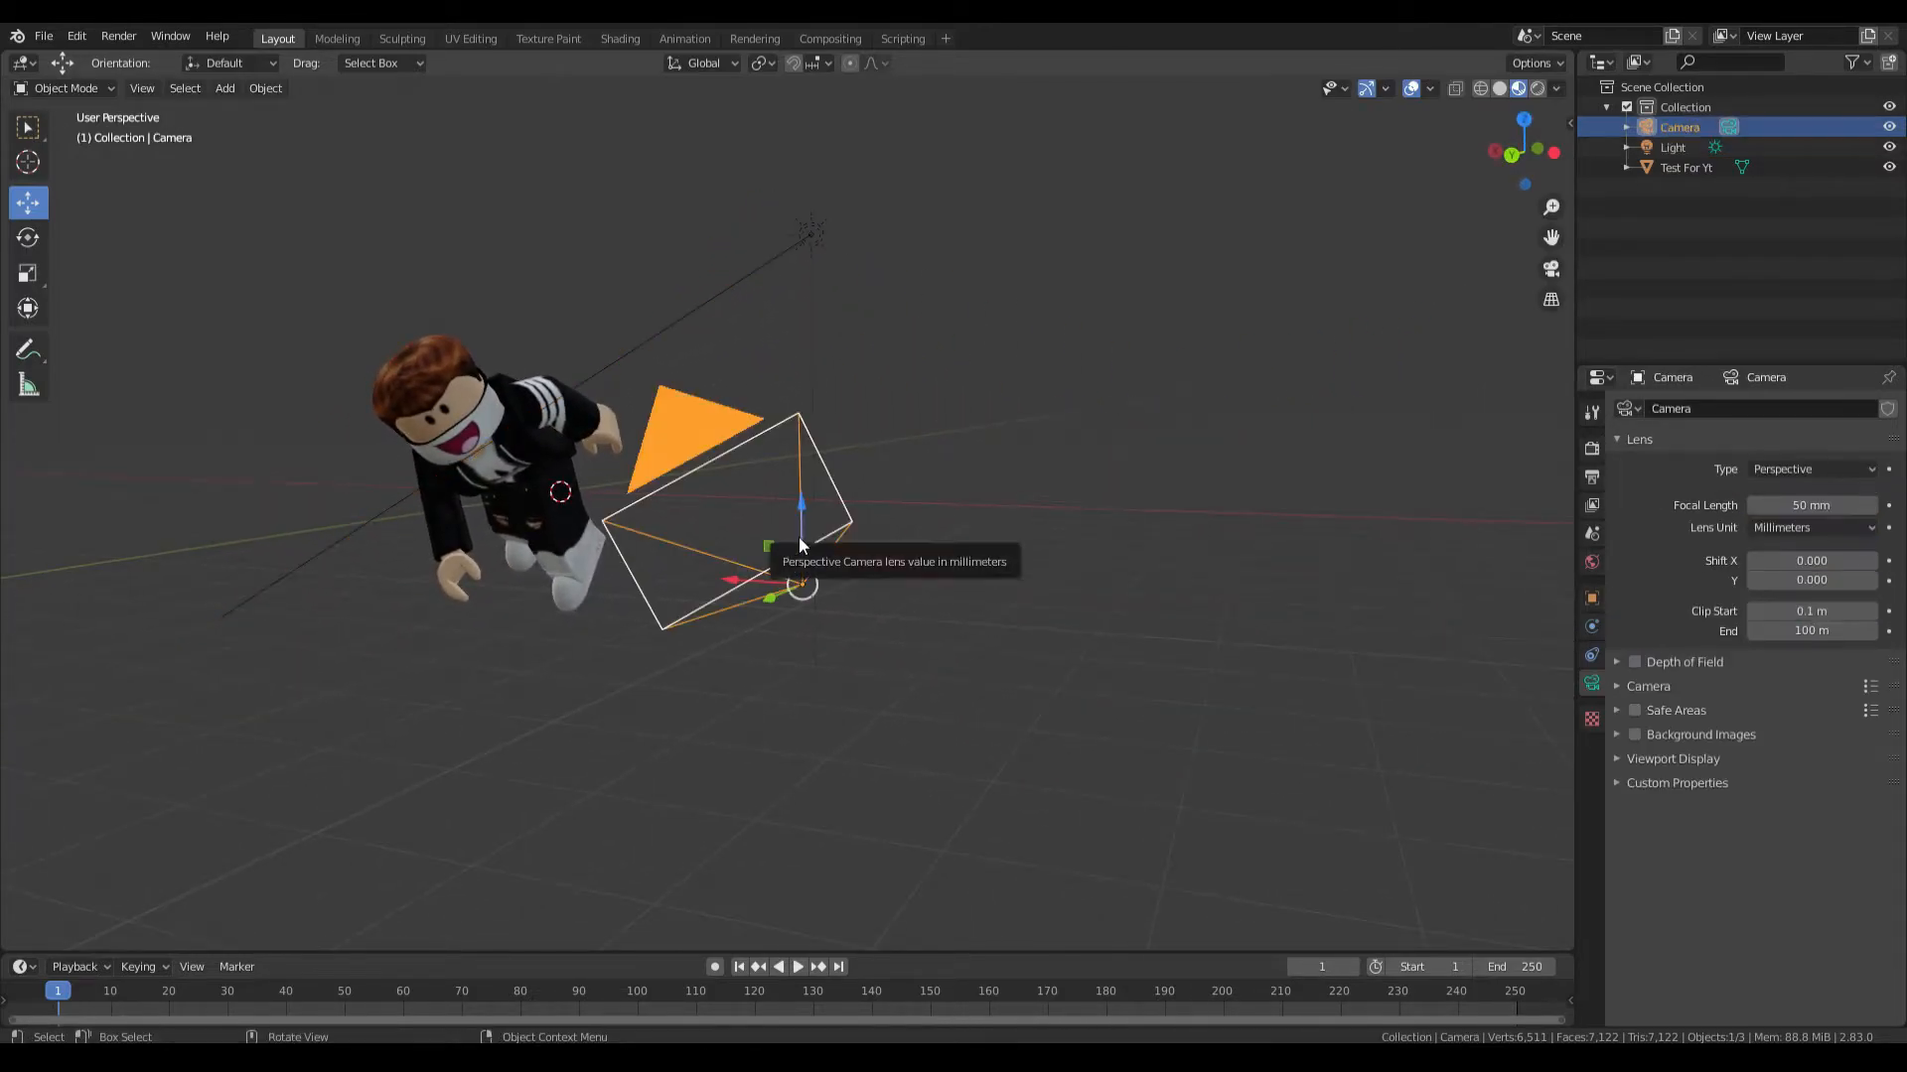
key("KP_0")
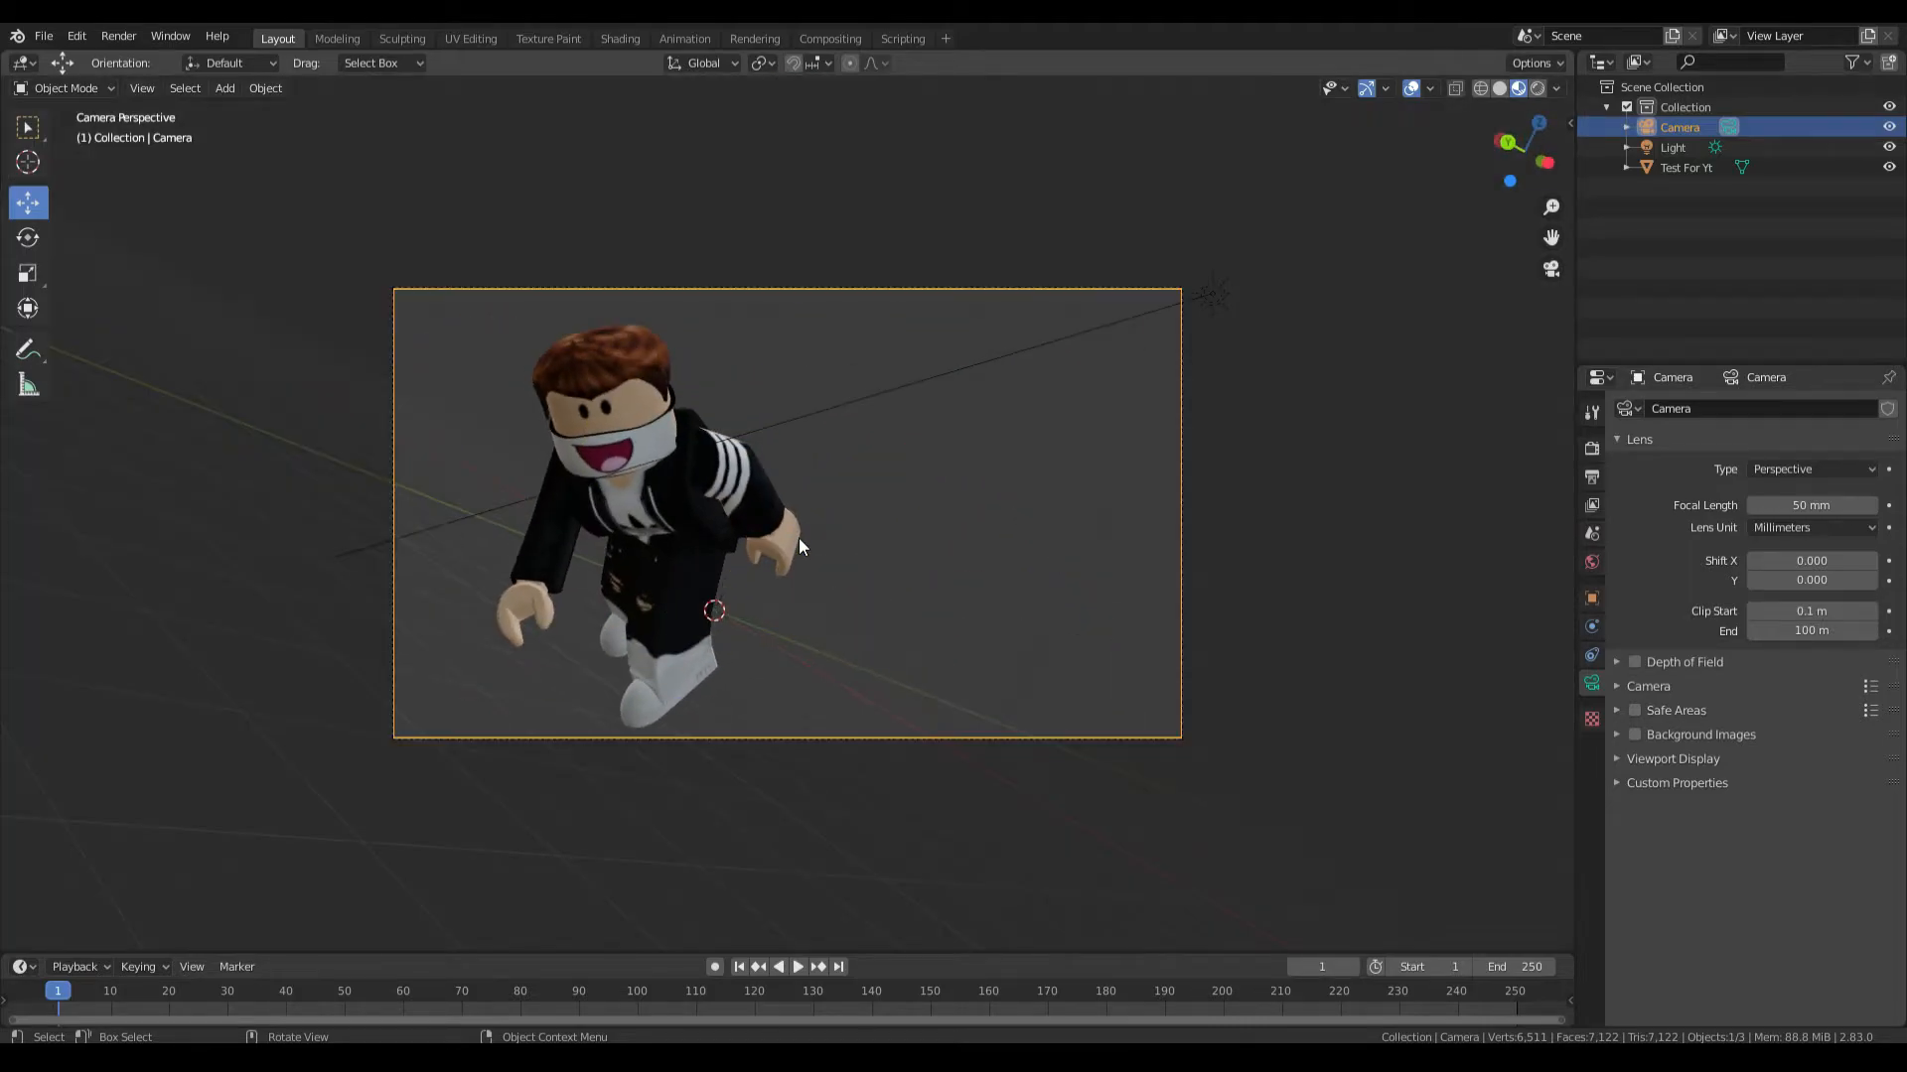
key("shift+grave")
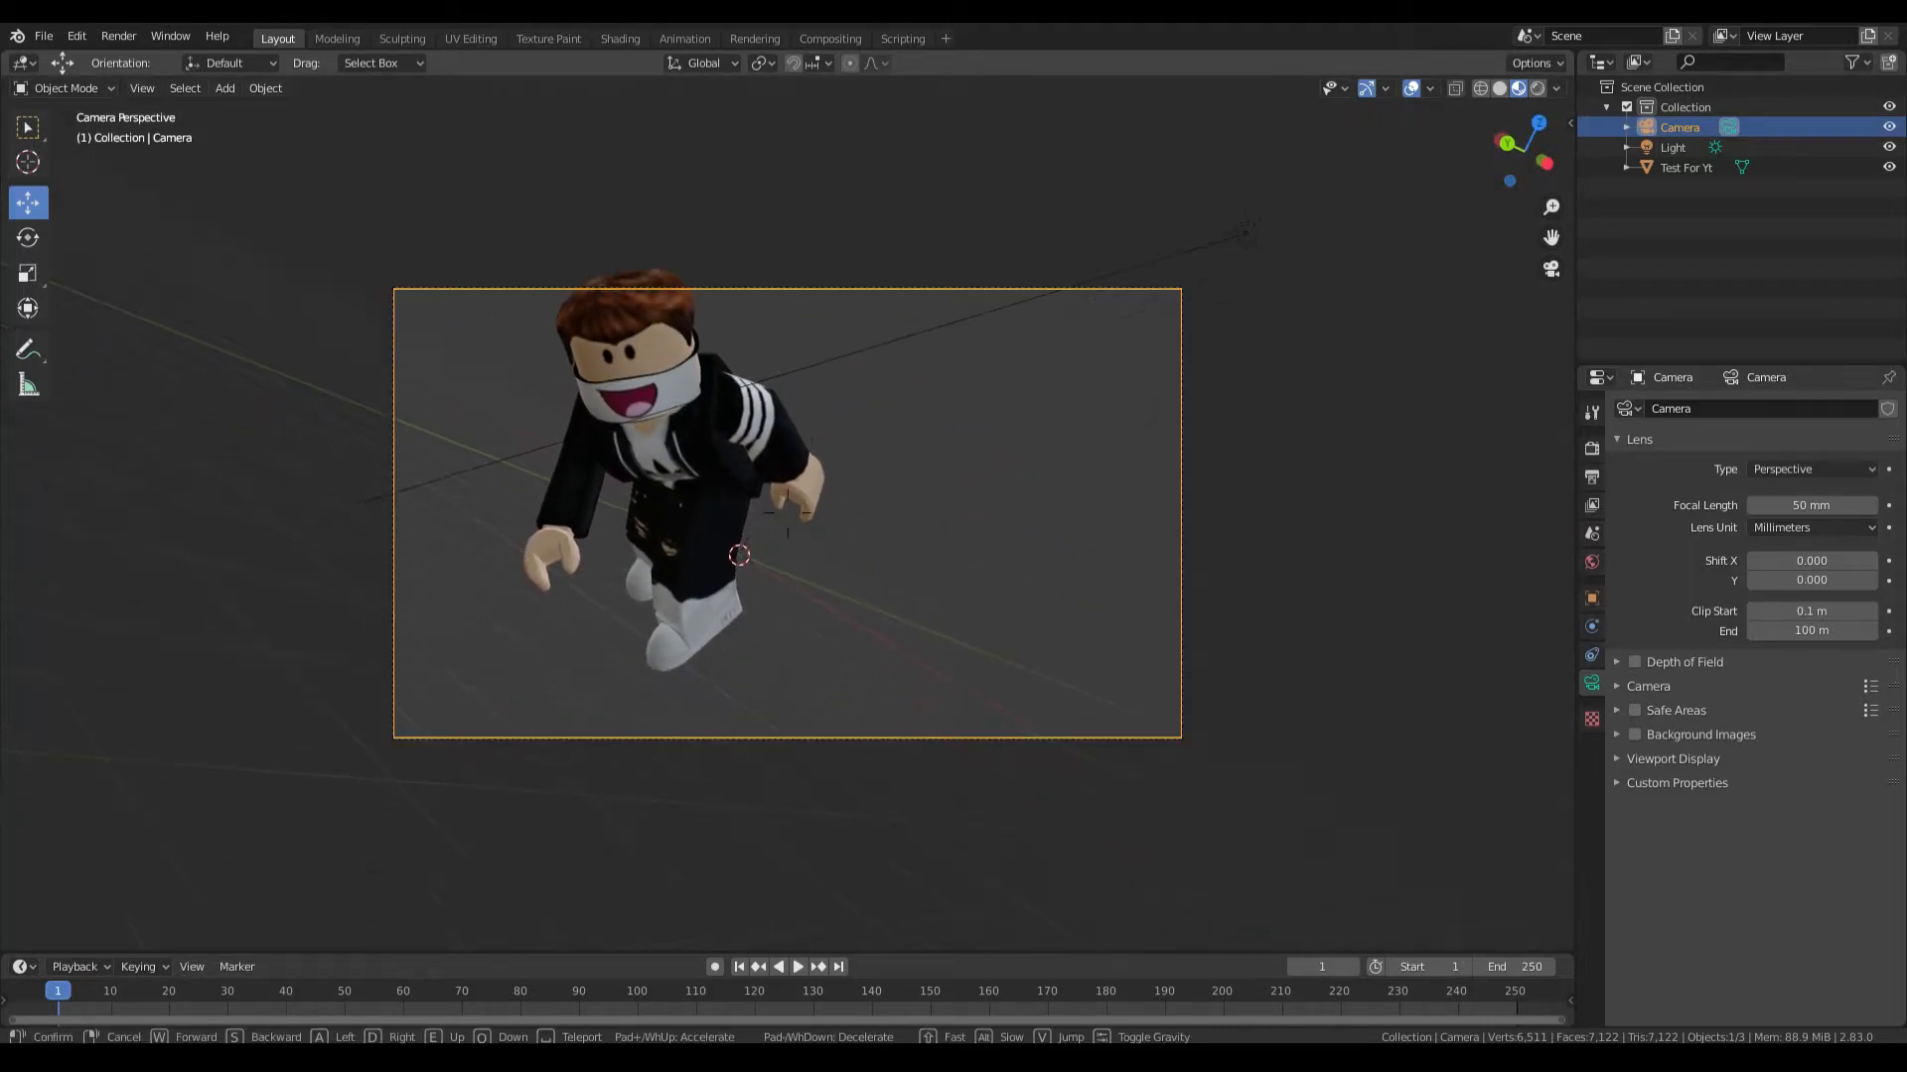
key("a")
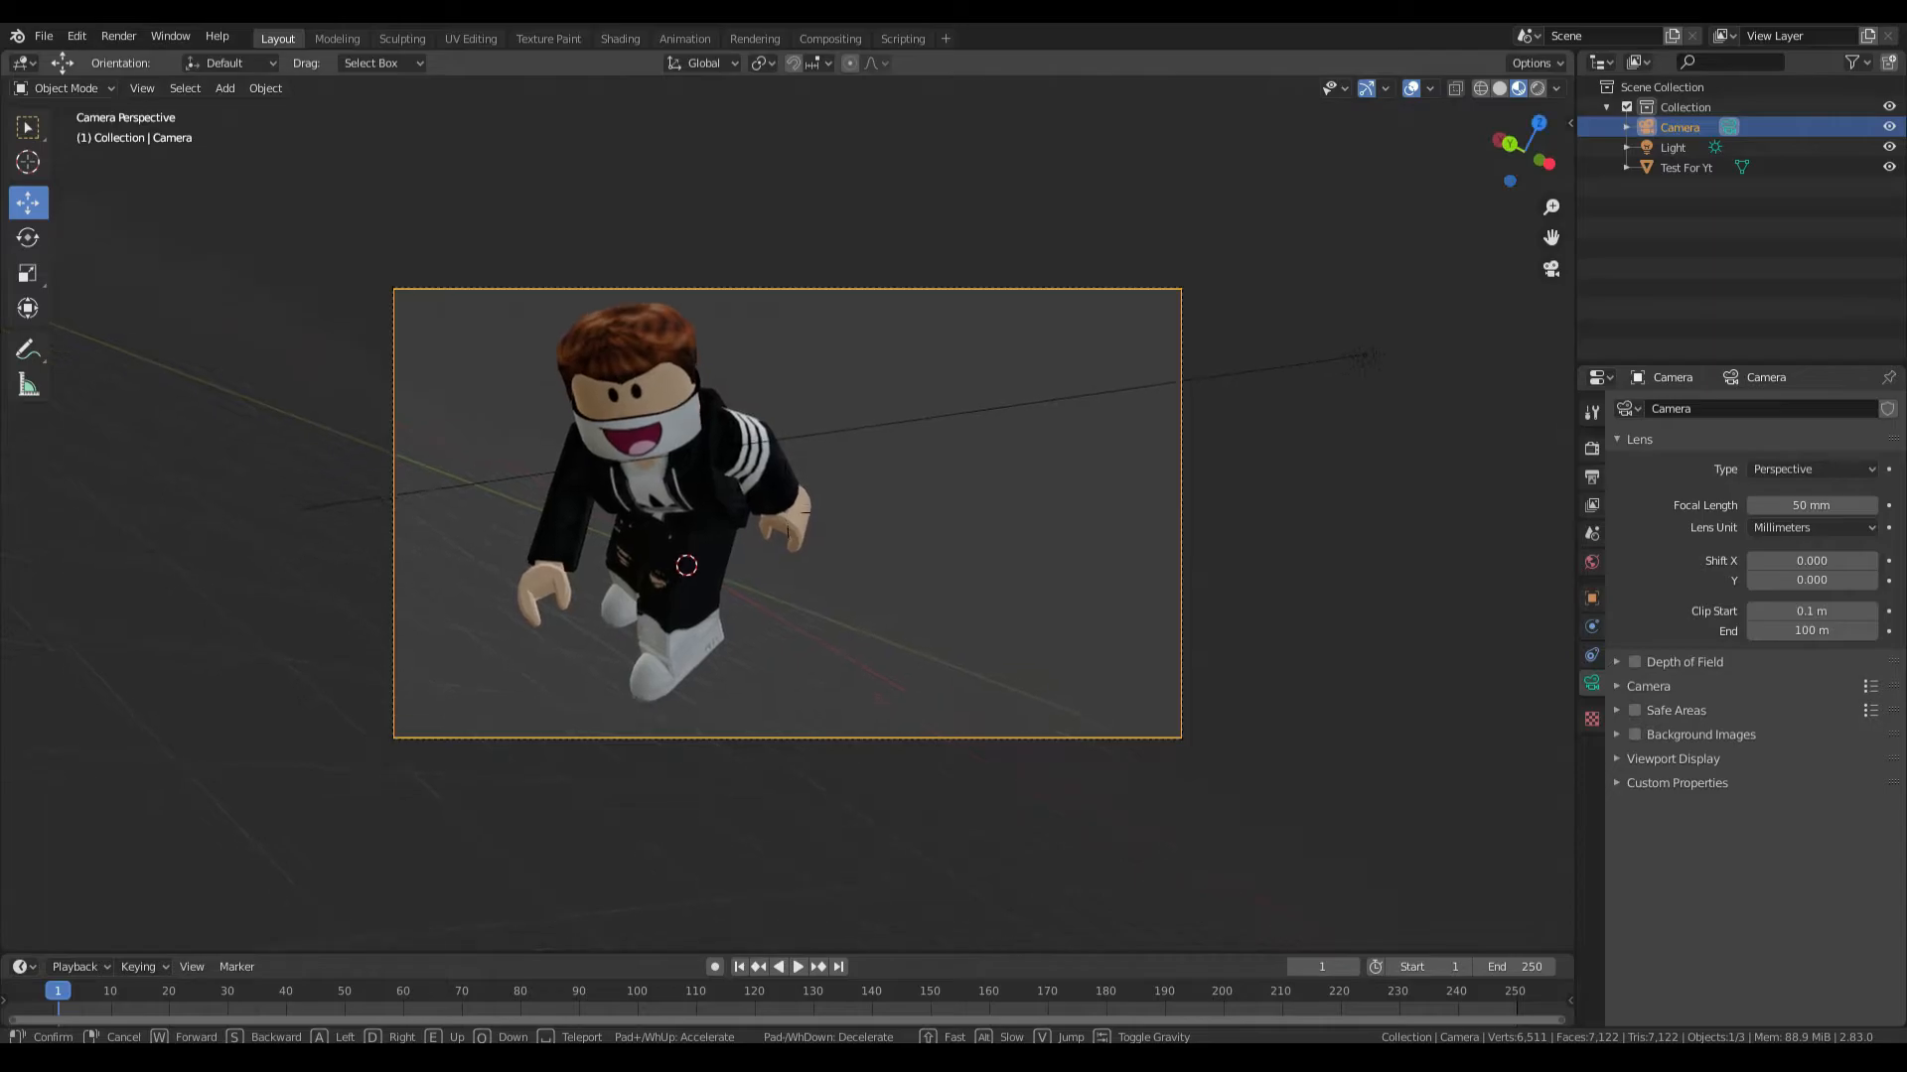
left_click(788, 512)
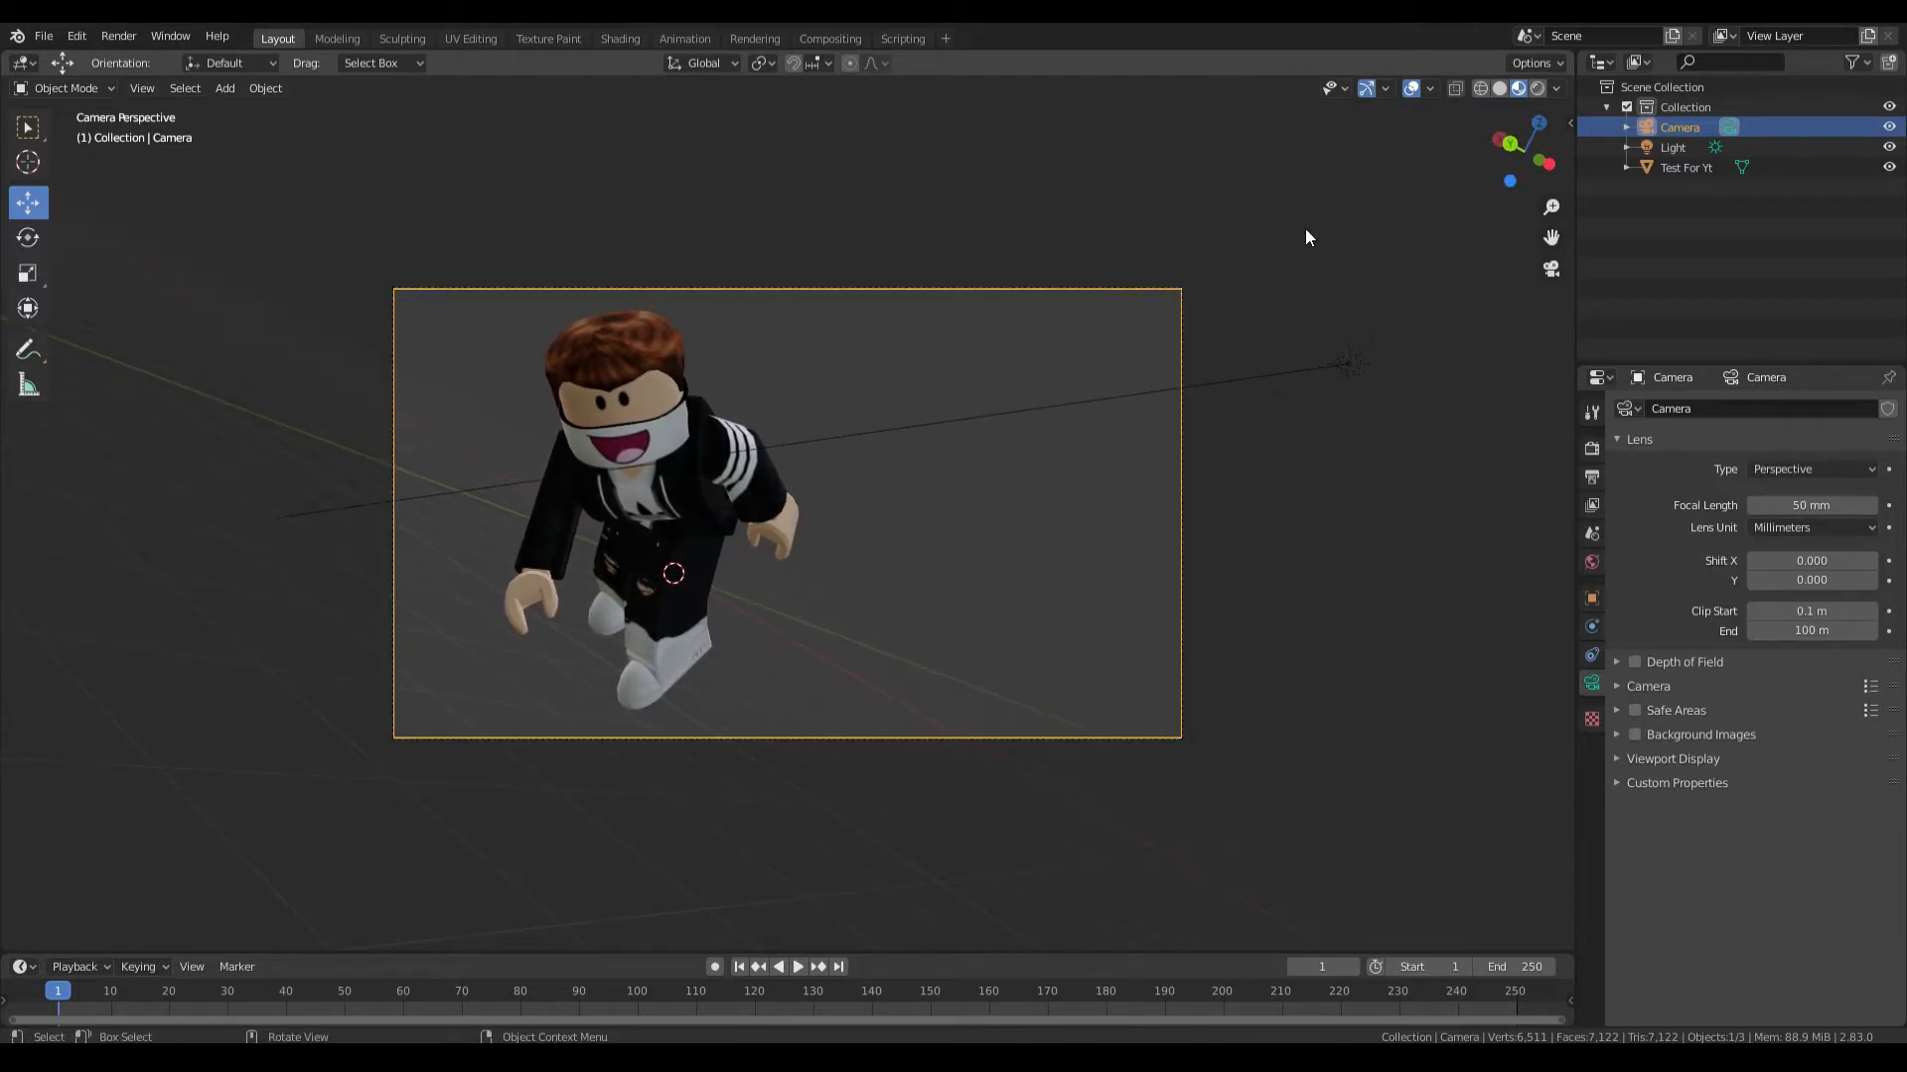
Leave the camera view, enlarge the camera object slightly and deselect it
key("KP_0")
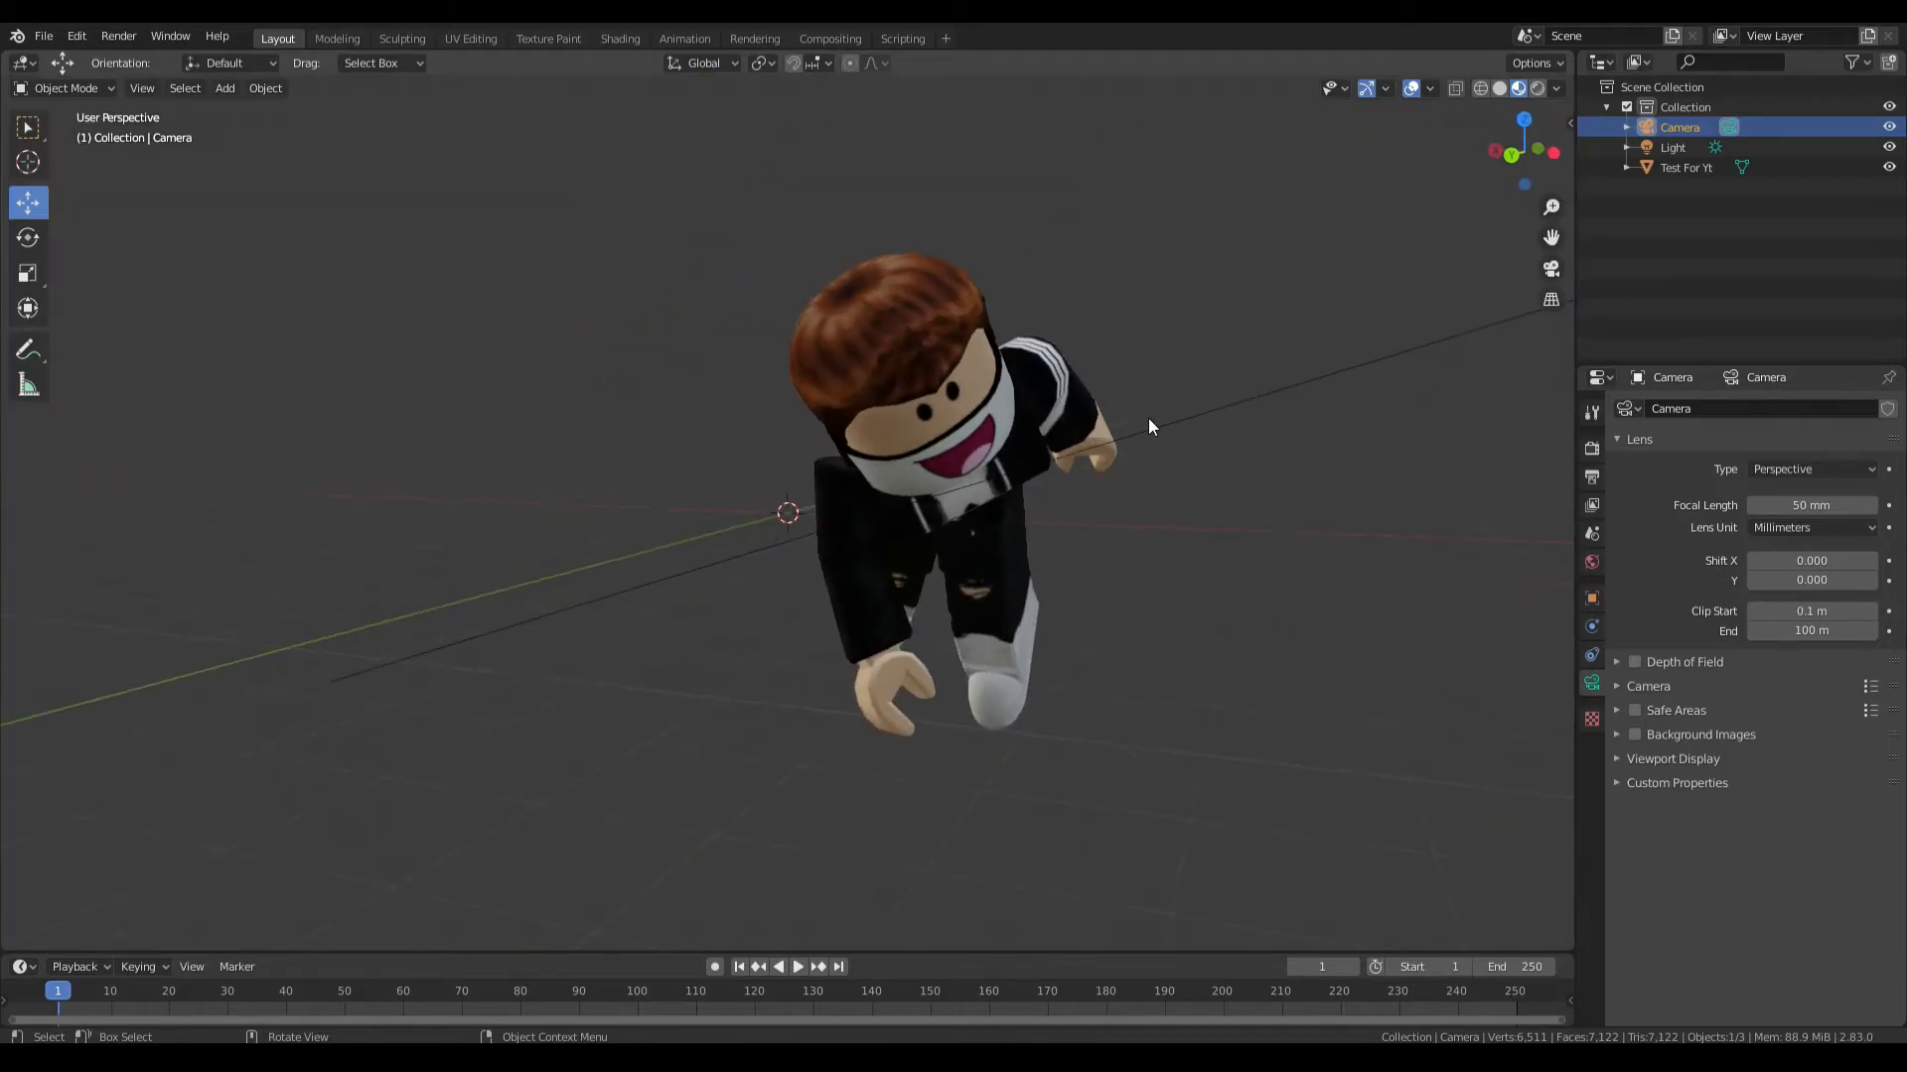
key("s")
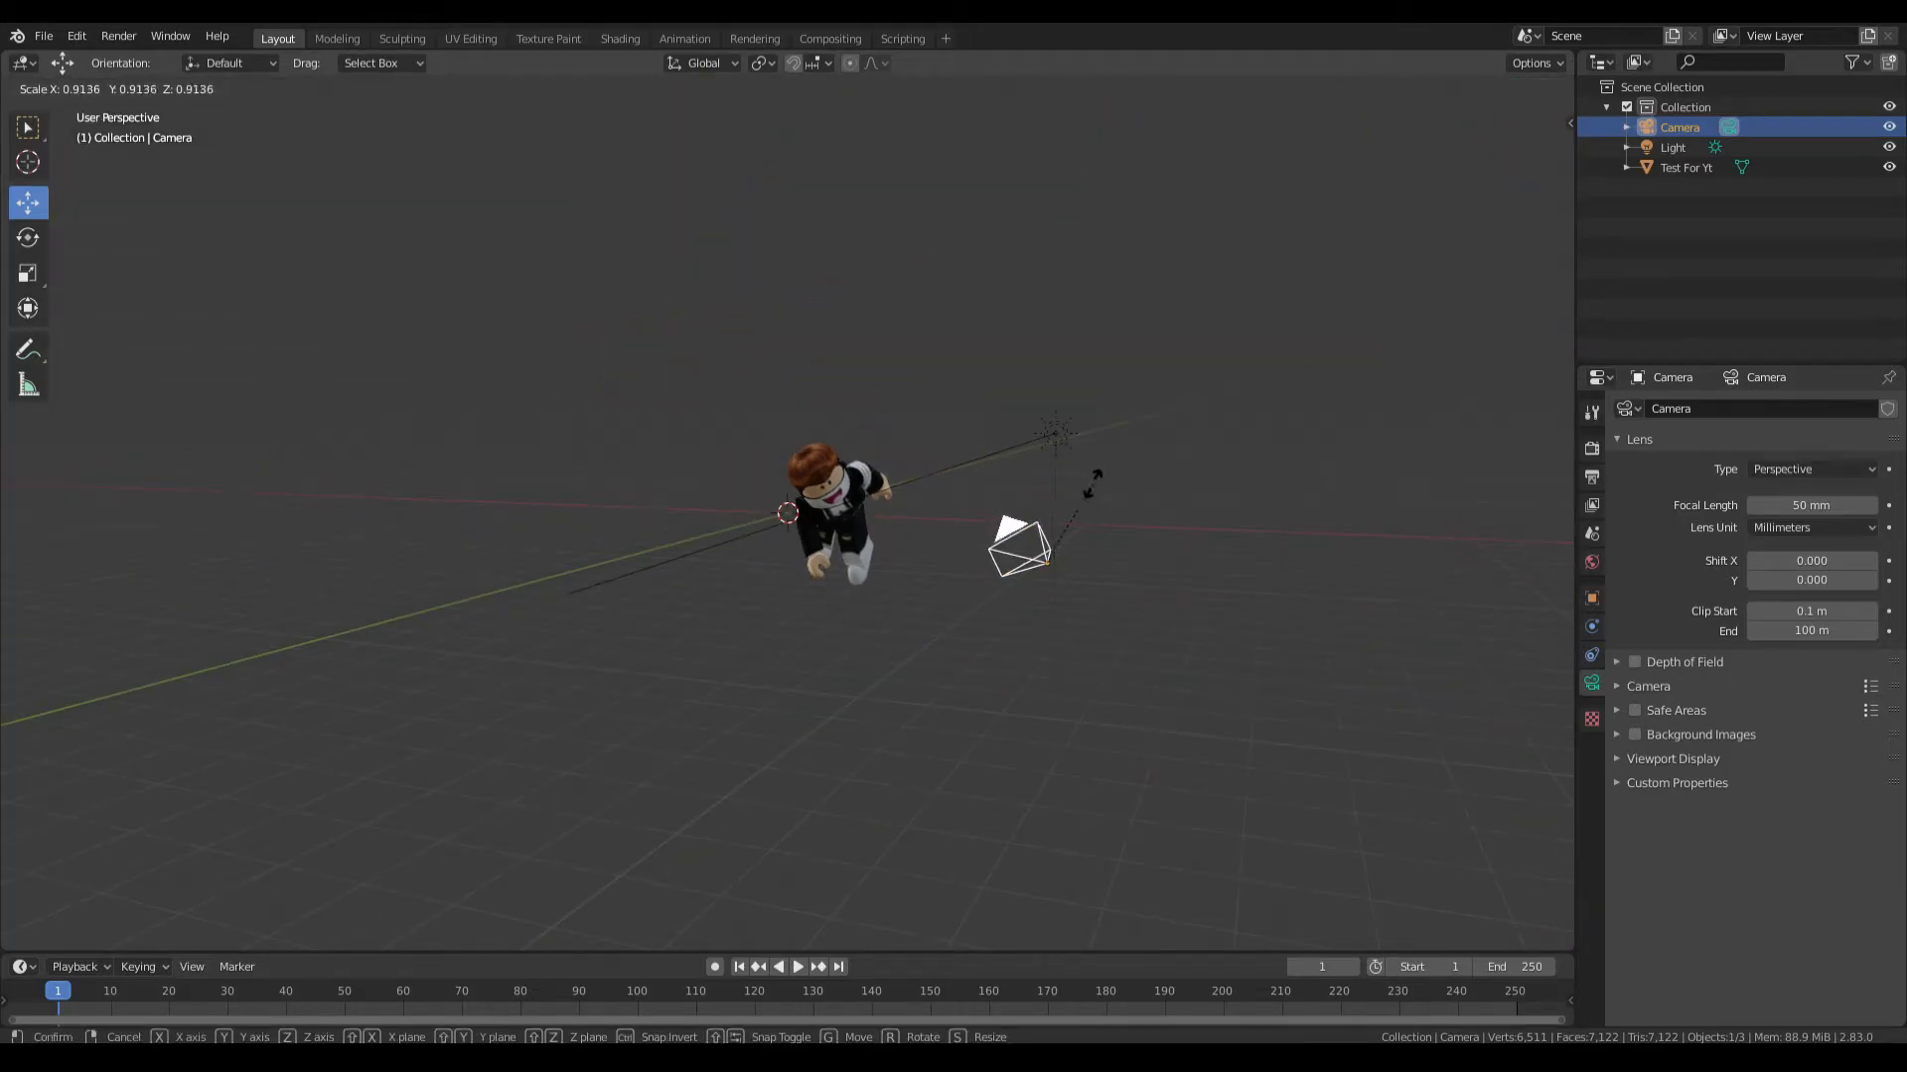
left_click(1162, 529)
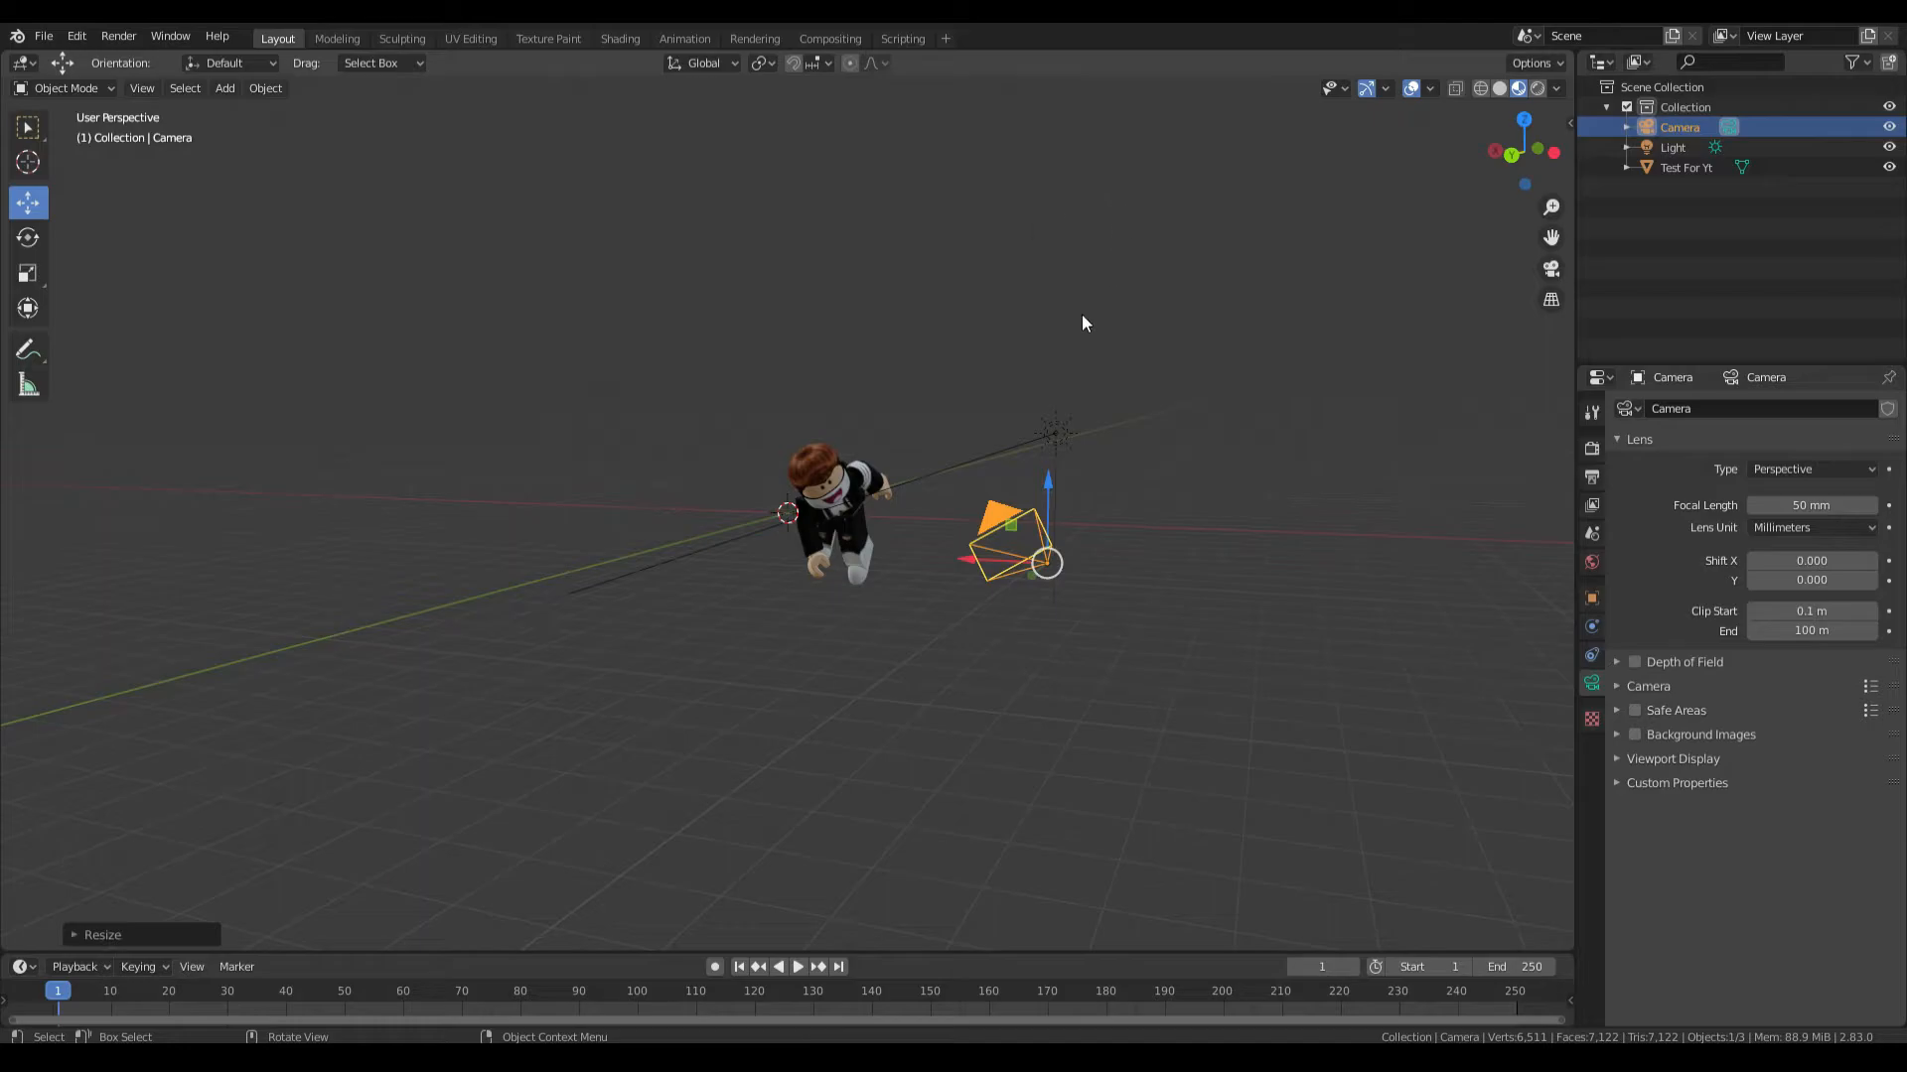
left_click(806, 641)
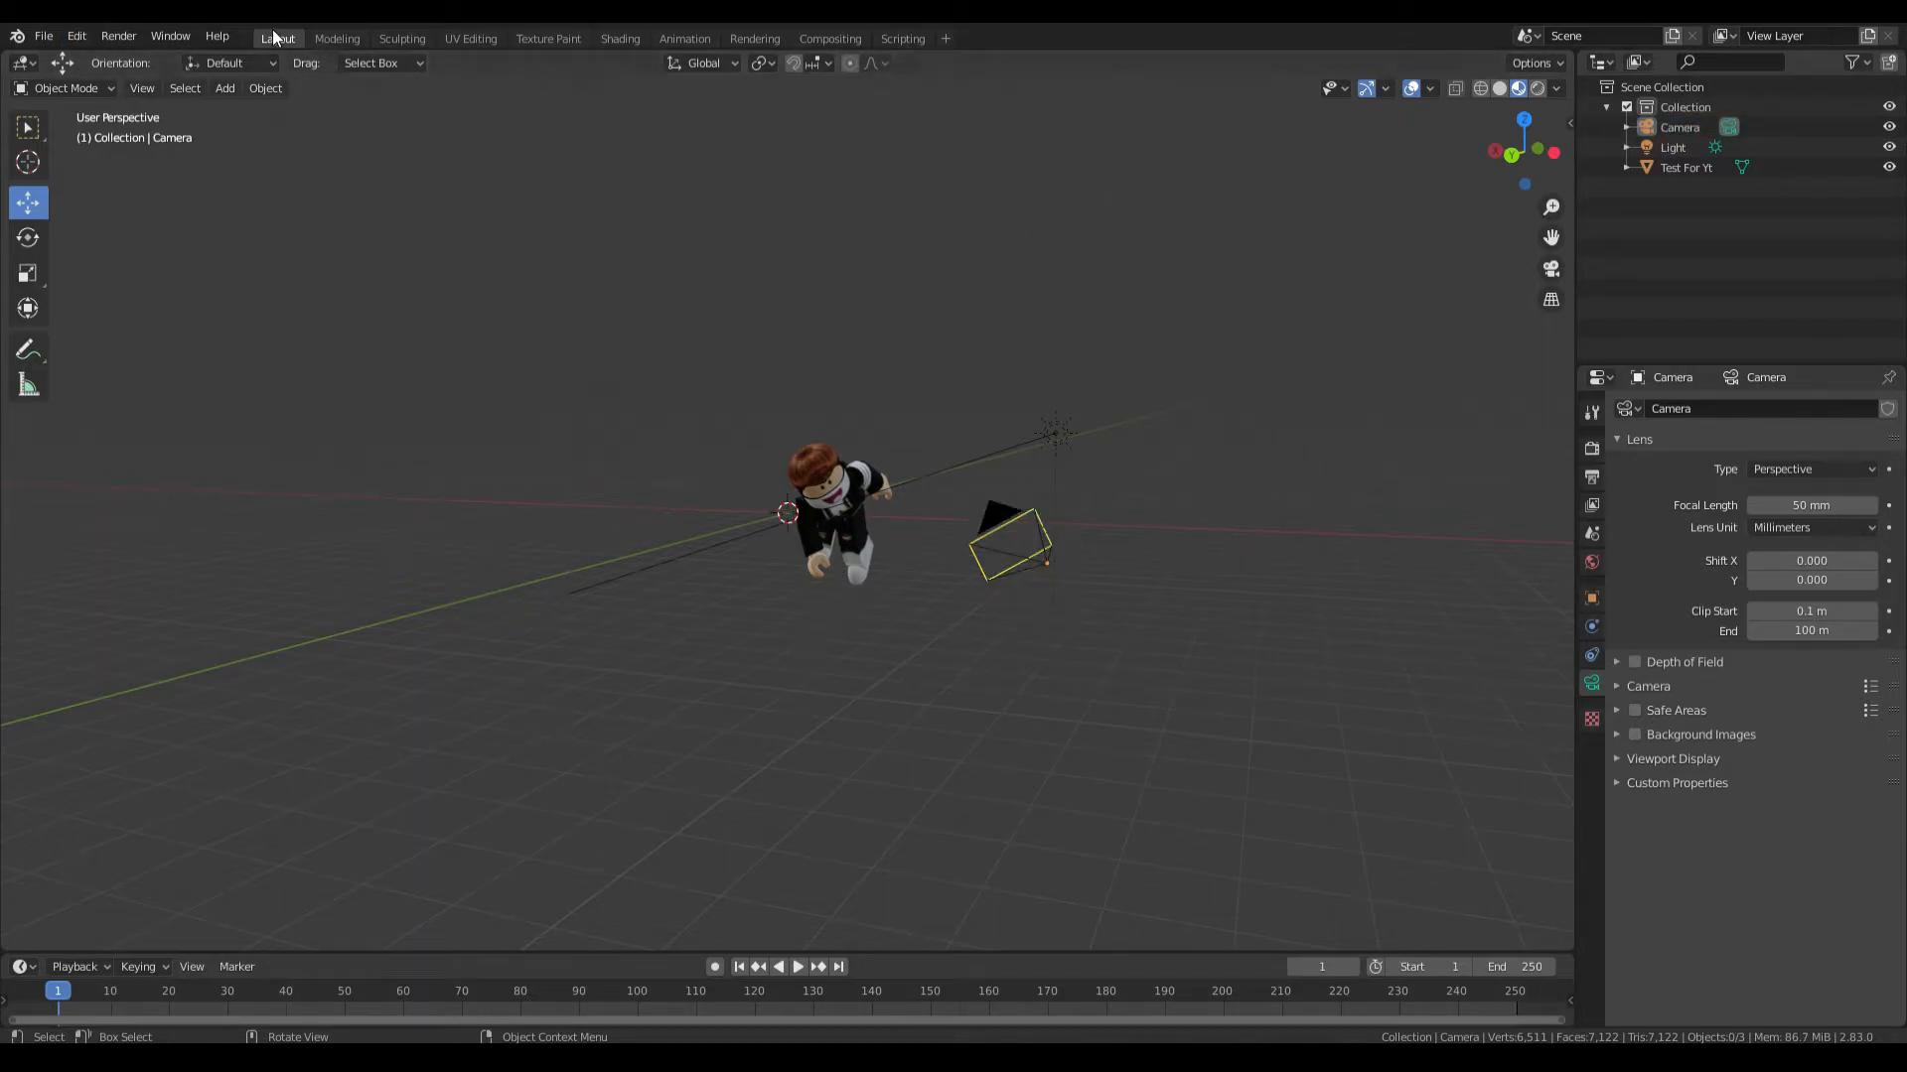
Add a cube mesh to the scene and lower it slightly along the vertical axis
left_click(265, 88)
mouse_move(223, 89)
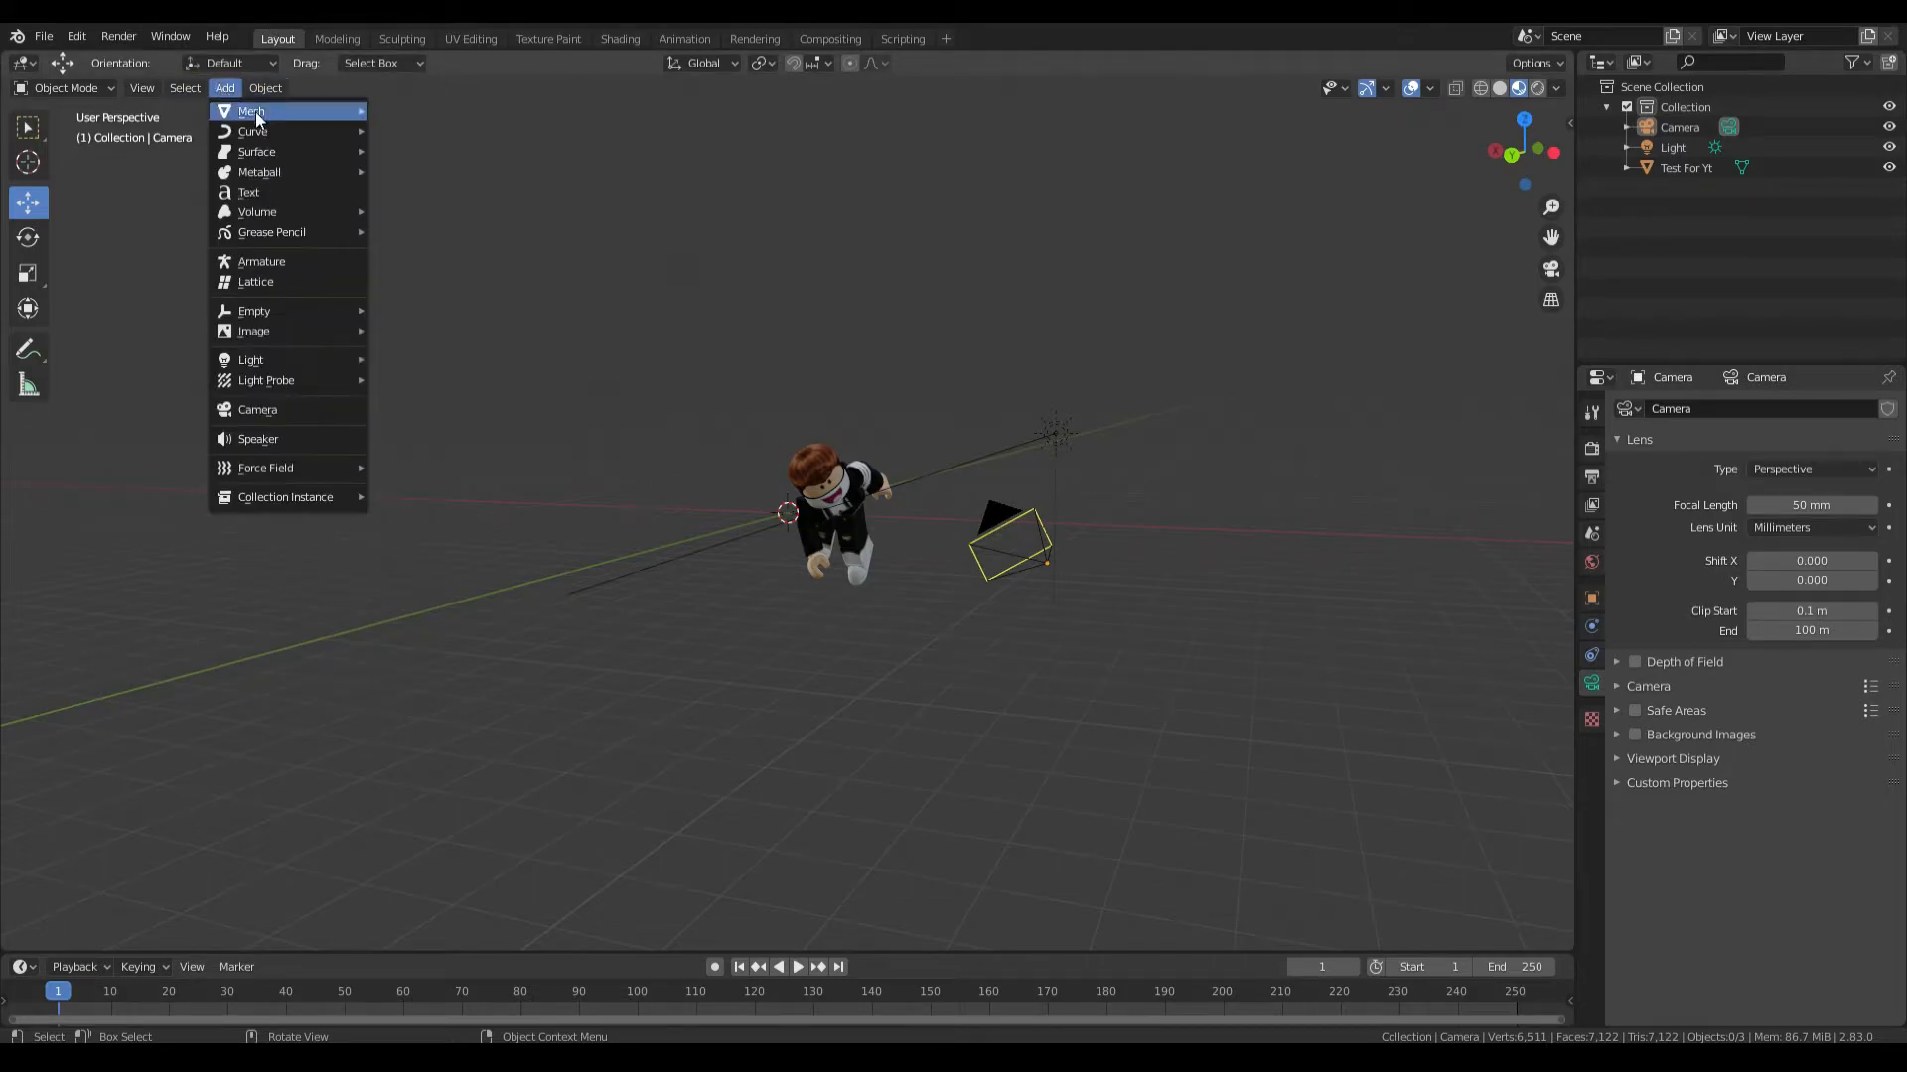
mouse_move(278, 176)
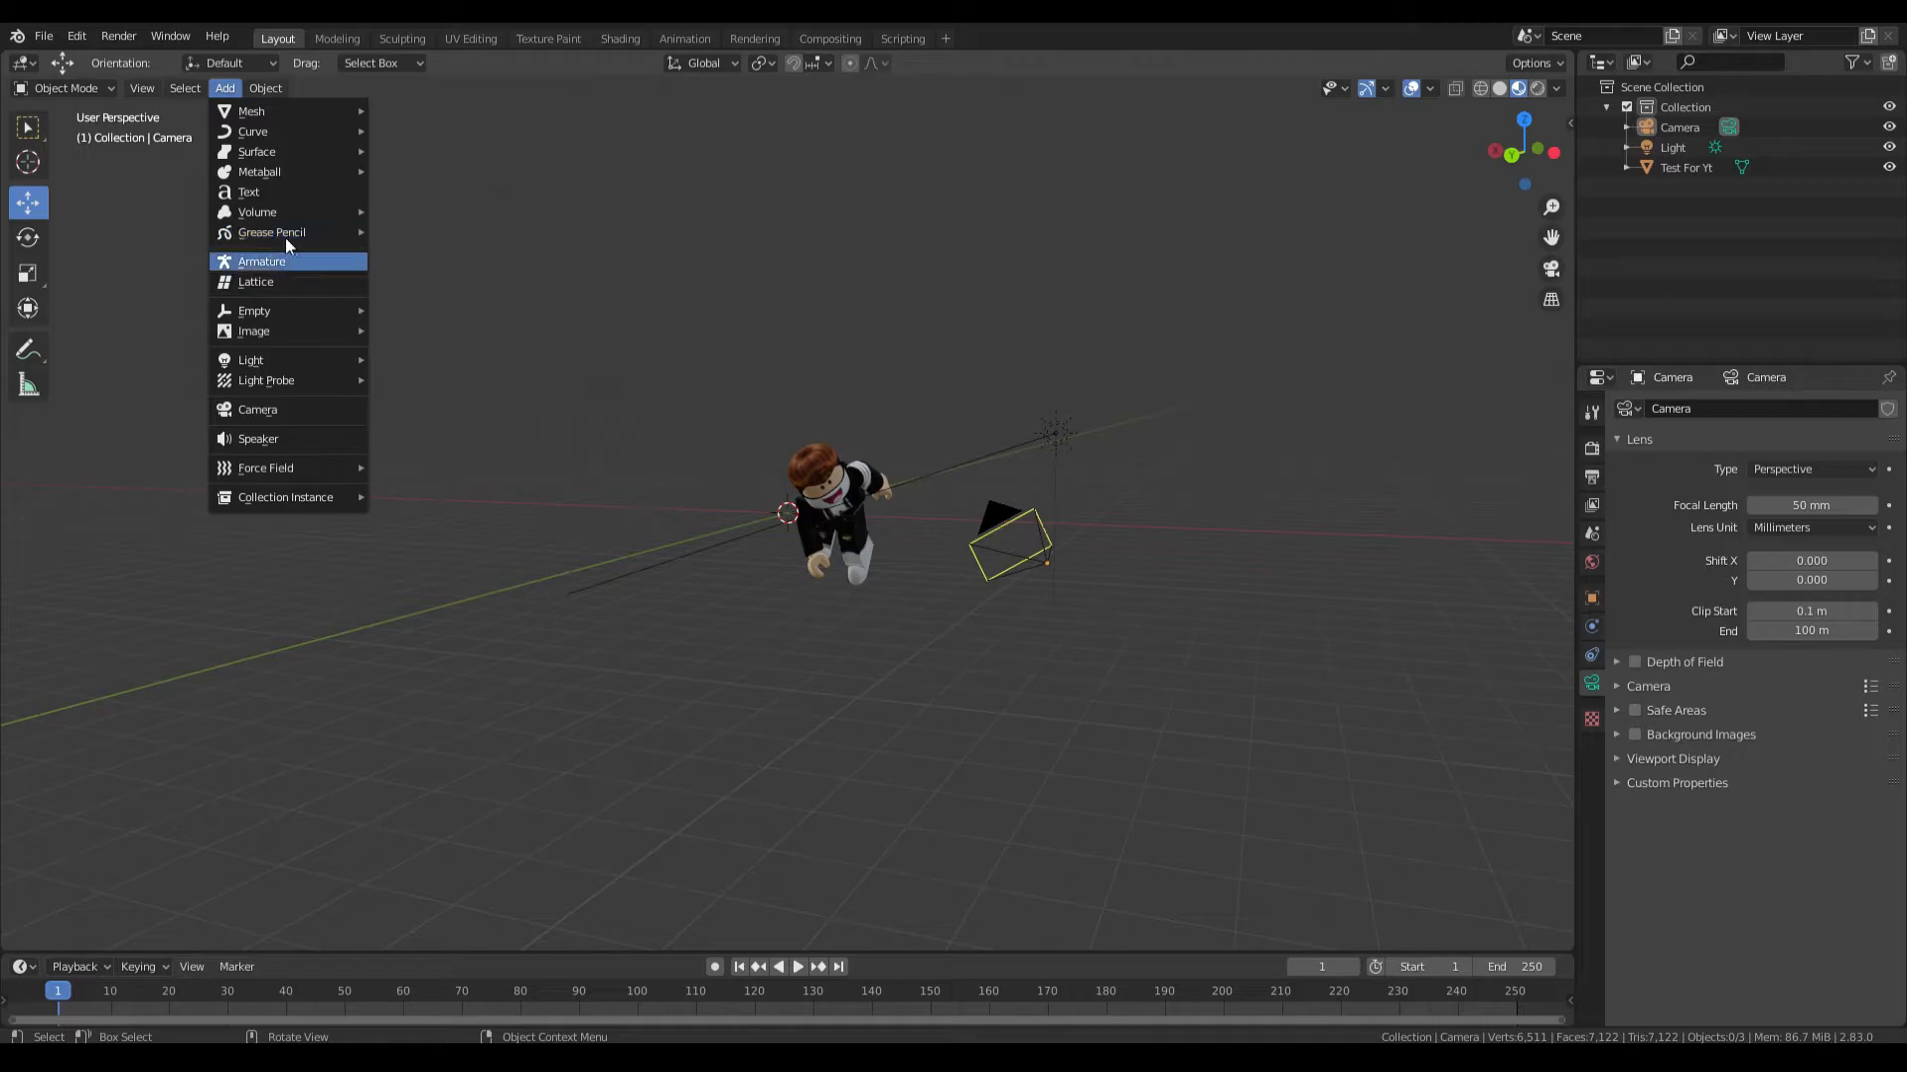
mouse_move(294, 129)
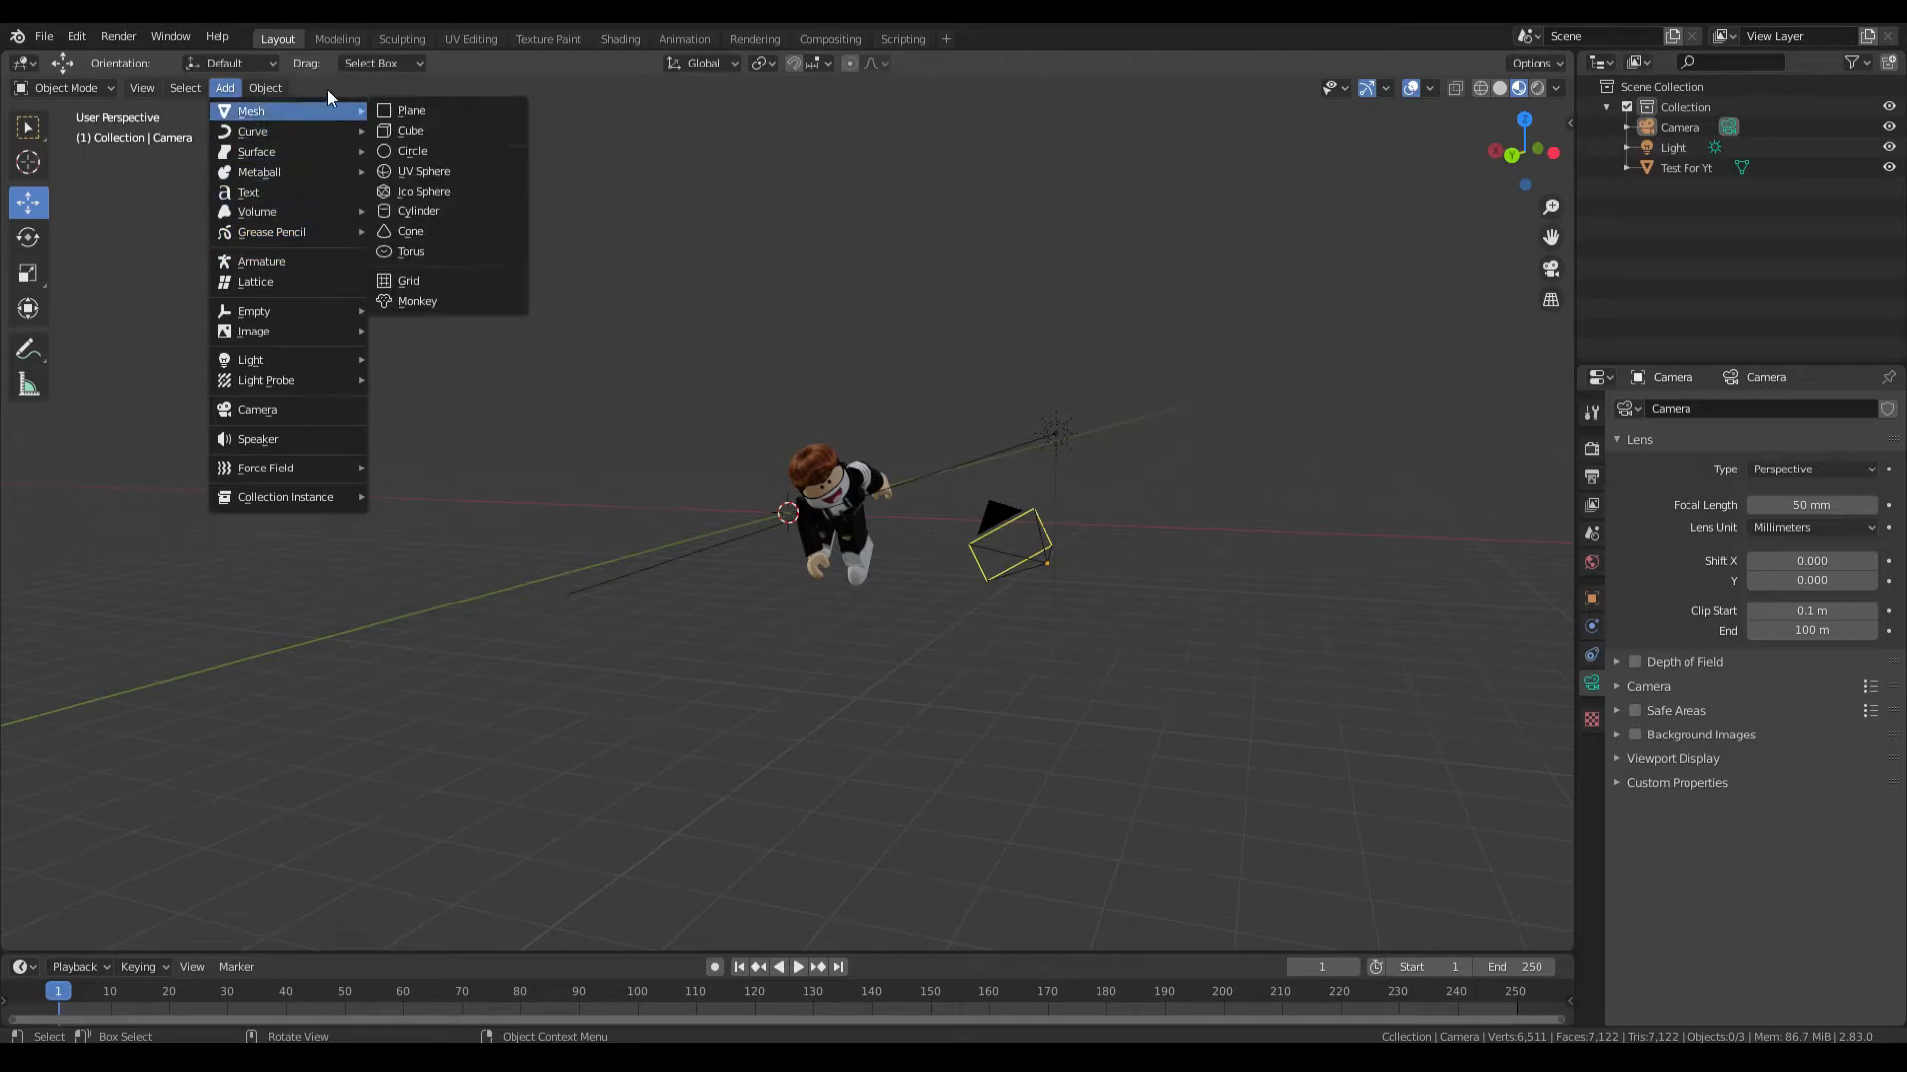
left_click(424, 133)
left_click_drag(786, 440, 788, 467)
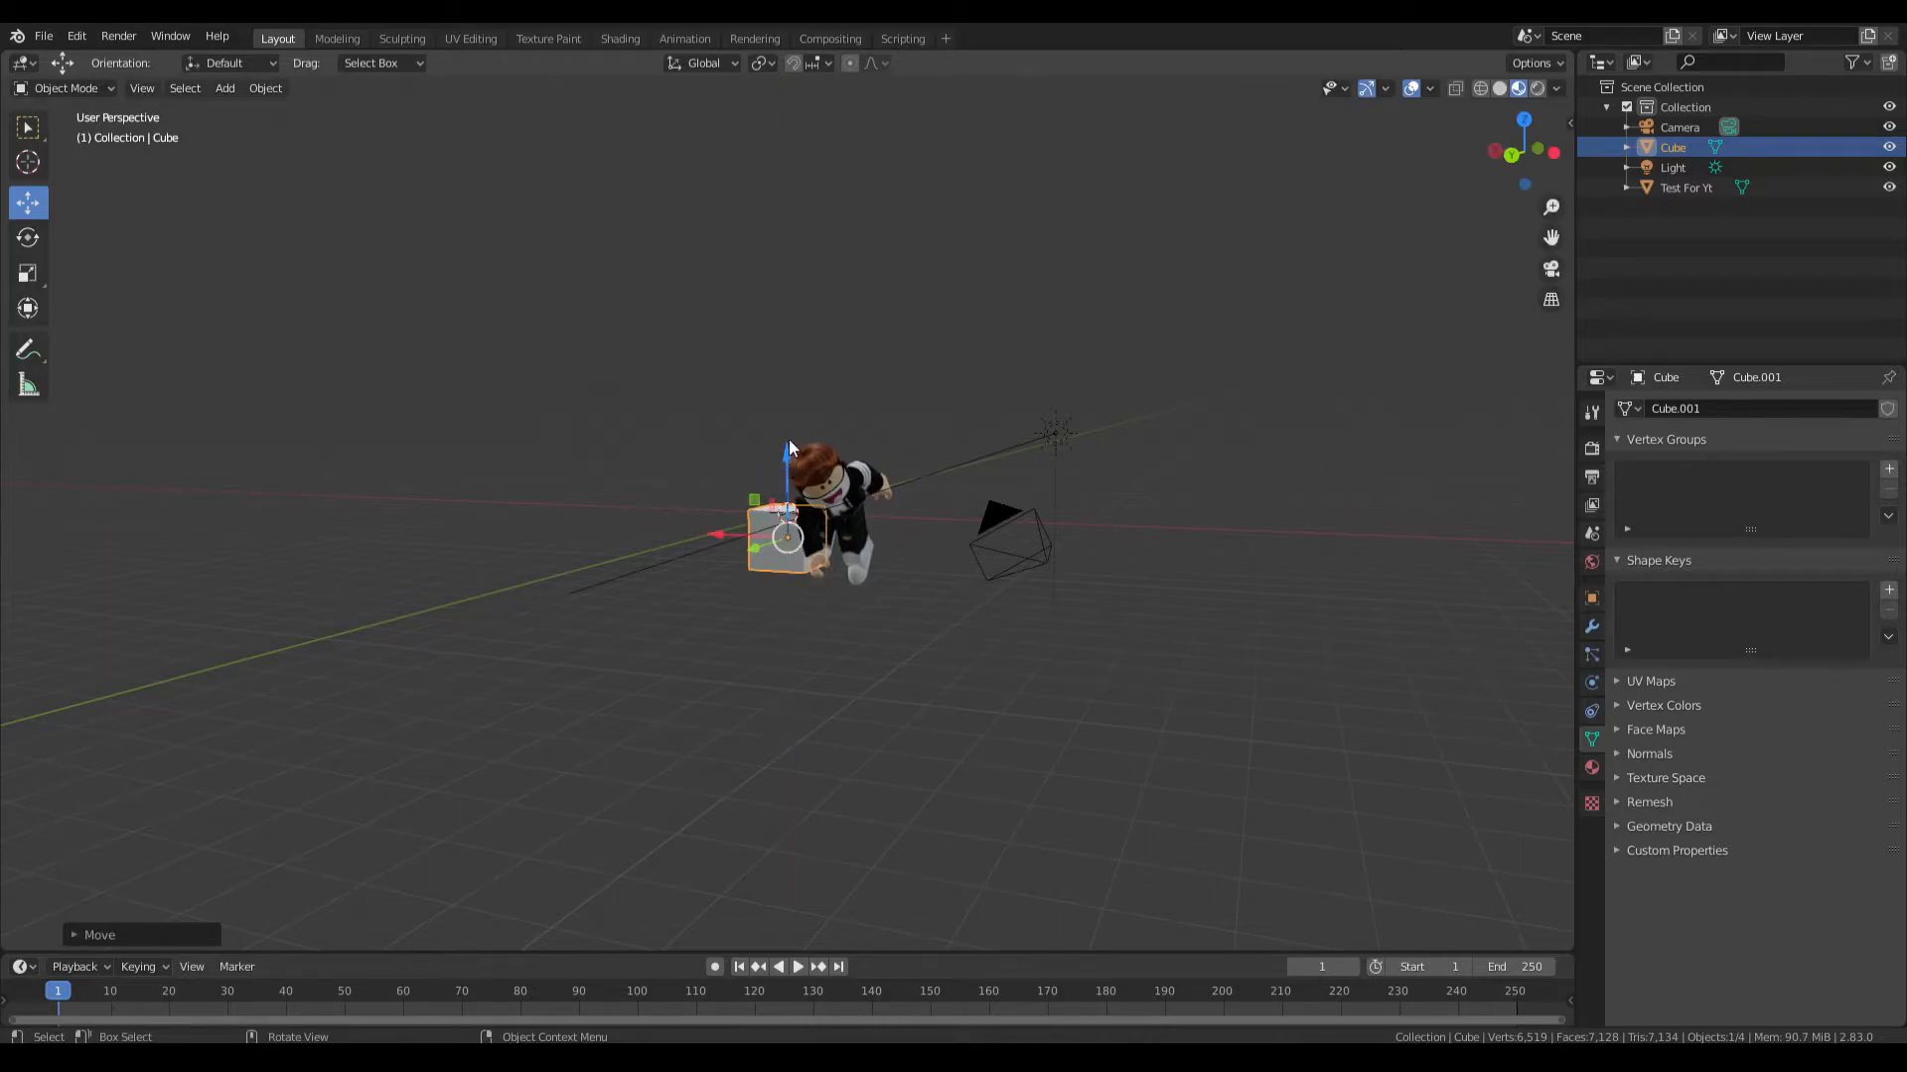
Scale the cube down along the Z axis to flatten it into a thin slab
key("shift+grave")
key("w")
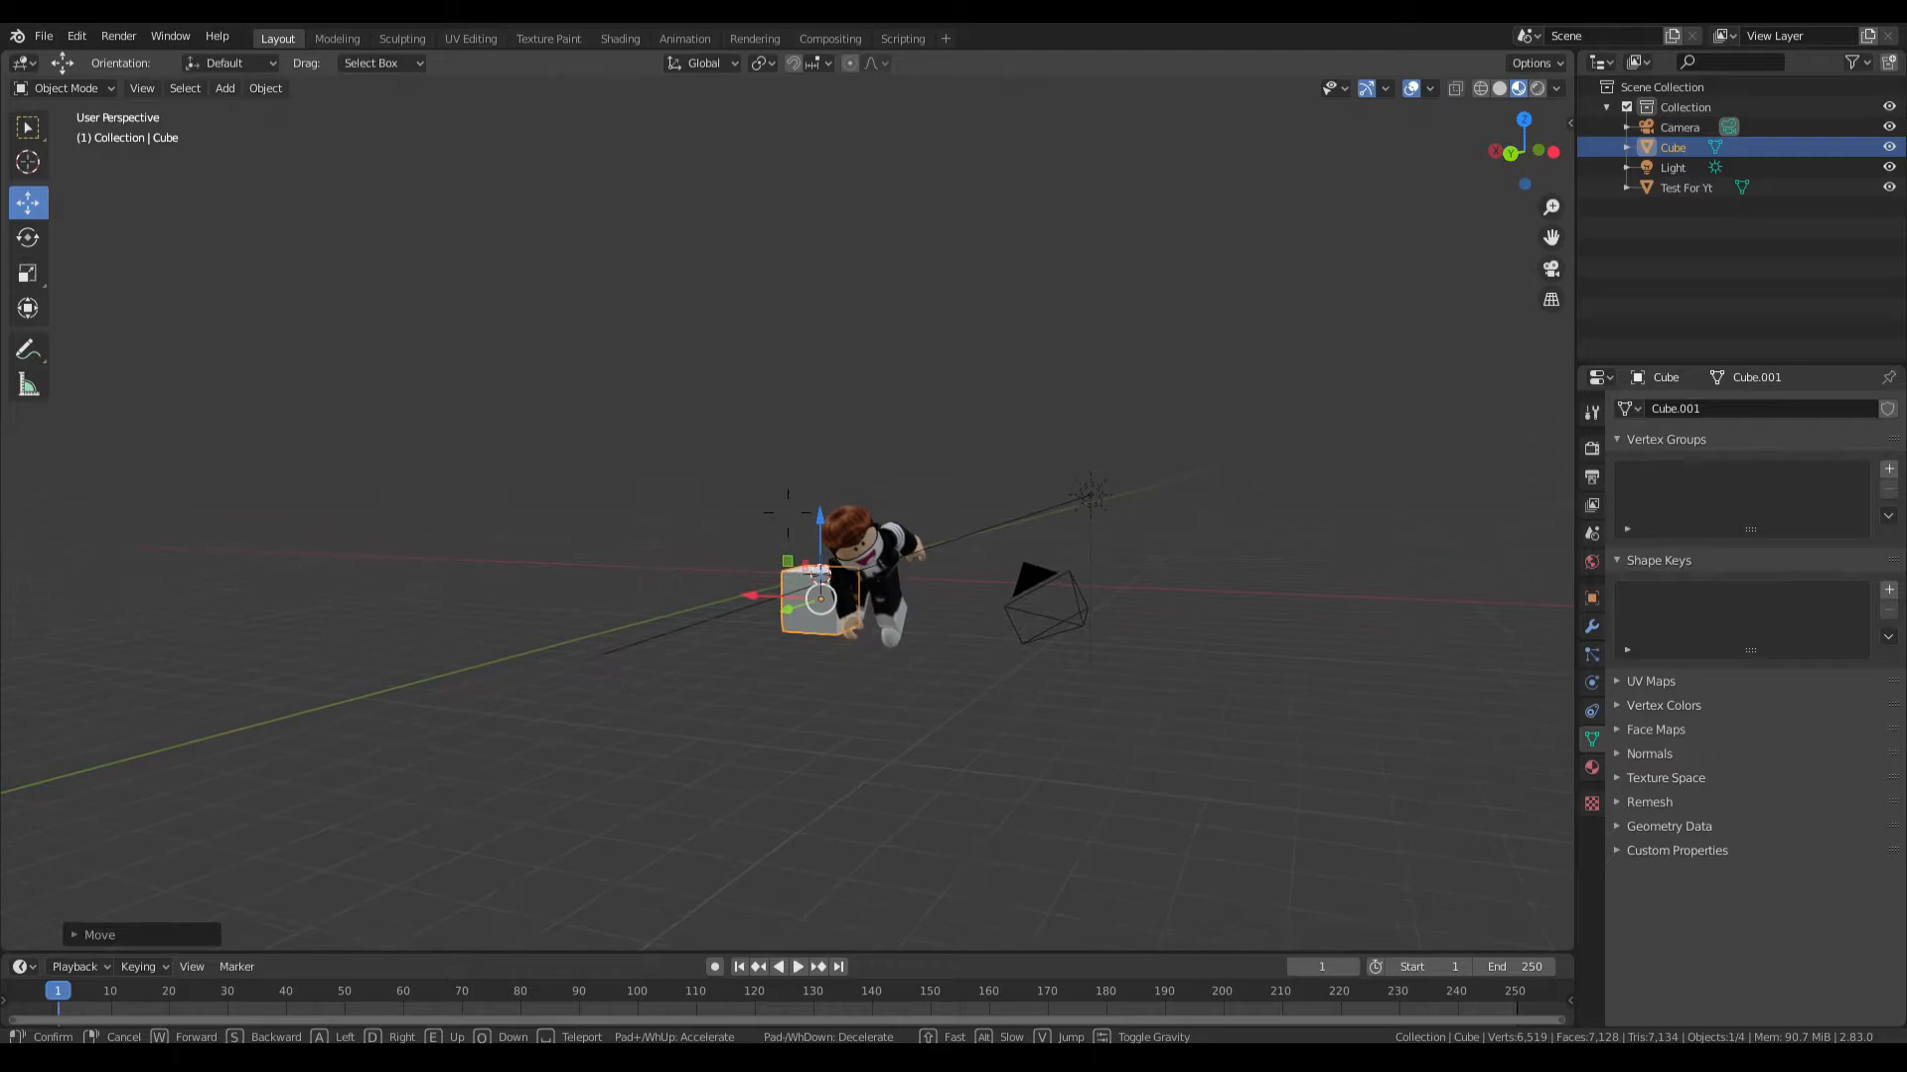
key("a")
key("w")
left_click(789, 515)
left_click(27, 273)
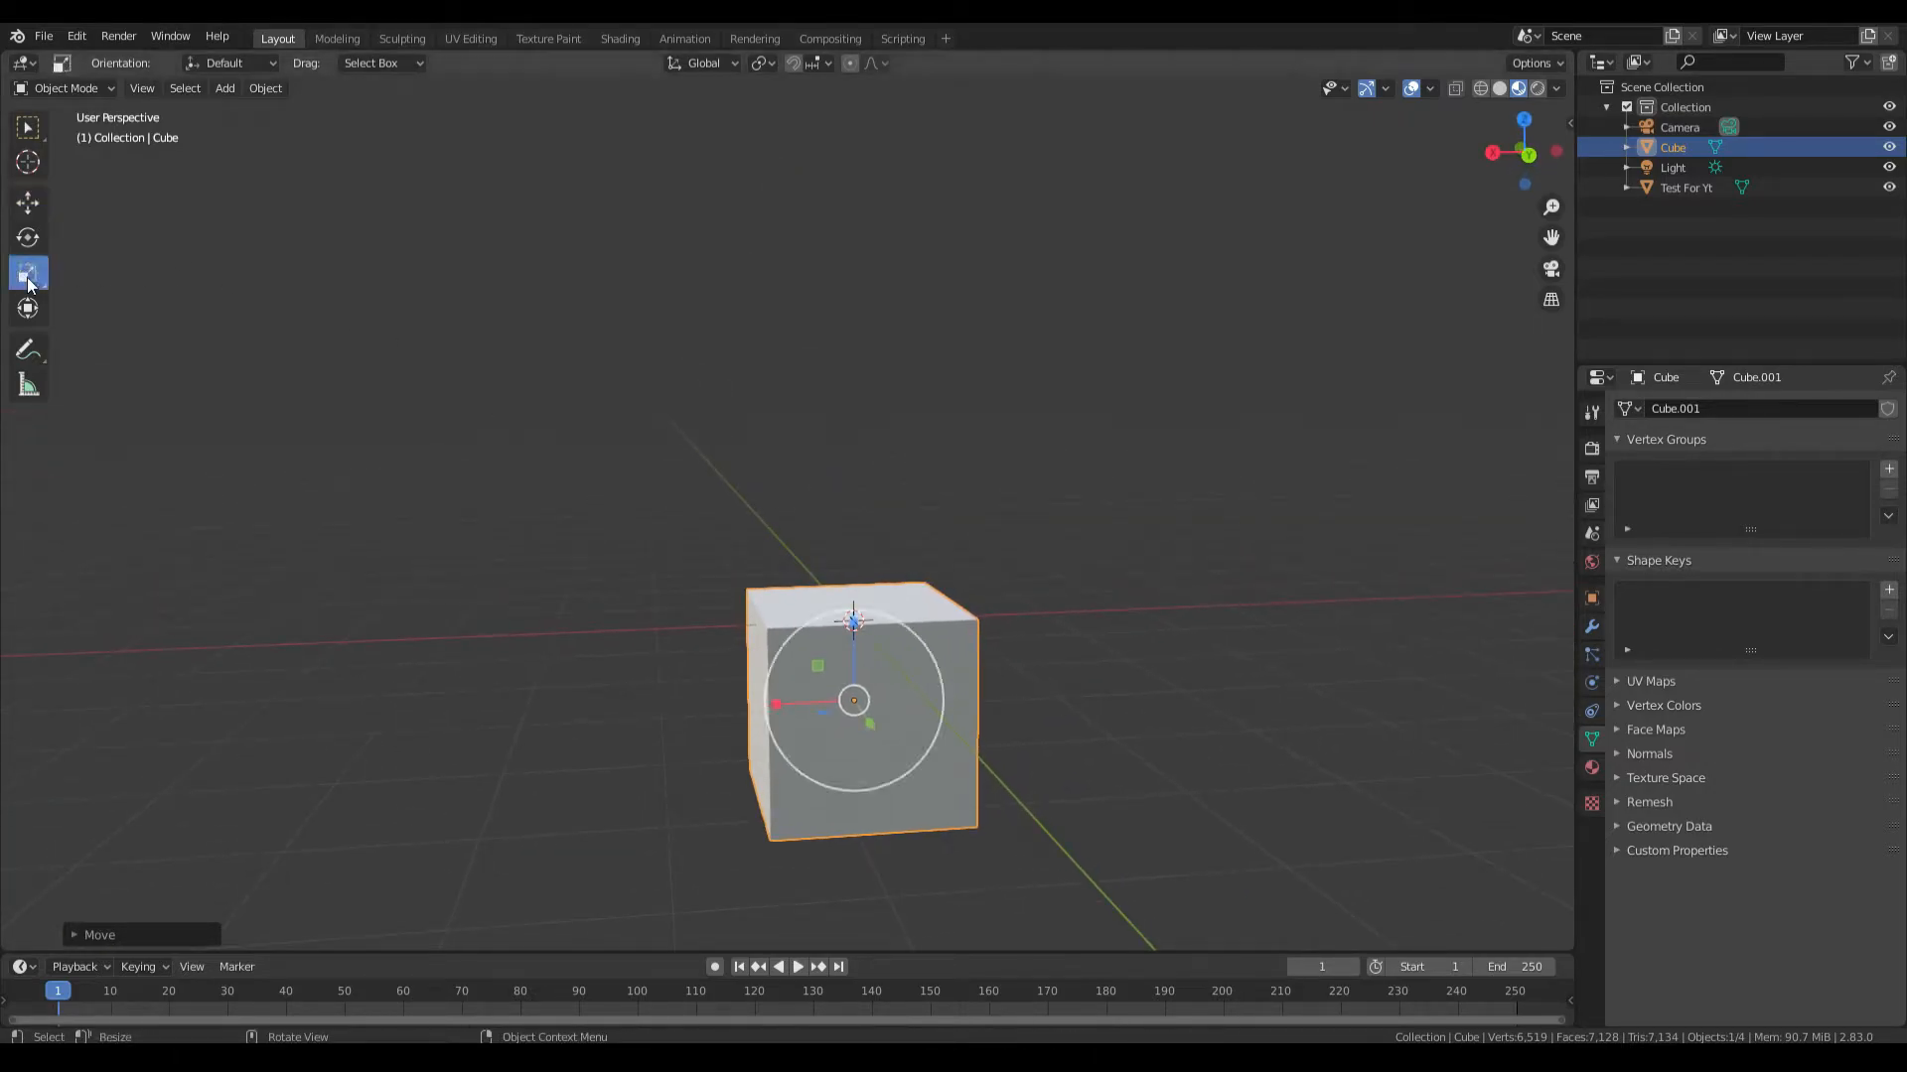
left_click_drag(854, 621, 860, 697)
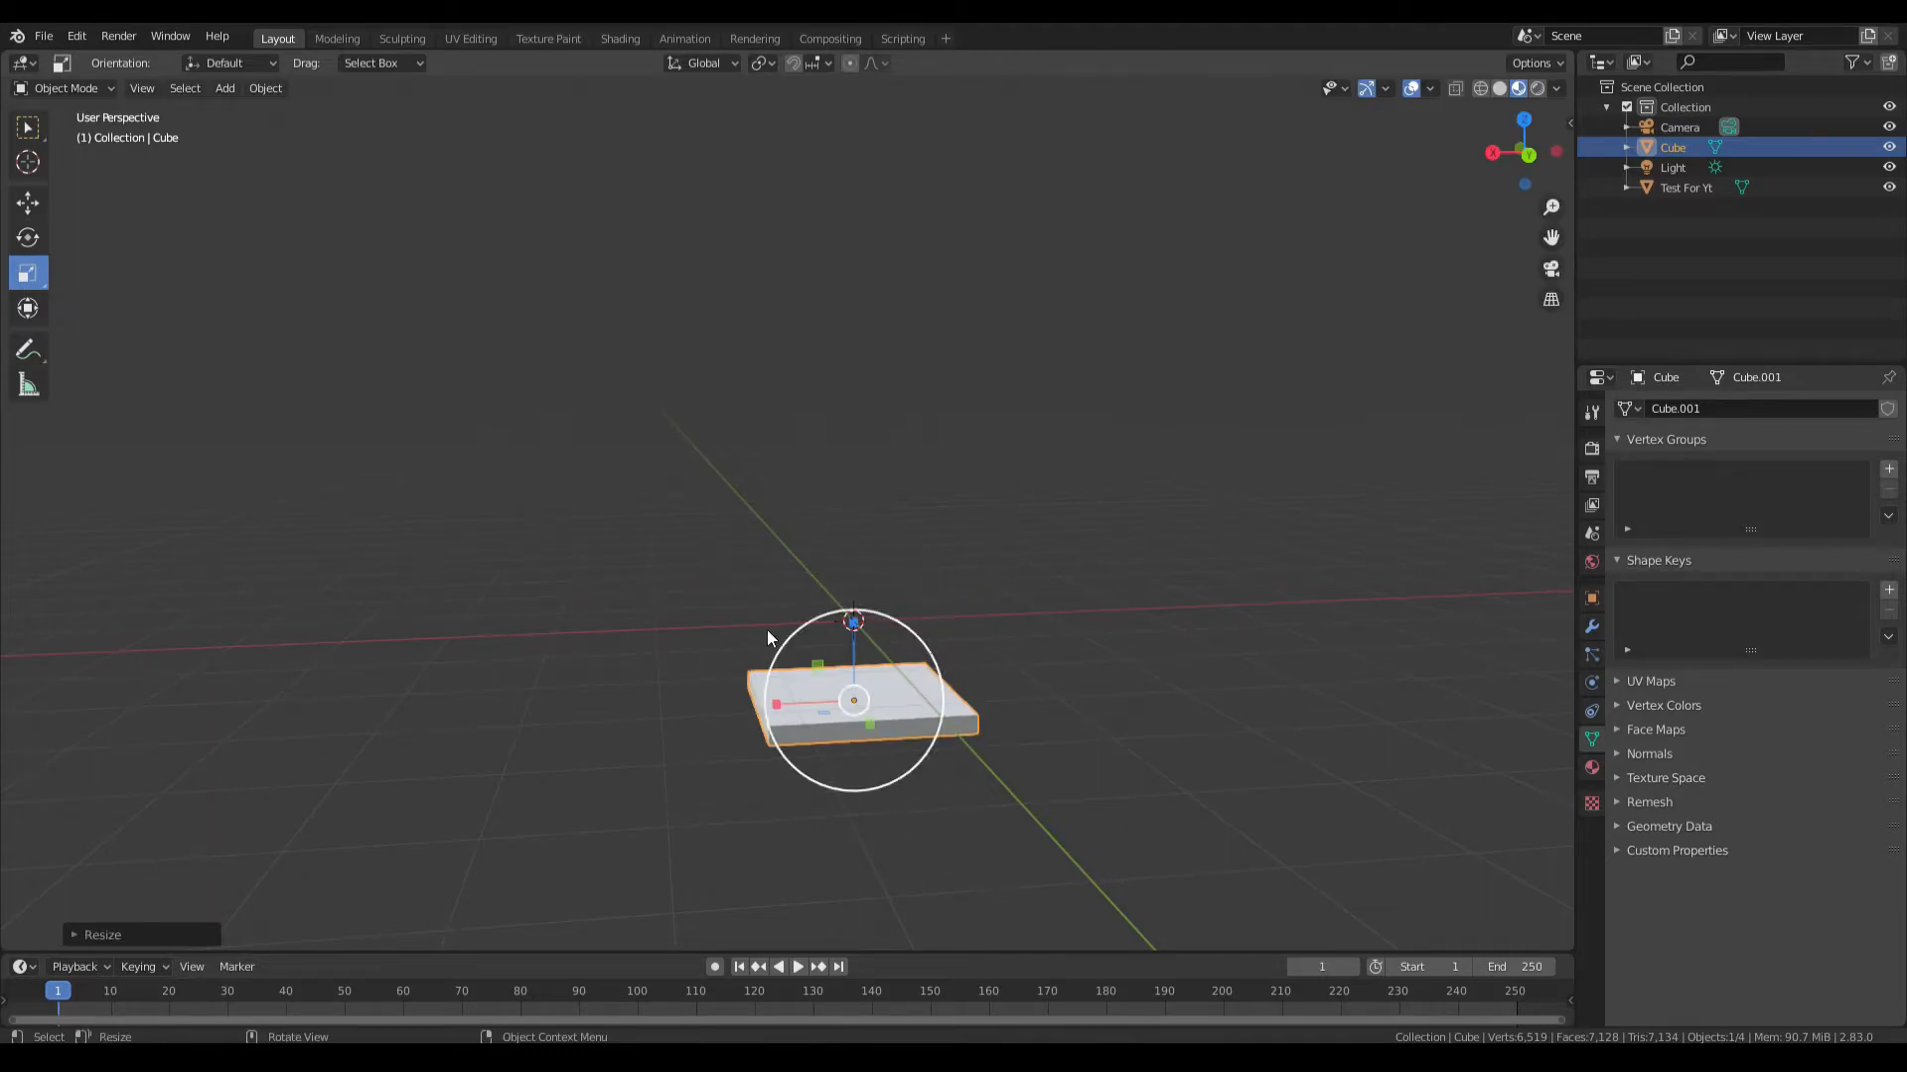
Enlarge the slab uniformly and stretch it along the Y axis into a long floor strip
left_click(28, 204)
key("s")
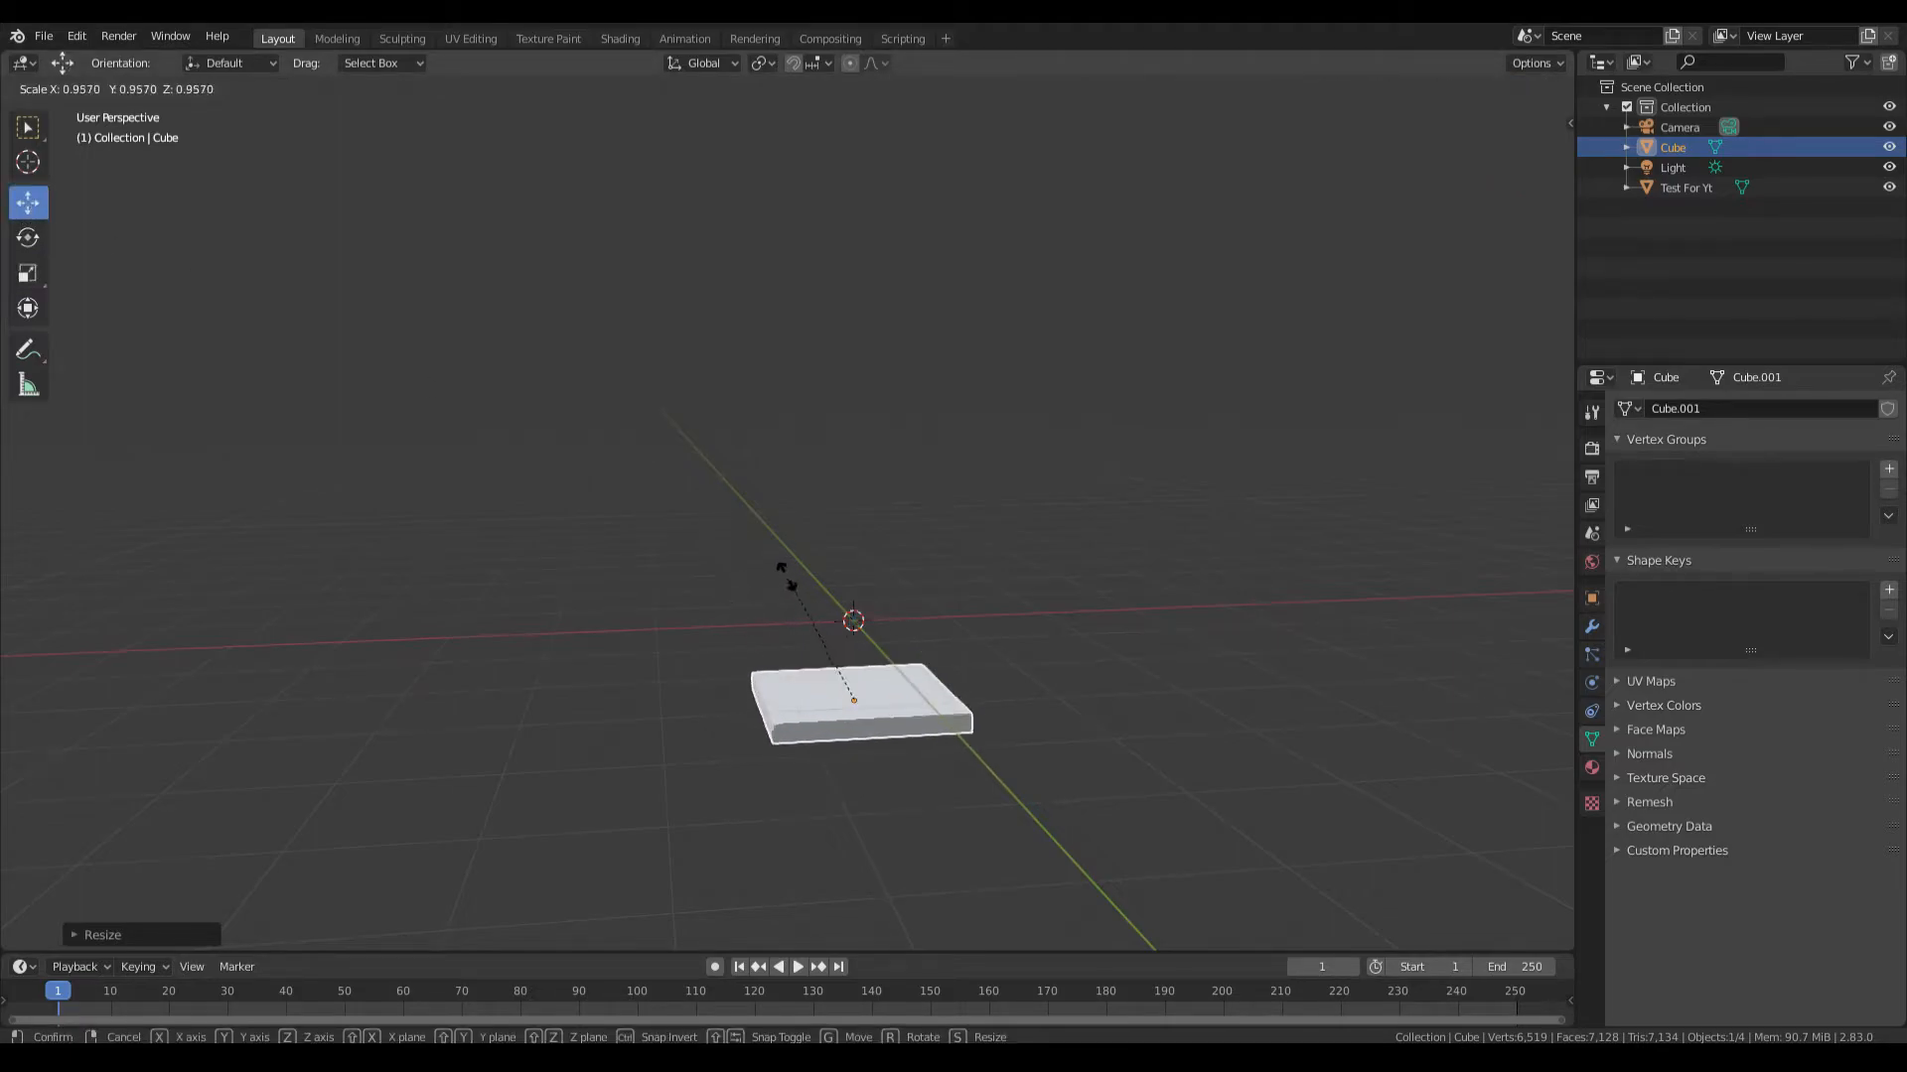
left_click(661, 319)
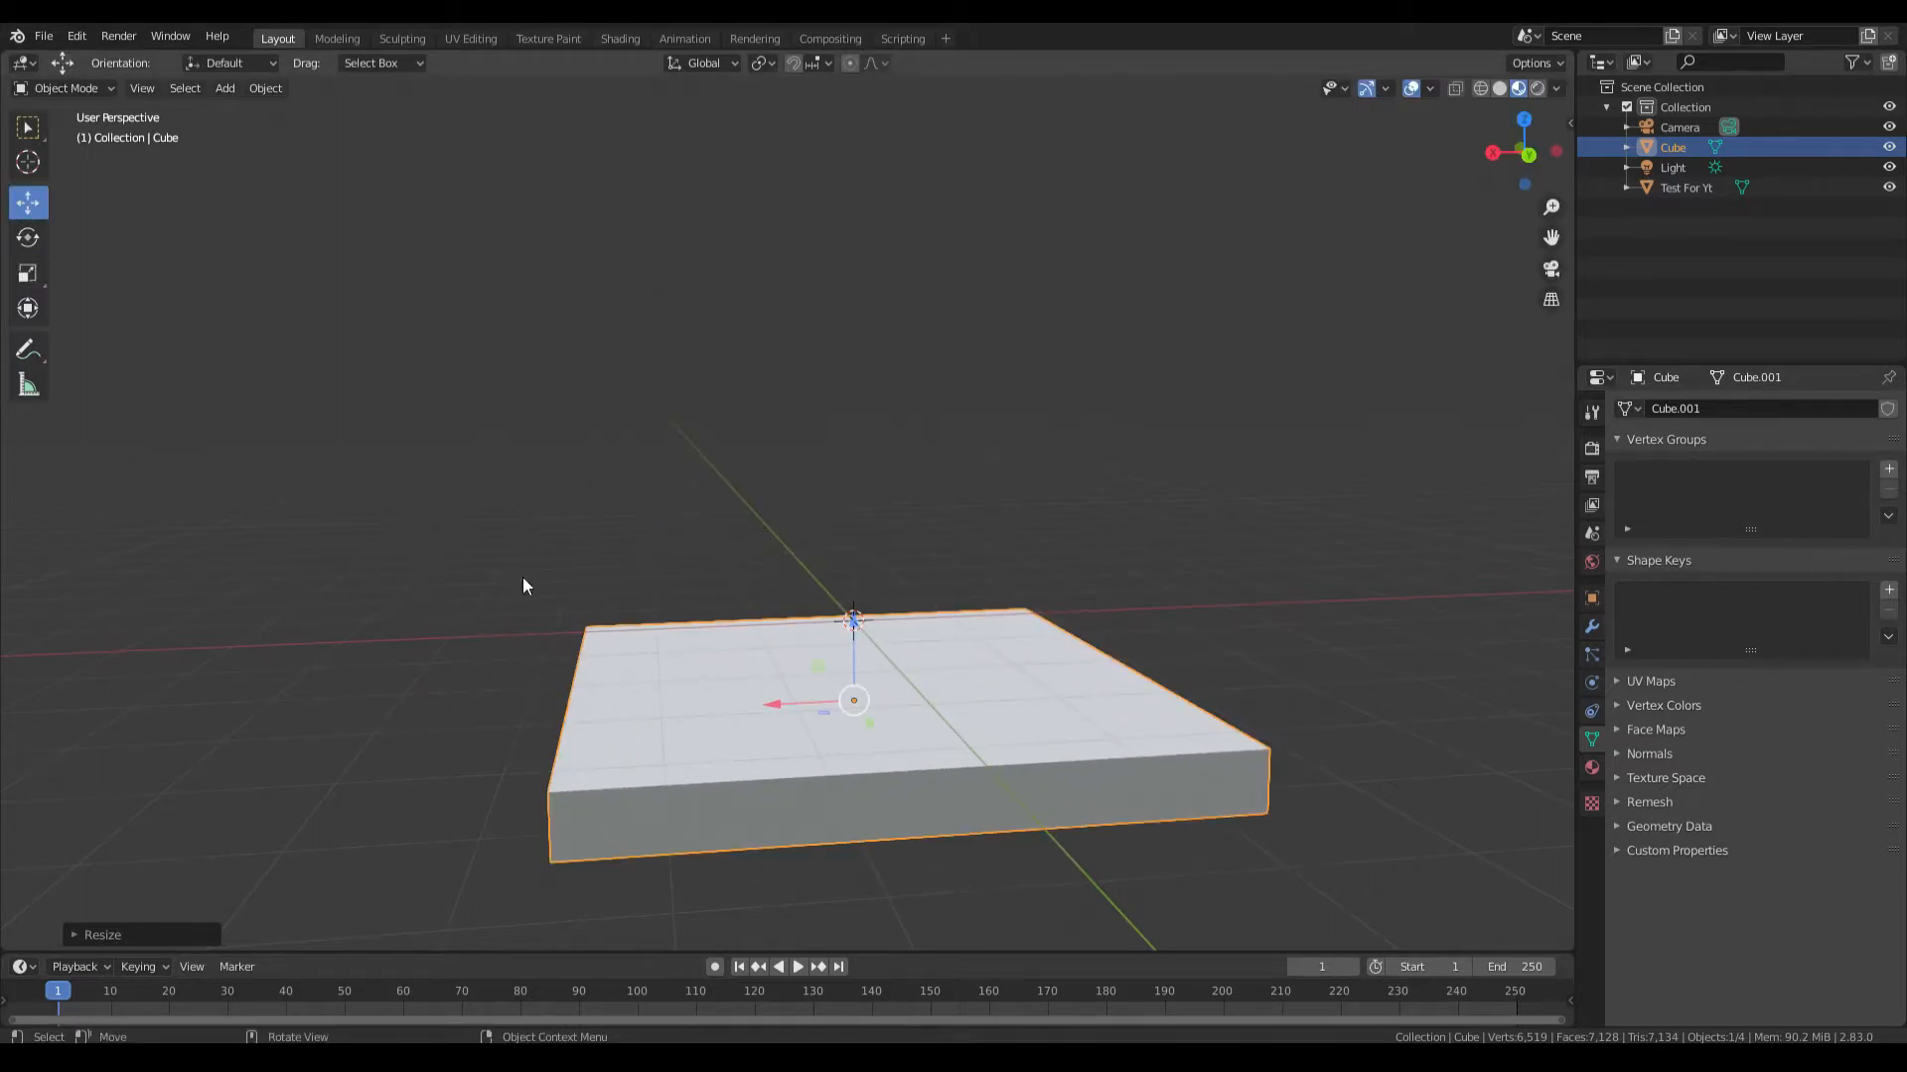
key("s")
key("y")
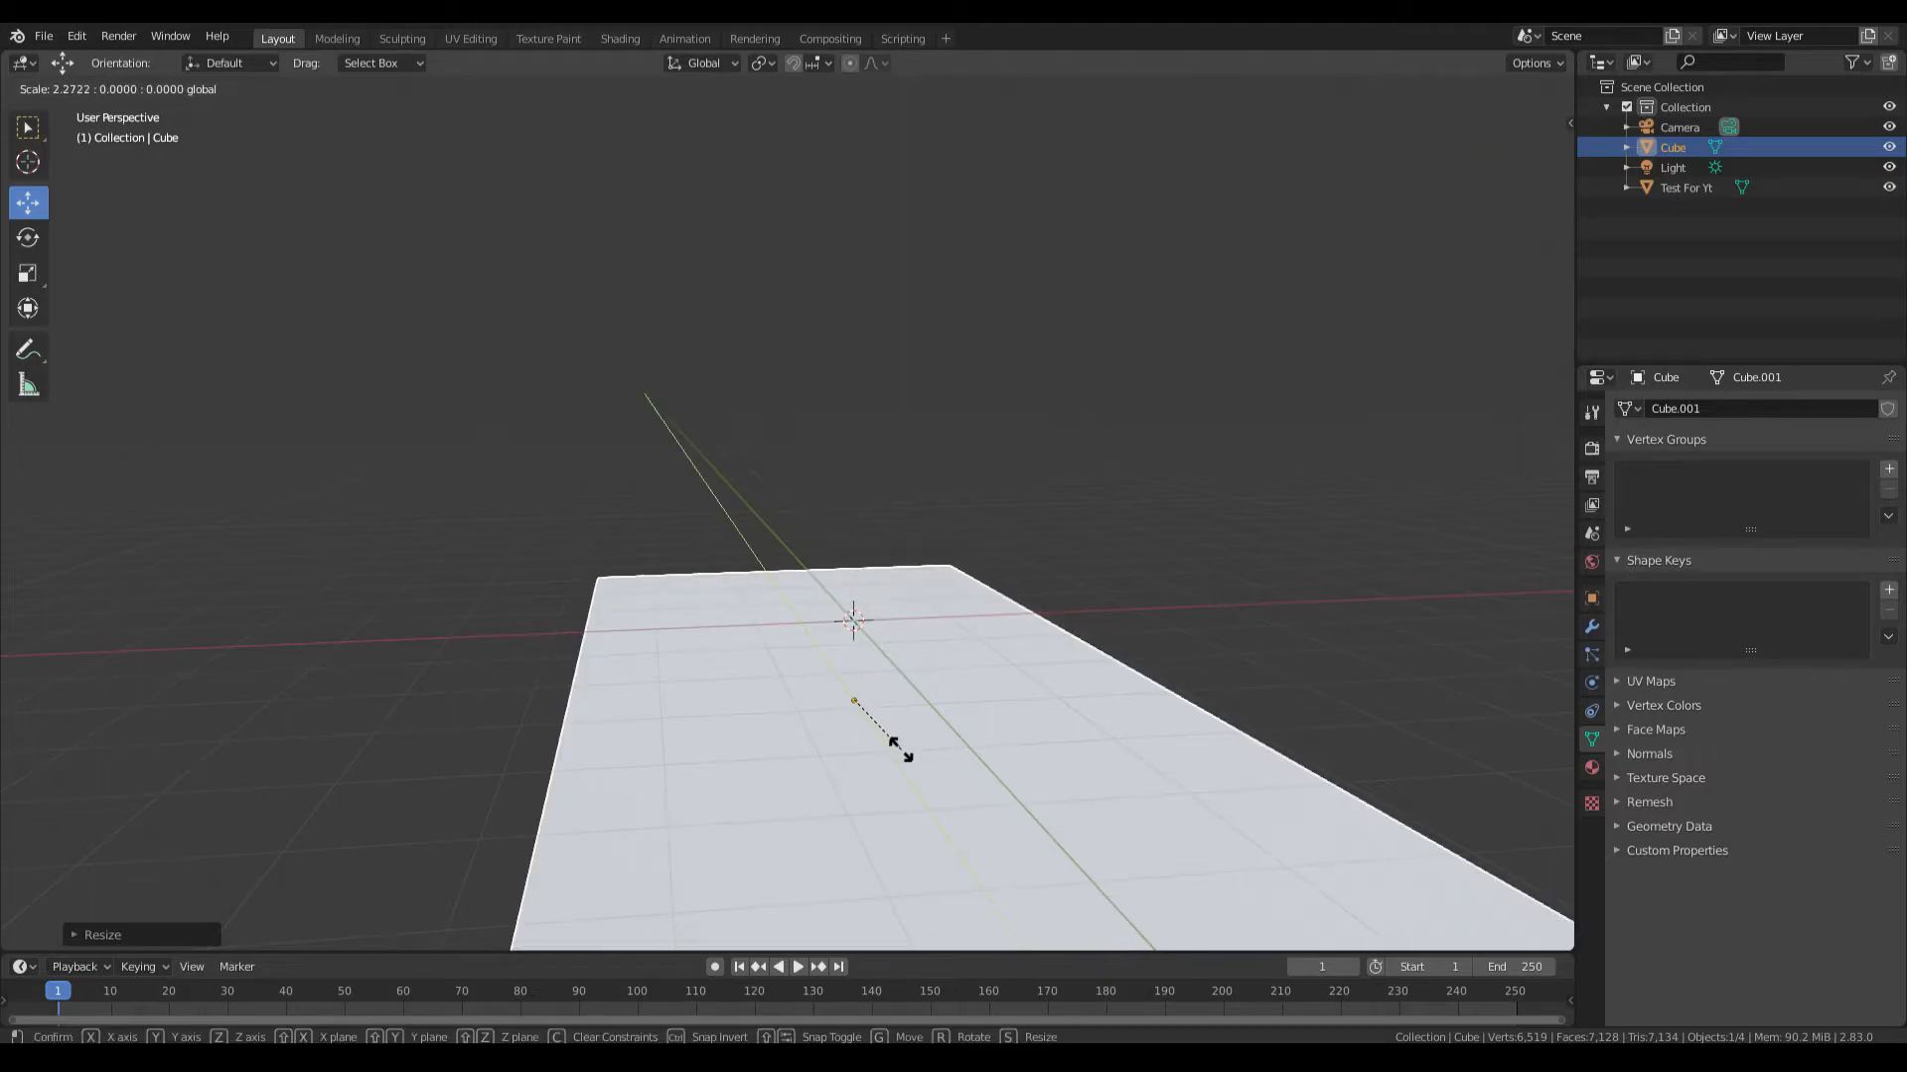
left_click(1030, 906)
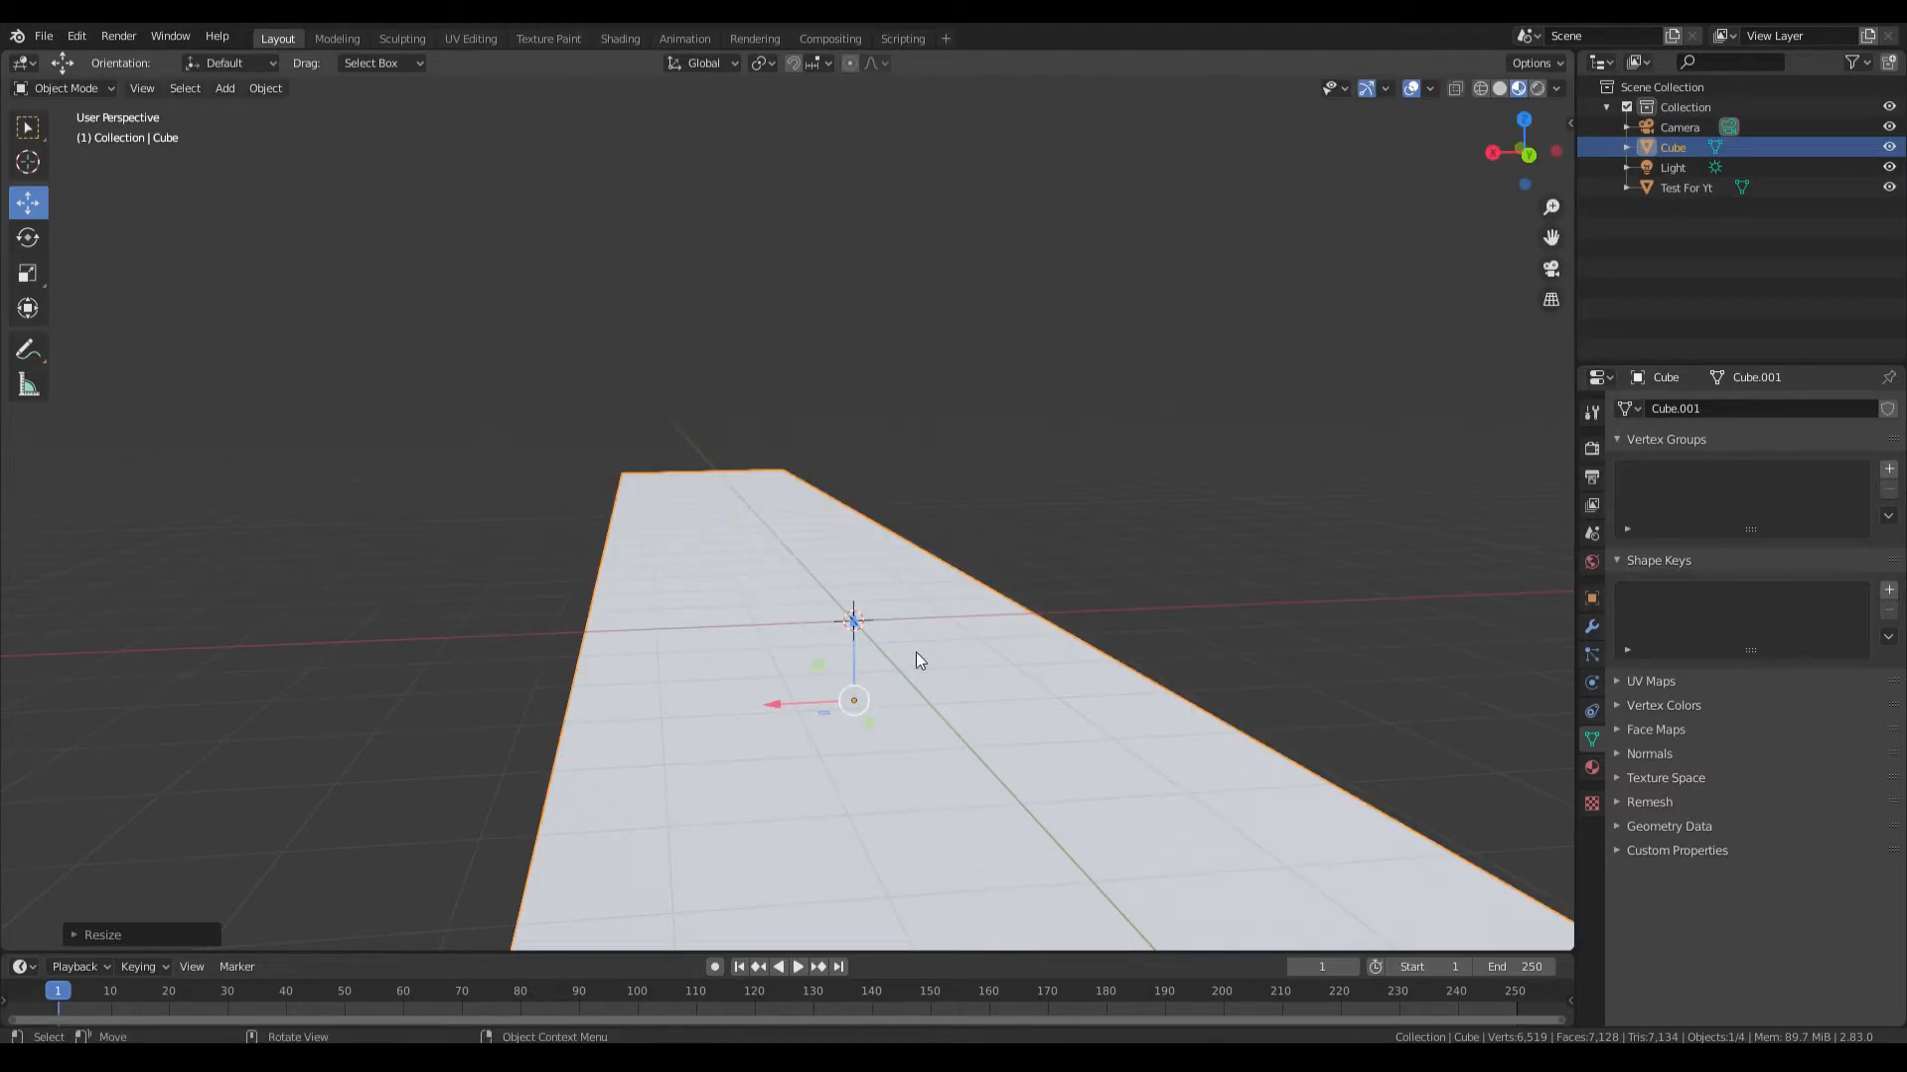
Scale the slab up uniformly until it extends beneath the character, and reduce its thickness so the character's feet are above its surface
key("shift+grave")
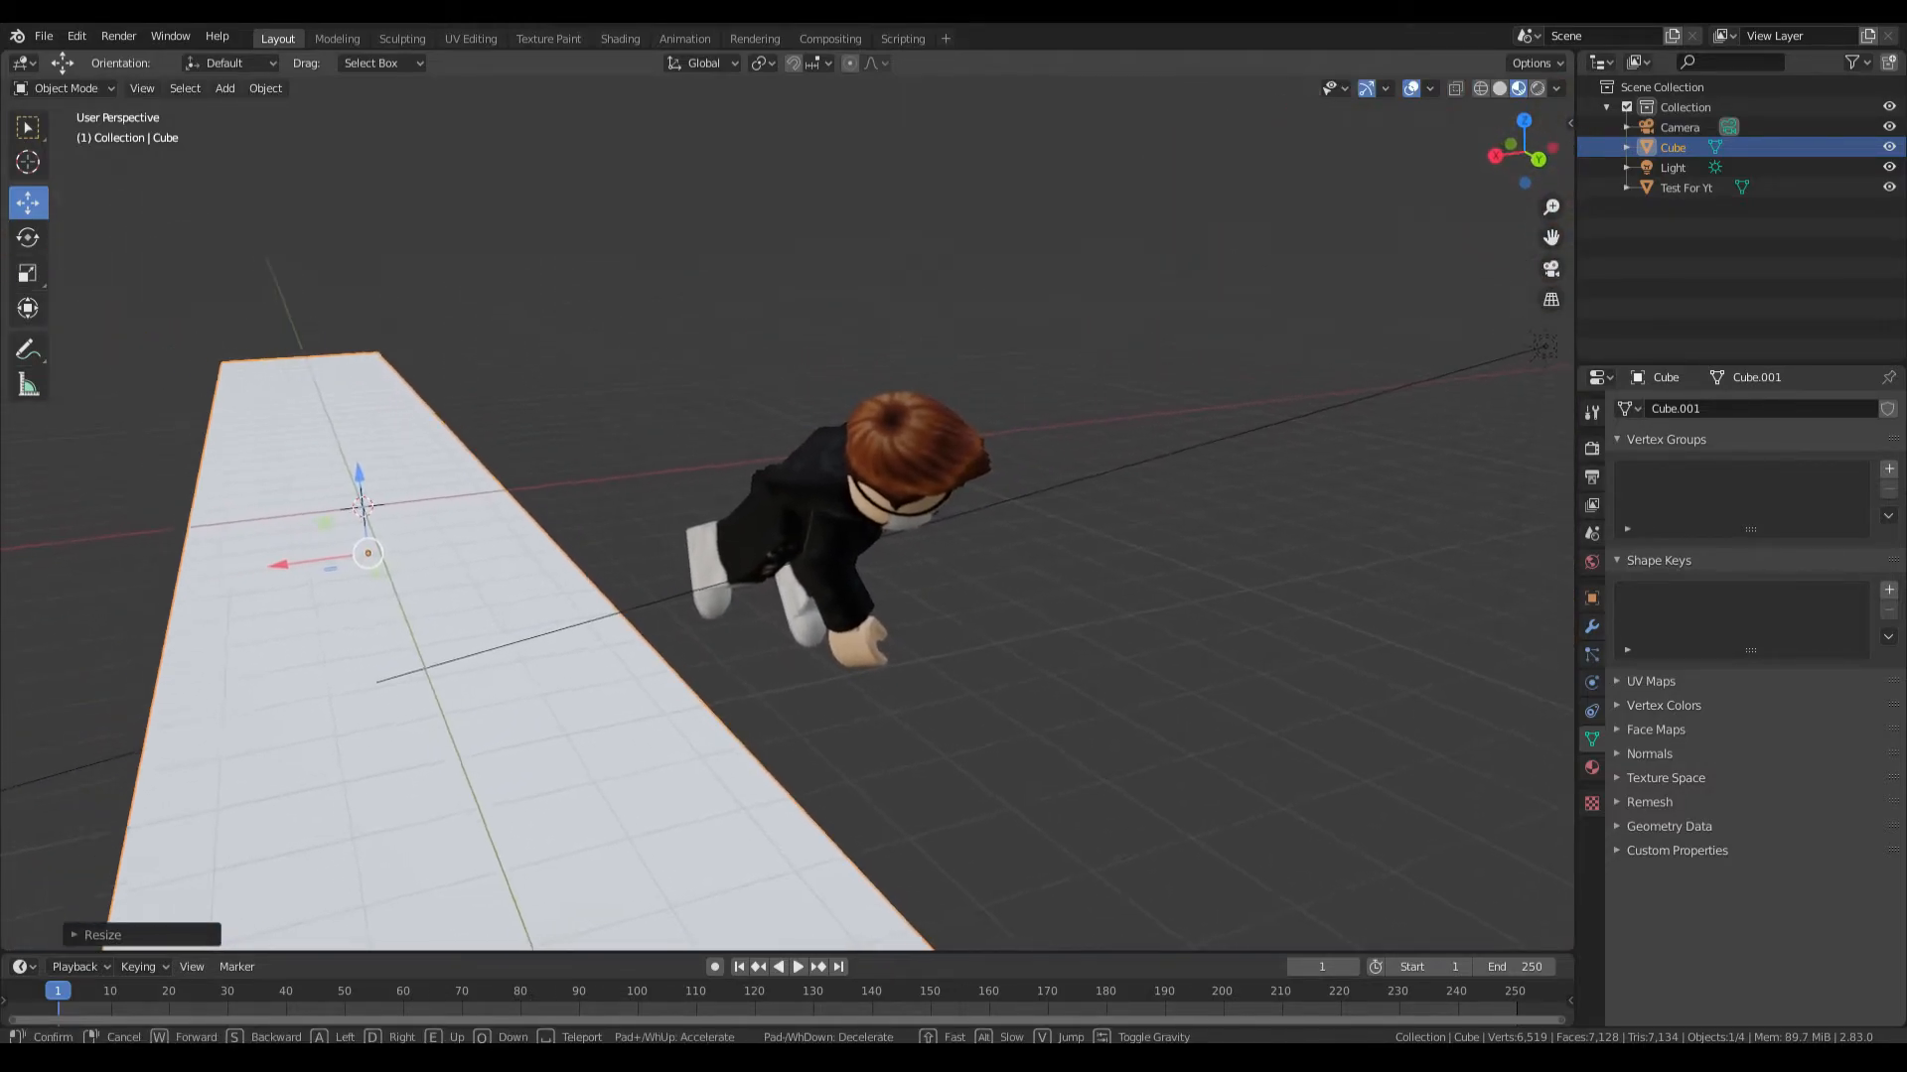
key("d")
key("s")
left_click(789, 512)
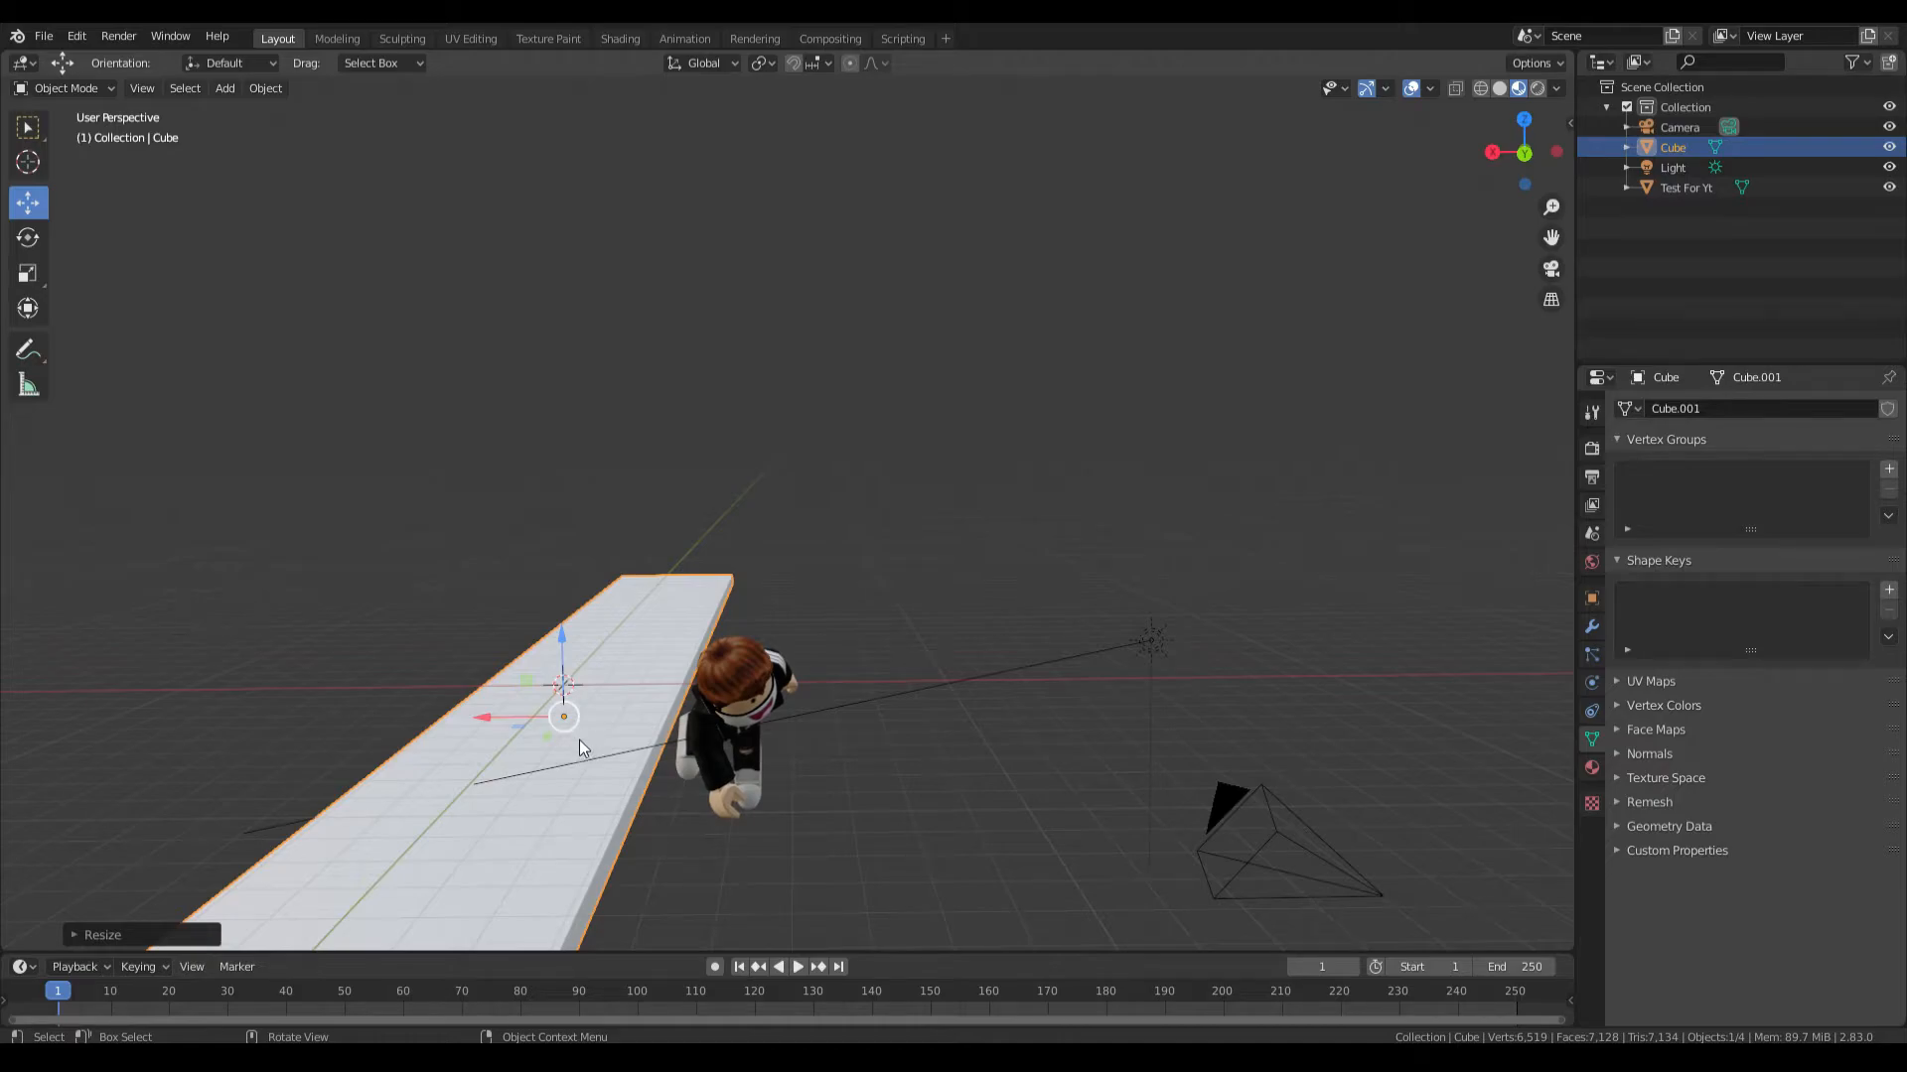
key("s")
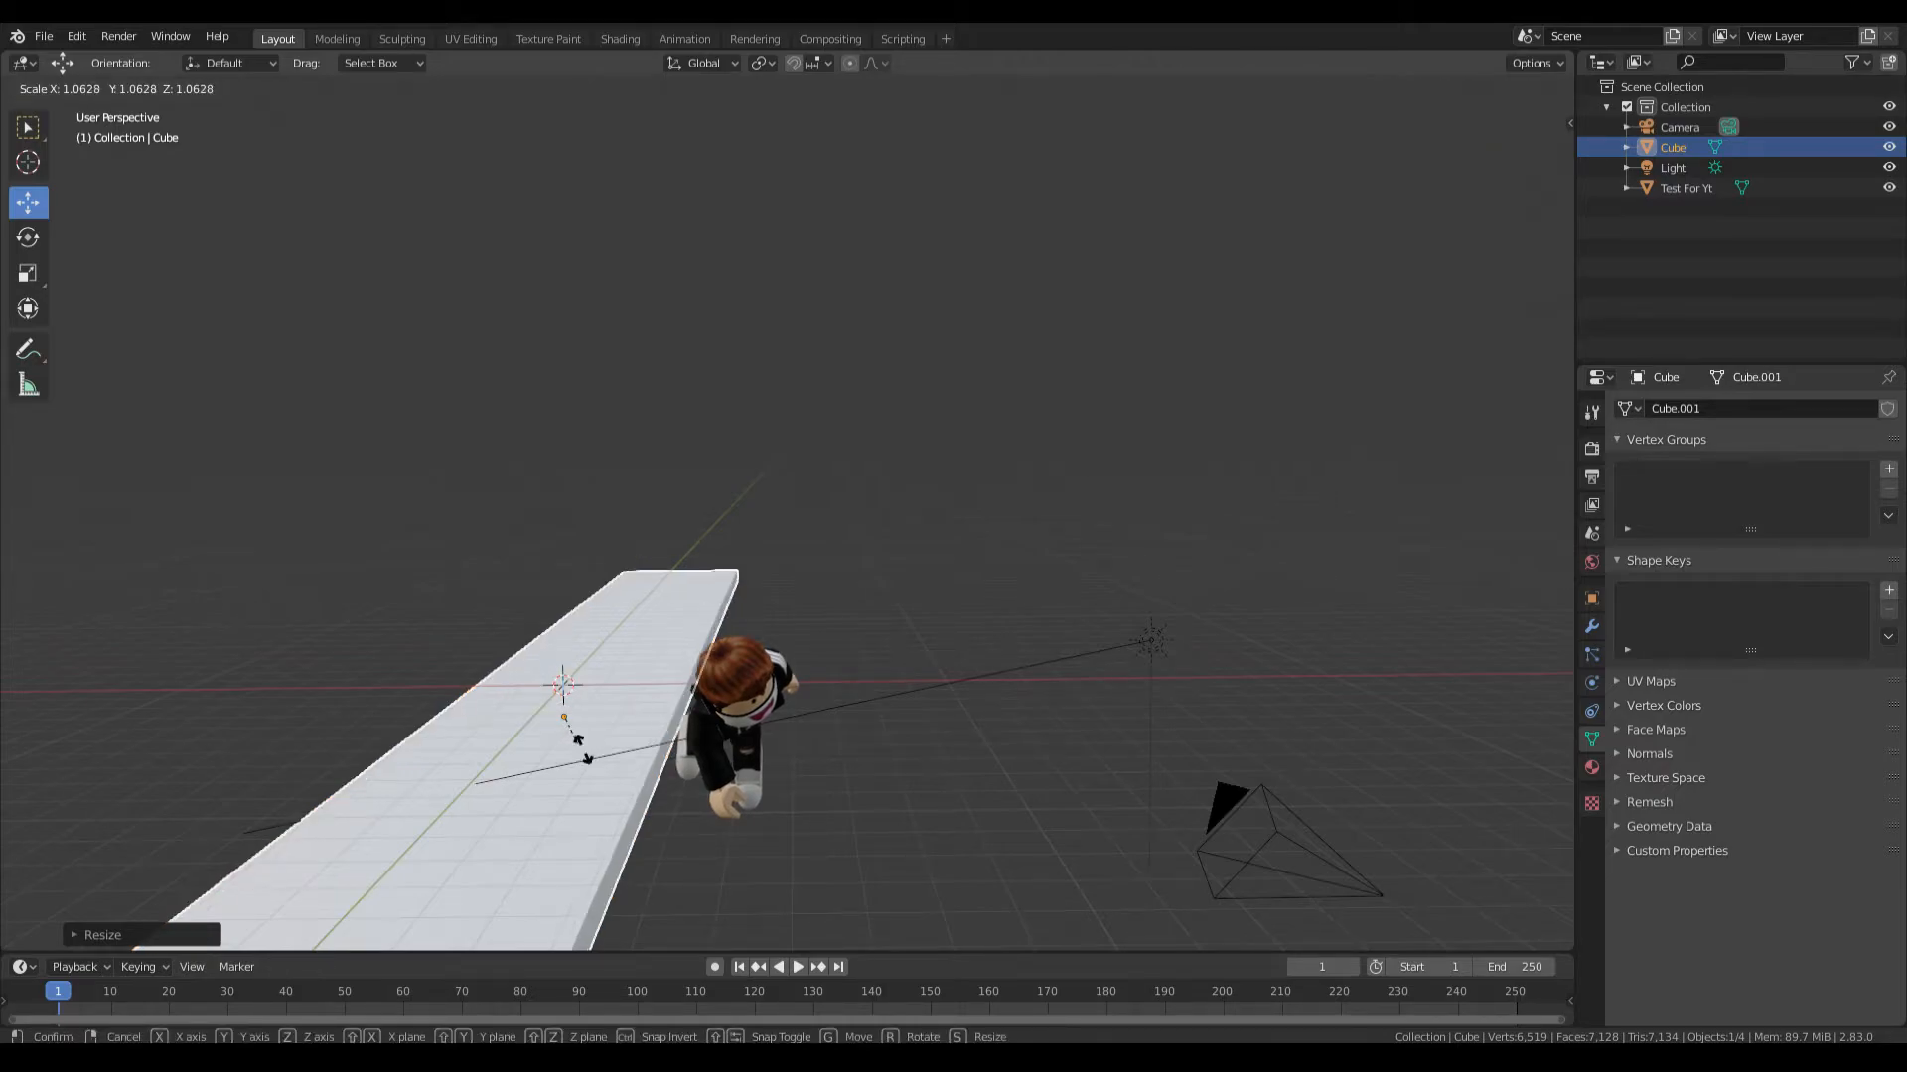
left_click(660, 802)
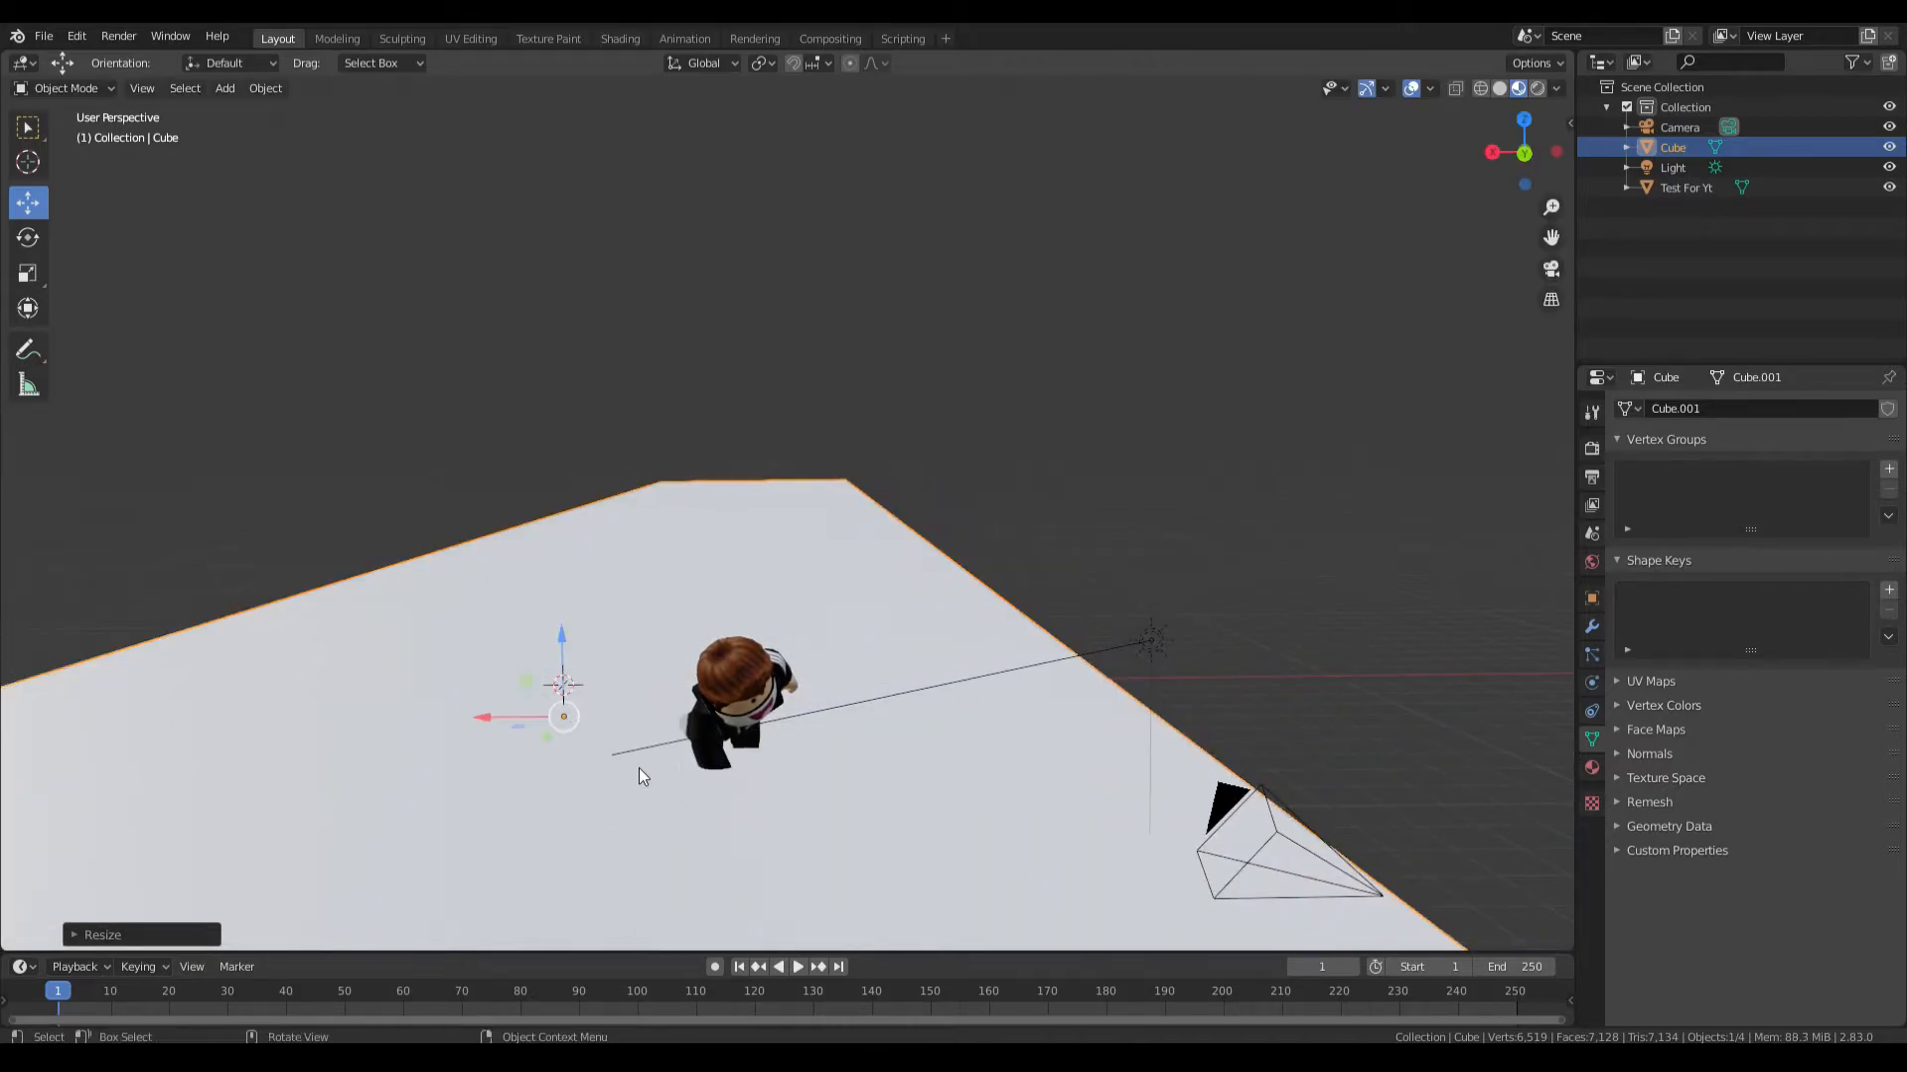
left_click(26, 273)
left_click_drag(562, 652, 565, 717)
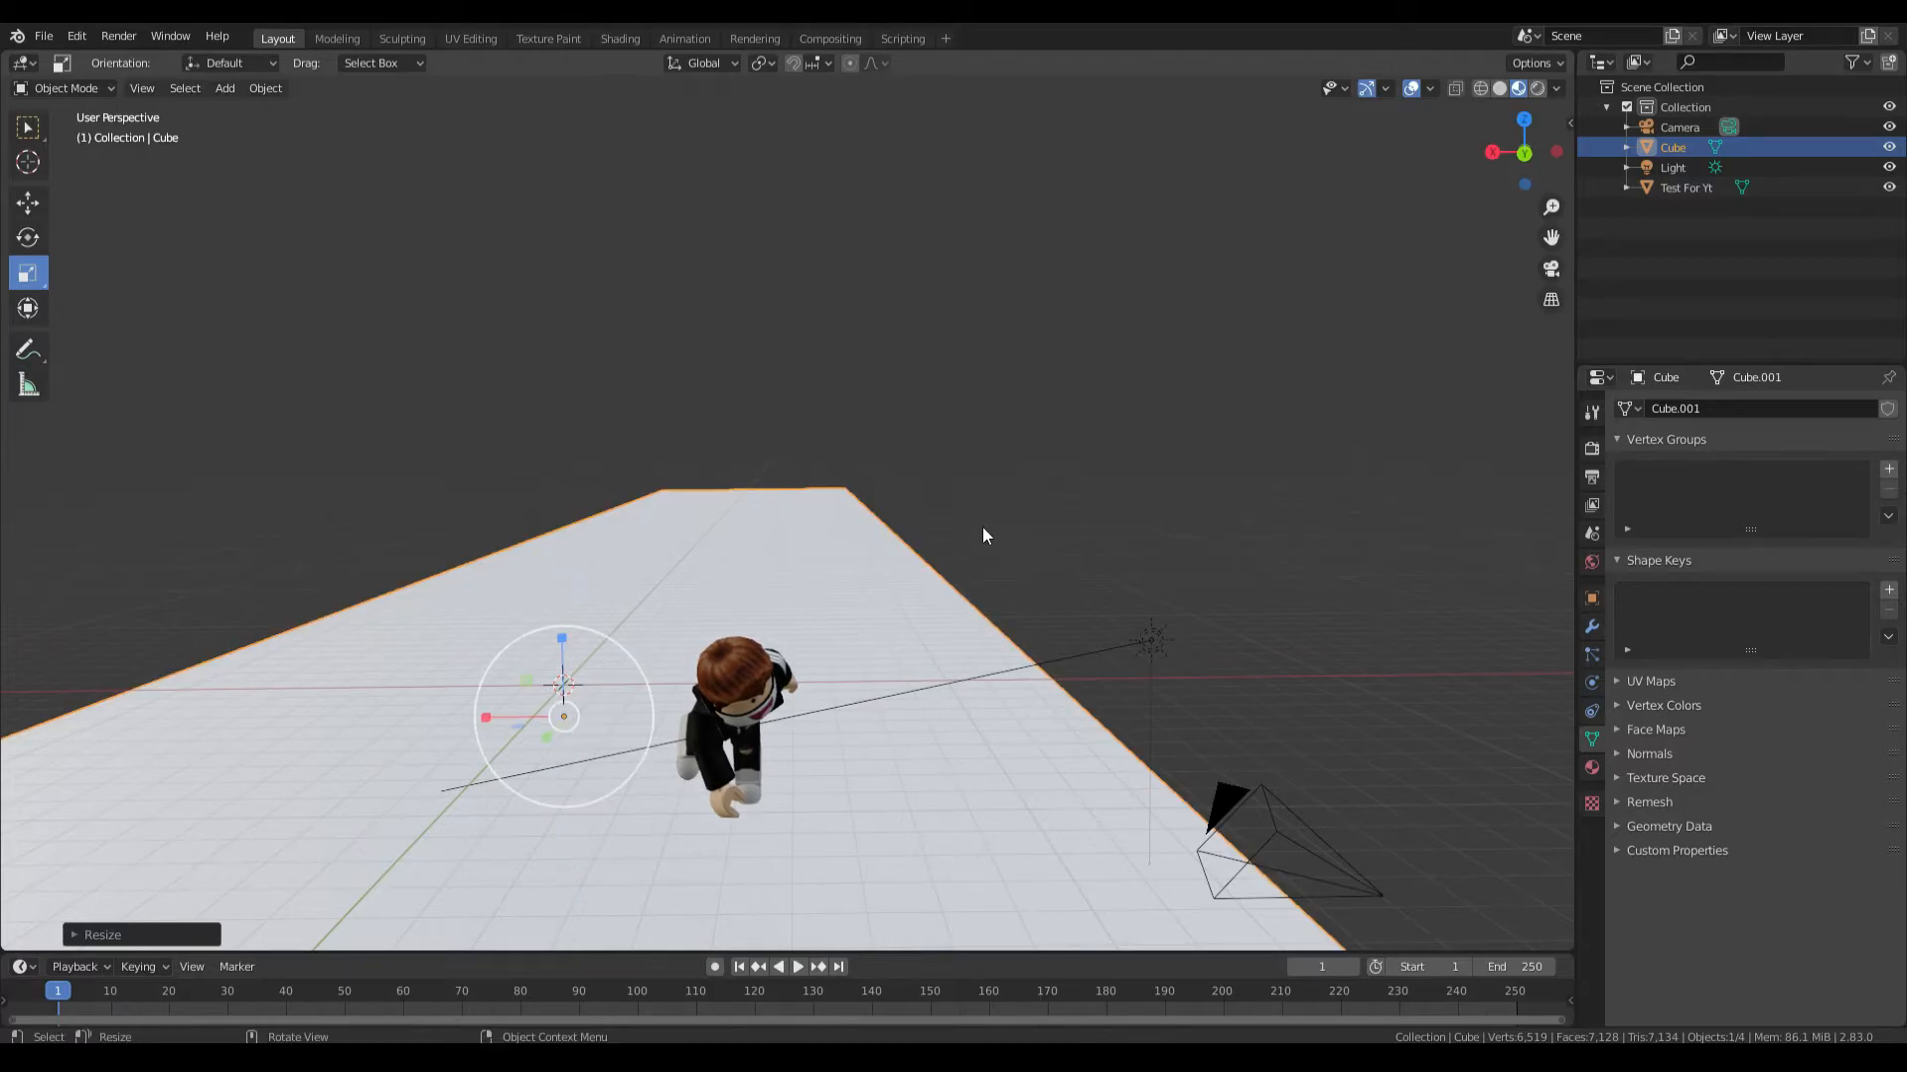
key("shift+d")
key("Escape")
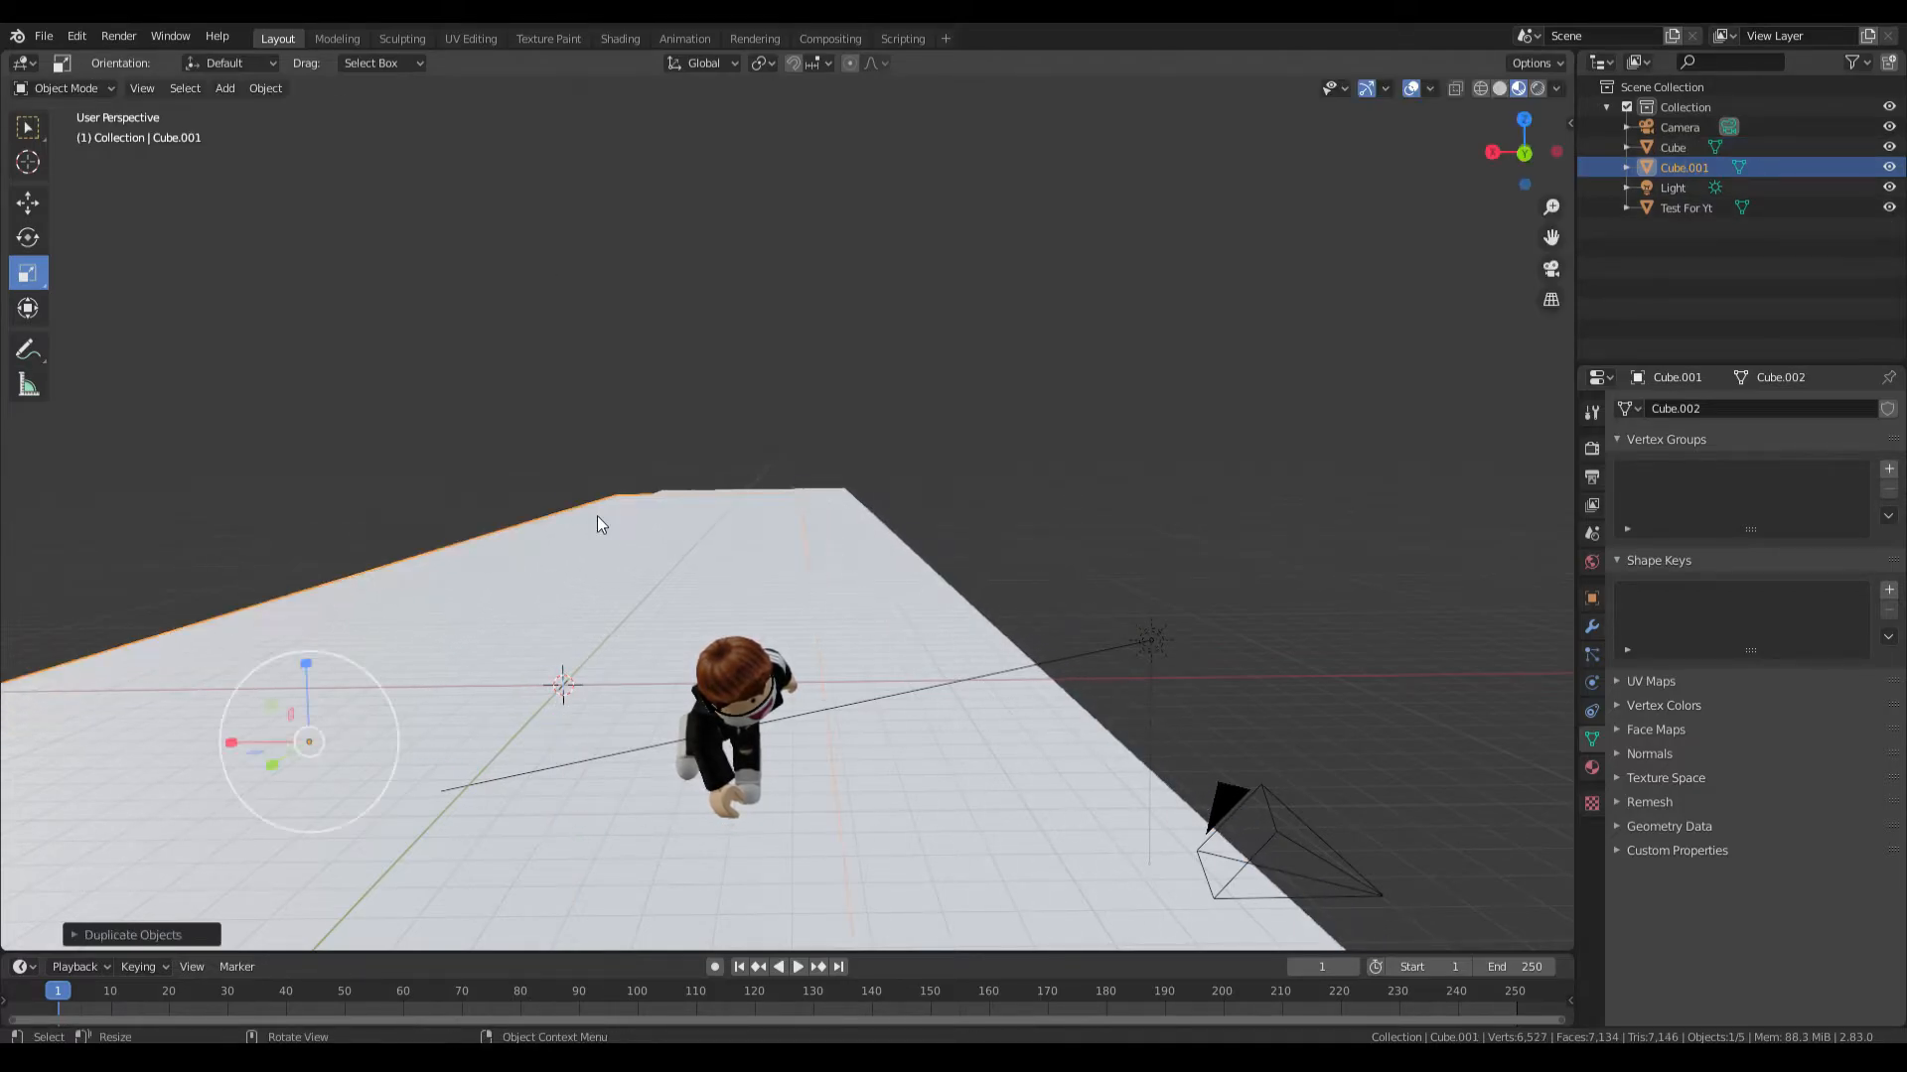
key("Delete")
Render the image of the character with the new floor in place
key("shift+grave")
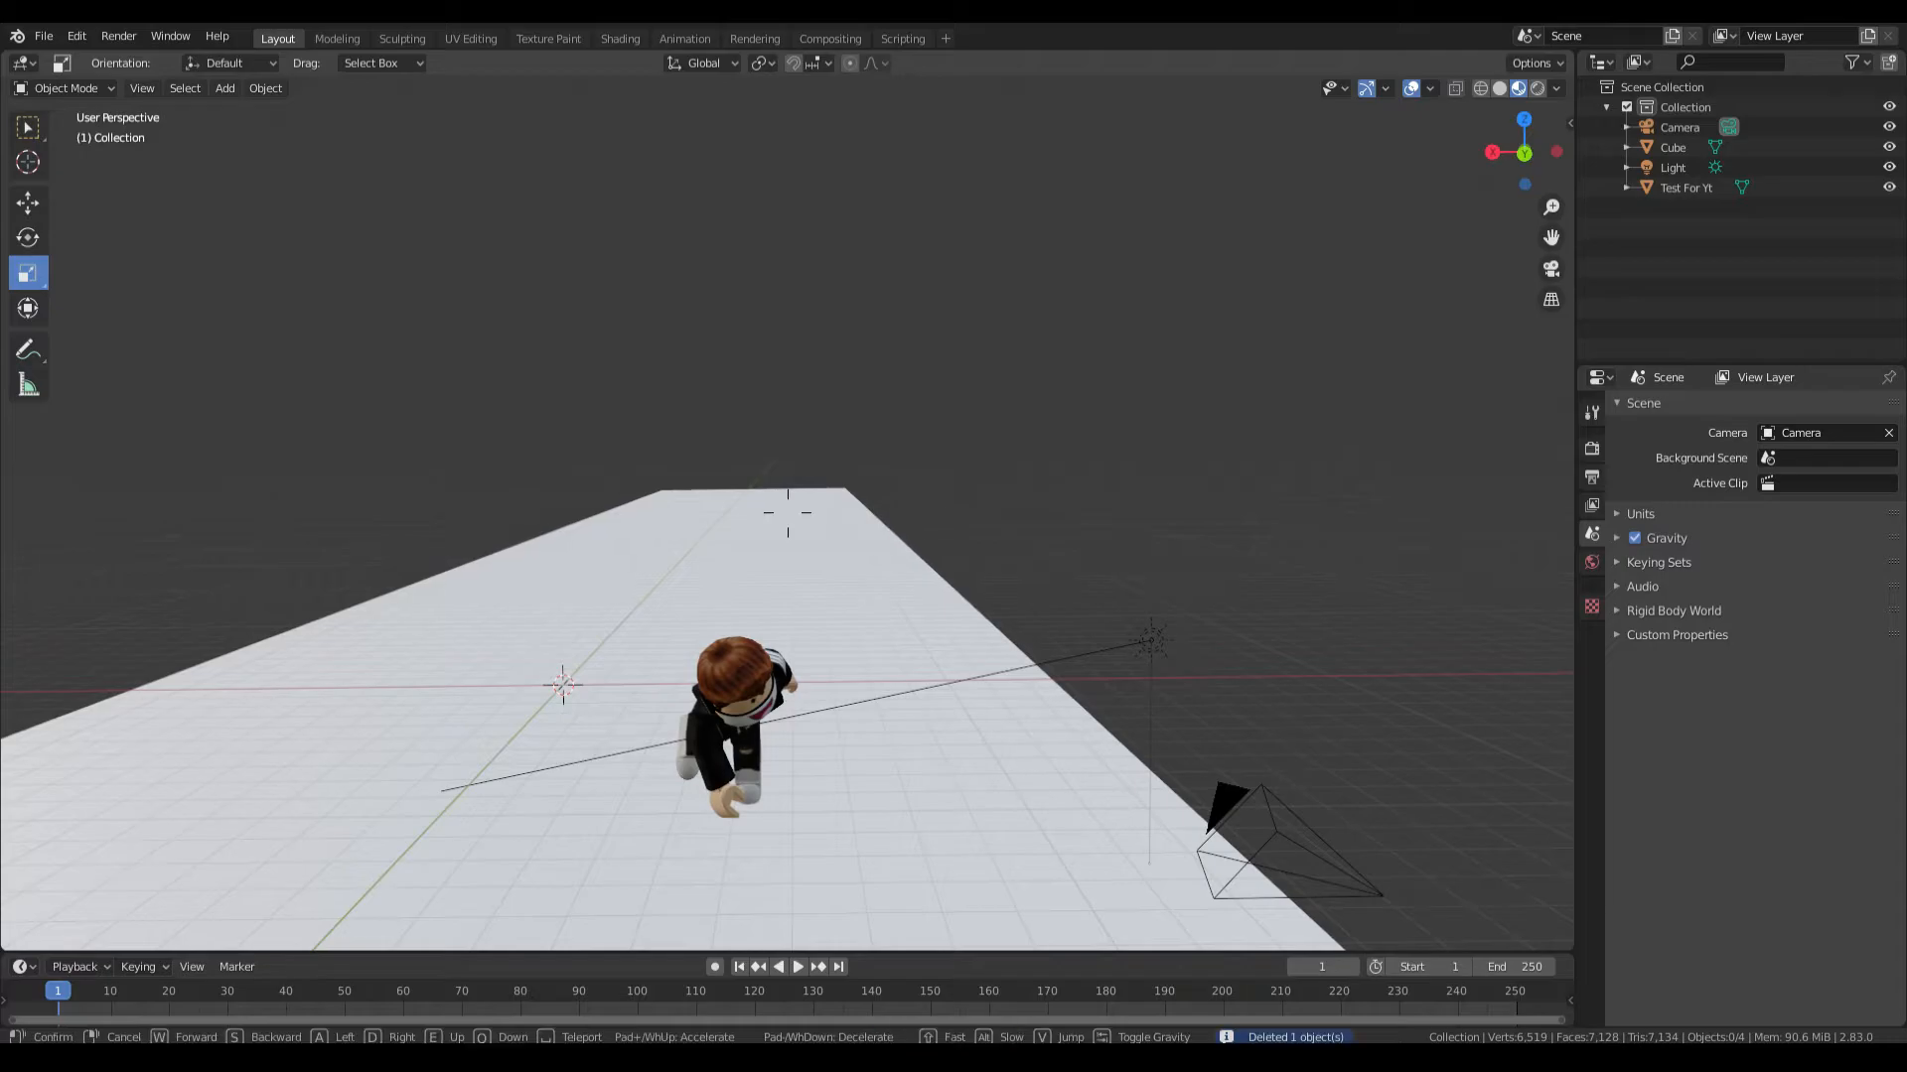
key("w")
key("d")
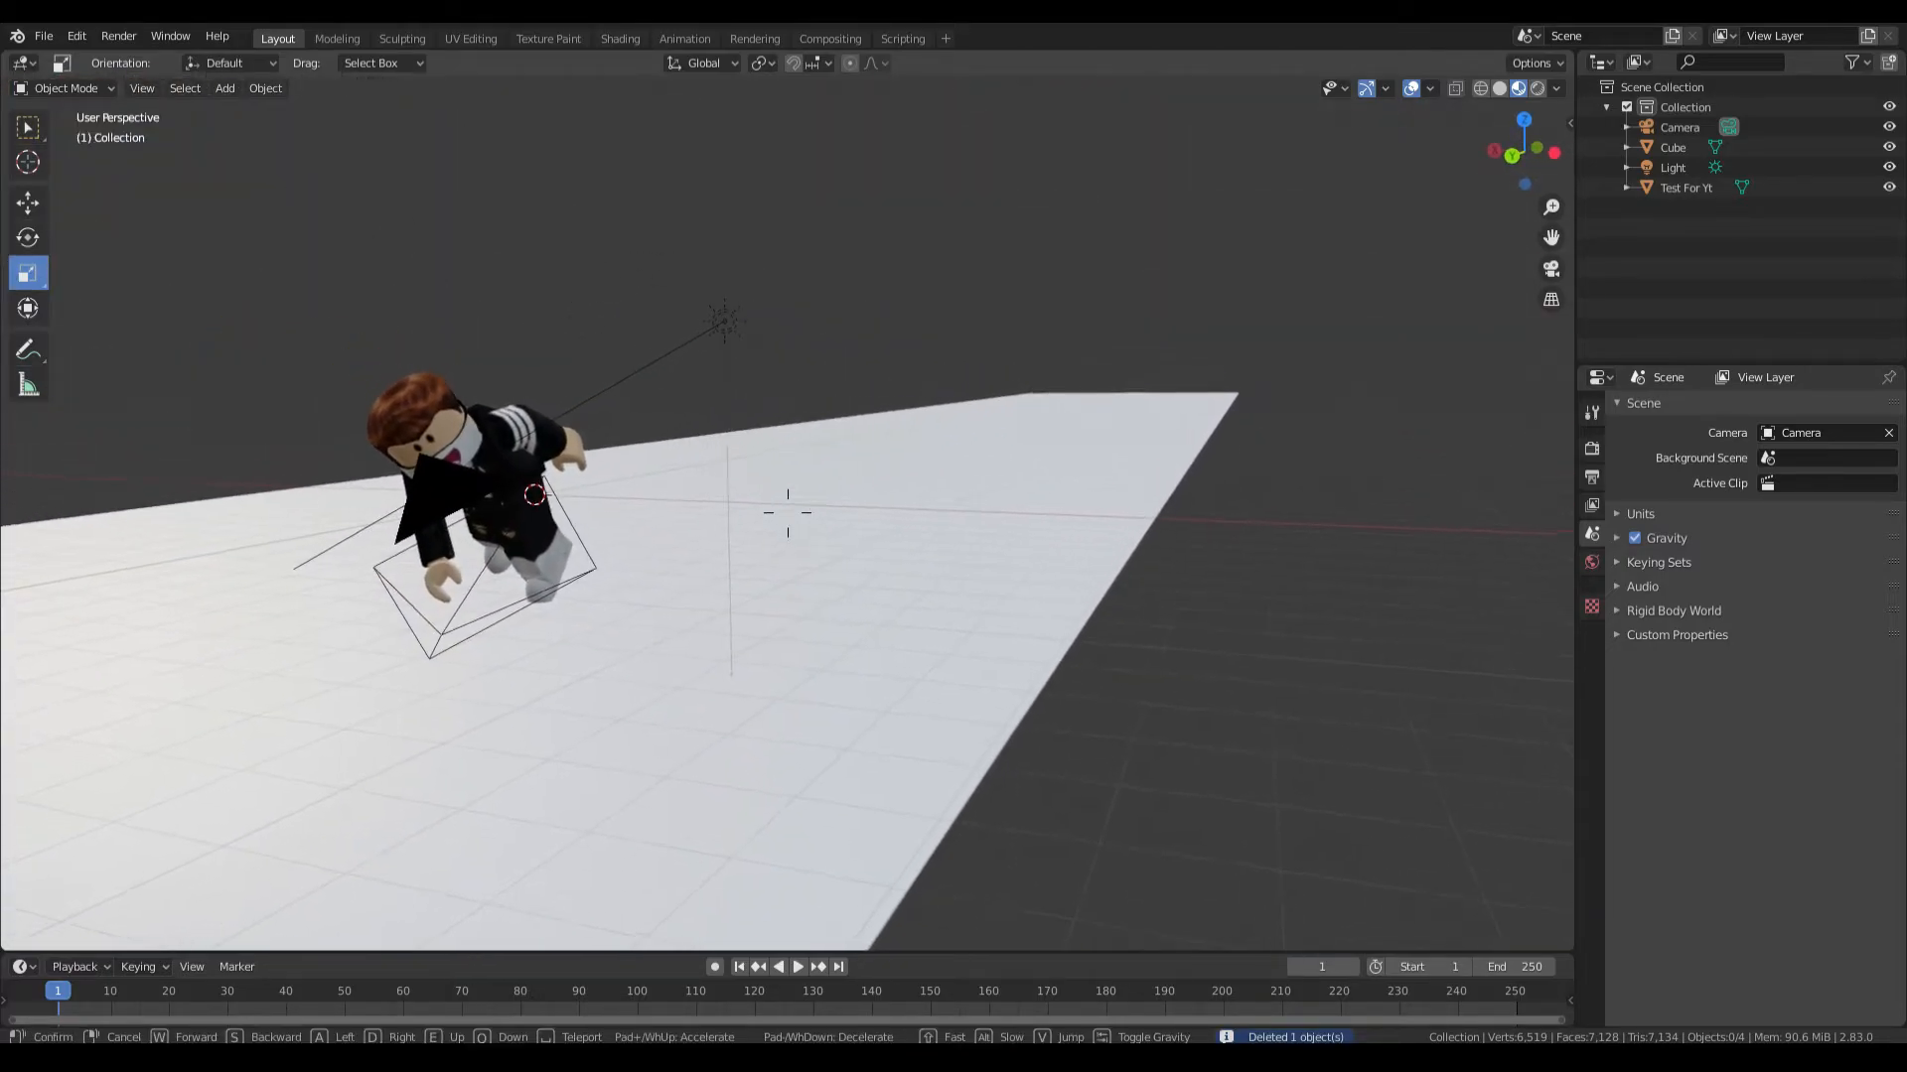
key("a")
left_click(788, 514)
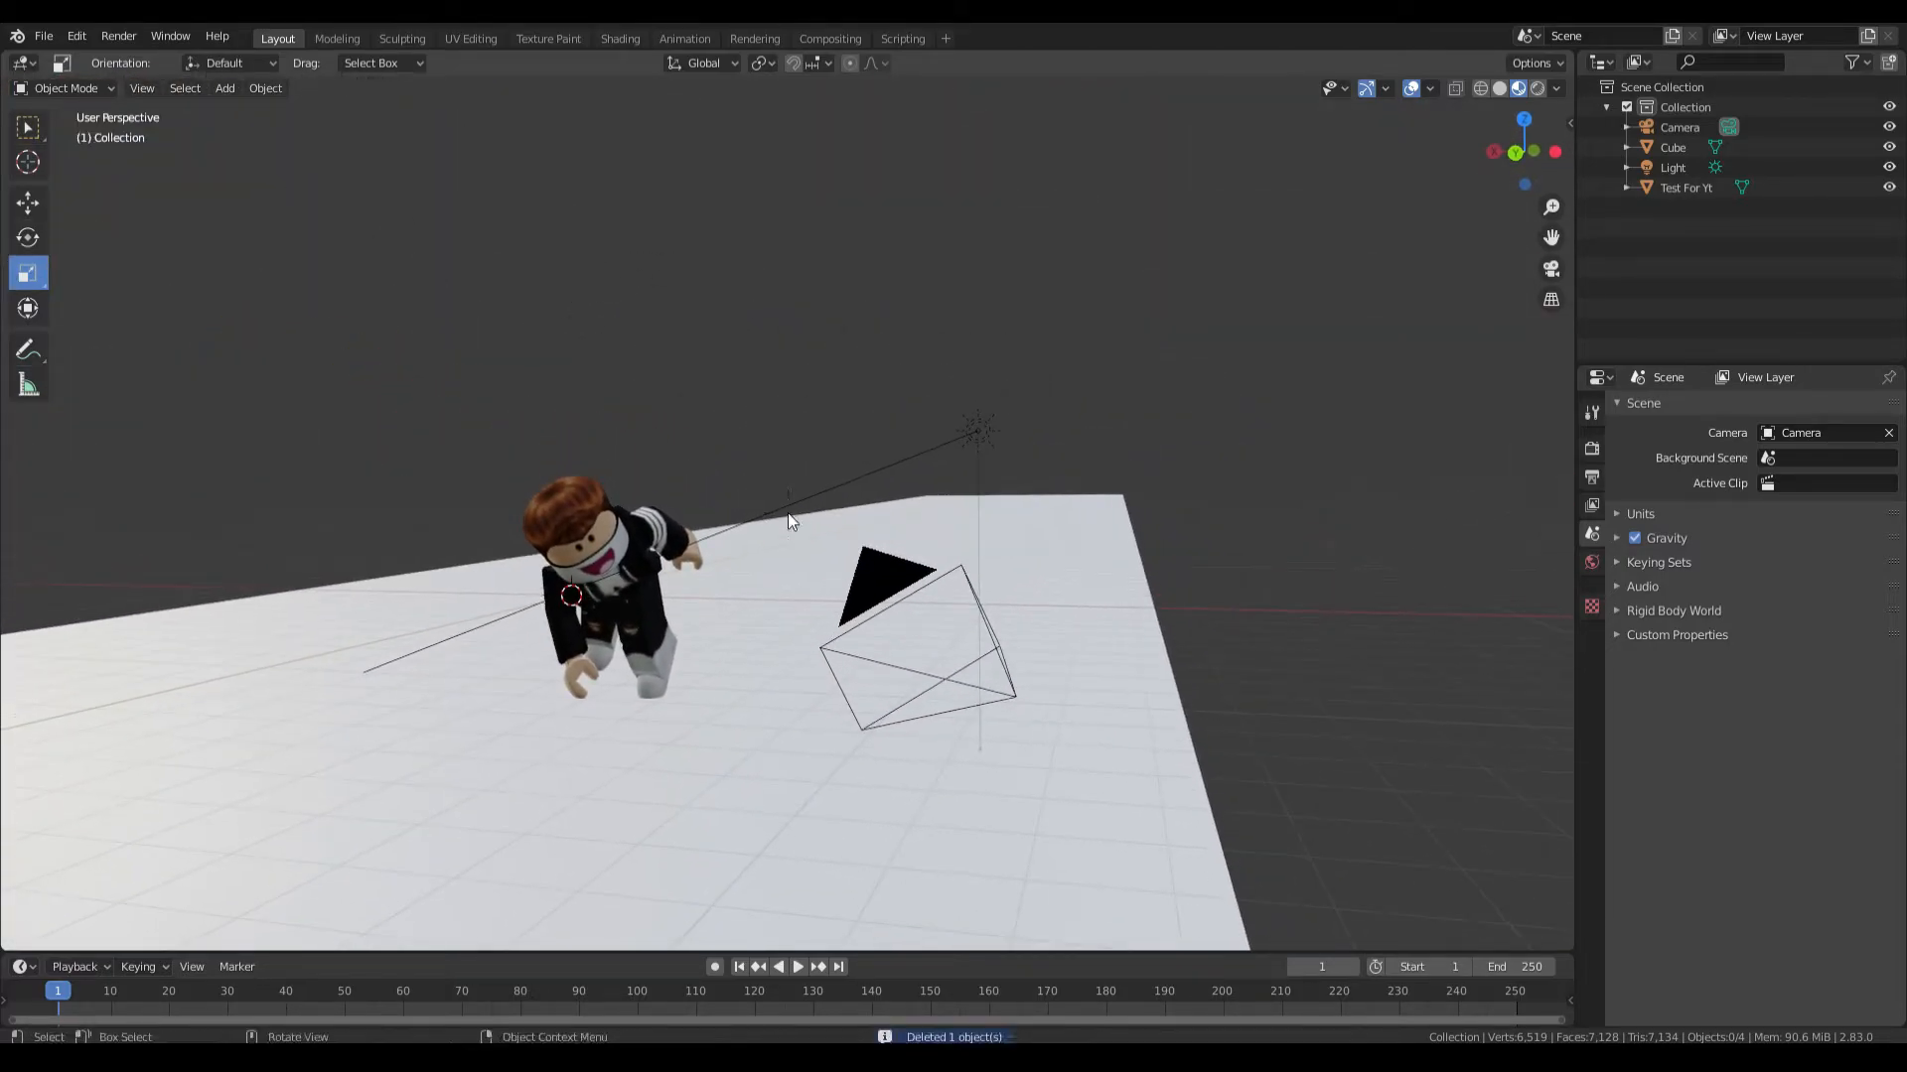
left_click(119, 37)
left_click(134, 61)
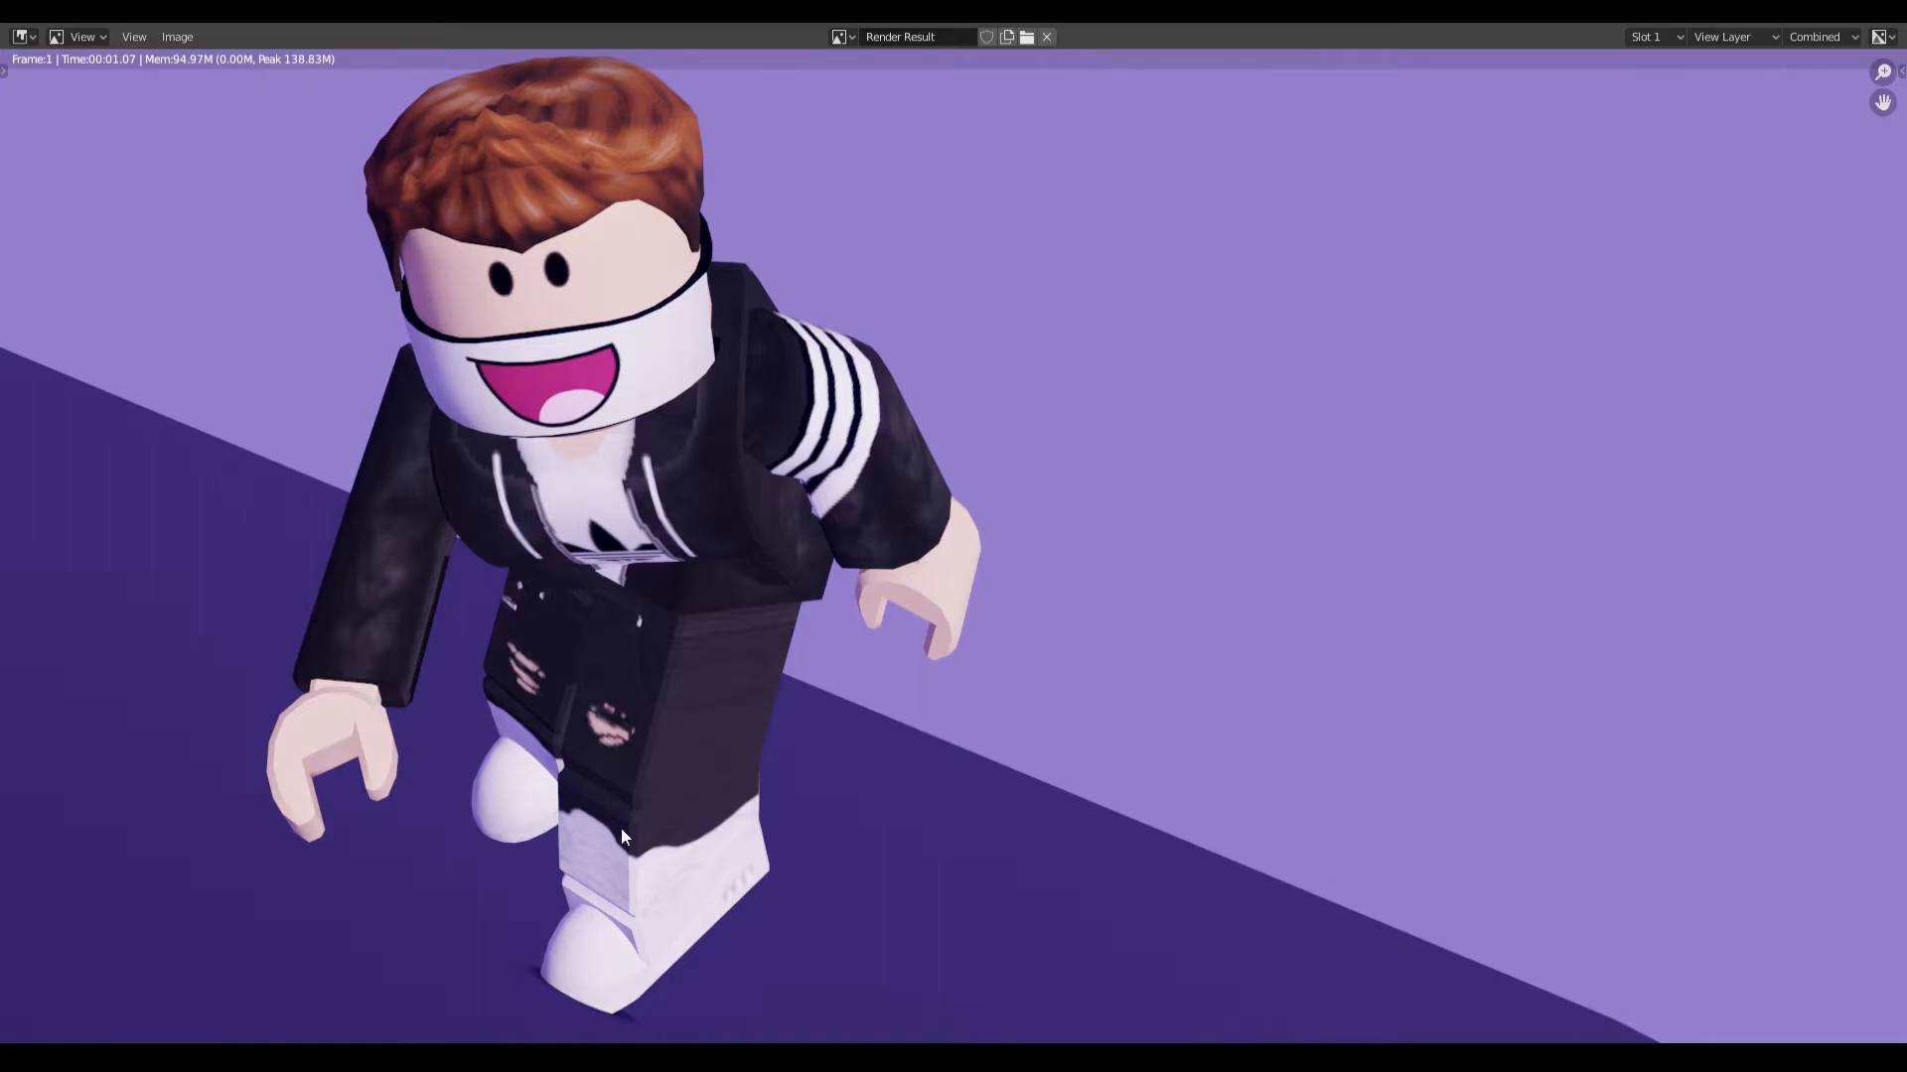
Bring the whole rendered image into view and open the commands for the image
scroll(770, 890, "down", 5)
scroll(800, 836, "up", 1)
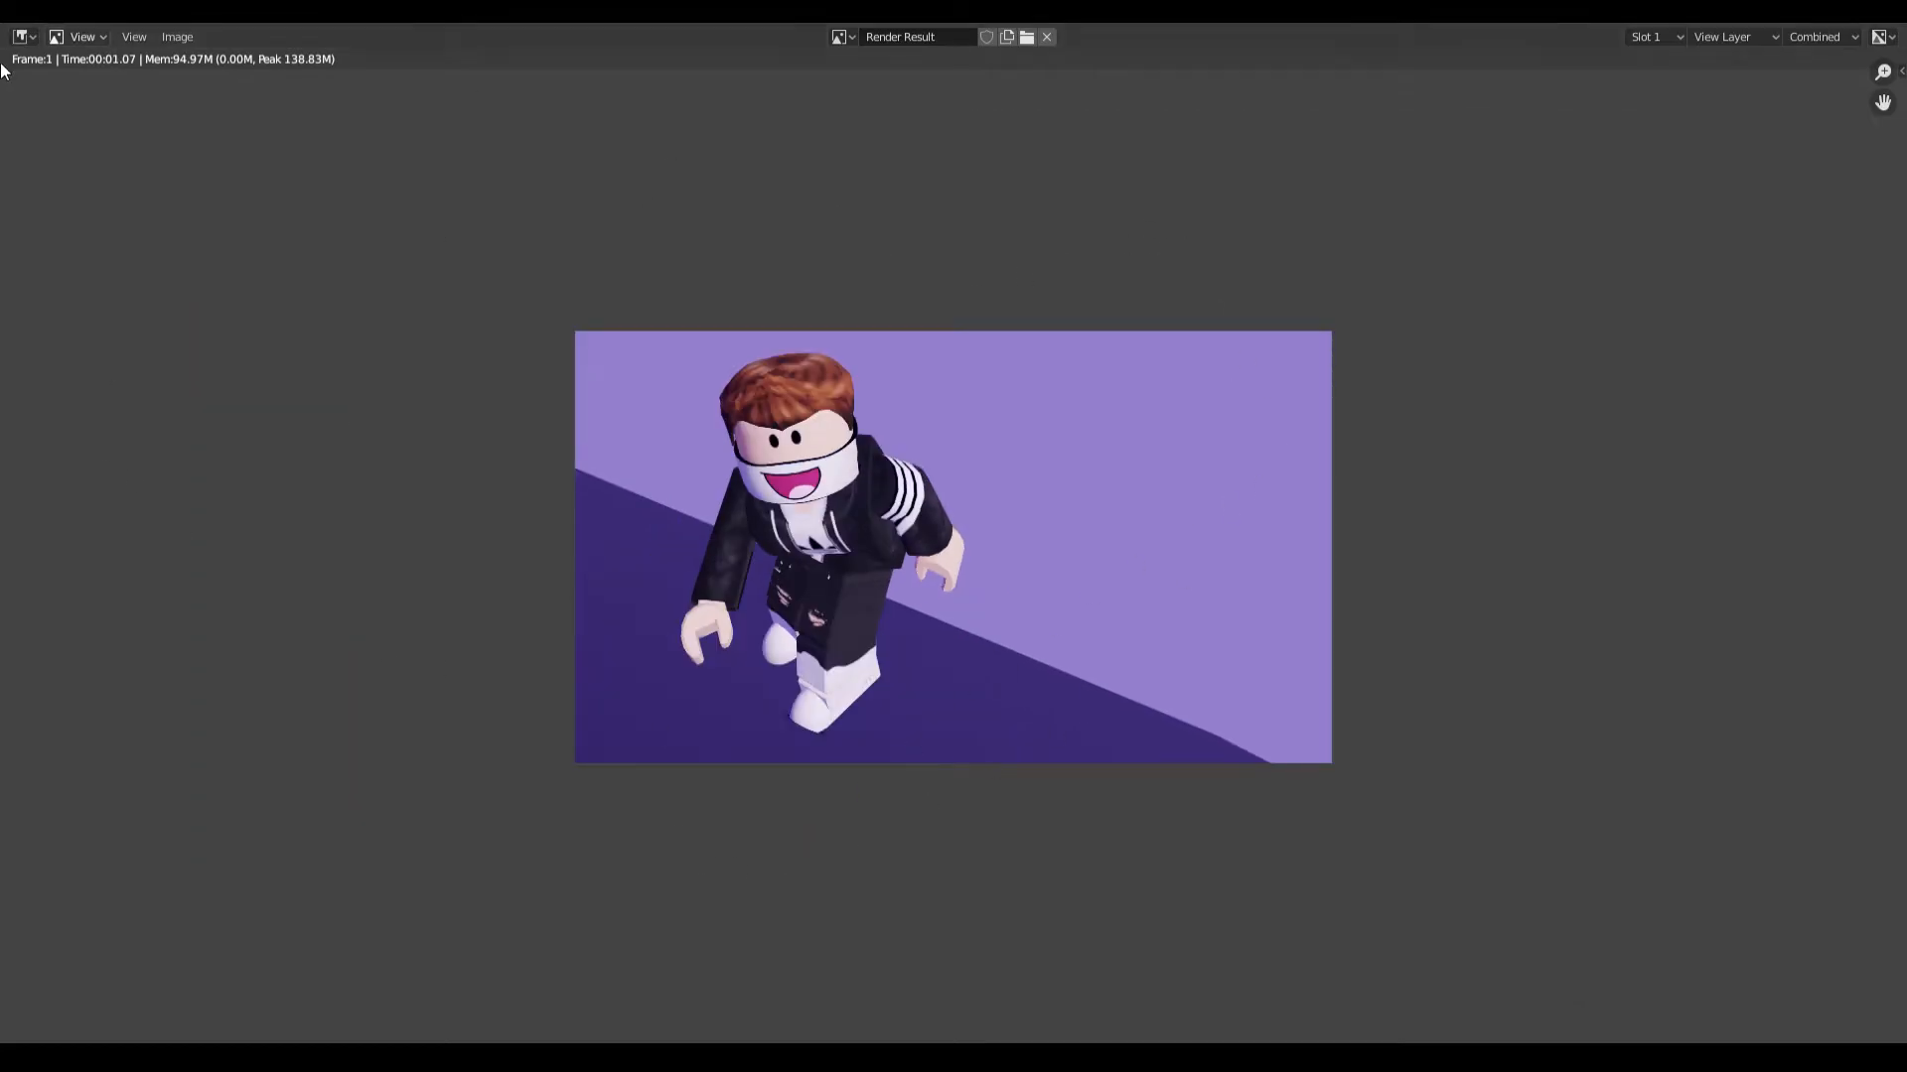
left_click(177, 44)
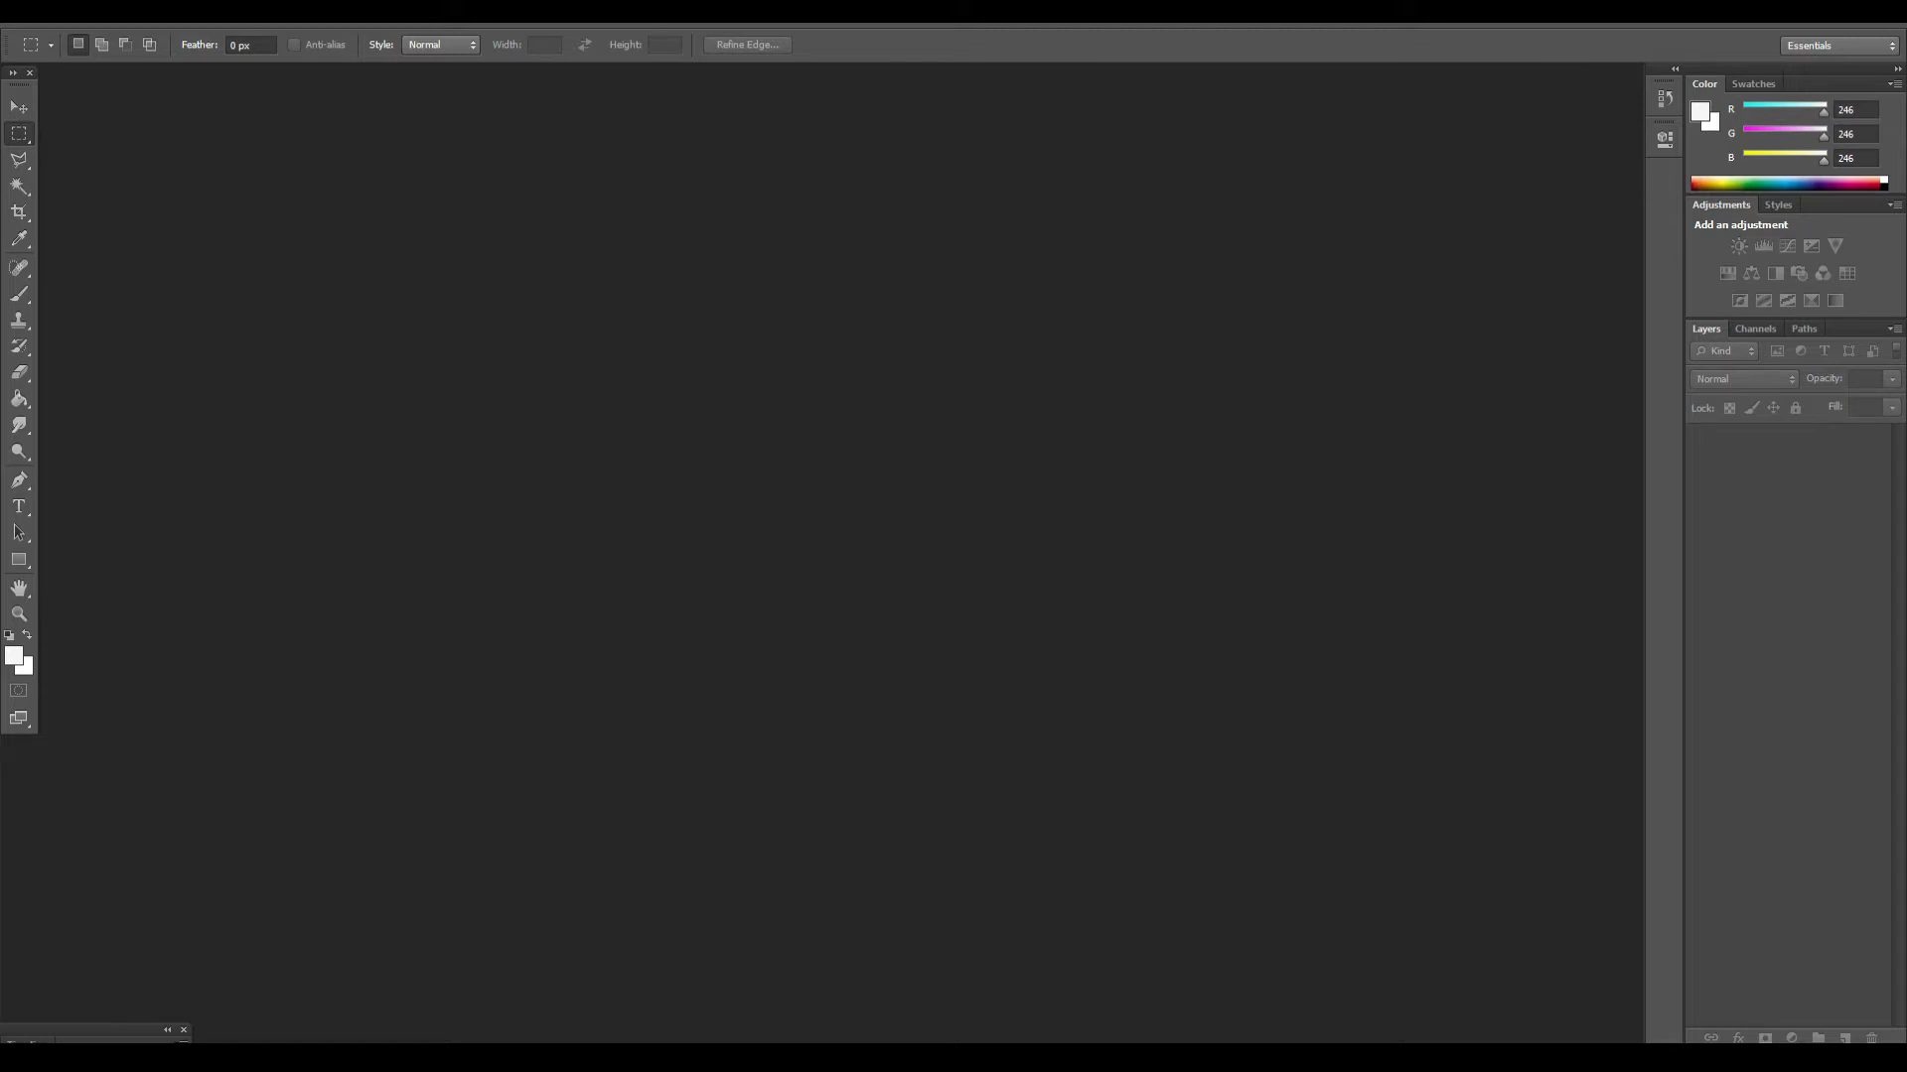
Switch to Photoshop and create a 1920 × 1080 pixel RGB document named hDbiuag with a white background
left_click(50, 14)
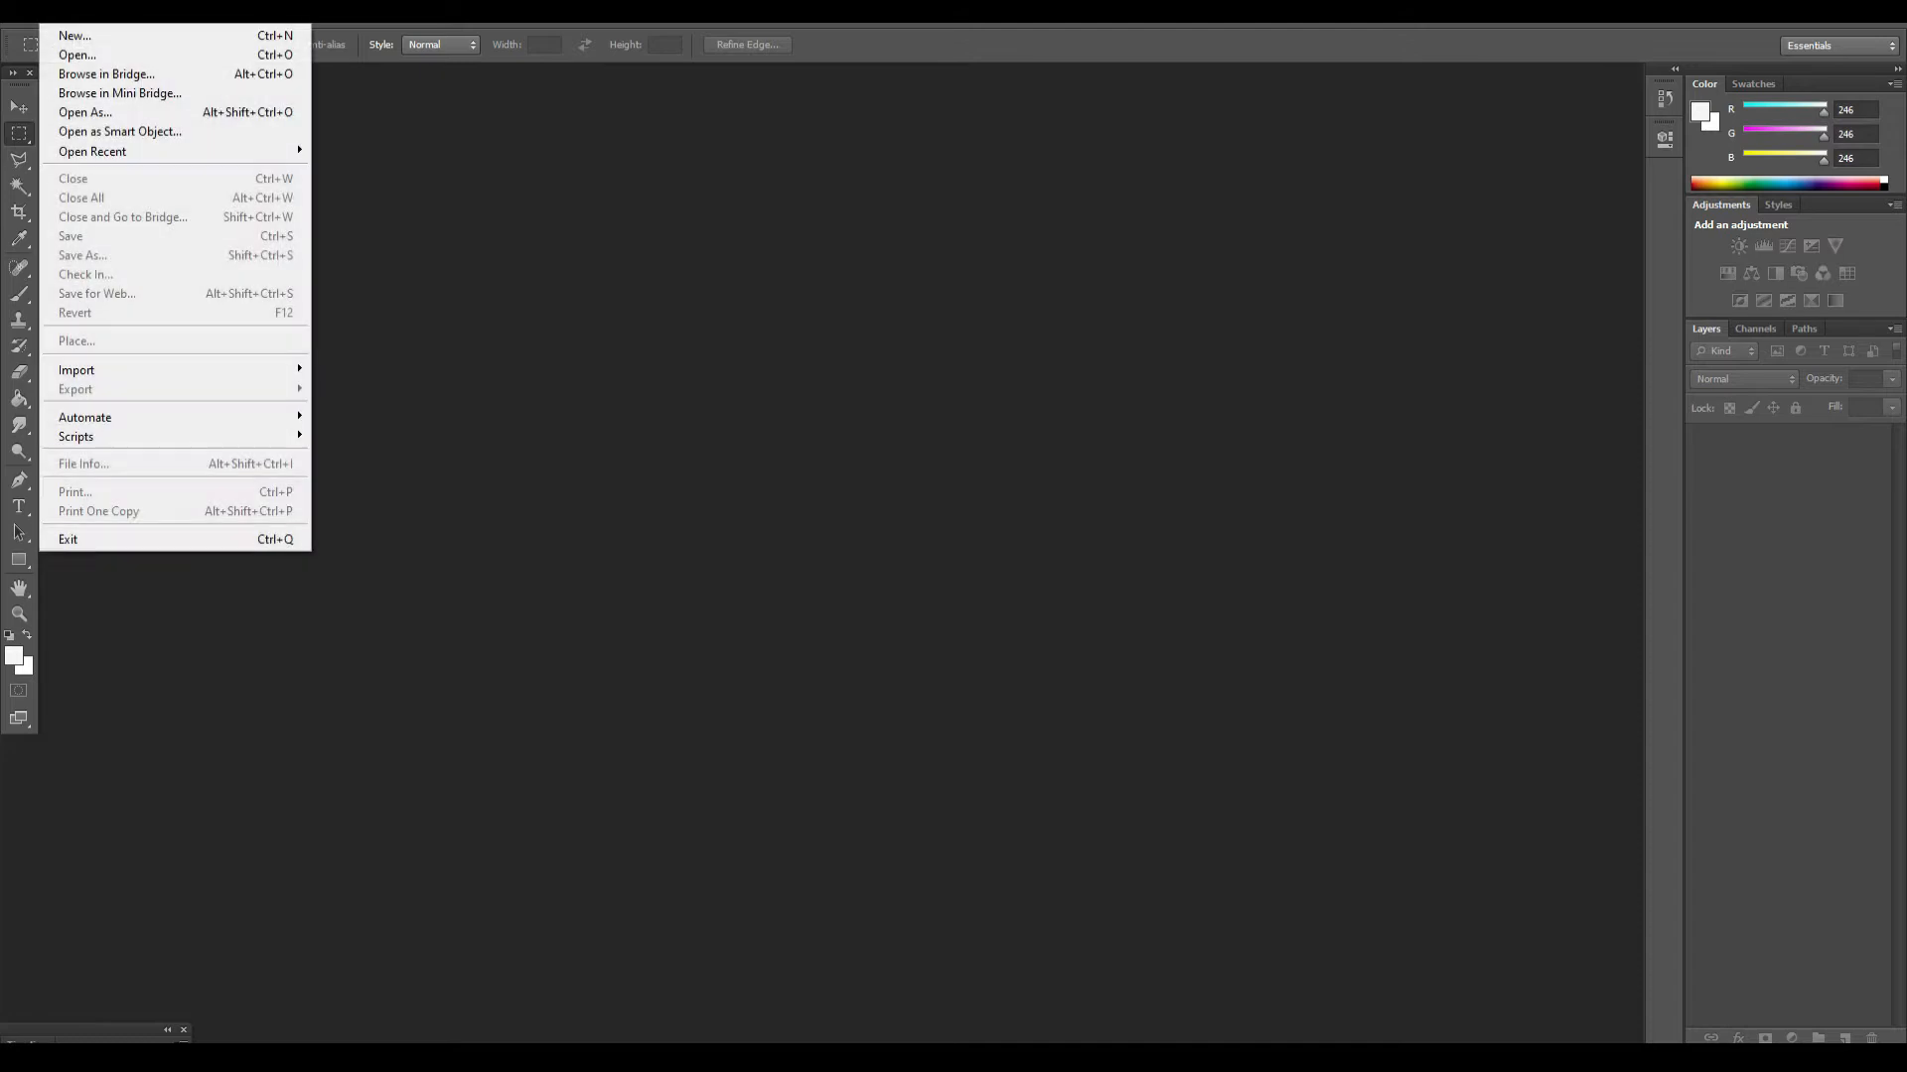
left_click(327, 596)
left_click(49, 14)
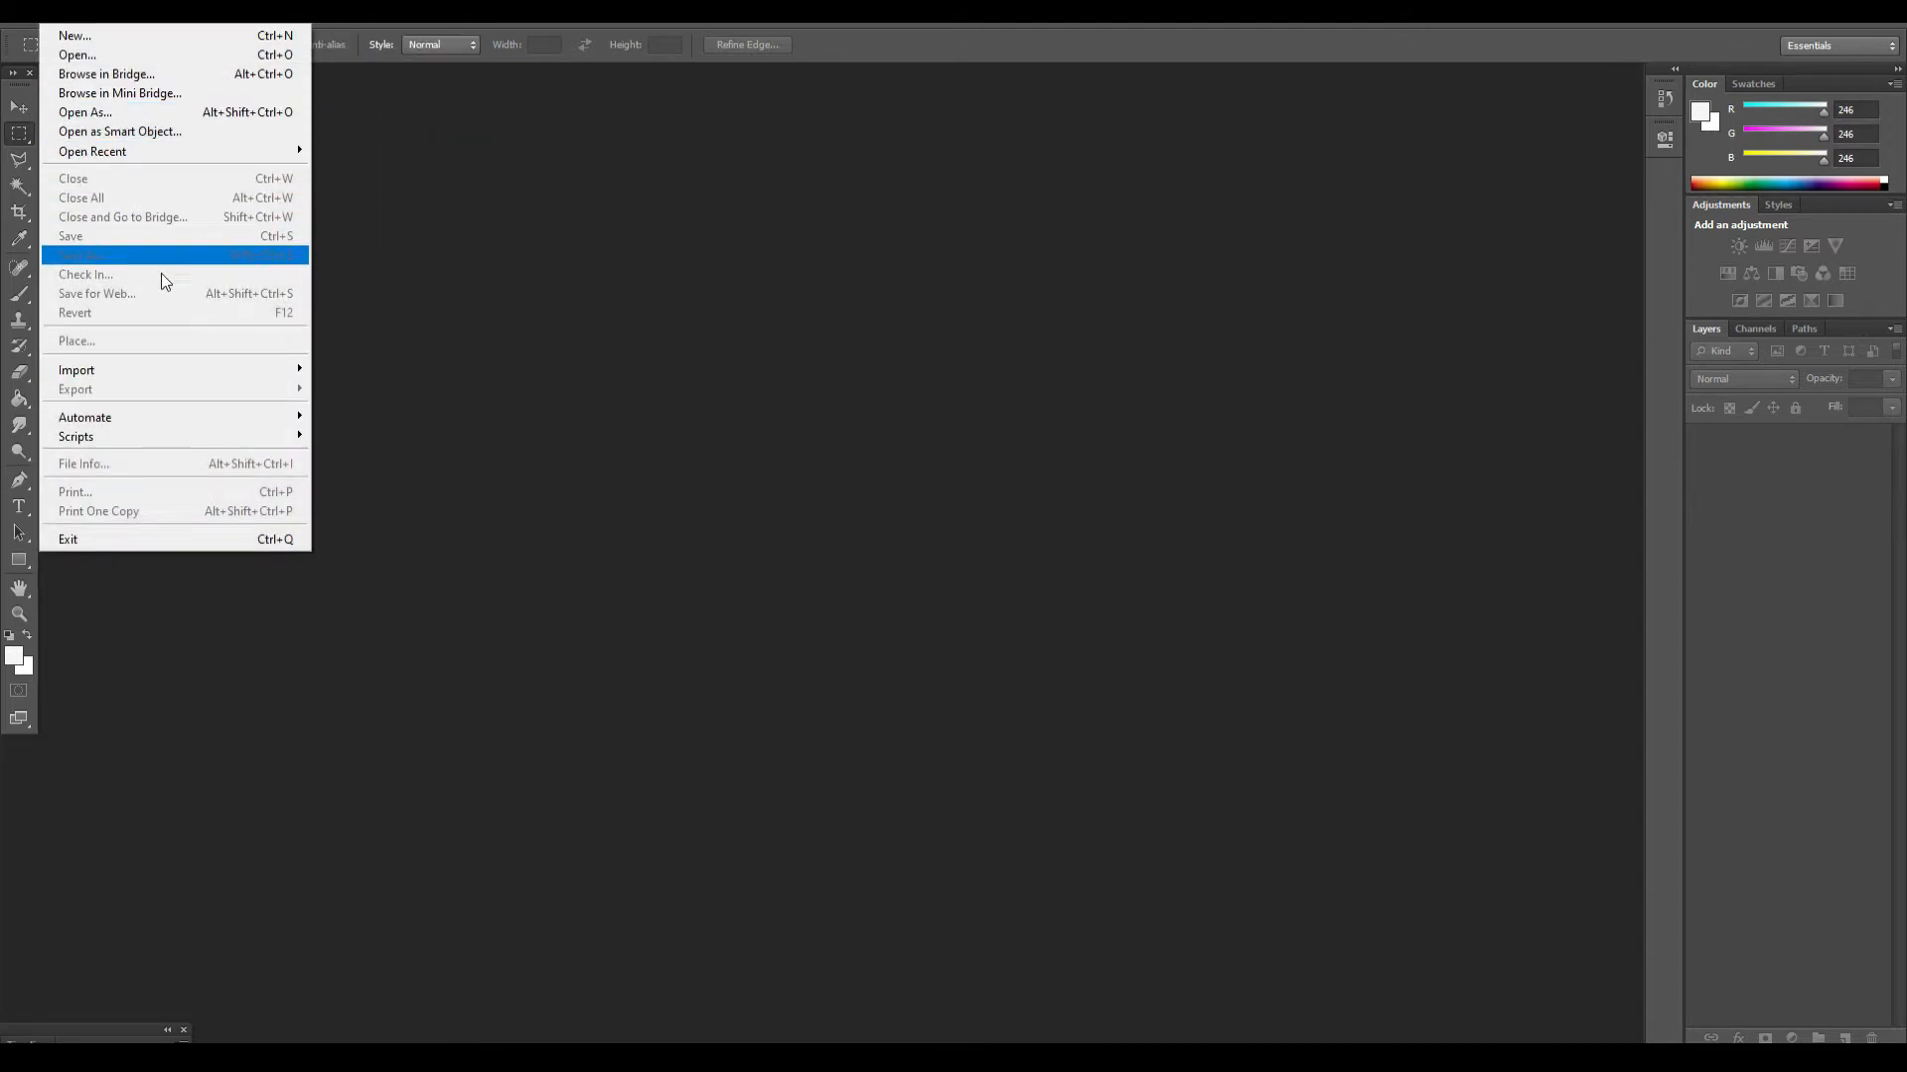
mouse_move(177, 375)
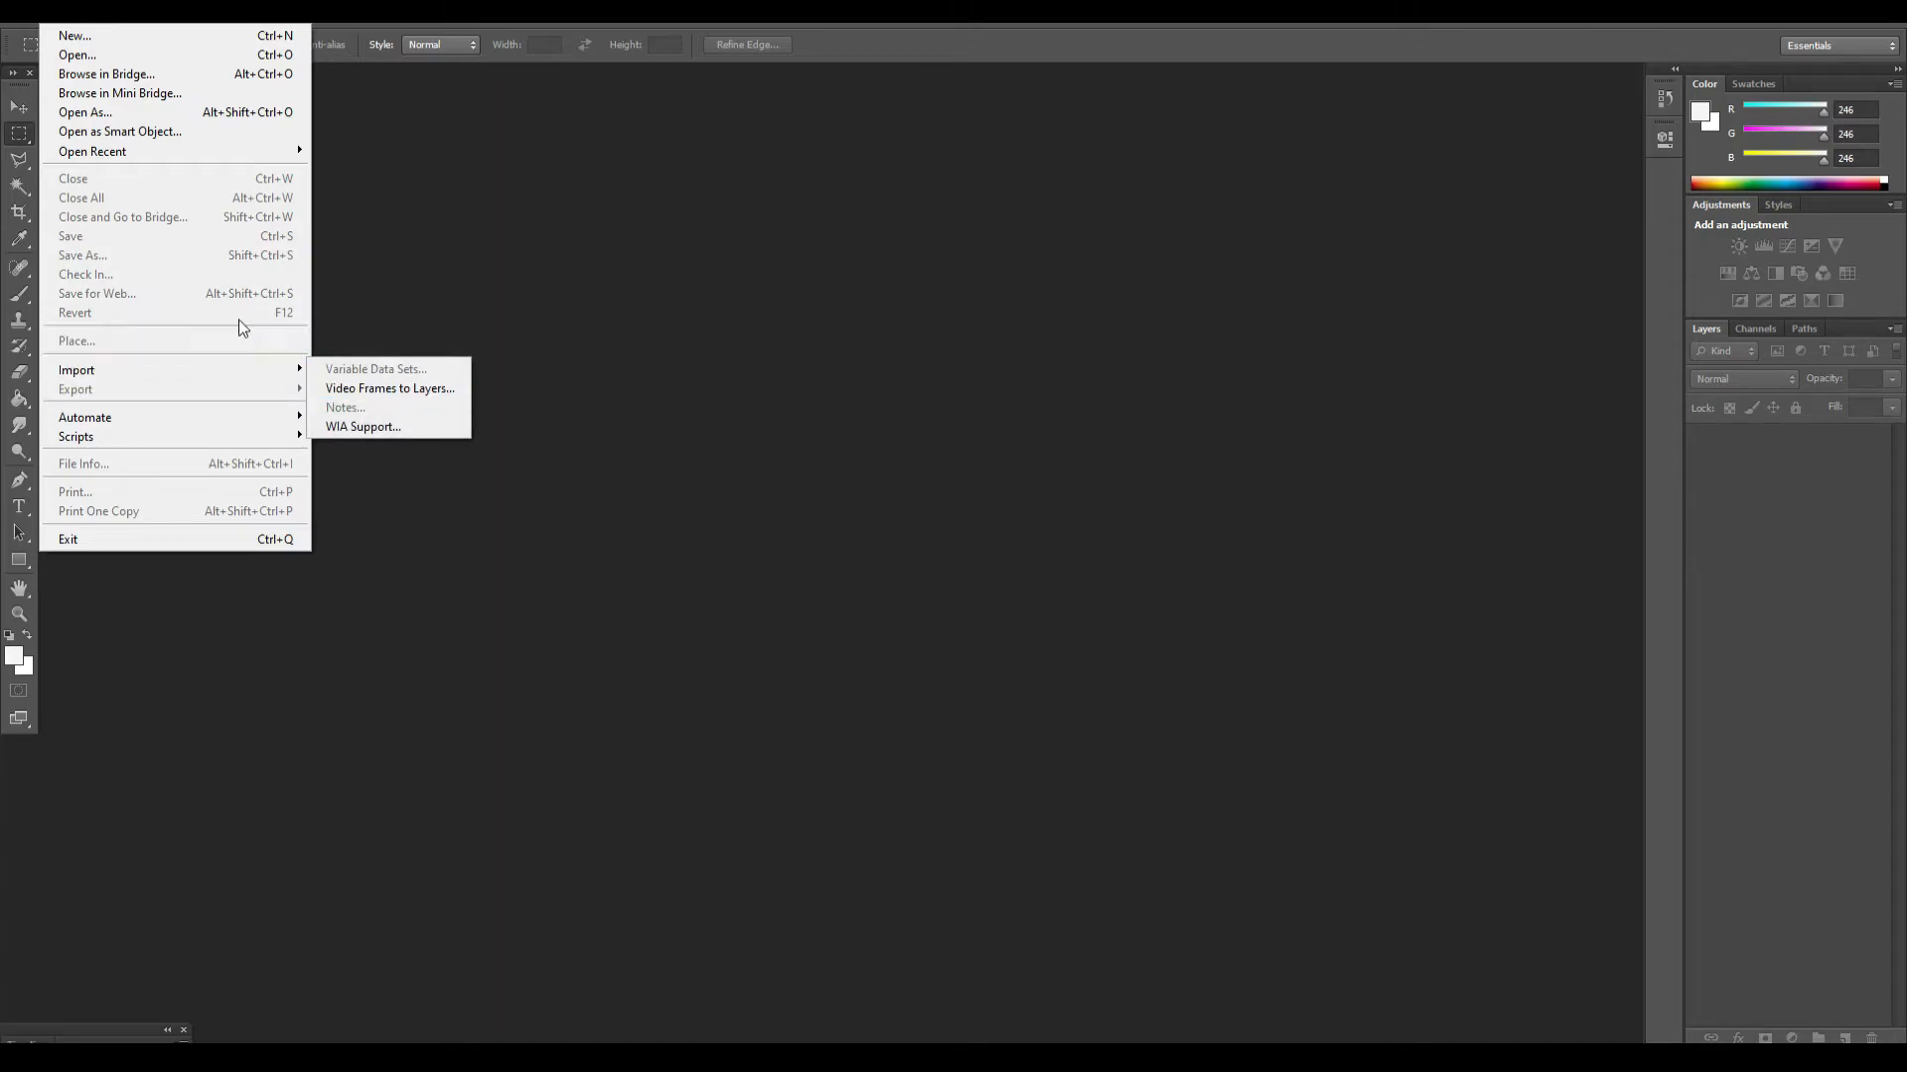
left_click(111, 35)
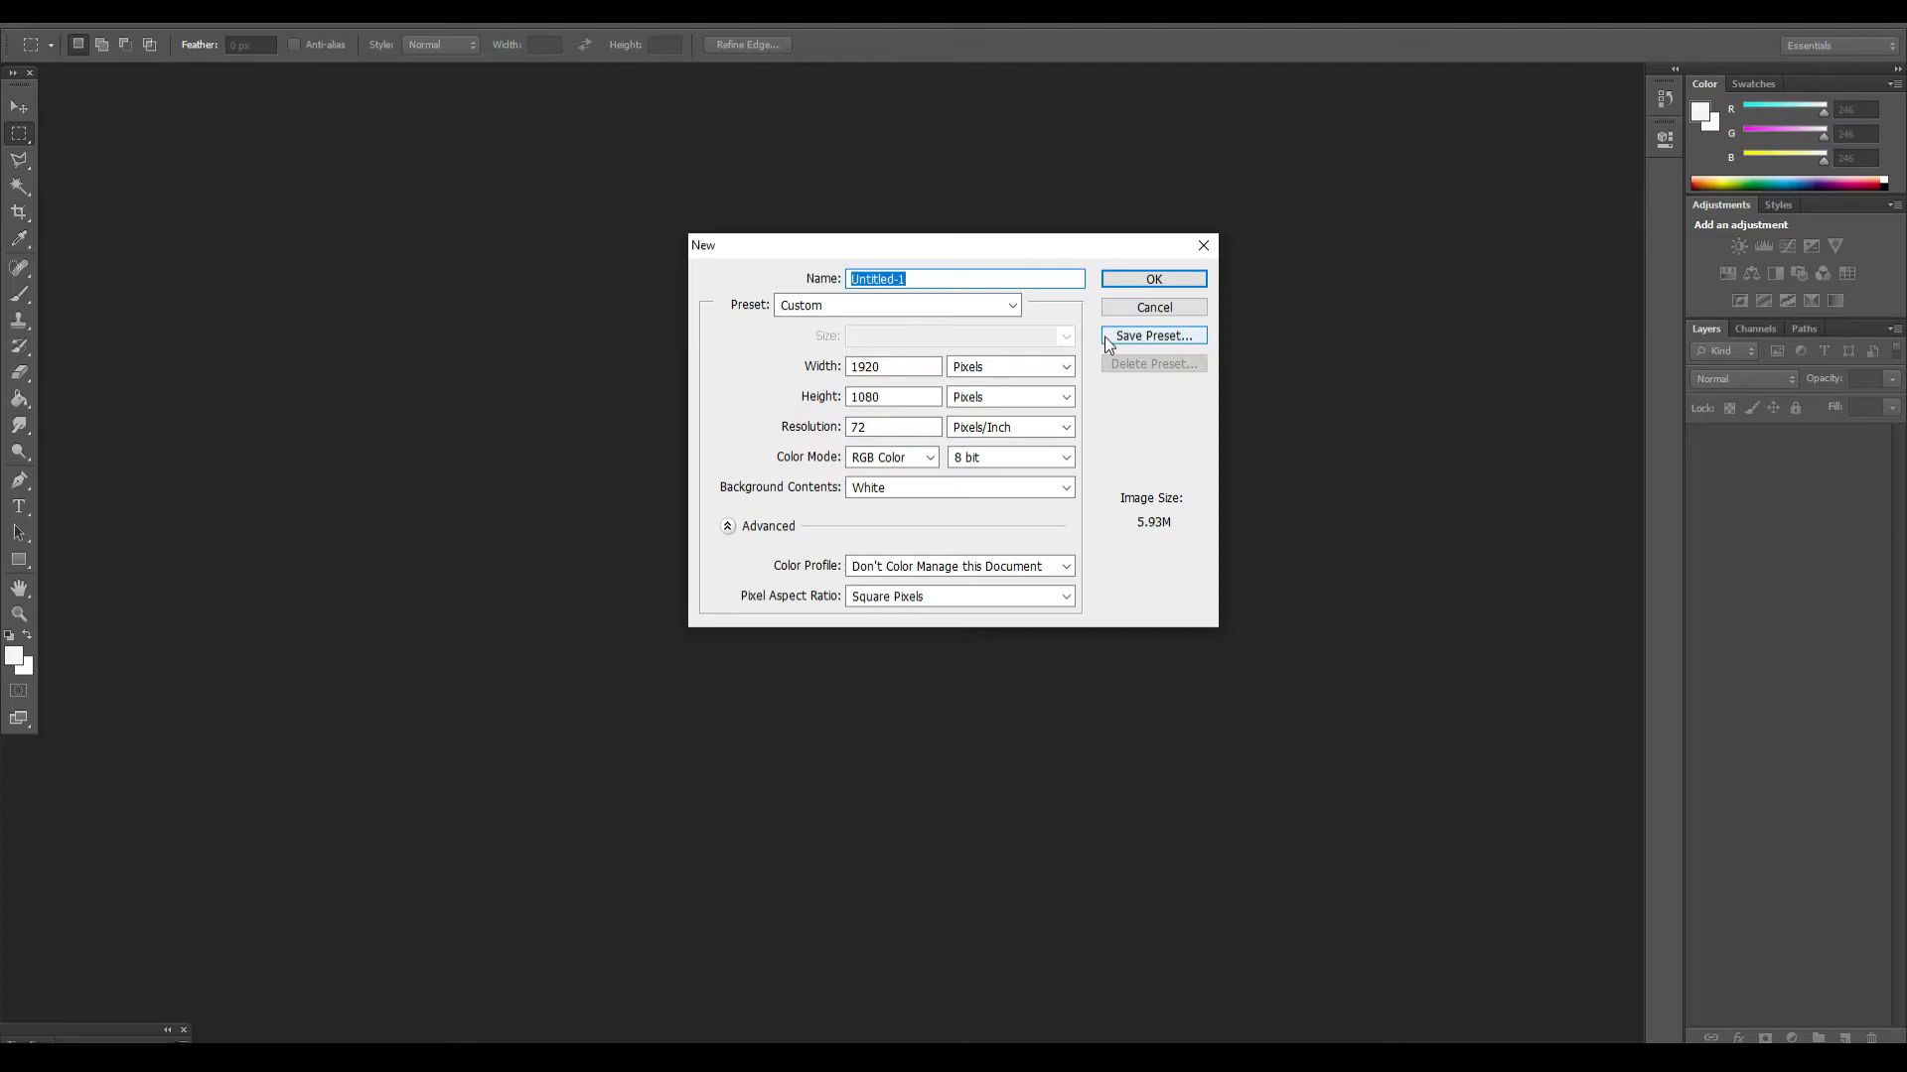
type("hDbiuag")
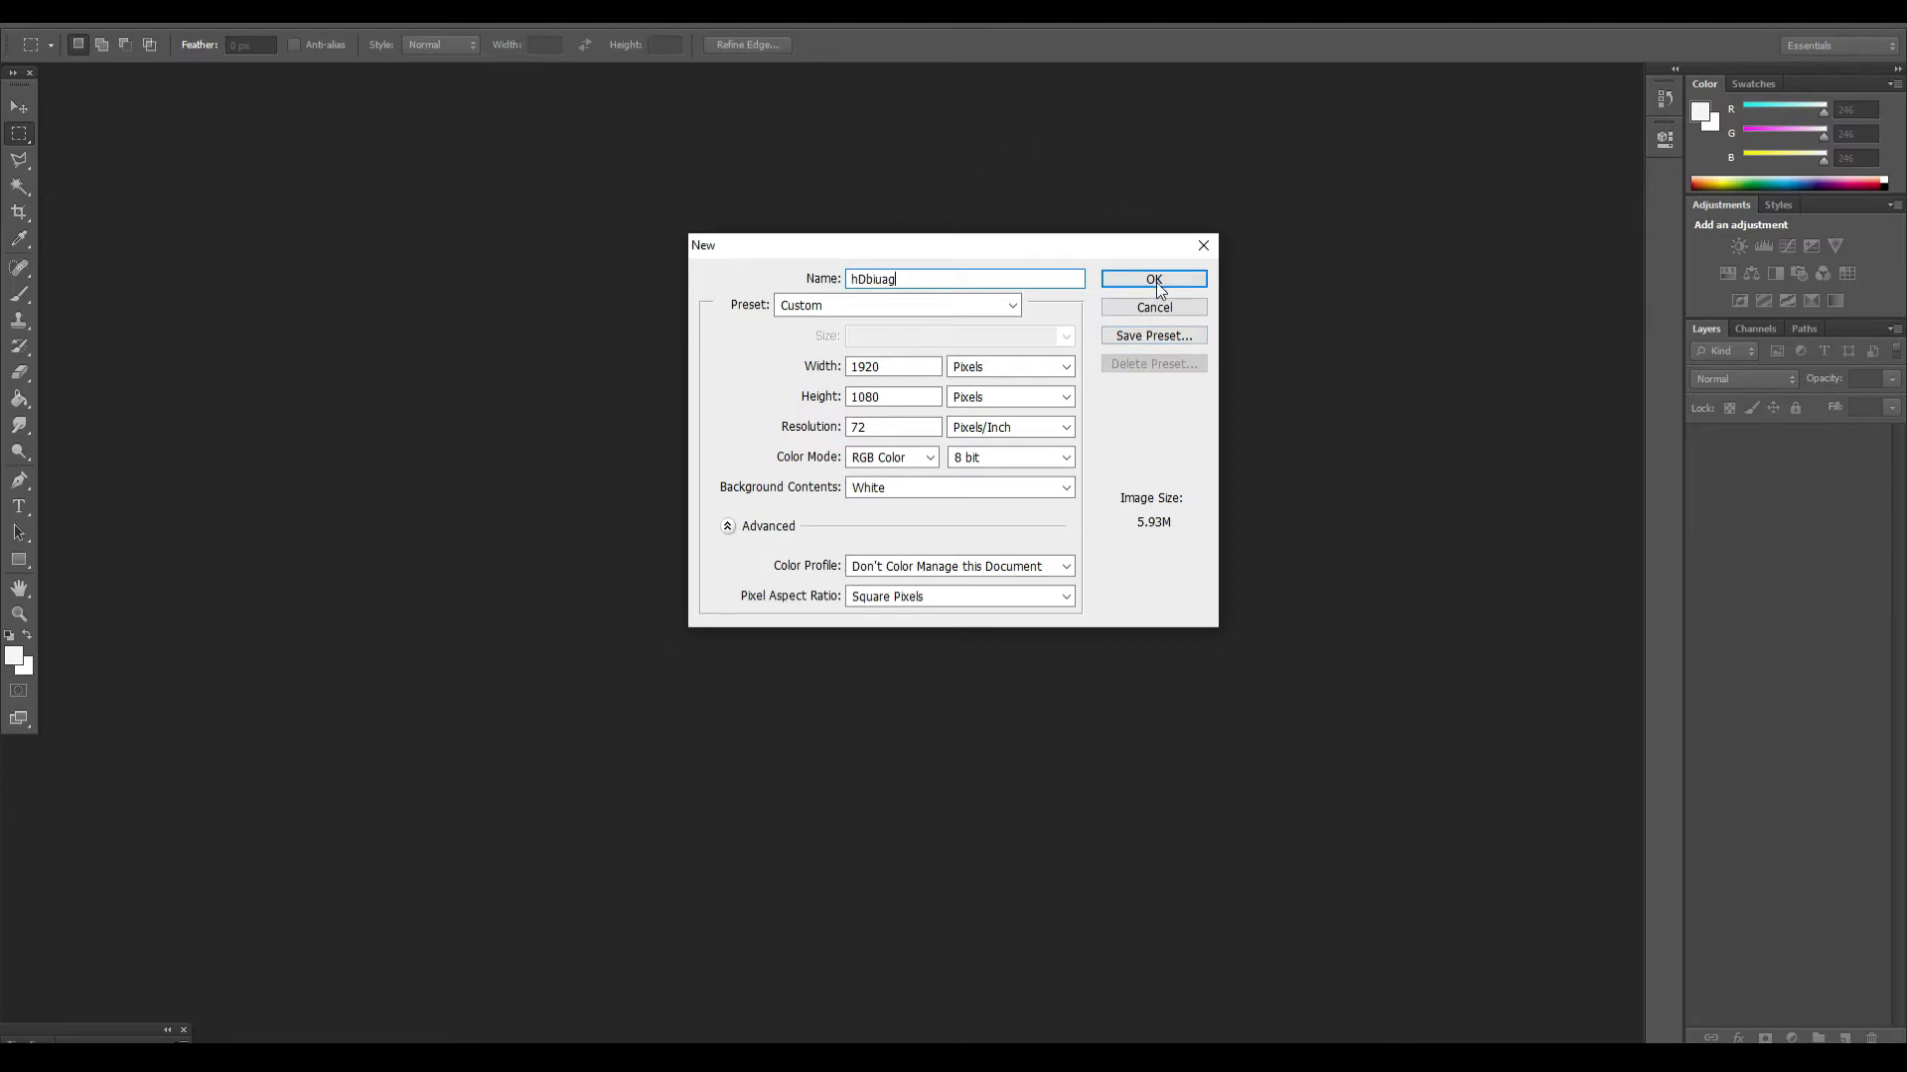
left_click(1157, 279)
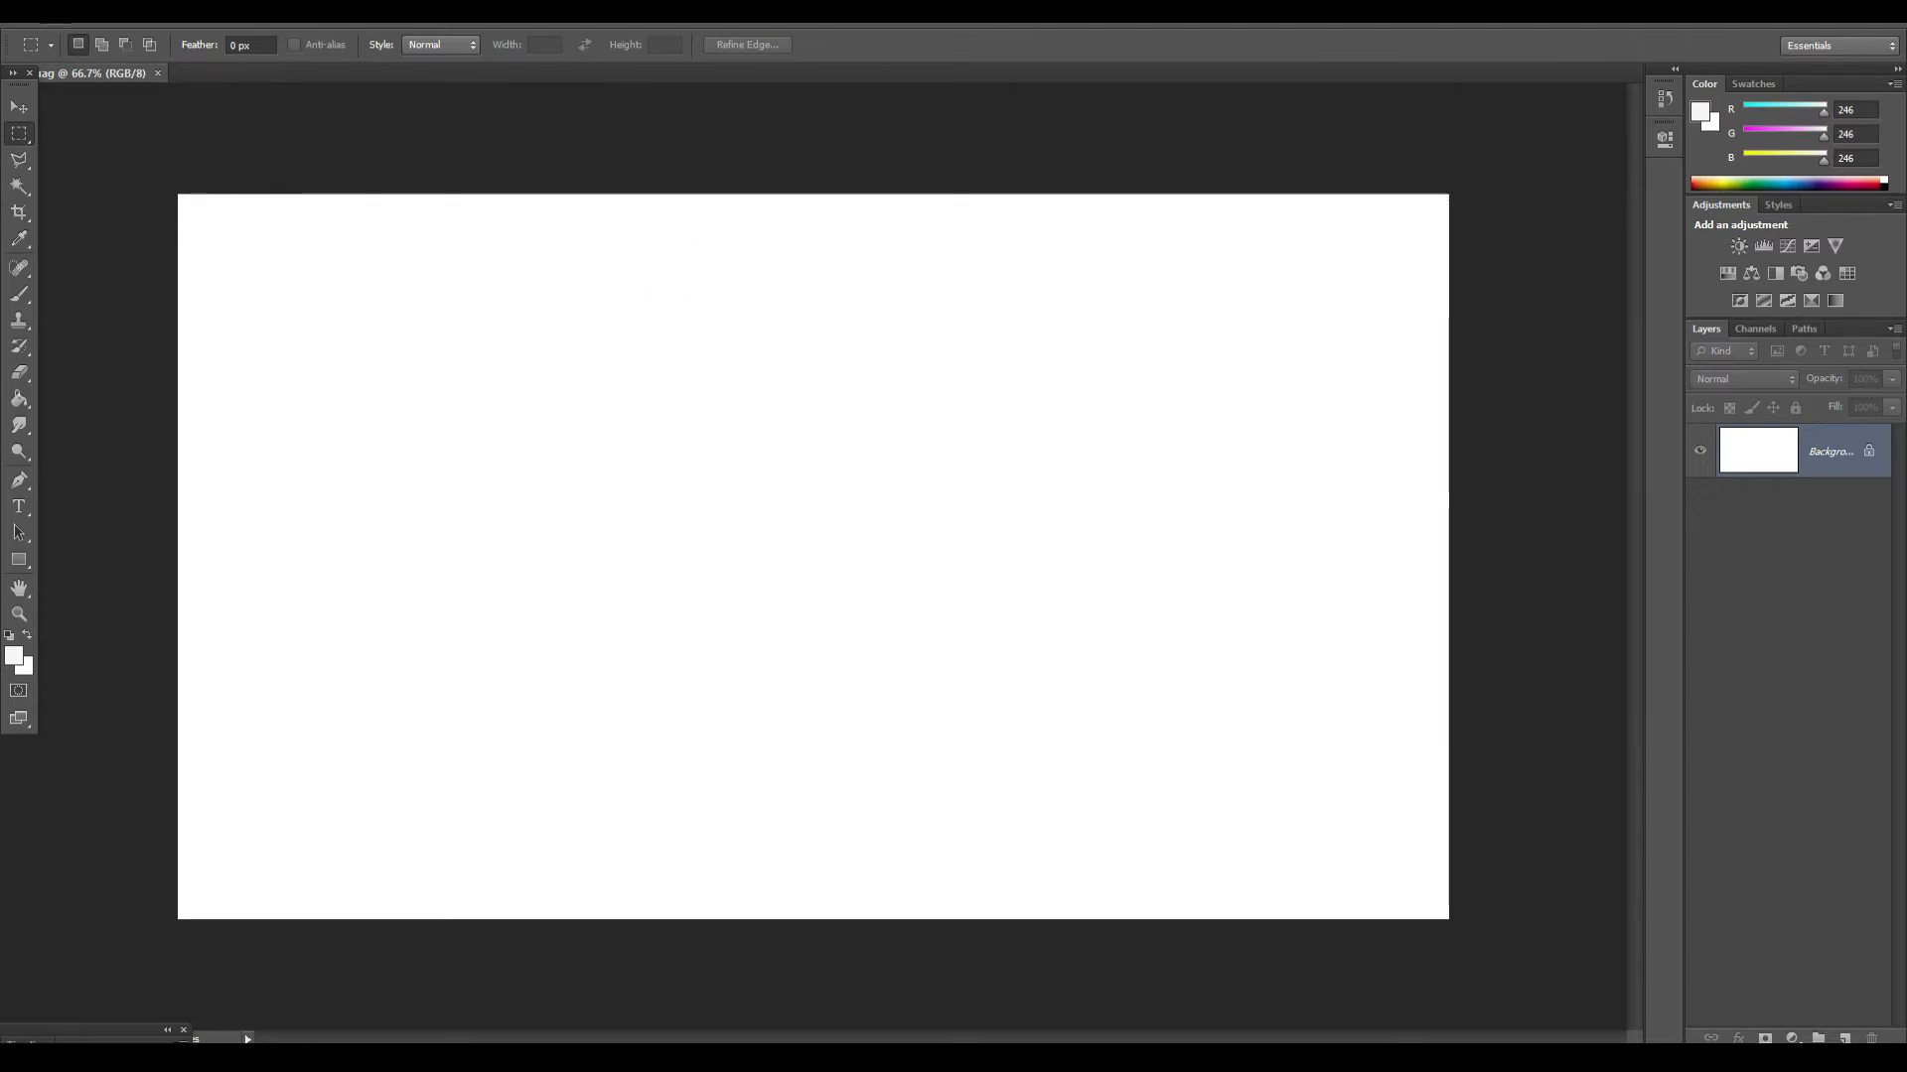
Place the Result For Vid render into the document so it fills the canvas, and commit the placement
left_click(53, 11)
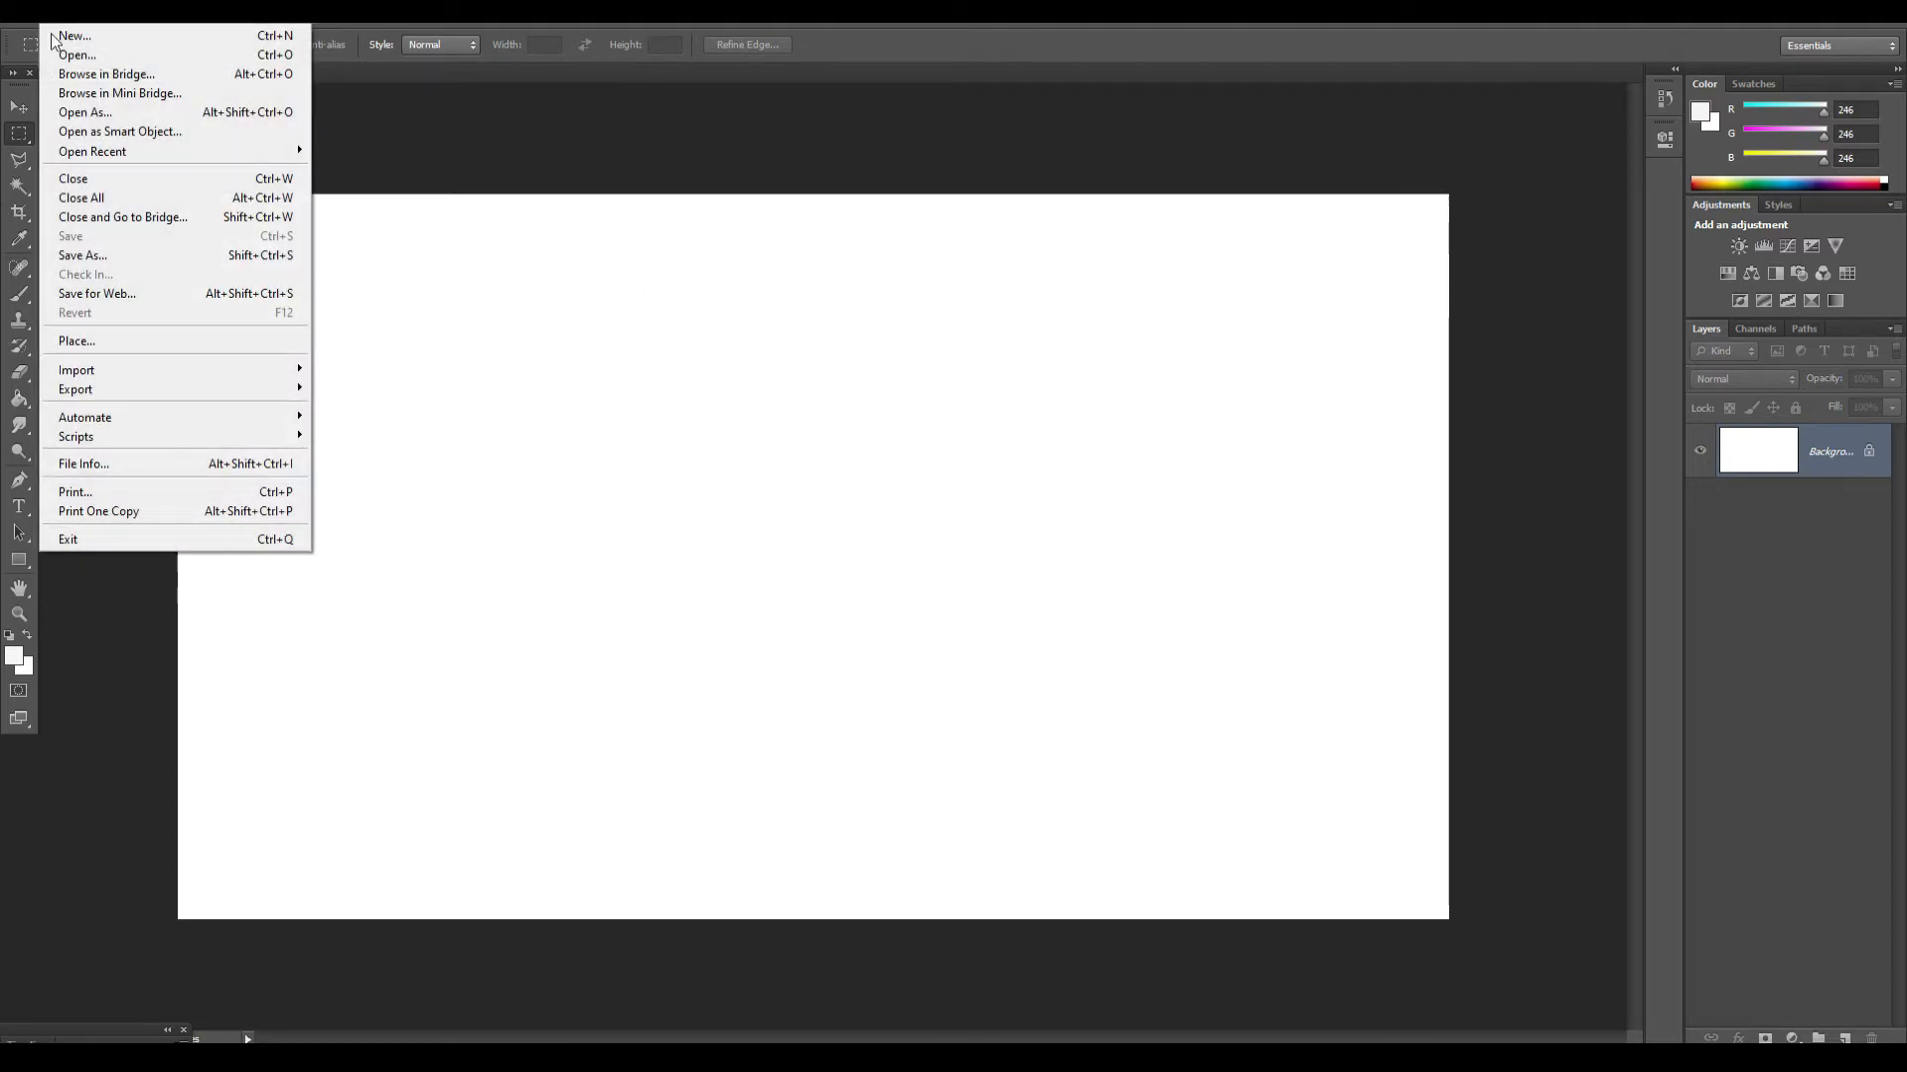
left_click(102, 341)
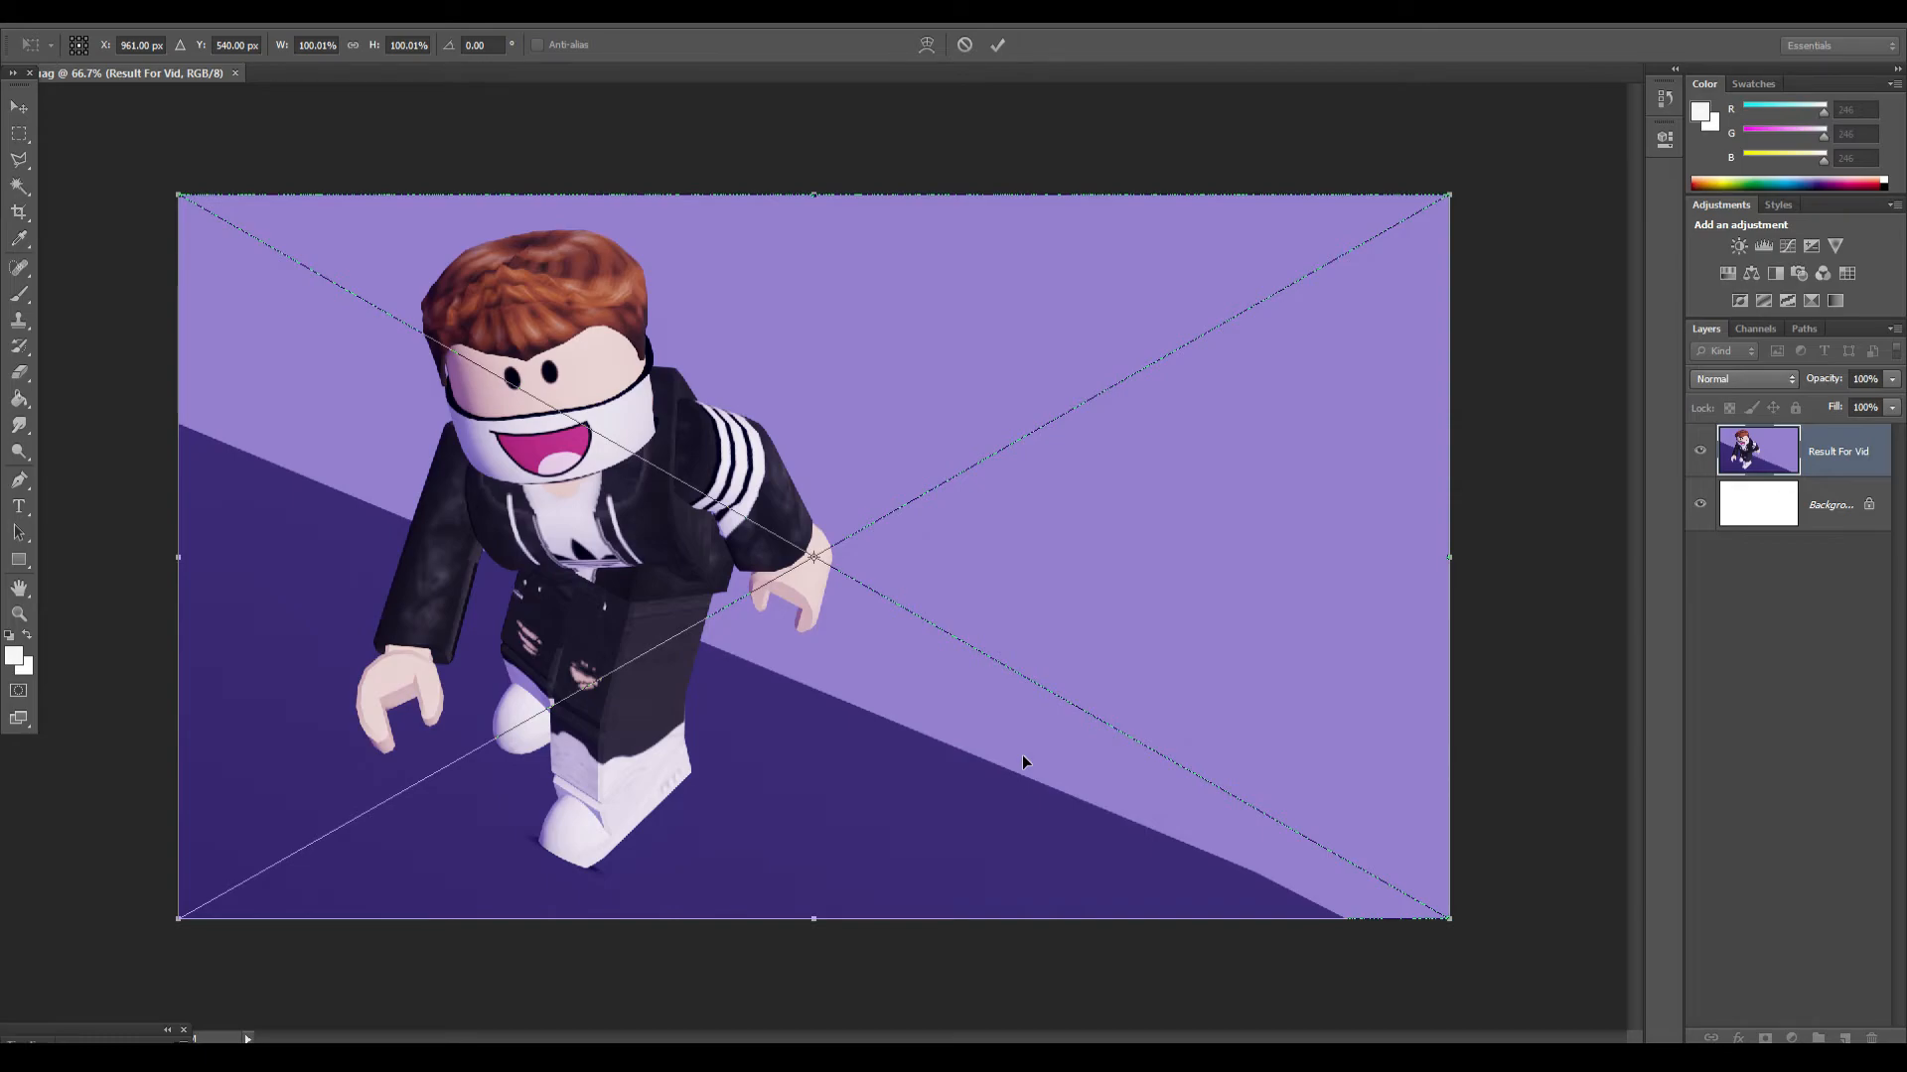
left_click(999, 44)
Rasterize the Result For Vid layer and activate the Polygonal Lasso tool
right_click(1777, 459)
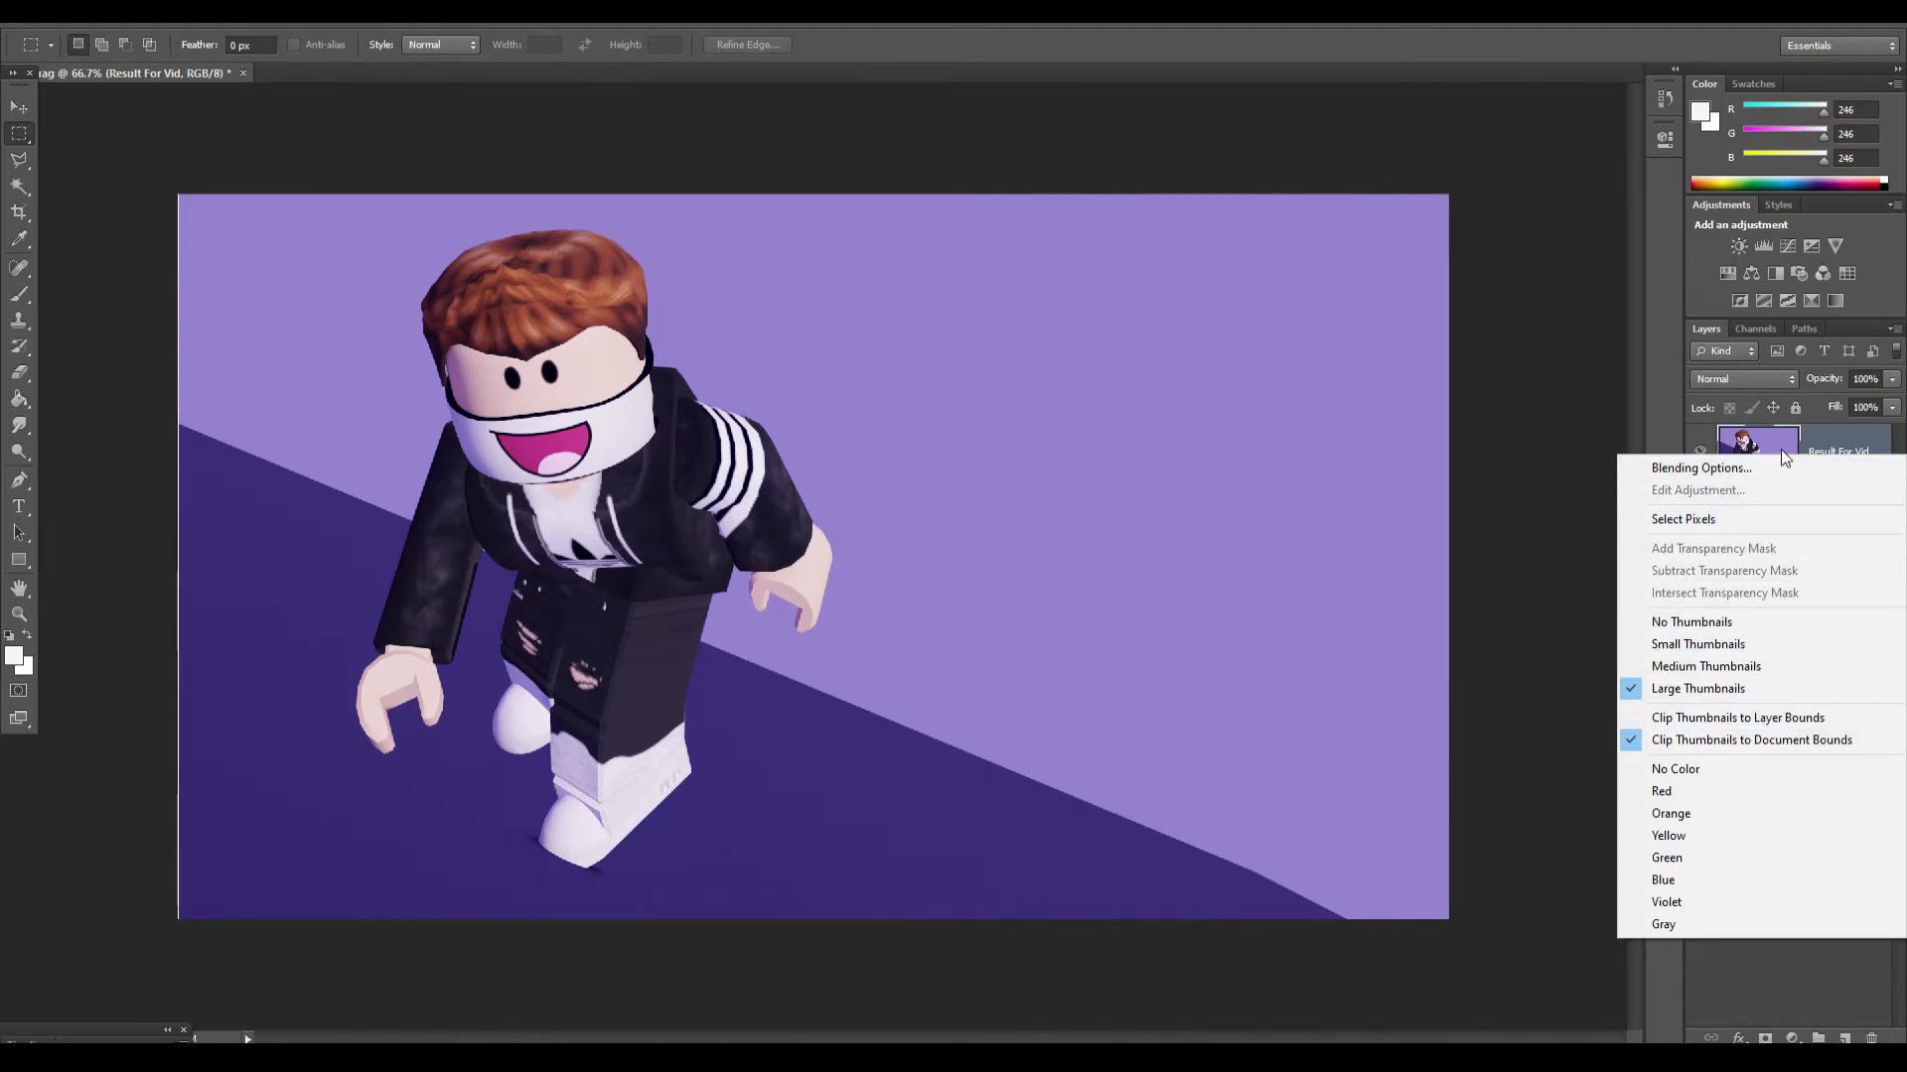
right_click(1827, 449)
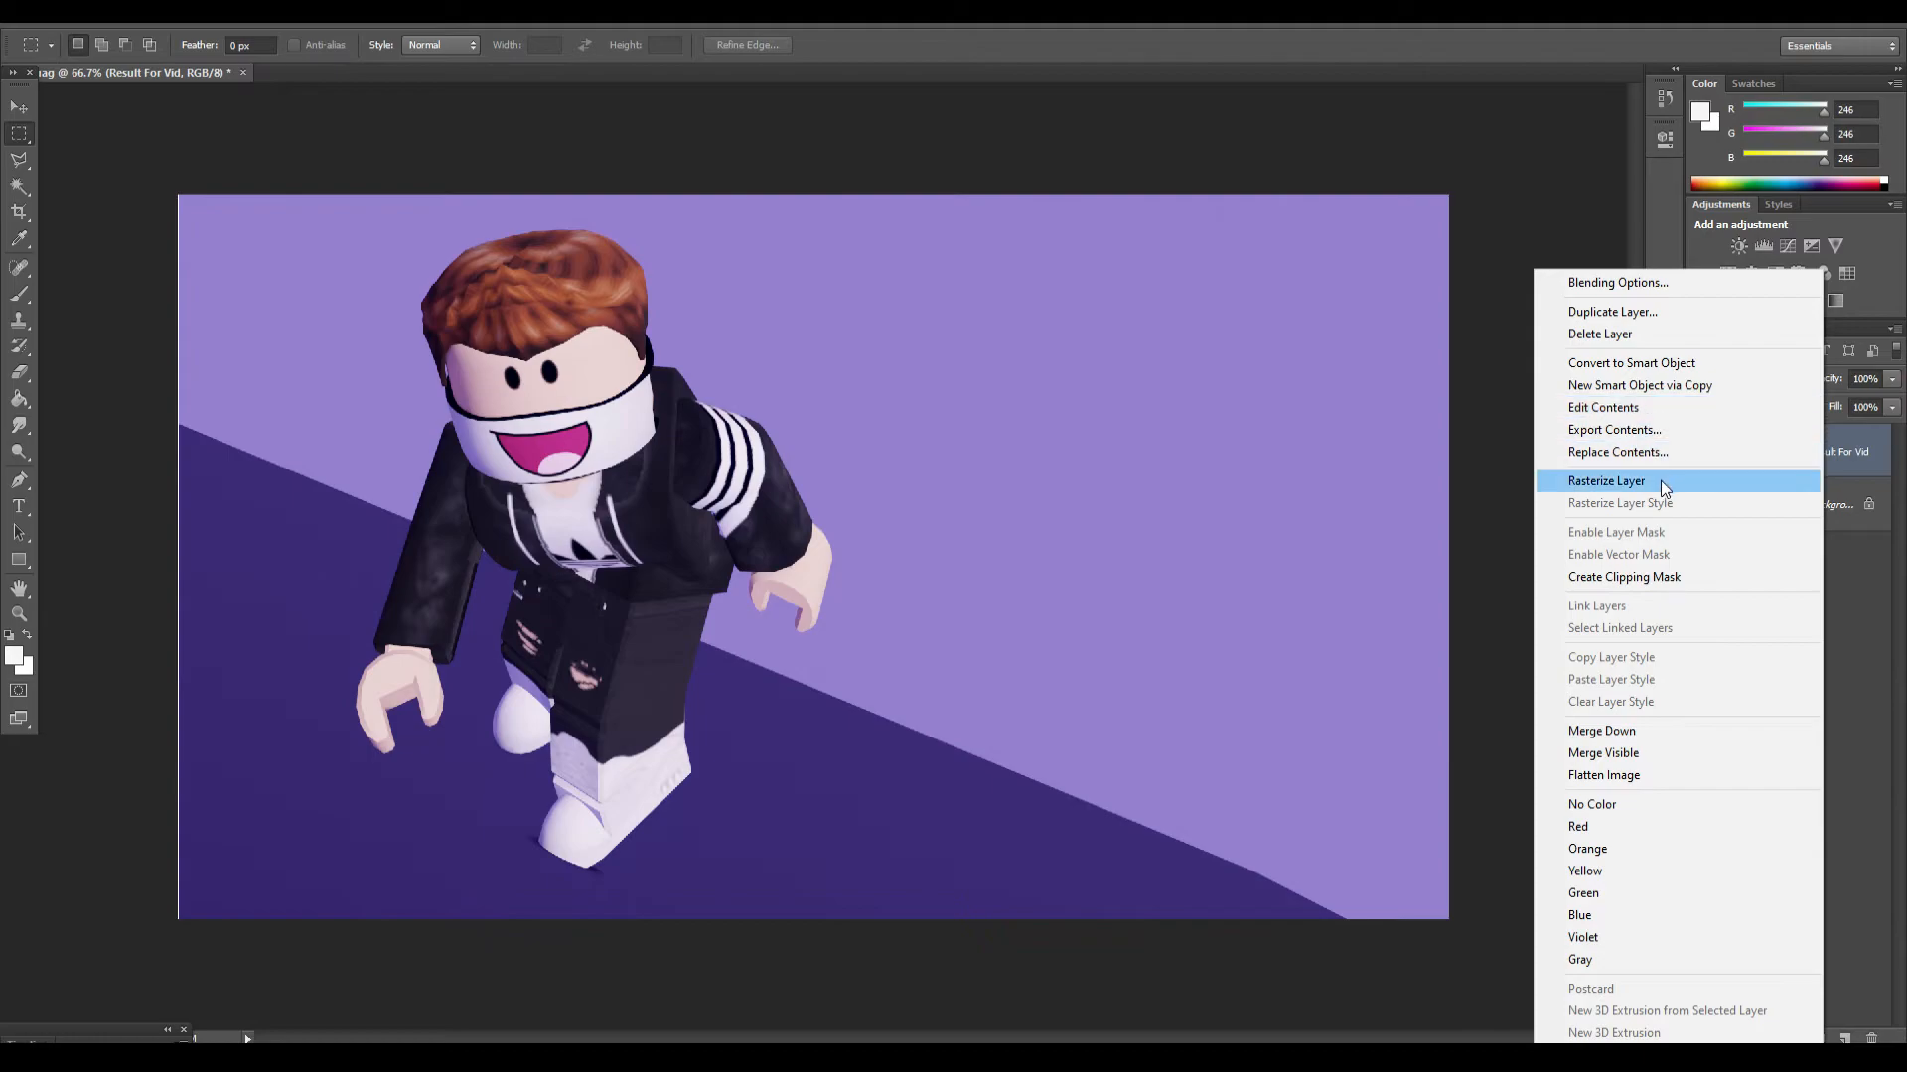
left_click(1599, 481)
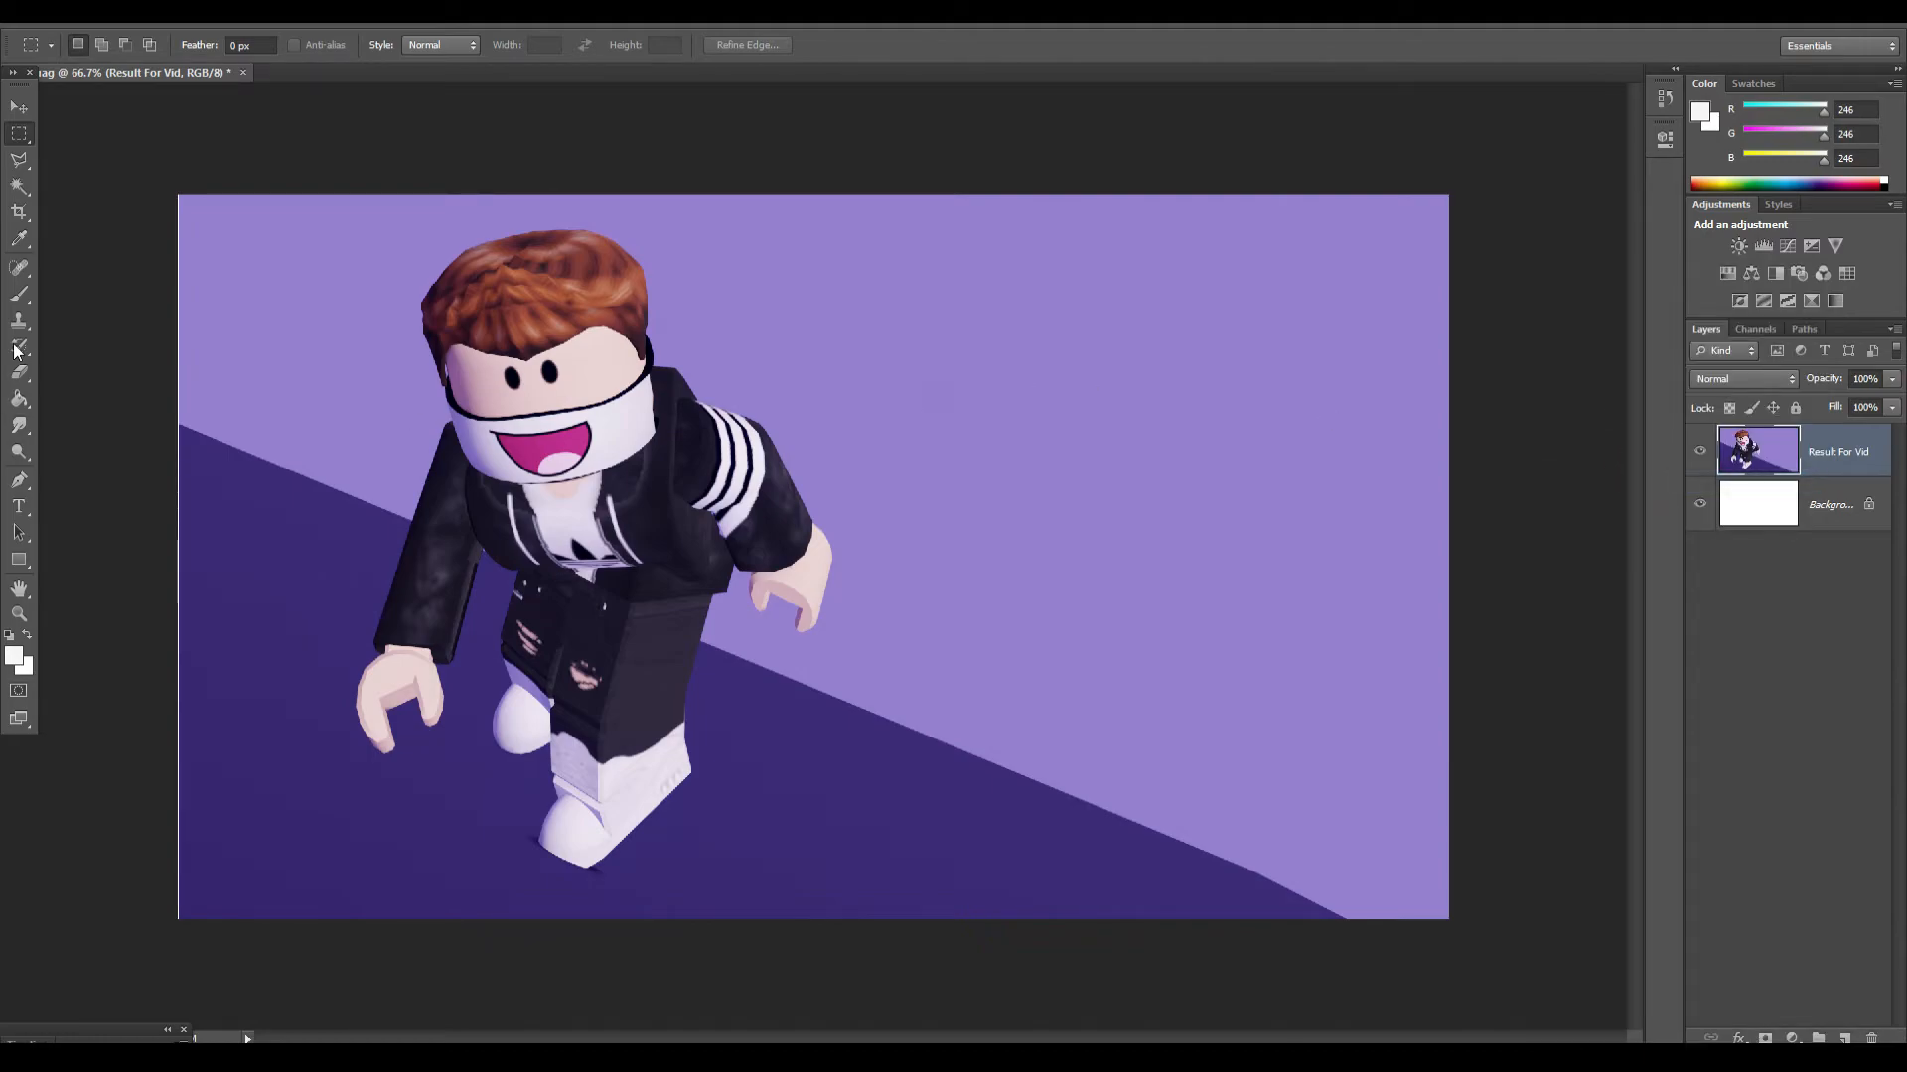
left_click(19, 159)
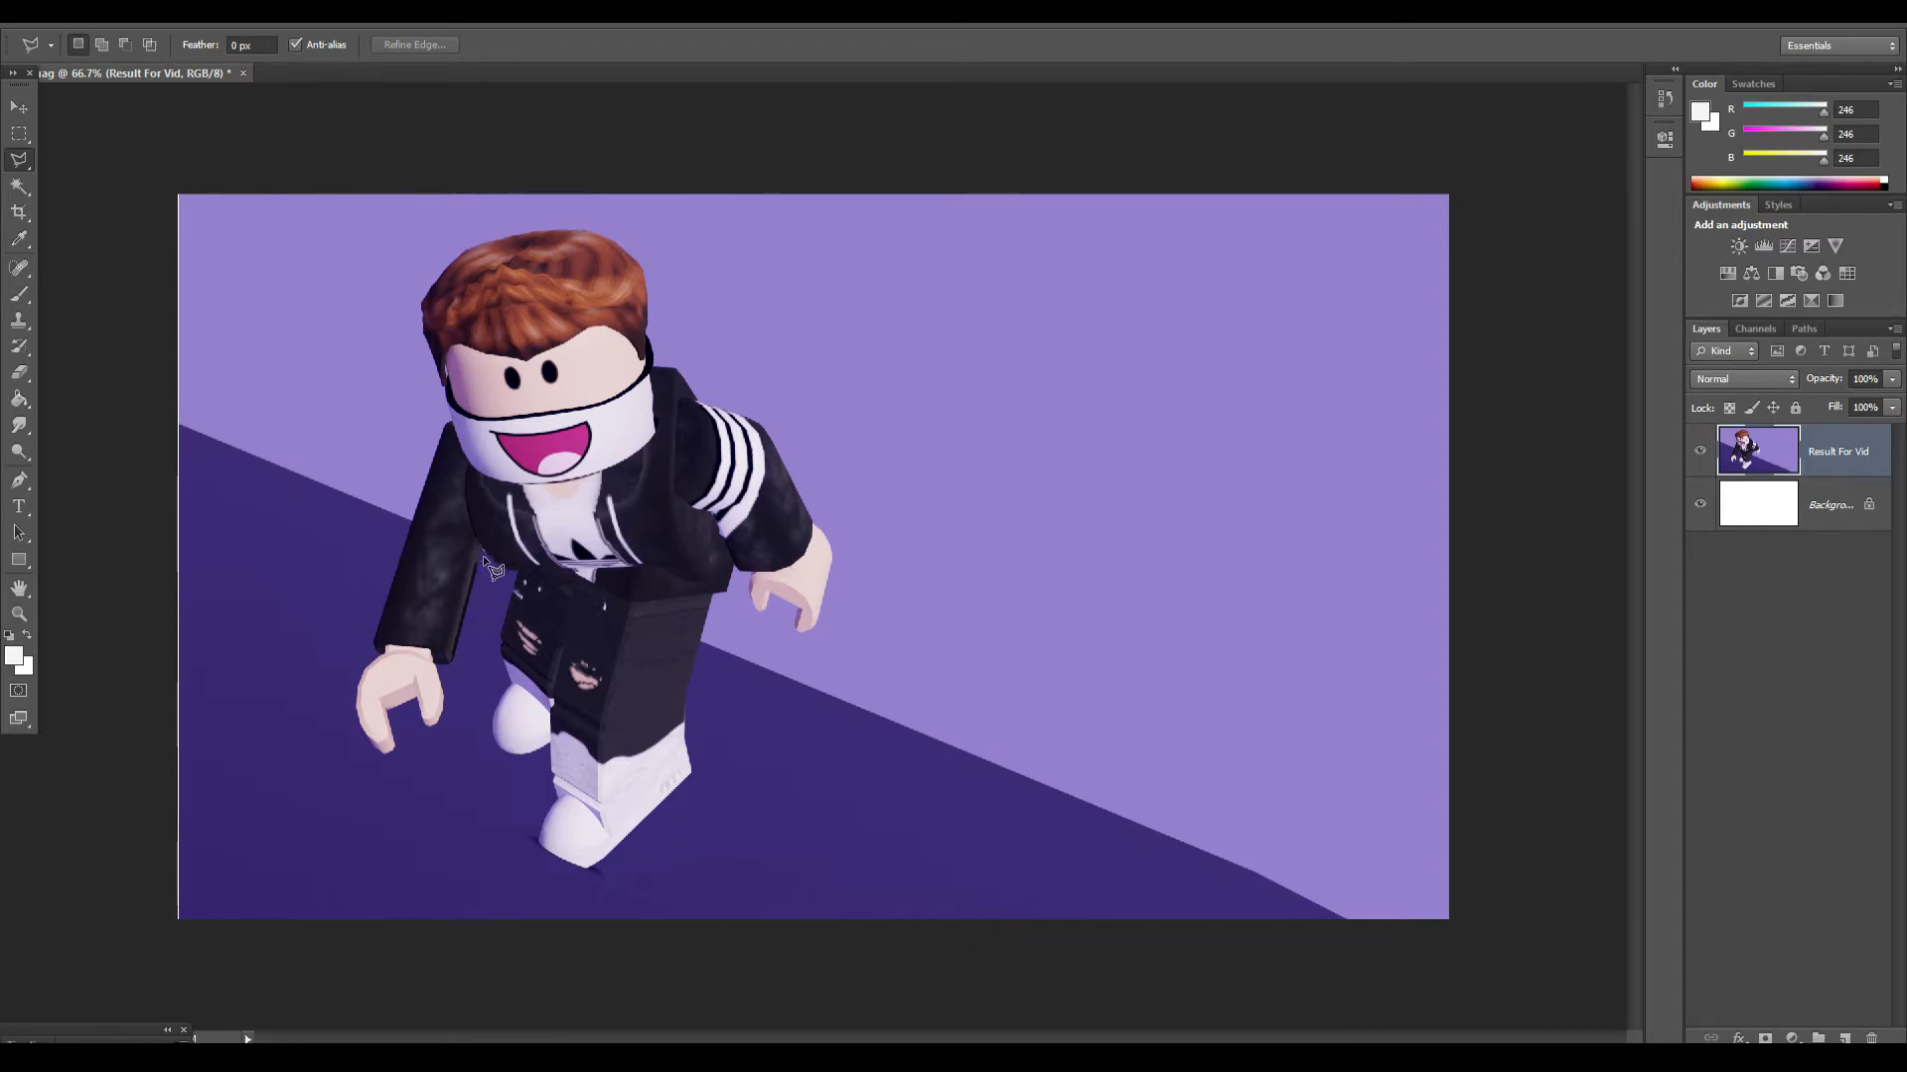
scroll(607, 762, "up", 3, "alt")
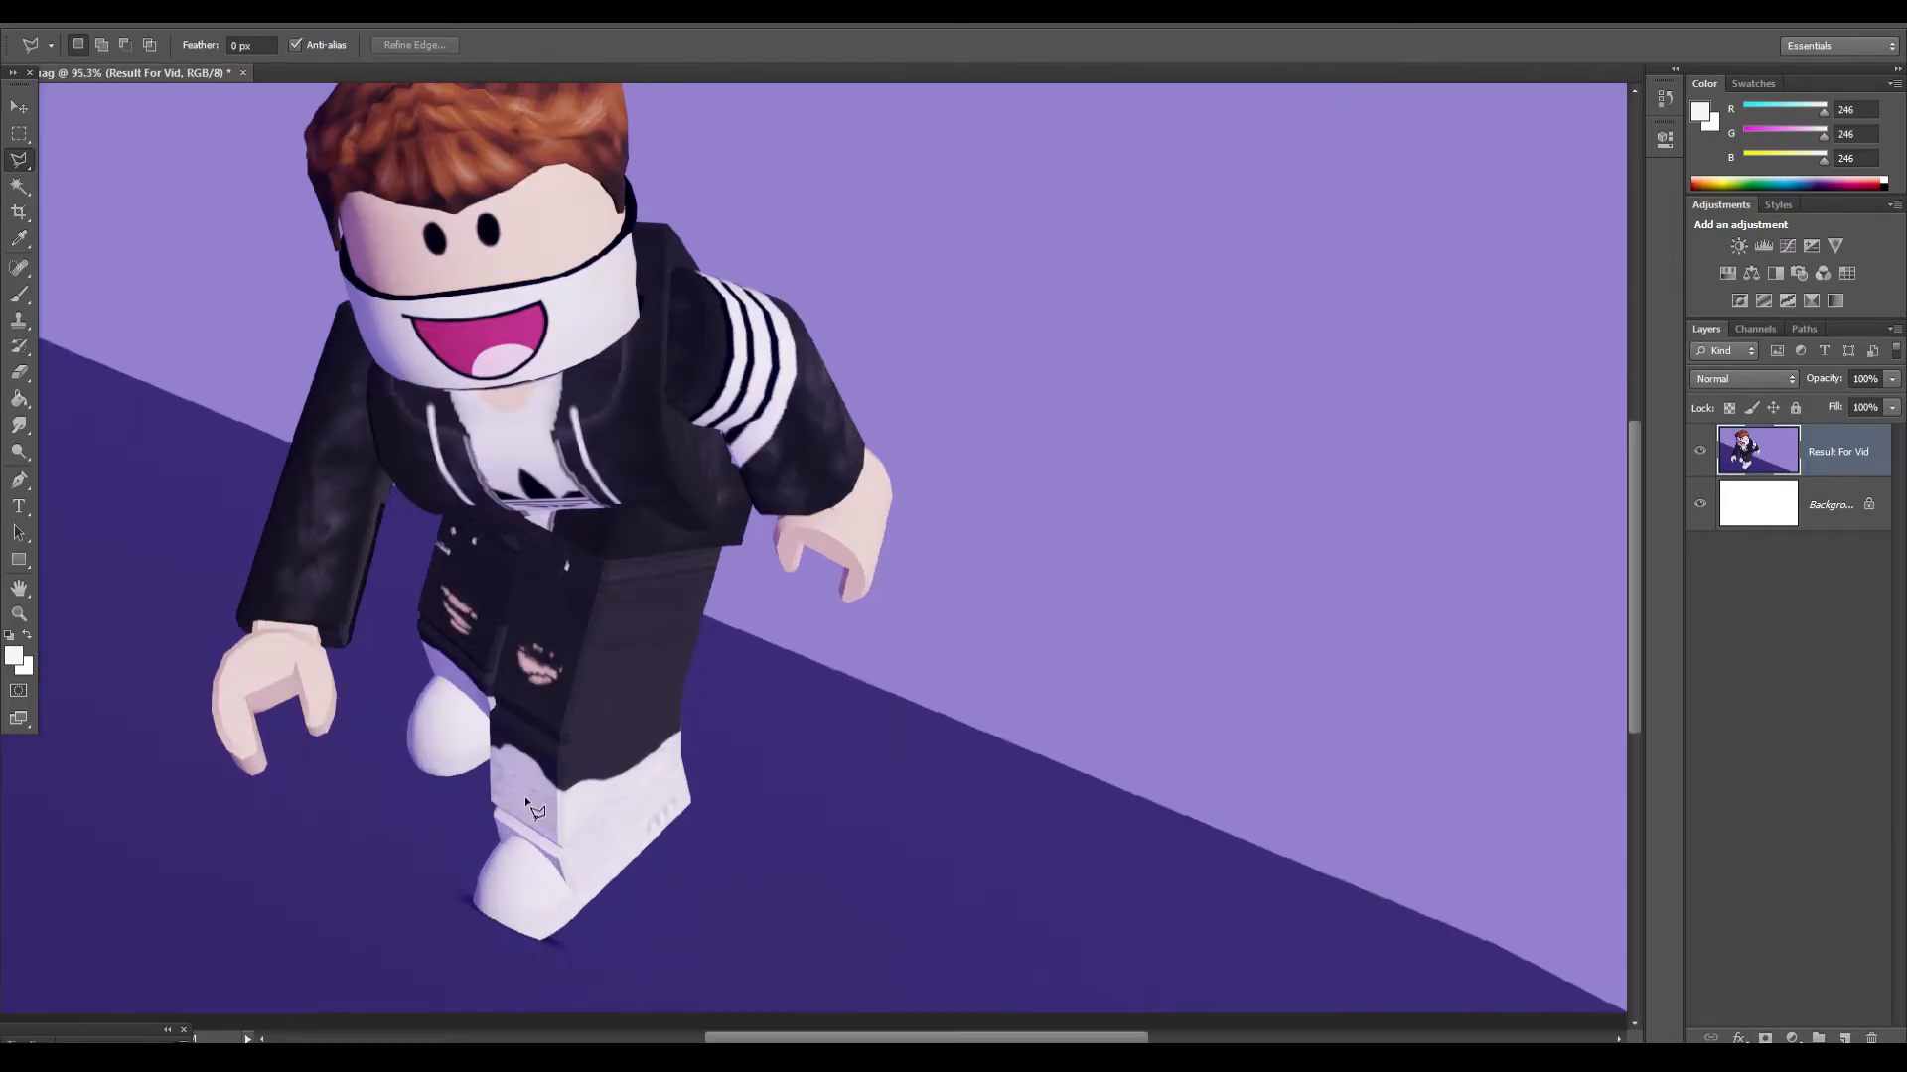
scroll(368, 516, "up", 6, "alt")
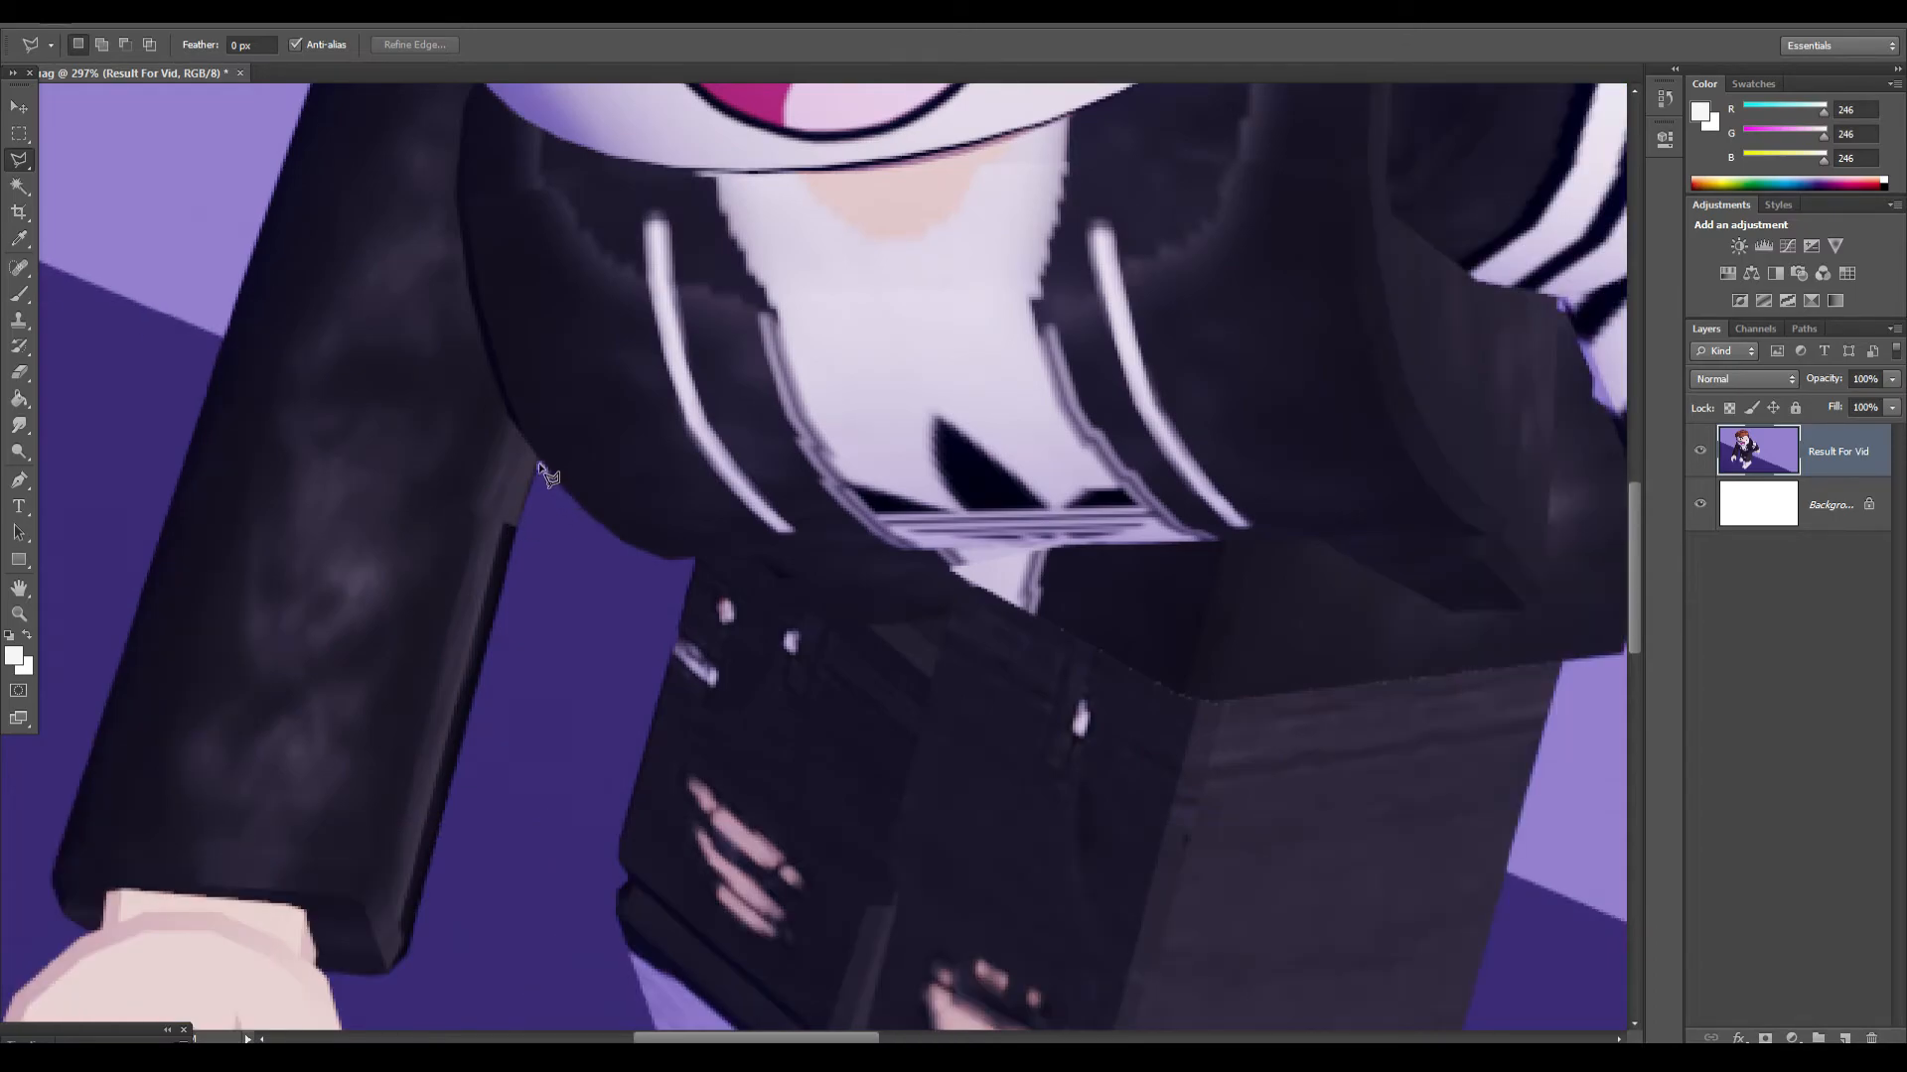
scroll(473, 566, "down", 6, "alt")
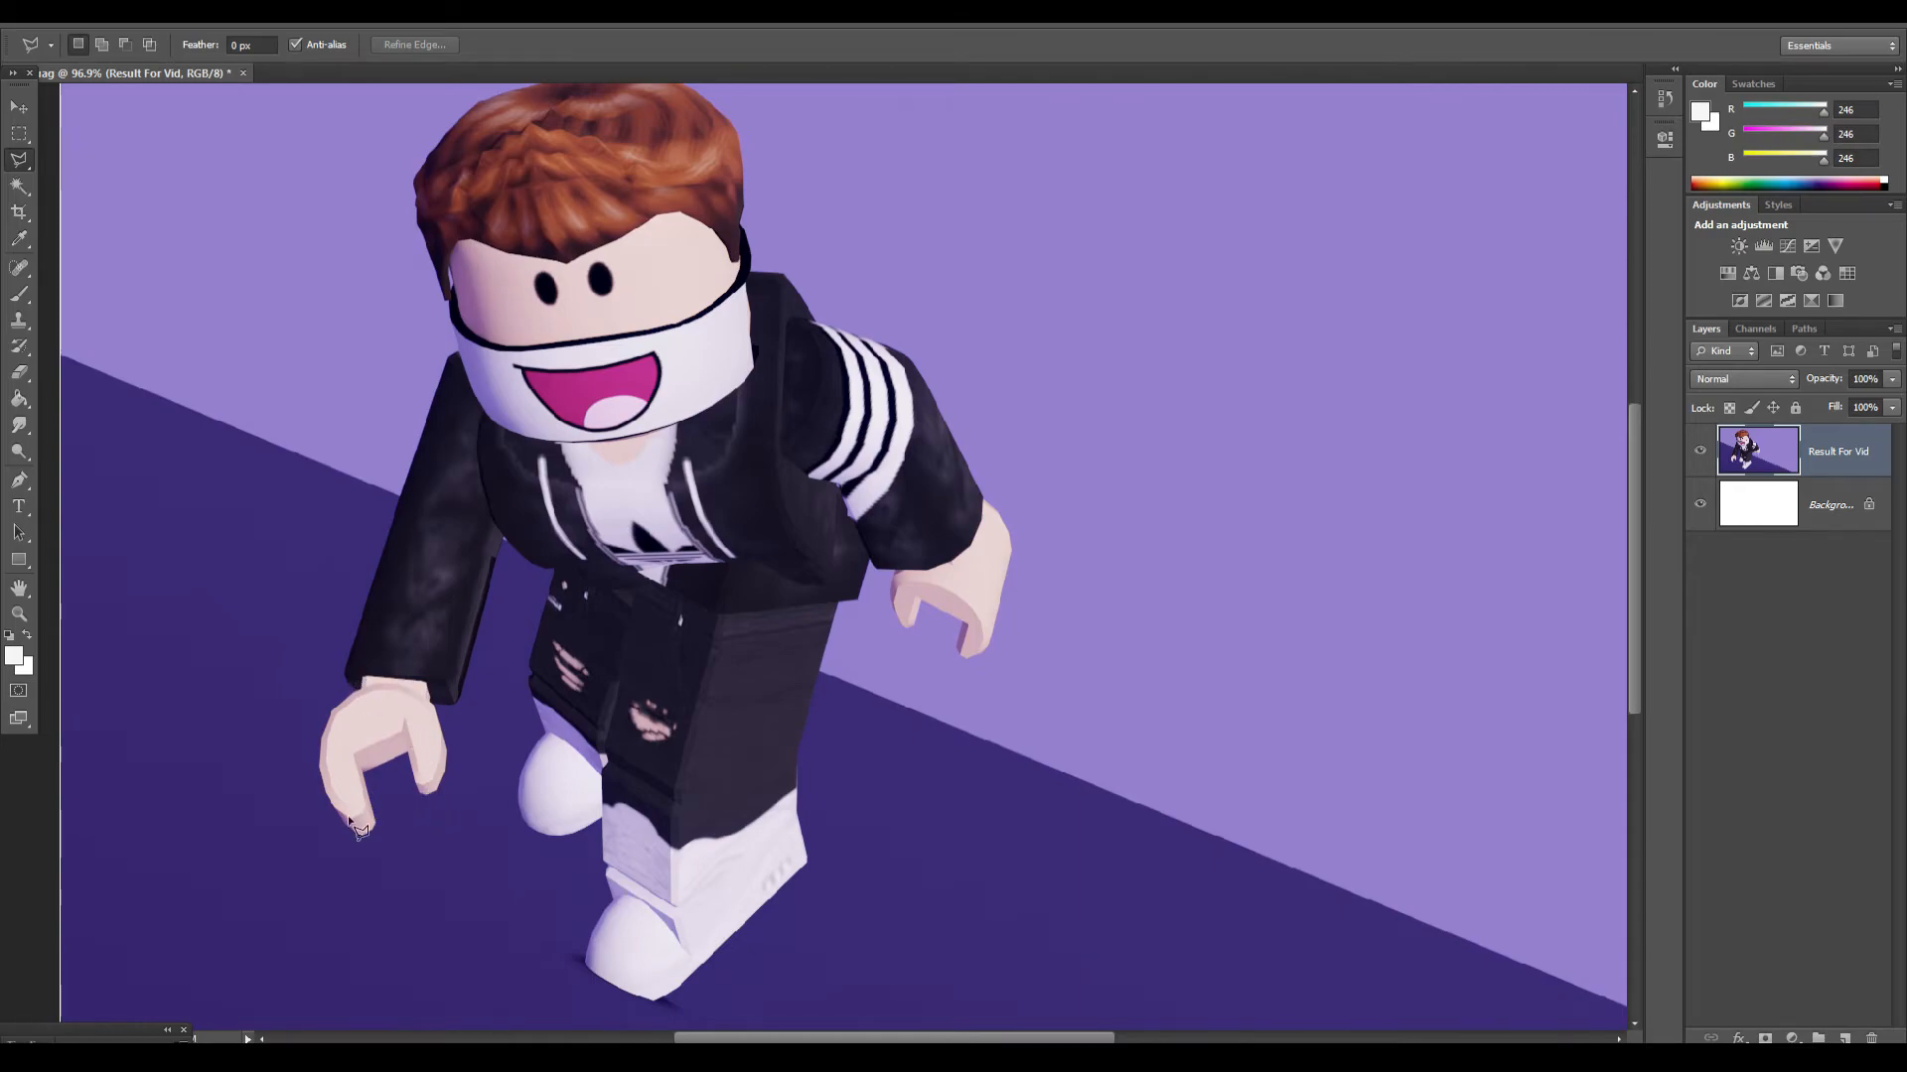
scroll(752, 499, "down", 2, "alt")
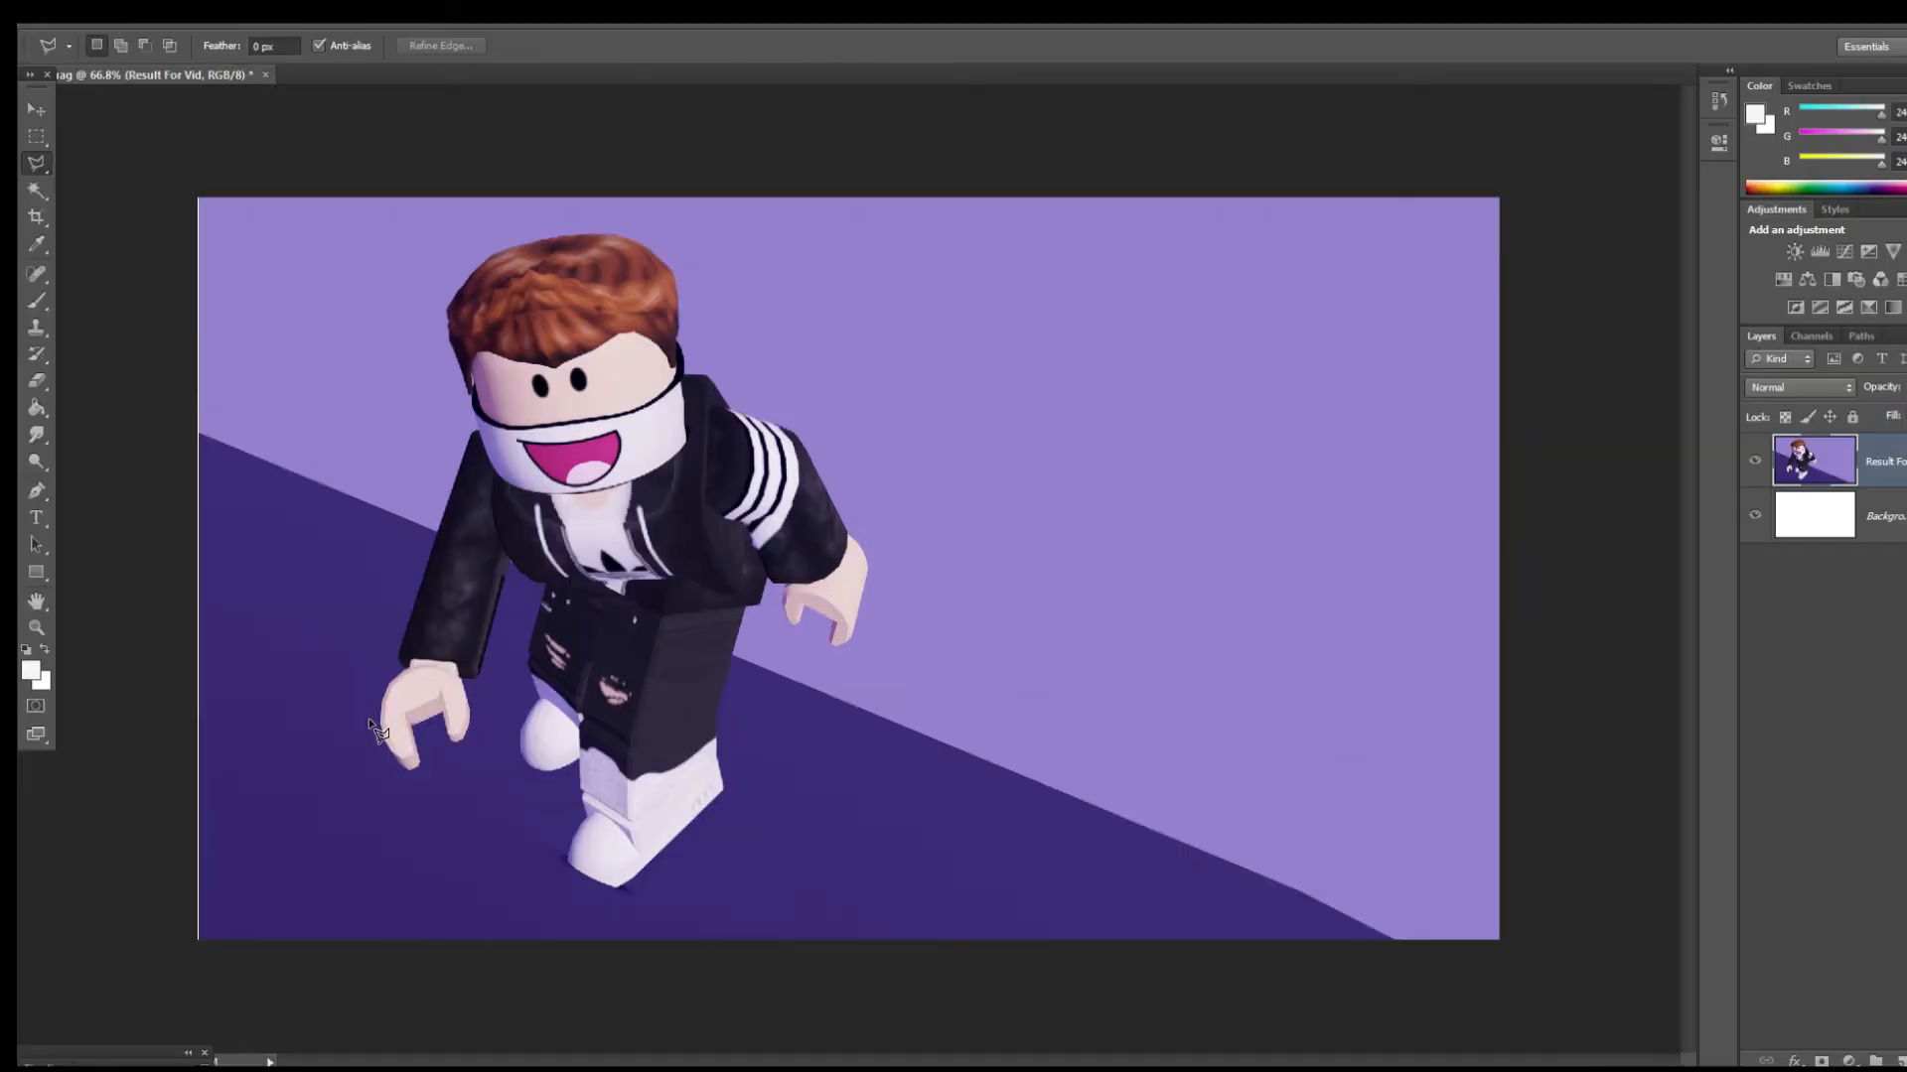
Start a polygonal lasso outline at the avatar's image-left armpit, following the sleeve's inner edge, the cuff and the thumb
scroll(522, 615, "up", 11, "alt")
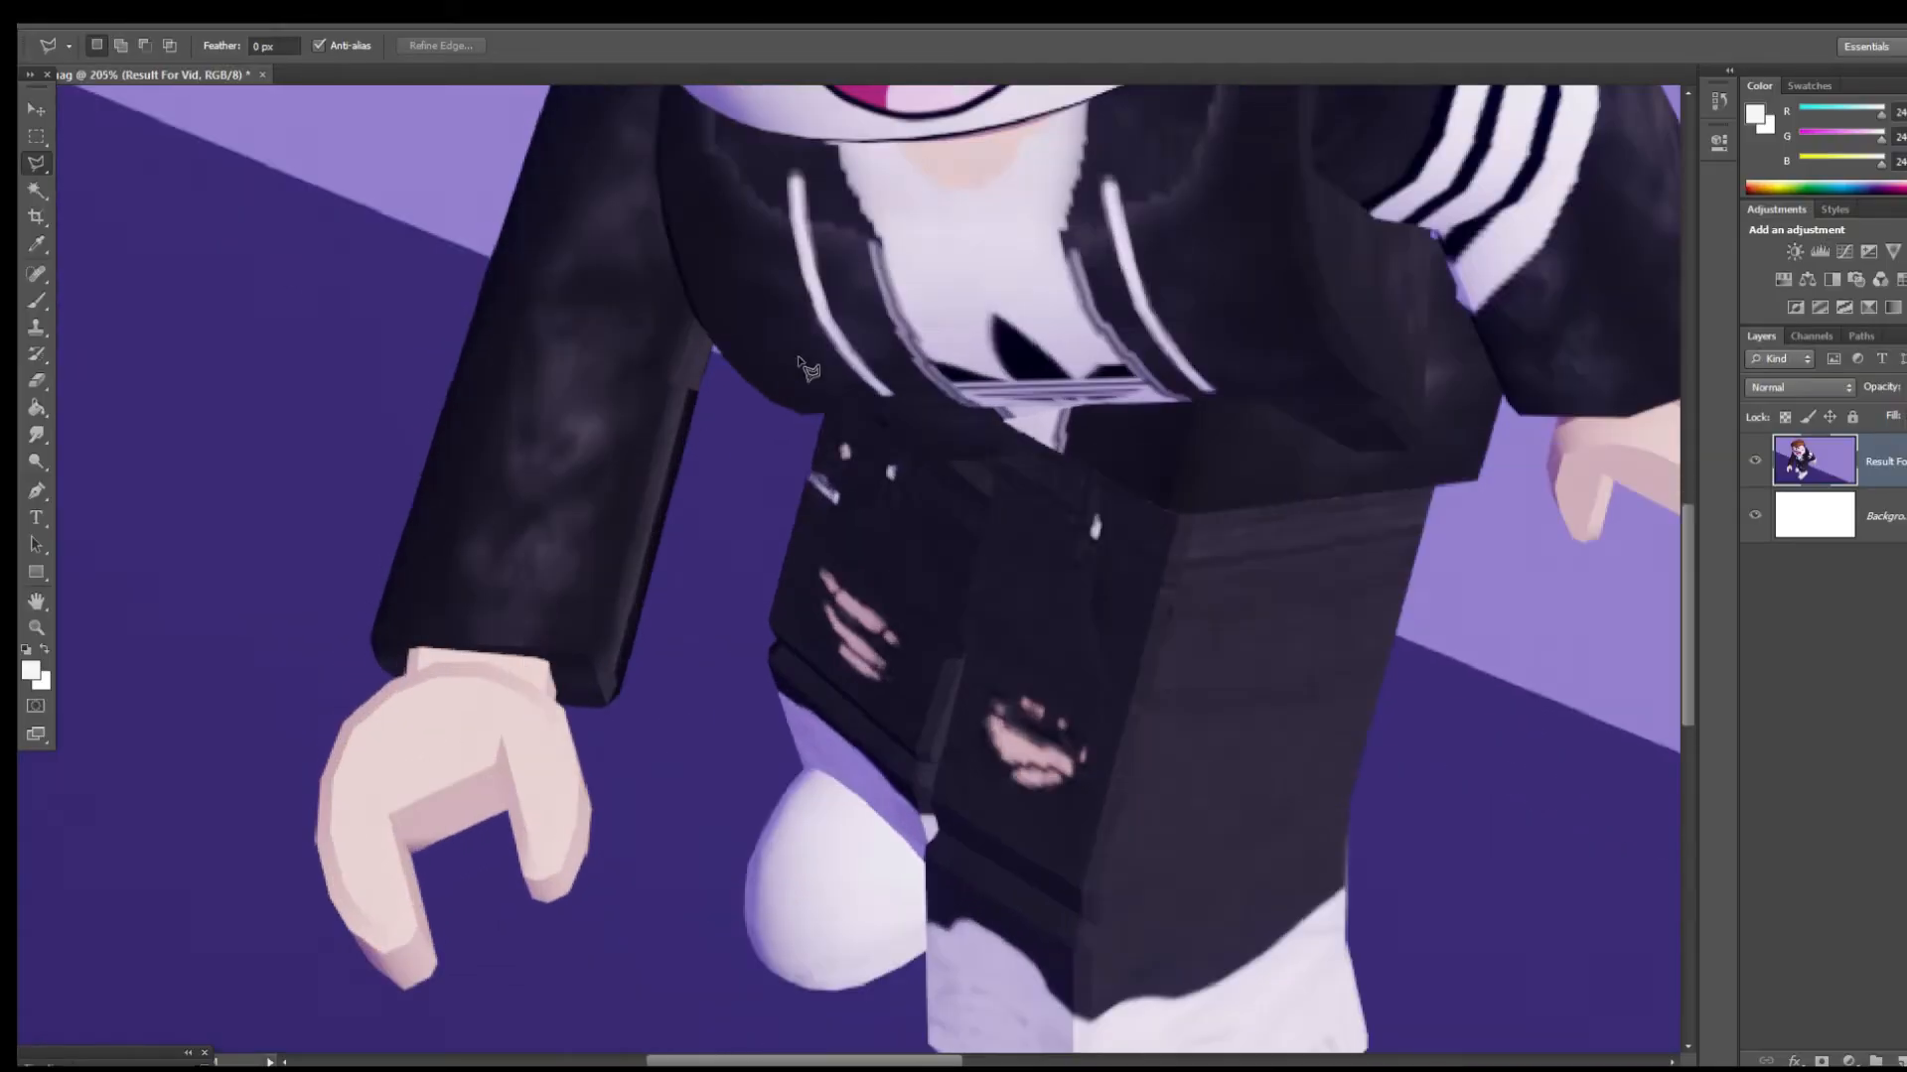
left_click(713, 347)
left_click(621, 693)
left_click(606, 708)
left_click(565, 709)
left_click(593, 808)
left_click(585, 867)
left_click(568, 893)
left_click(546, 903)
left_click(527, 891)
left_click(507, 810)
left_click(412, 854)
Continue the lasso outline around the fingers and the outer side of the image-left hand to the outer cuff edge
left_click(436, 963)
left_click(405, 990)
left_click(370, 960)
left_click(349, 928)
left_click(328, 889)
left_click(317, 837)
left_click(320, 780)
left_click(343, 724)
left_click(405, 677)
left_click(381, 667)
left_click(372, 639)
Trace the outer edge of the image-left sleeve, the shoulder, the side of the mask and the hair's left edge
scroll(377, 611, "up", 5)
left_click(593, 452)
left_click(607, 439)
left_click(618, 437)
left_click(597, 347)
left_click(587, 326)
left_click(556, 230)
left_click(526, 157)
scroll(527, 157, "up", 3)
left_click(525, 404)
left_click(518, 381)
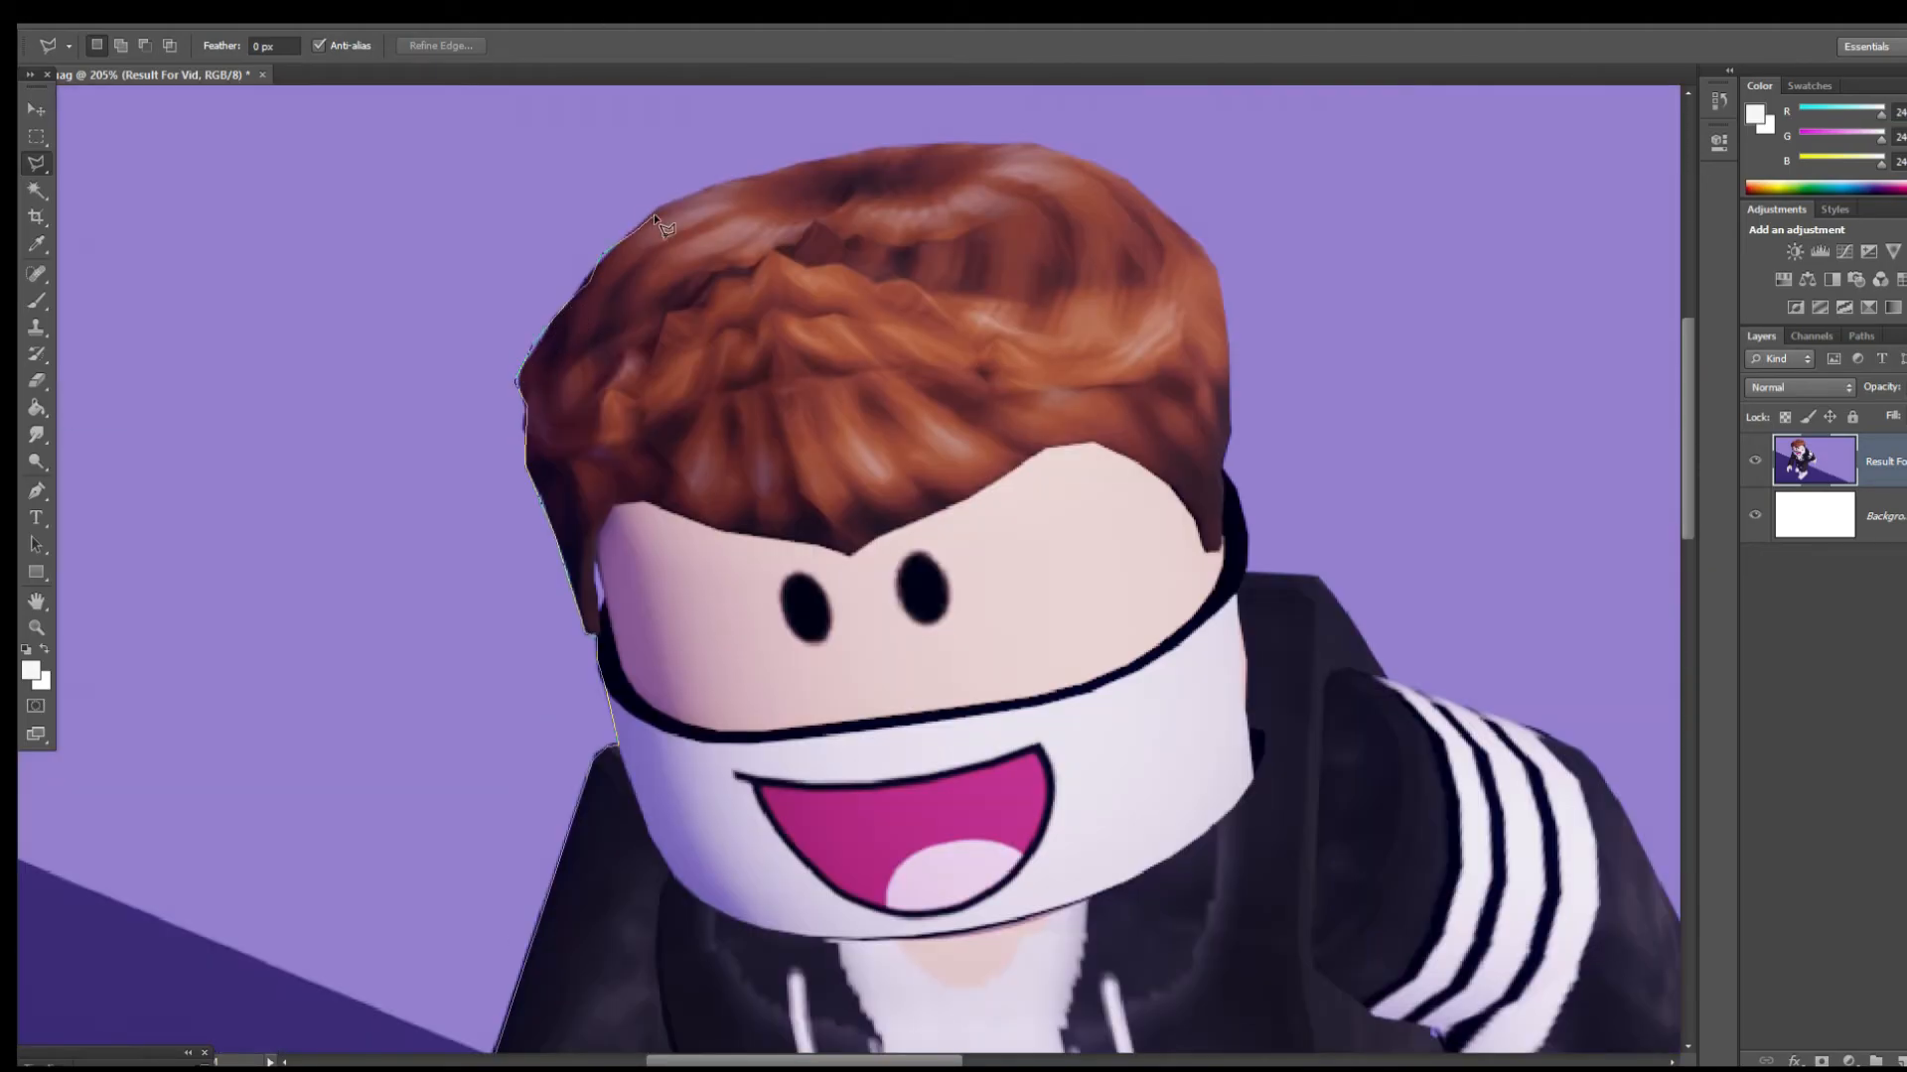
Outline the top of the avatar's hair and follow it down the image-right side of the head
left_click(658, 207)
scroll(658, 207, "up", 1)
left_click(730, 285)
left_click(799, 264)
left_click(919, 248)
left_click(1030, 247)
left_click(1077, 259)
left_click(1142, 293)
left_click(1208, 358)
left_click(1225, 396)
left_click(1229, 447)
left_click(1230, 539)
Extend the lasso outline past the mask strap and collar and along the striped sleeve's outer edge to the wrist
left_click(1223, 567)
left_click(1240, 599)
left_click(1249, 641)
left_click(1246, 671)
left_click(1319, 679)
left_click(1595, 866)
scroll(1595, 866, "down", 2)
scroll(1594, 866, "right", 3)
left_click(1456, 997)
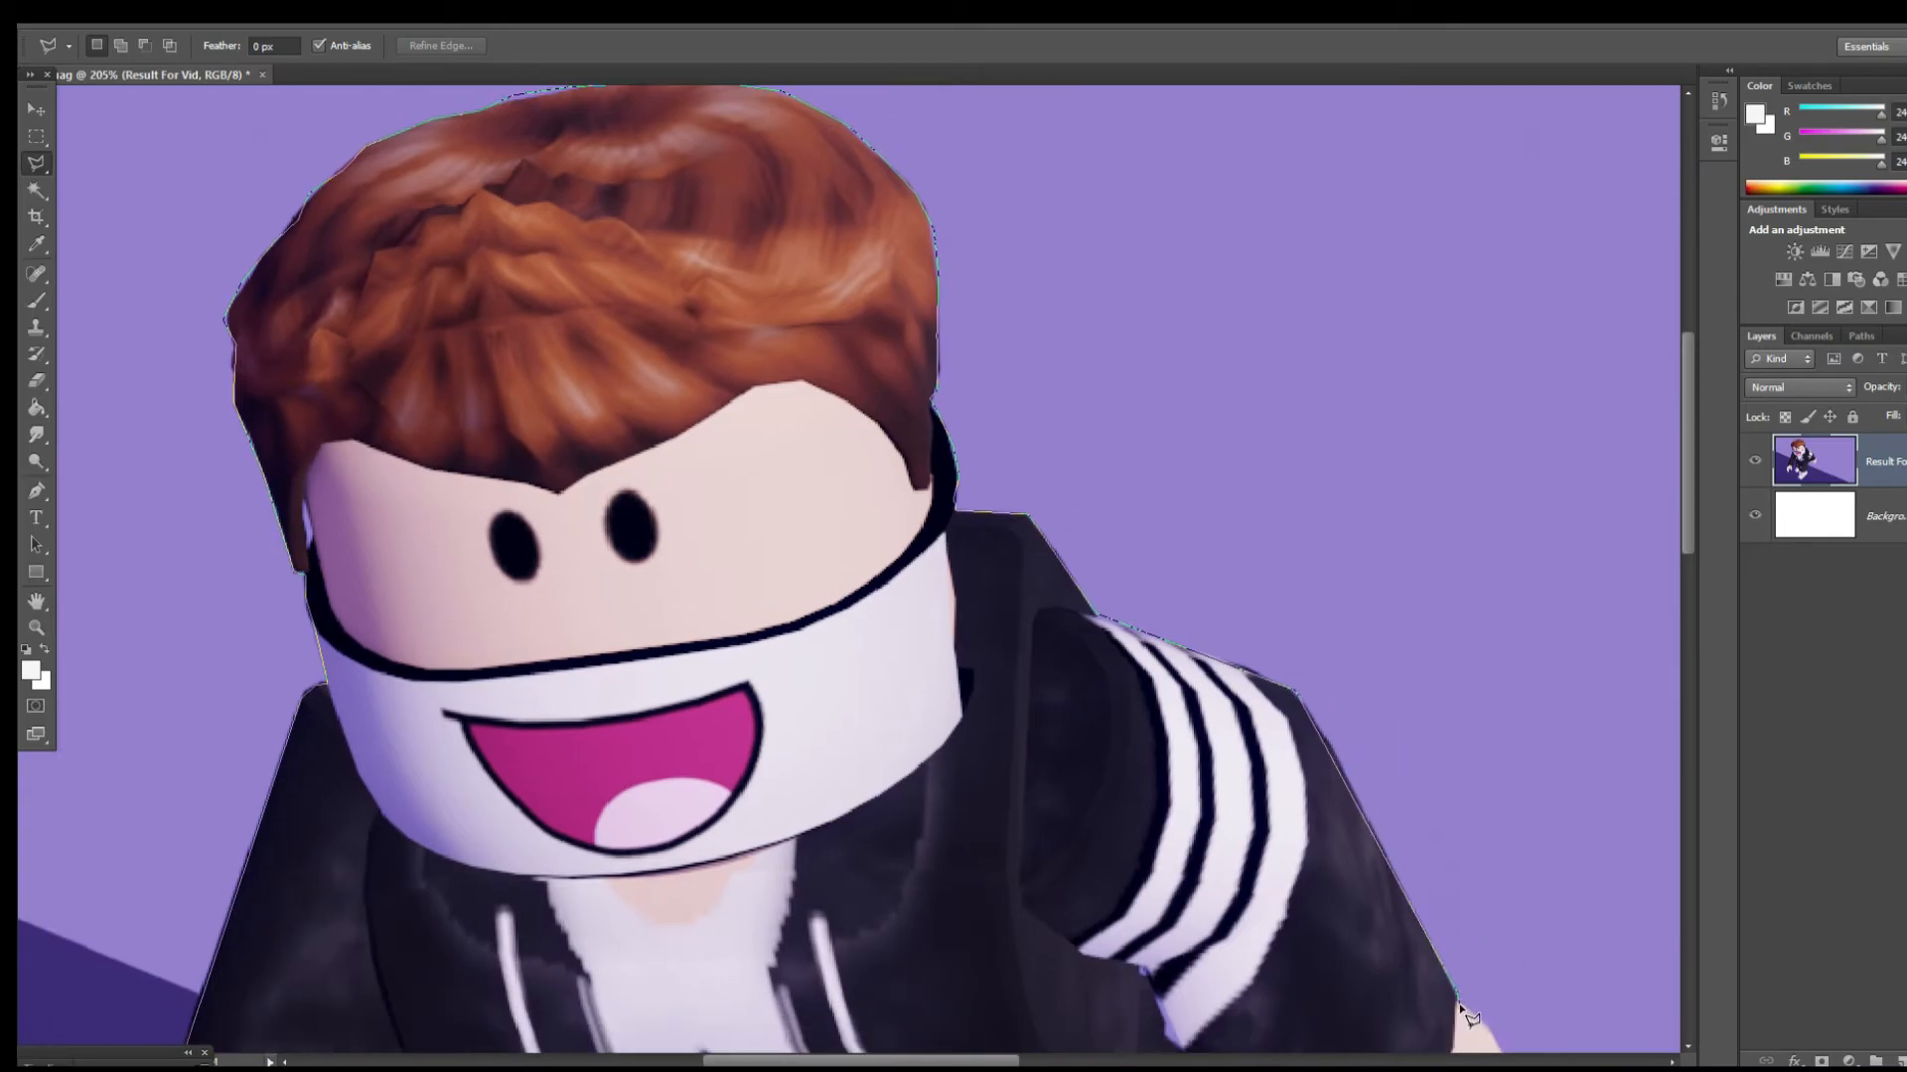
Trace the avatar's image-right hand, including the fingertips and the gap between fingers and thumb
scroll(1569, 836, "down", 8)
left_click(1493, 169)
left_click(1523, 255)
left_click(1466, 460)
left_click(1430, 482)
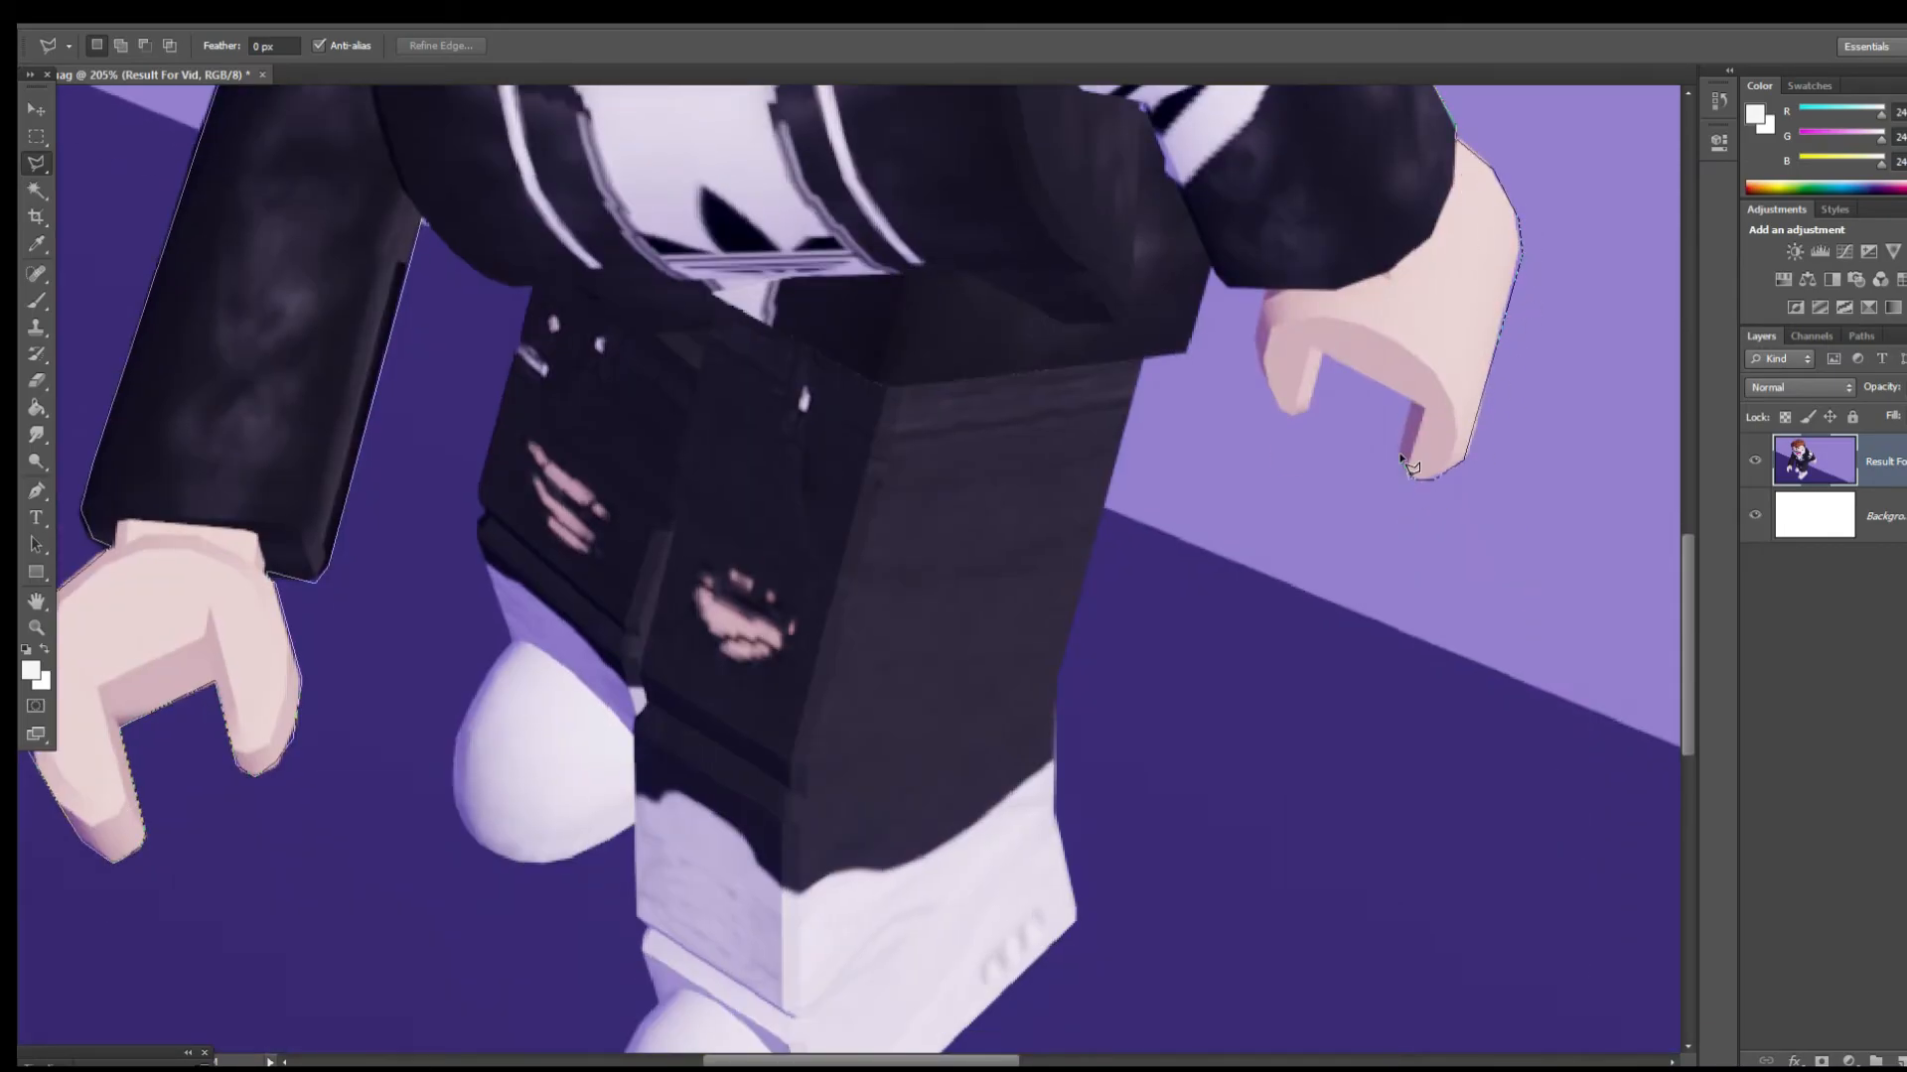
left_click(1321, 356)
left_click(1294, 415)
left_click(1261, 328)
Continue the outline from the striped sleeve's underside along the jacket hem and down the trouser leg to the front shoe's heel
left_click(1223, 287)
left_click(1191, 350)
left_click(1144, 360)
left_click(1059, 679)
left_click(1054, 814)
left_click(1076, 918)
Trace around the sole, toe and front edge of the avatar's front shoe up to the lower leg
left_click_drag(791, 469, 831, 27)
left_click(830, 816)
left_click(790, 835)
left_click(697, 800)
left_click(640, 735)
left_click(672, 656)
left_click(699, 615)
left_click(685, 546)
left_click(679, 532)
Outline the rear shoe, trouser leg and lower jacket edge, and close the selection at the starting armpit
left_click(678, 440)
left_click(628, 470)
left_click(541, 470)
left_click(500, 413)
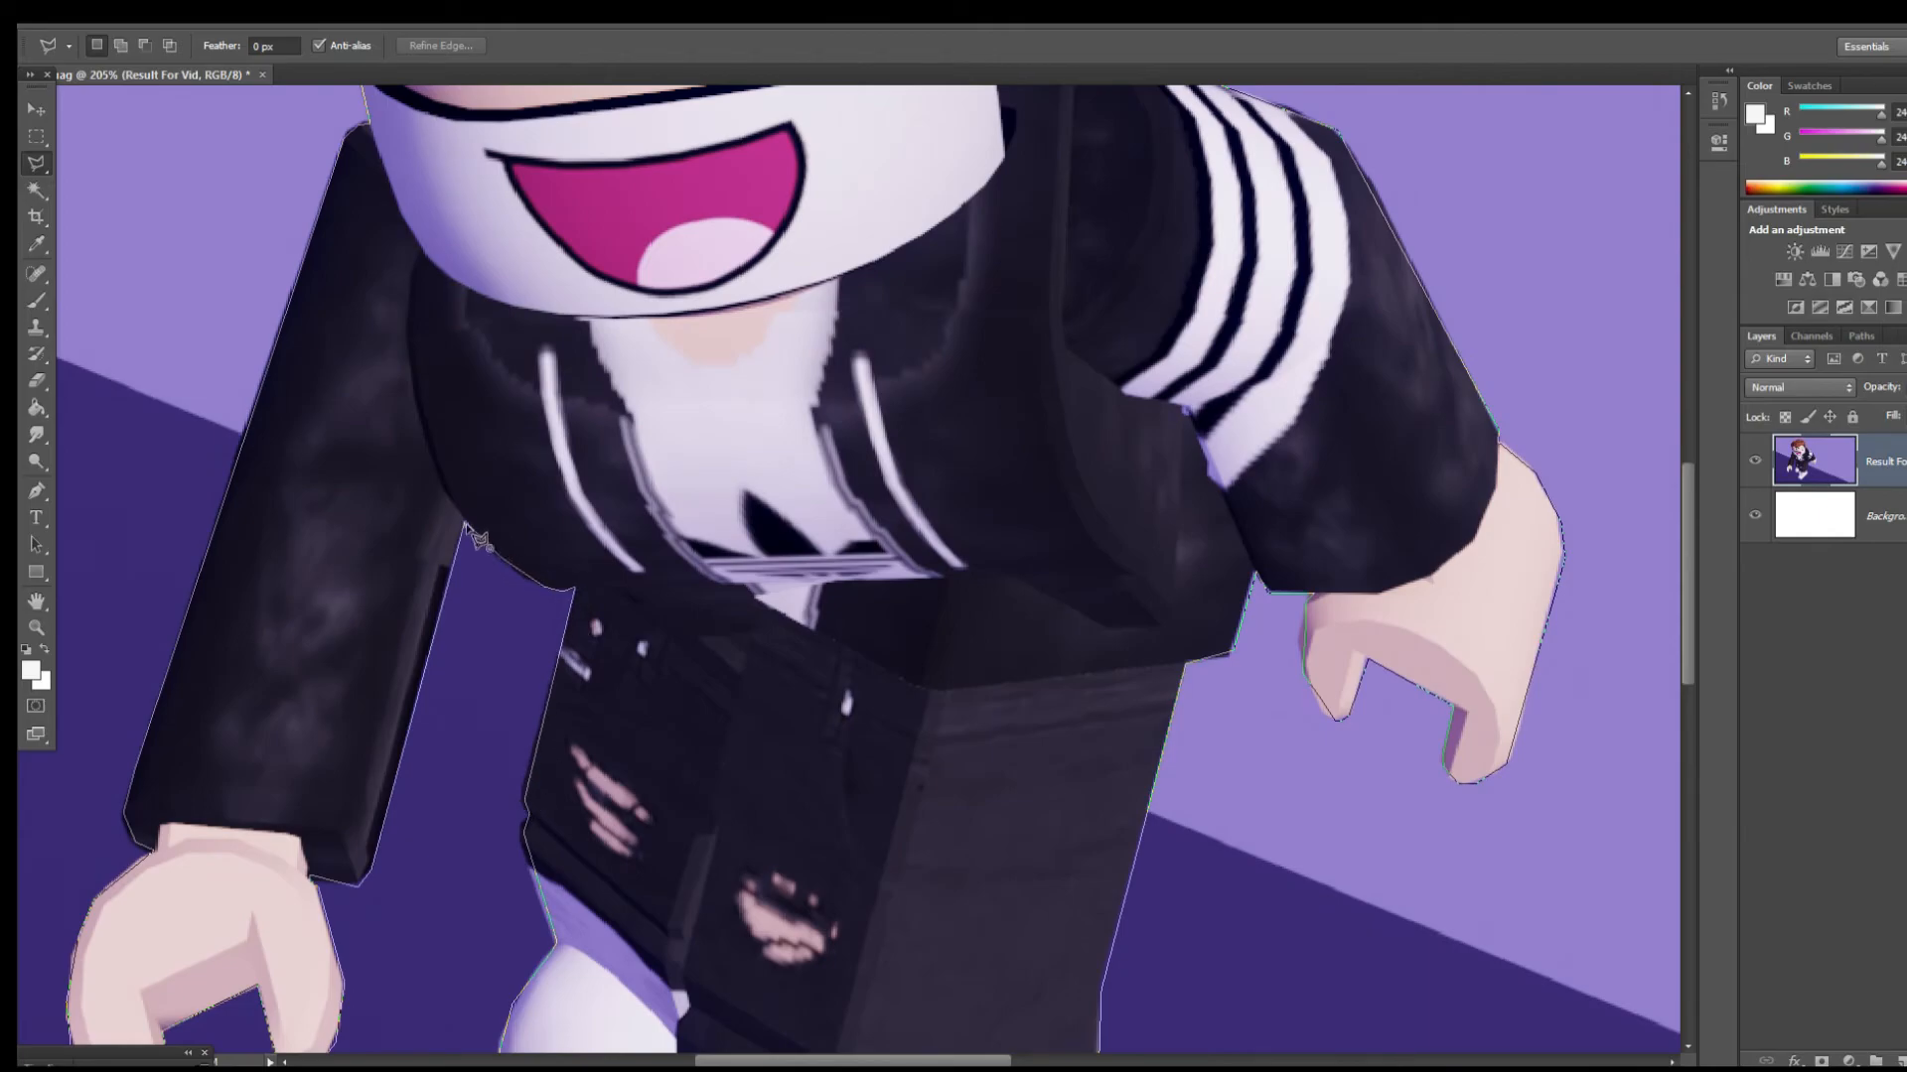
Invert the avatar selection and delete the purple render background from the Result For Vid layer
scroll(606, 476, "down", 3, "alt")
right_click(606, 476)
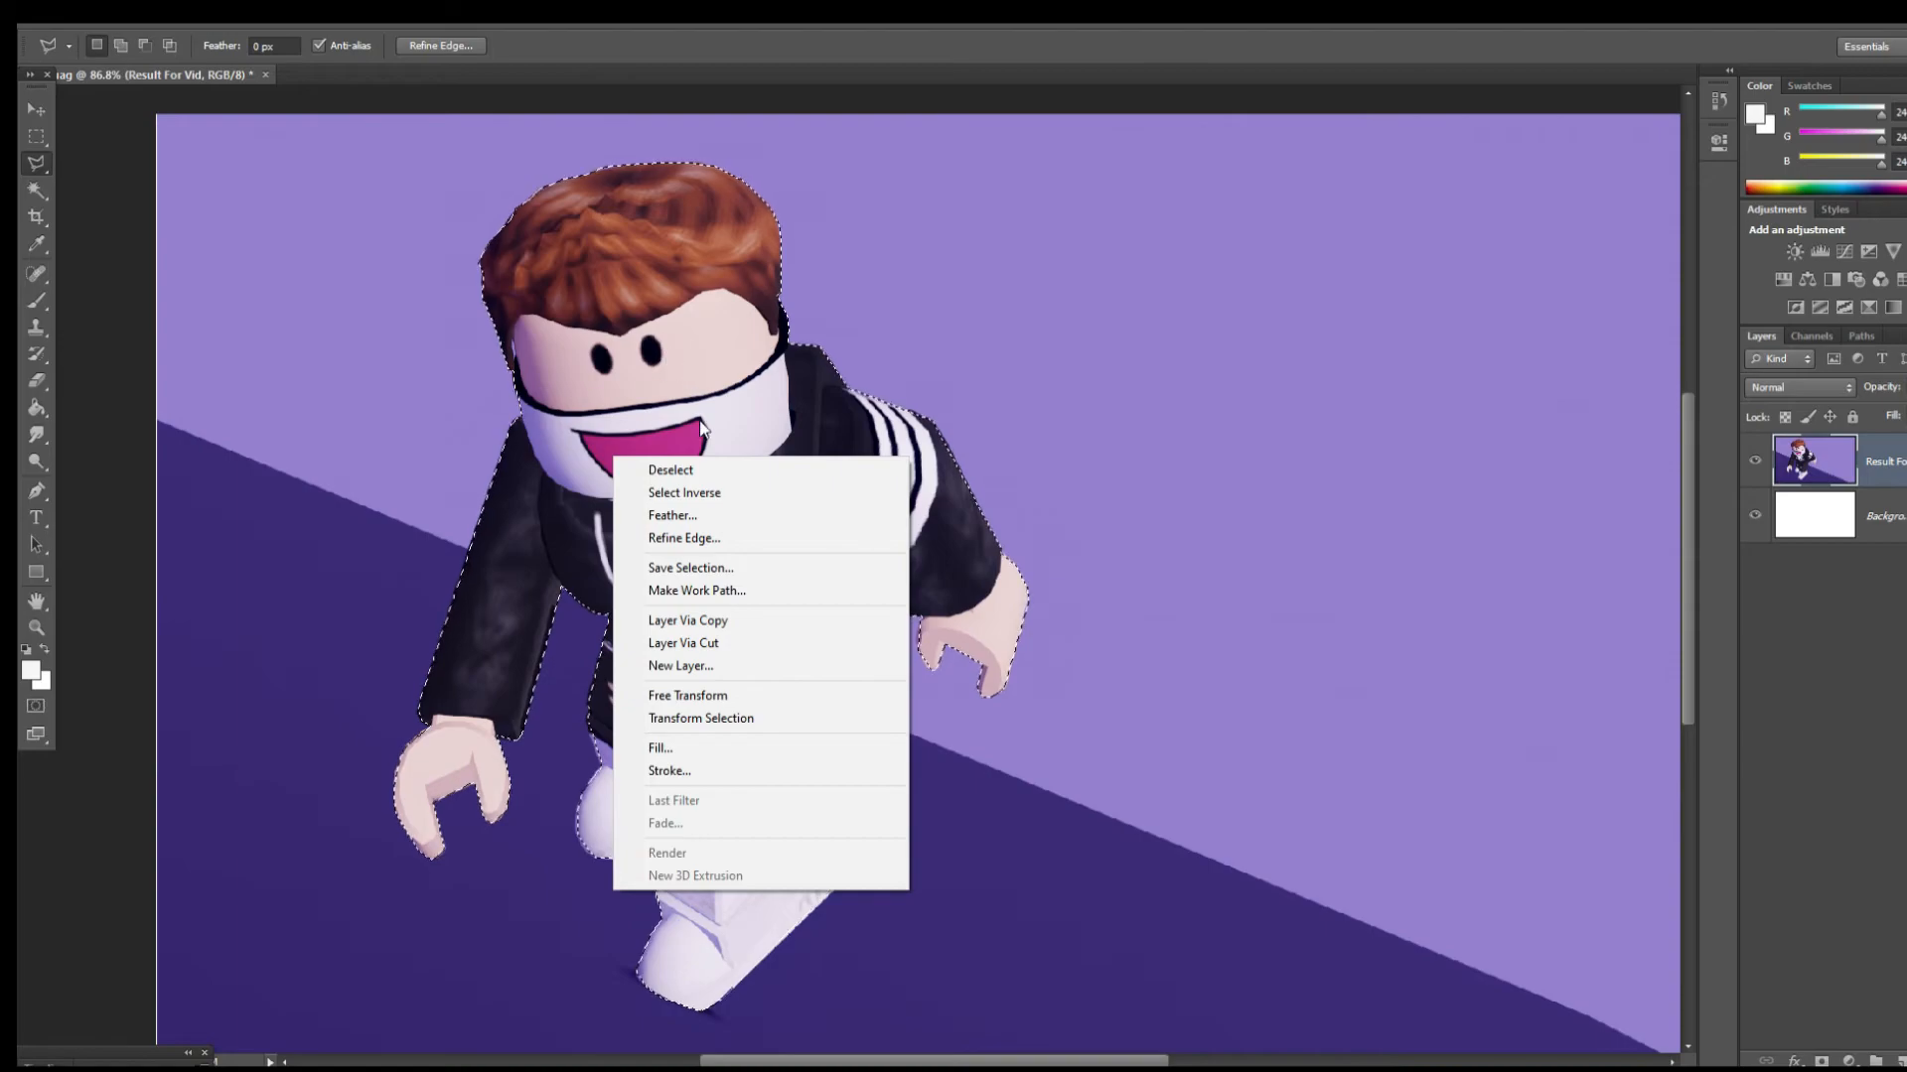
left_click(701, 494)
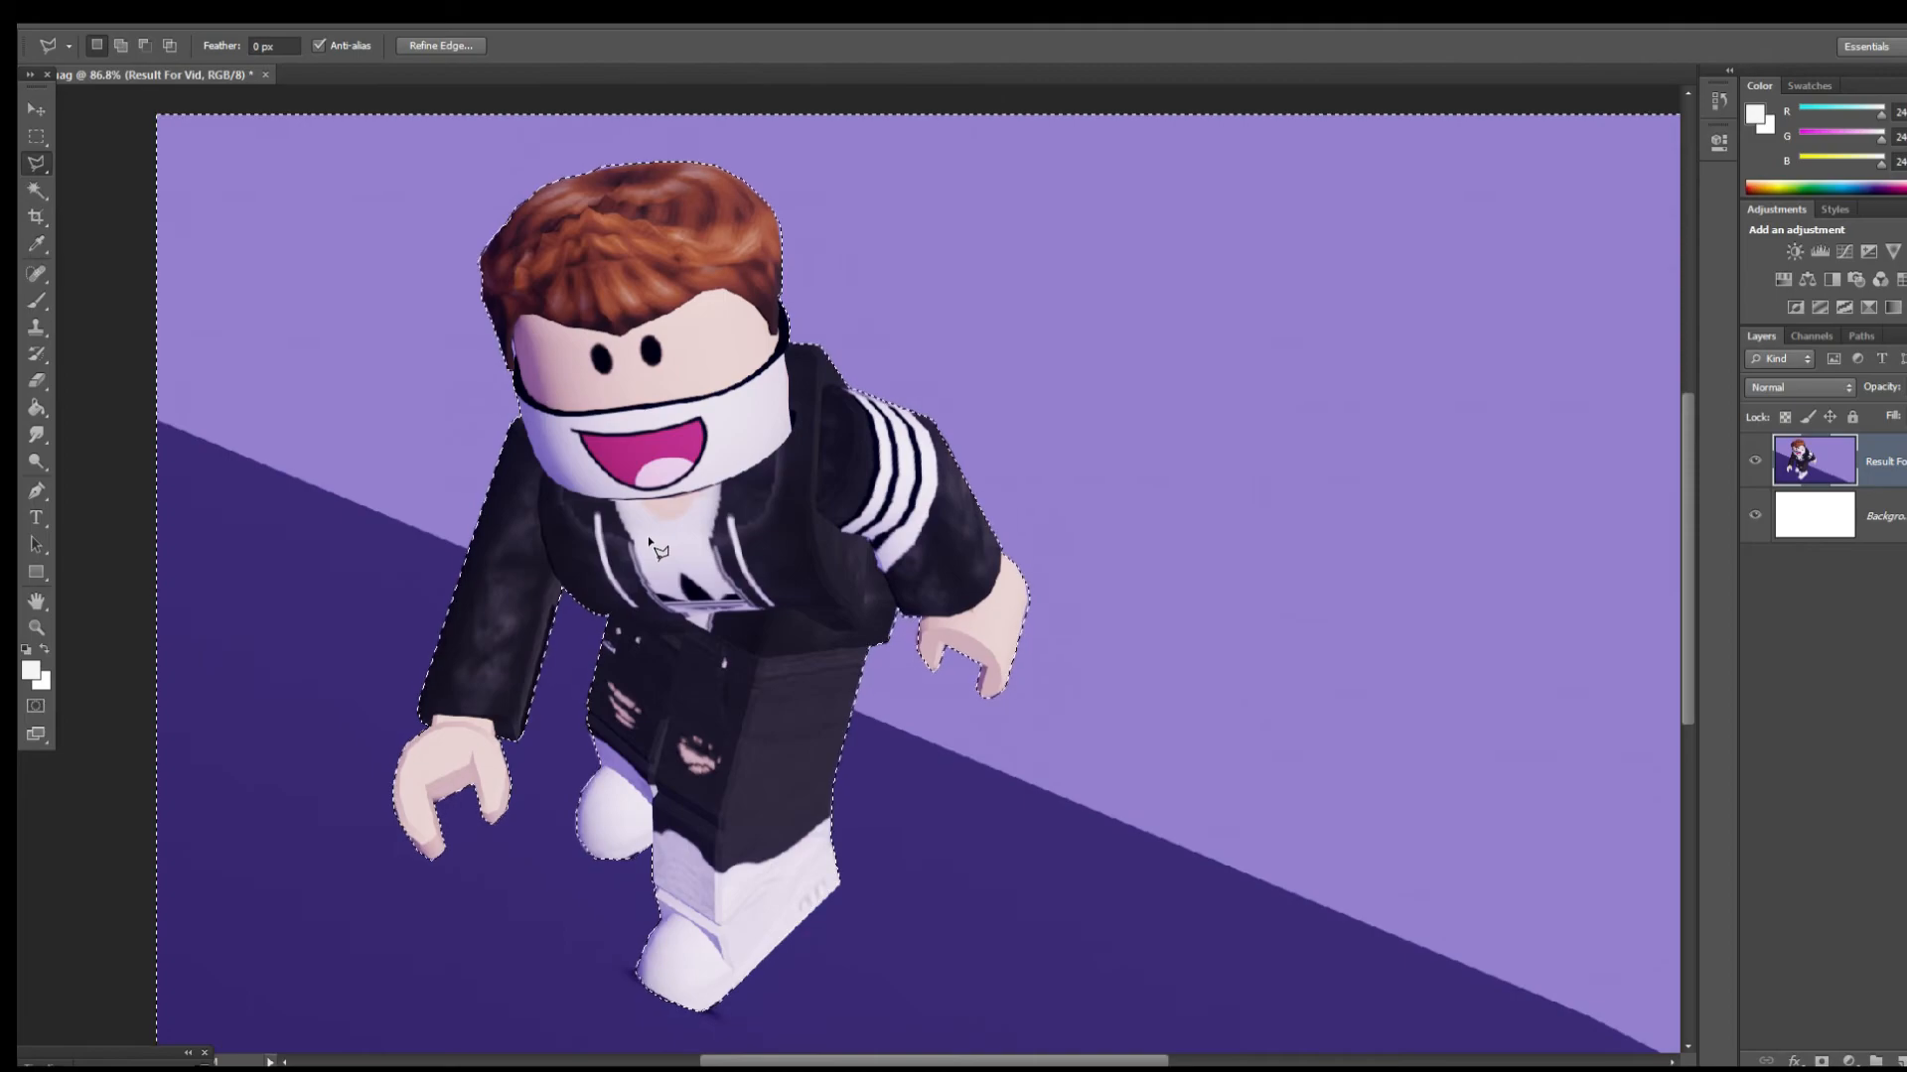
key("Delete")
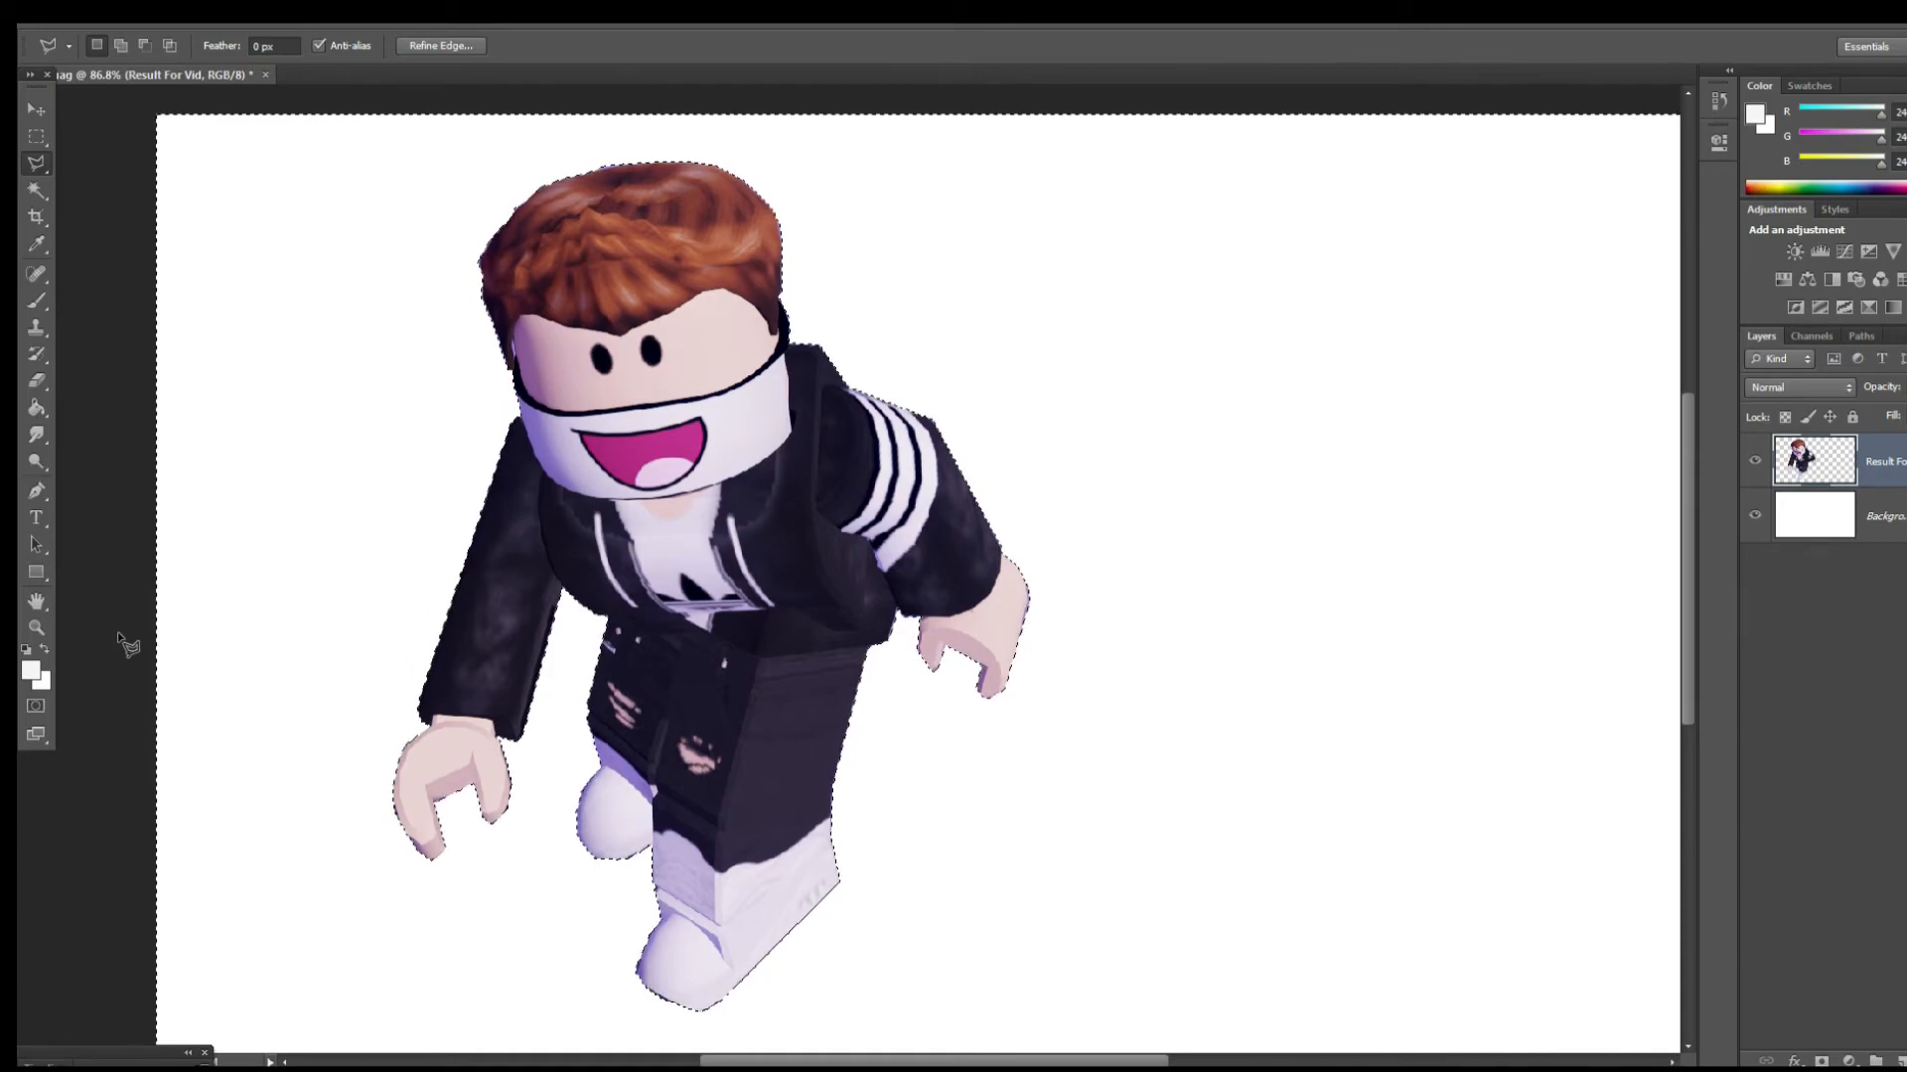
Reposition the cut-out avatar on the white canvas with the Move tool
key("v")
left_click_drag(629, 485, 502, 417)
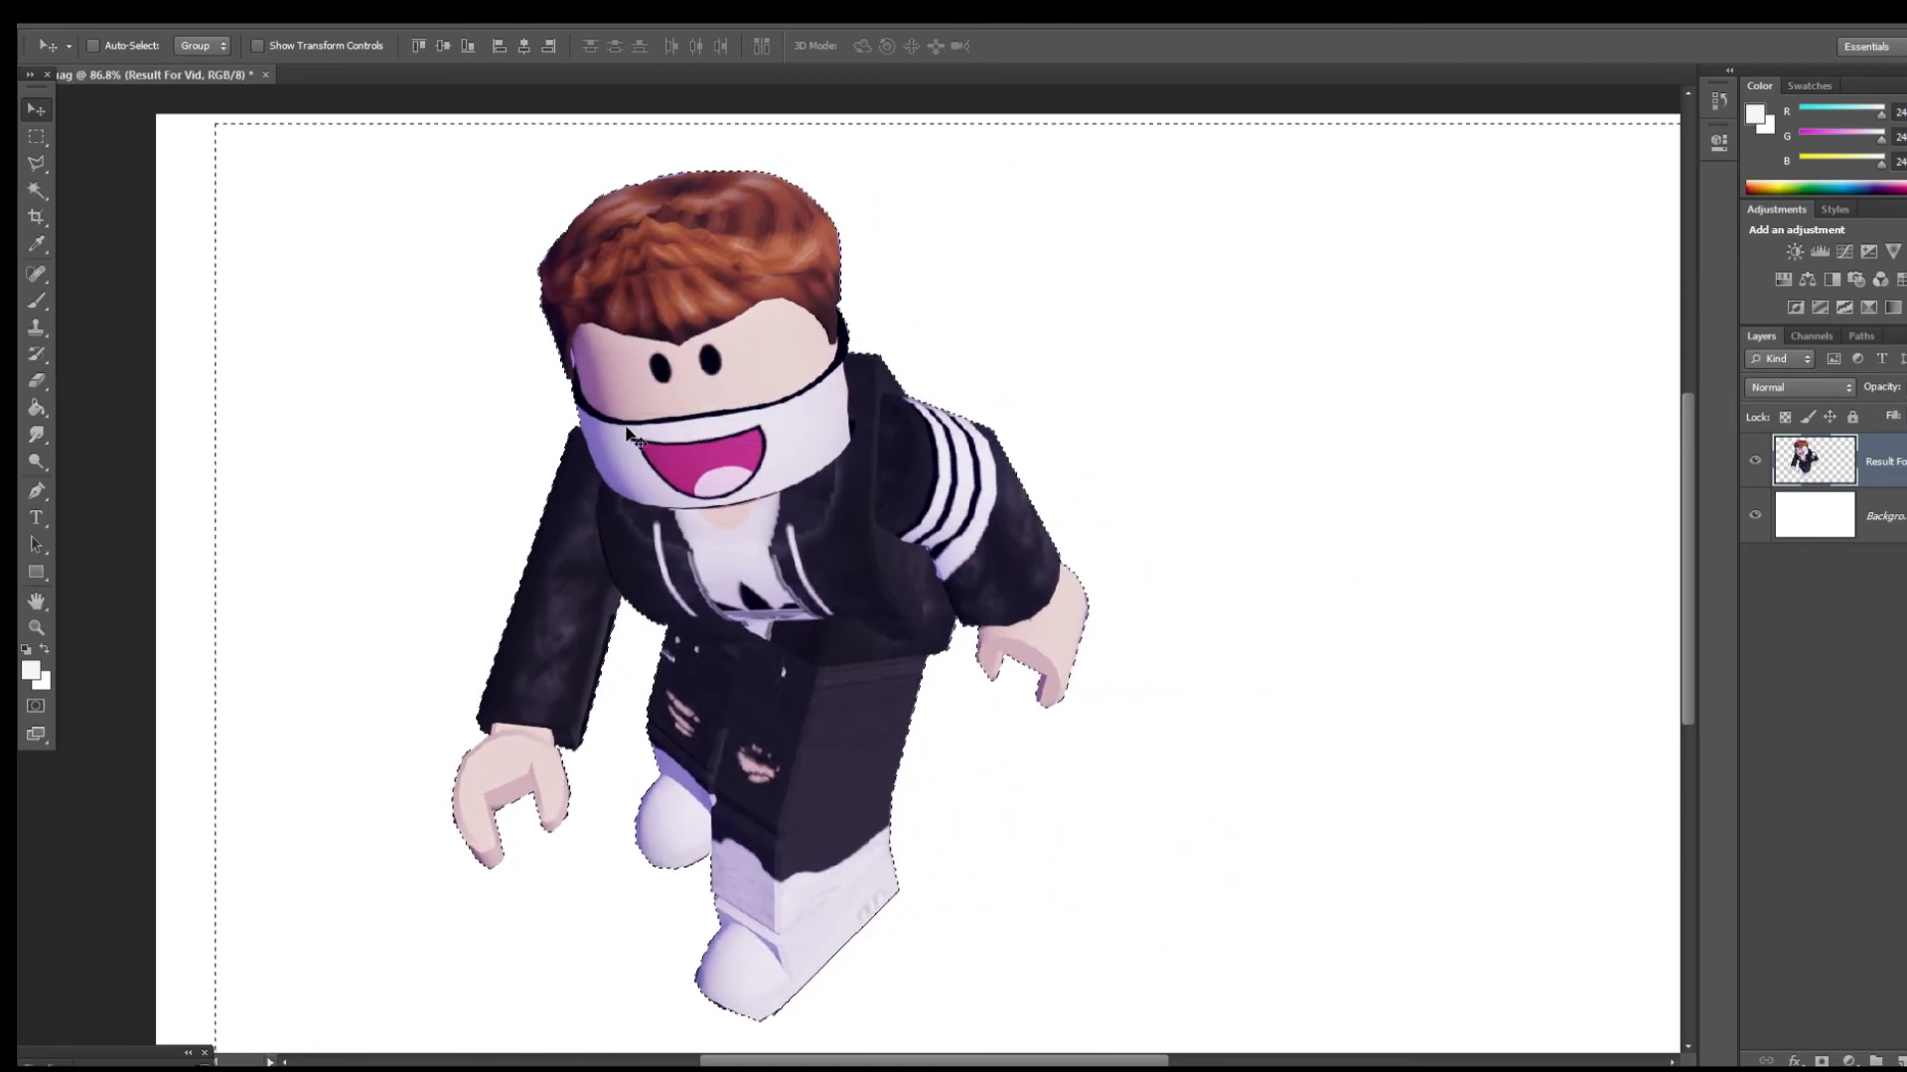
scroll(684, 685, "down", 4, "alt")
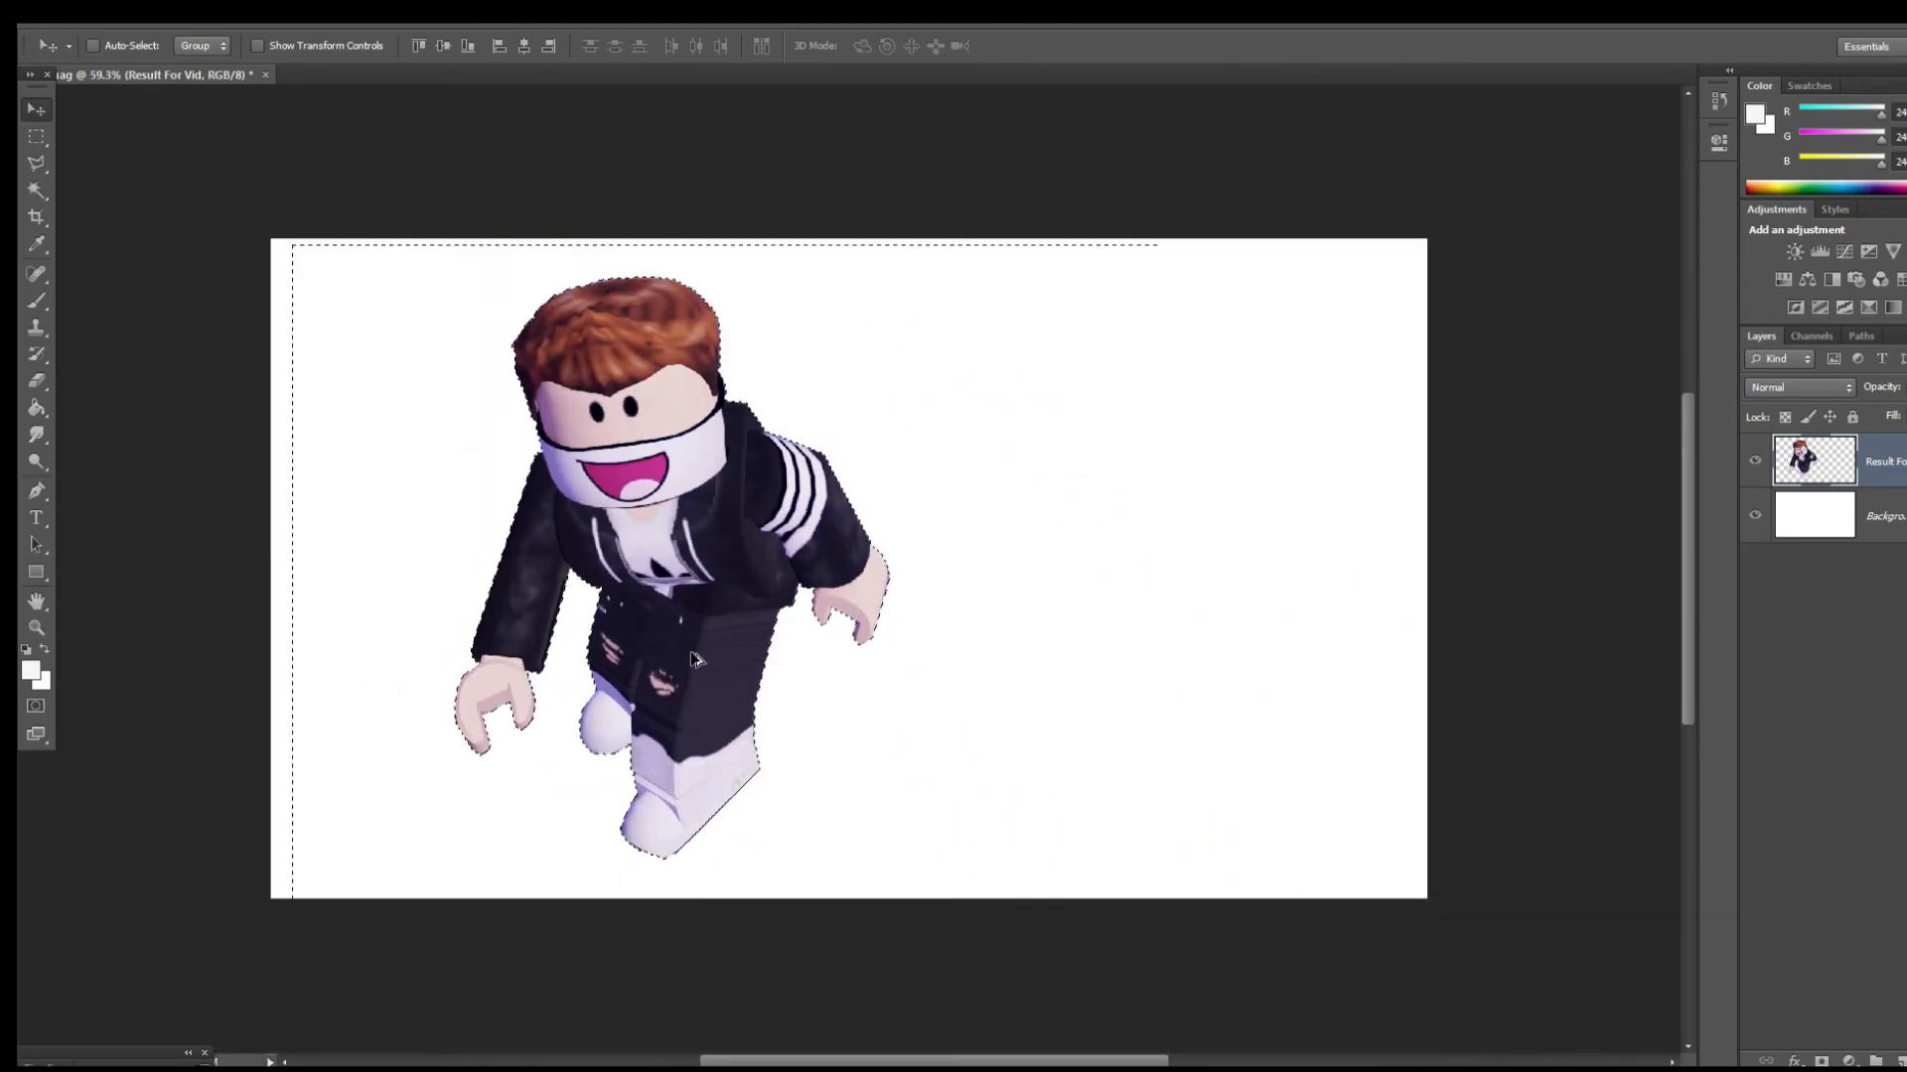
left_click_drag(725, 511, 686, 536)
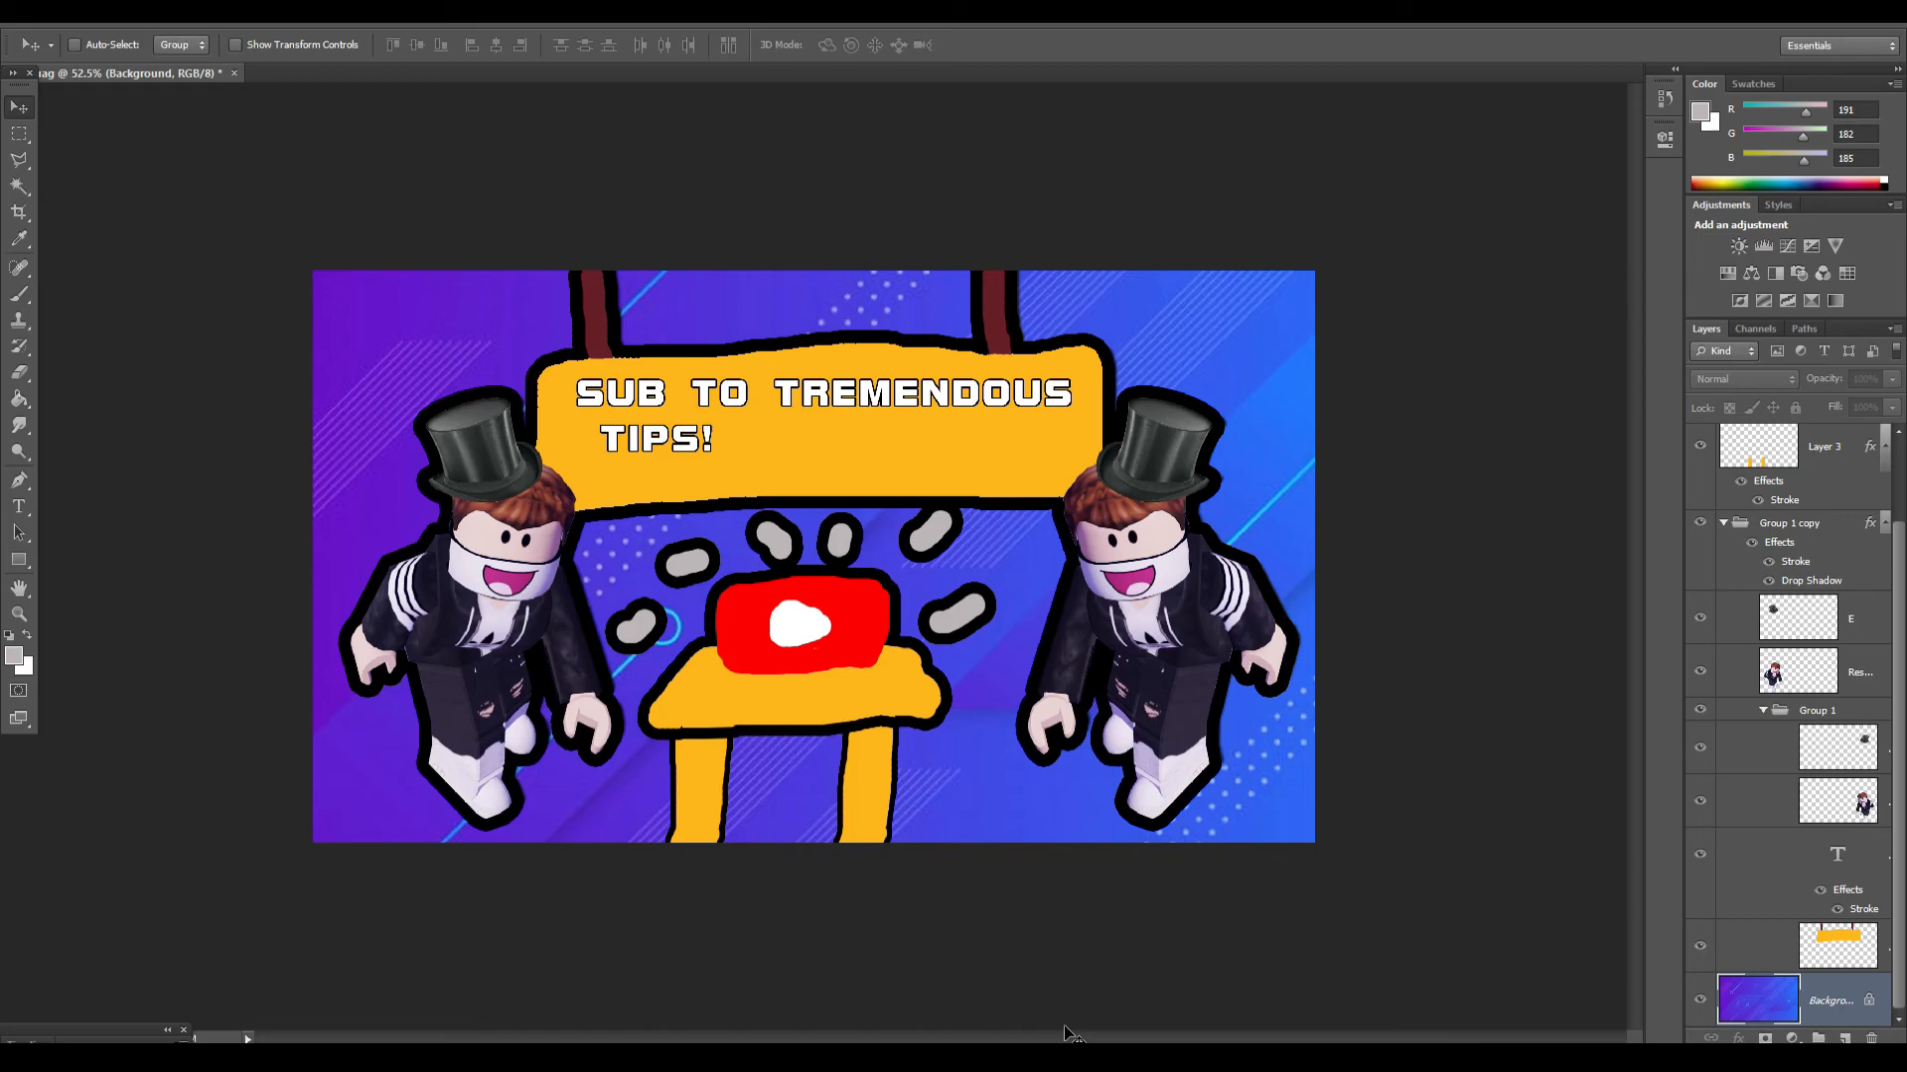
left_click(691, 443)
left_click(965, 400)
left_click(588, 411)
left_click(963, 402)
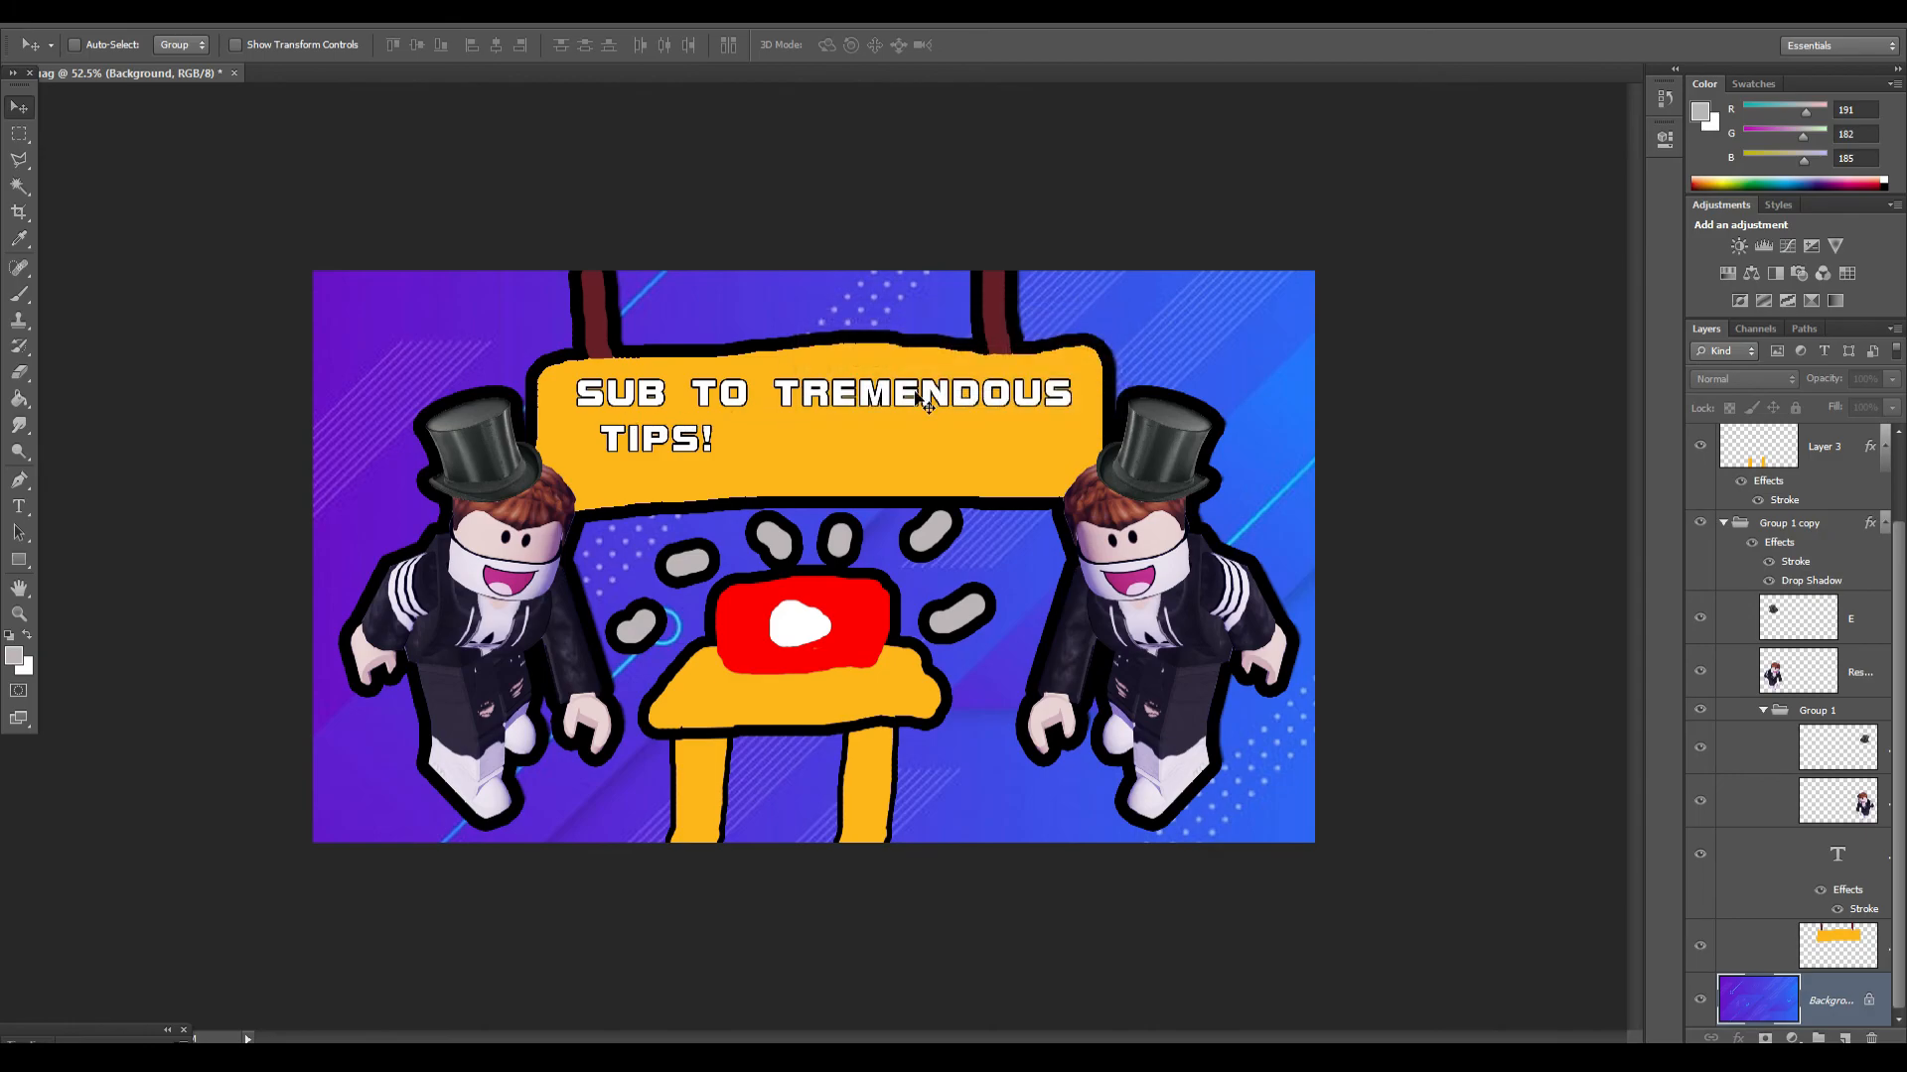